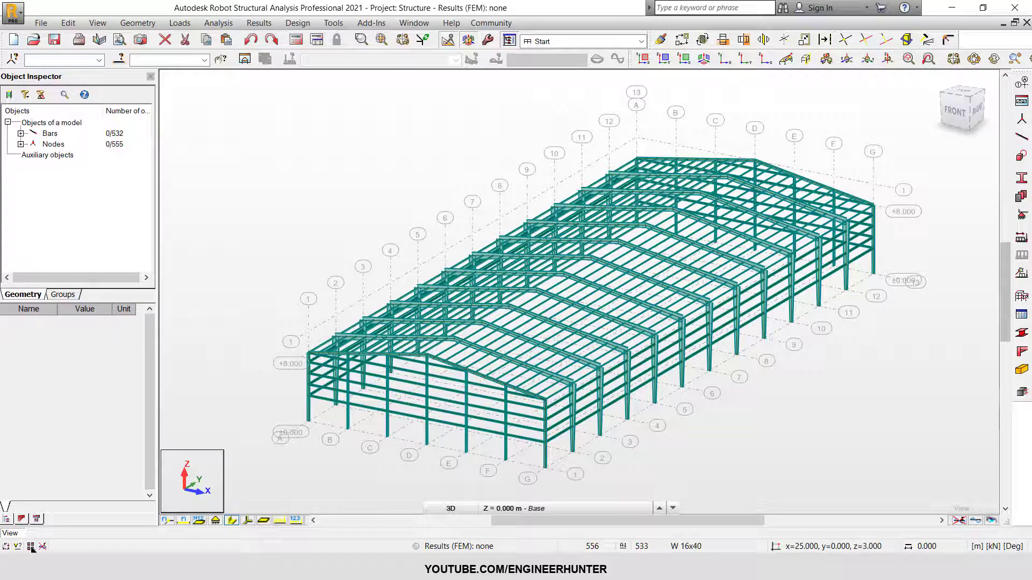
# - Turn off the display of the structural axes in the model view
pyautogui.click(31, 546)
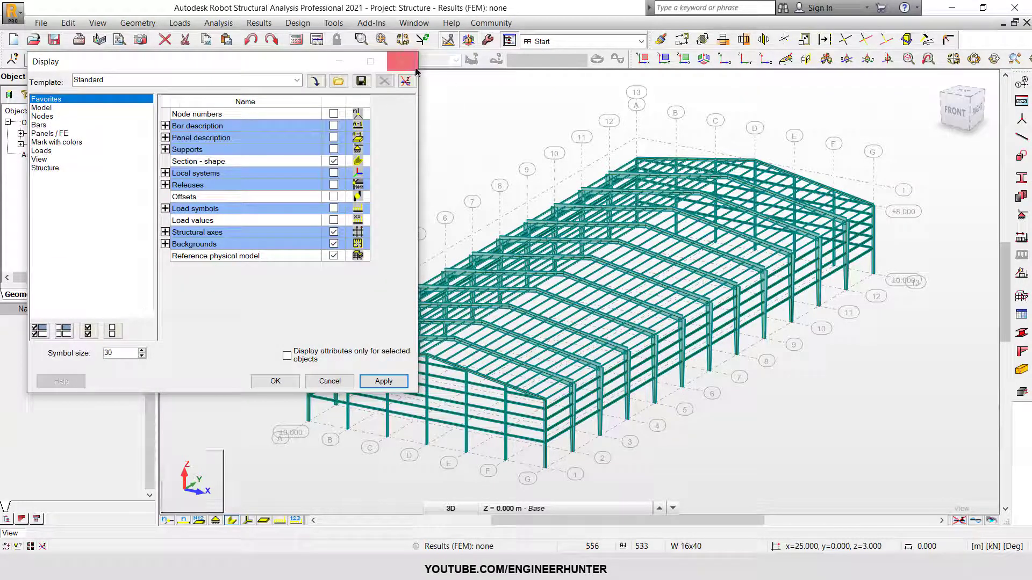
pyautogui.click(402, 61)
pyautogui.rightClick(360, 175)
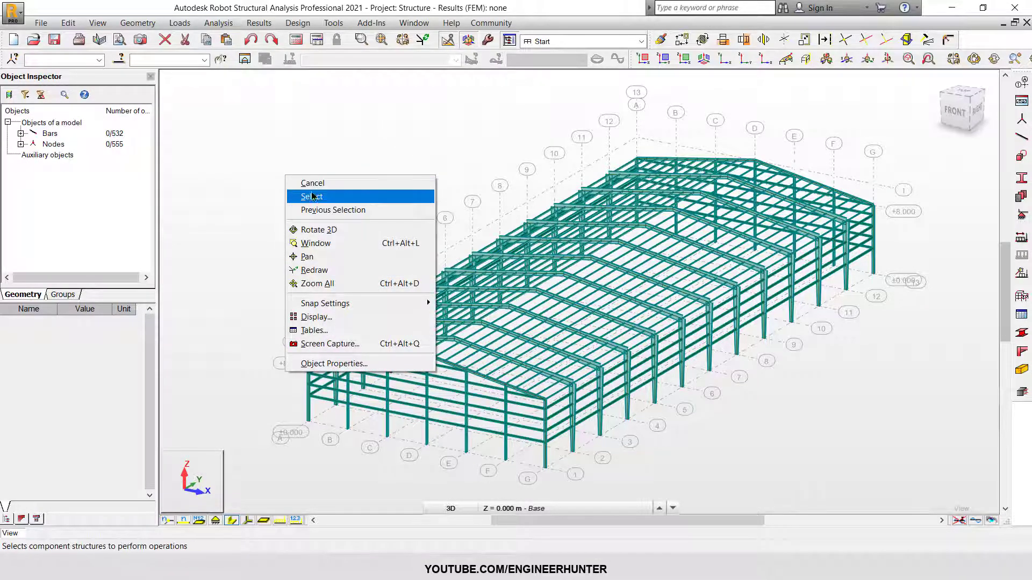
pyautogui.click(315, 320)
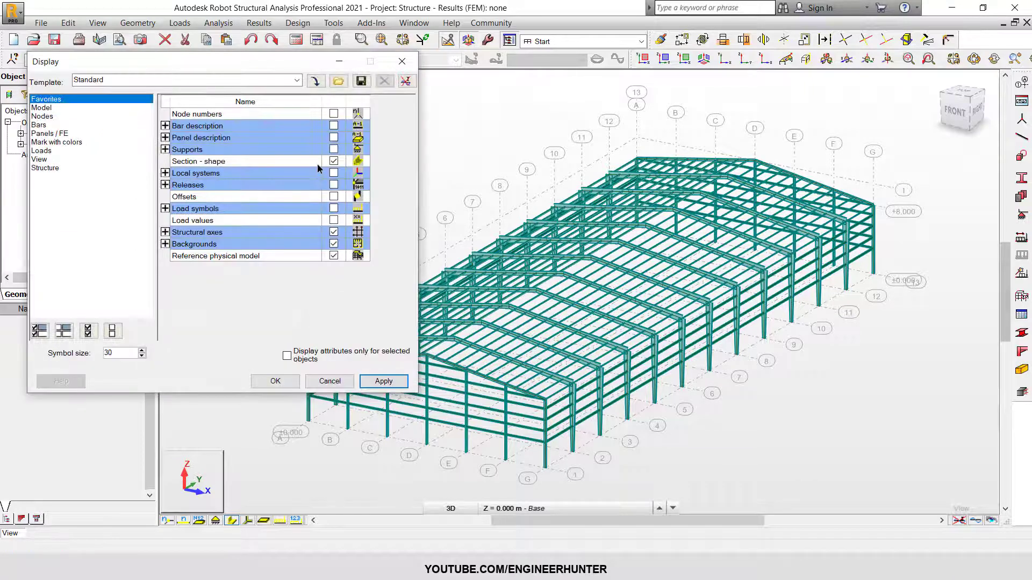
pyautogui.click(334, 232)
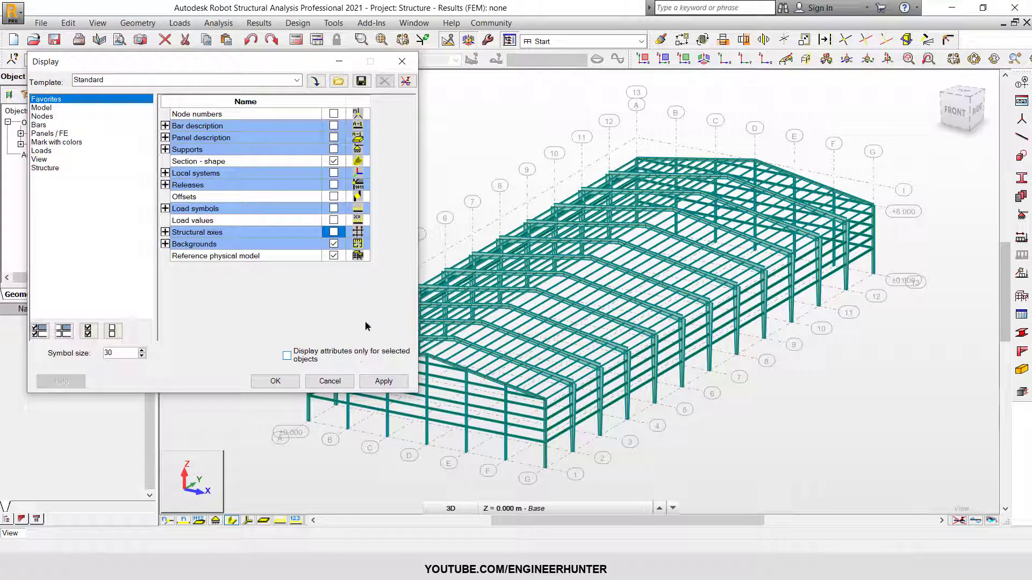
pyautogui.click(383, 381)
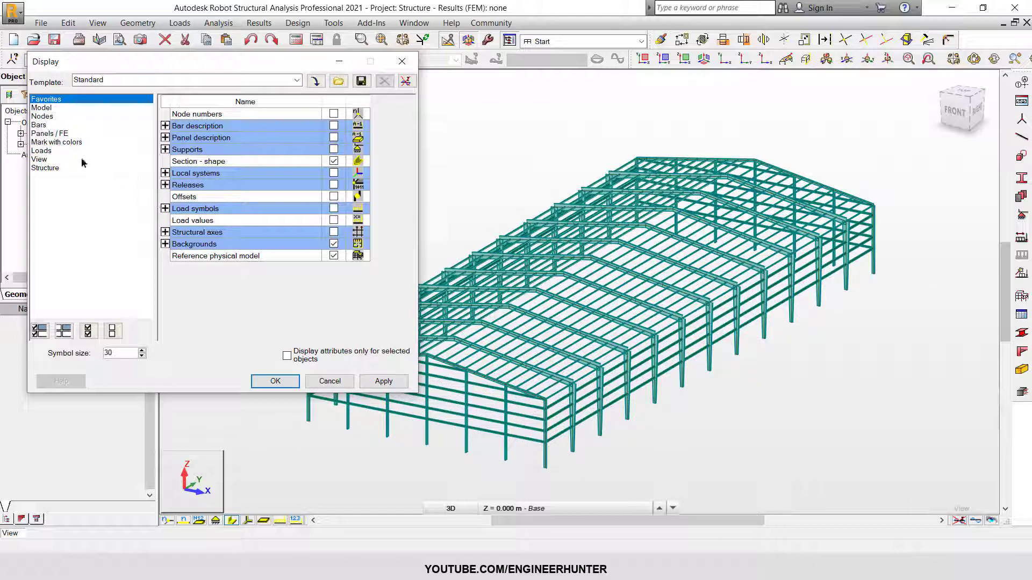
# - Turn on the bars' Sections - legend by colors display attribute and close the display settings
pyautogui.click(58, 128)
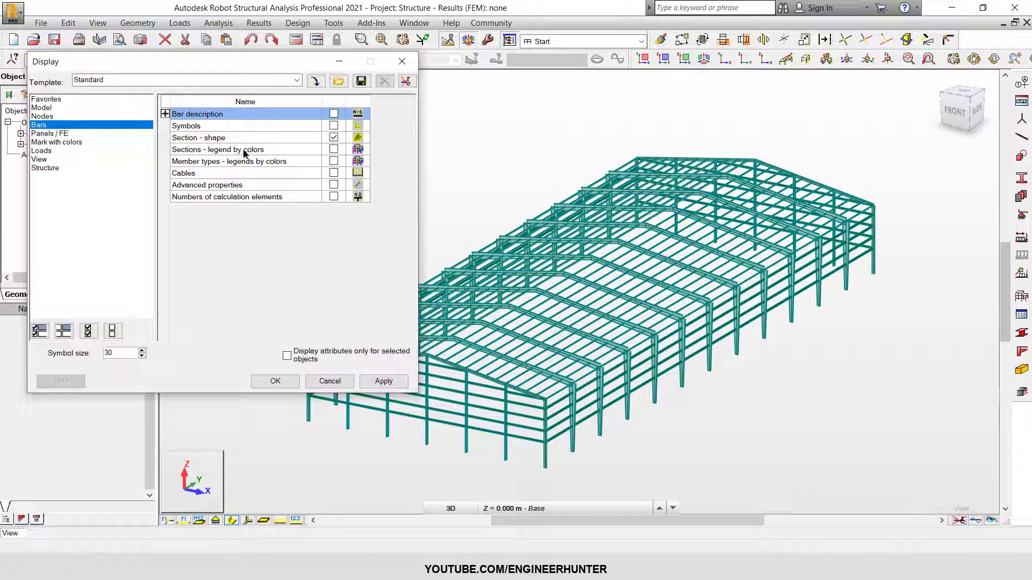
pyautogui.click(336, 152)
pyautogui.click(383, 381)
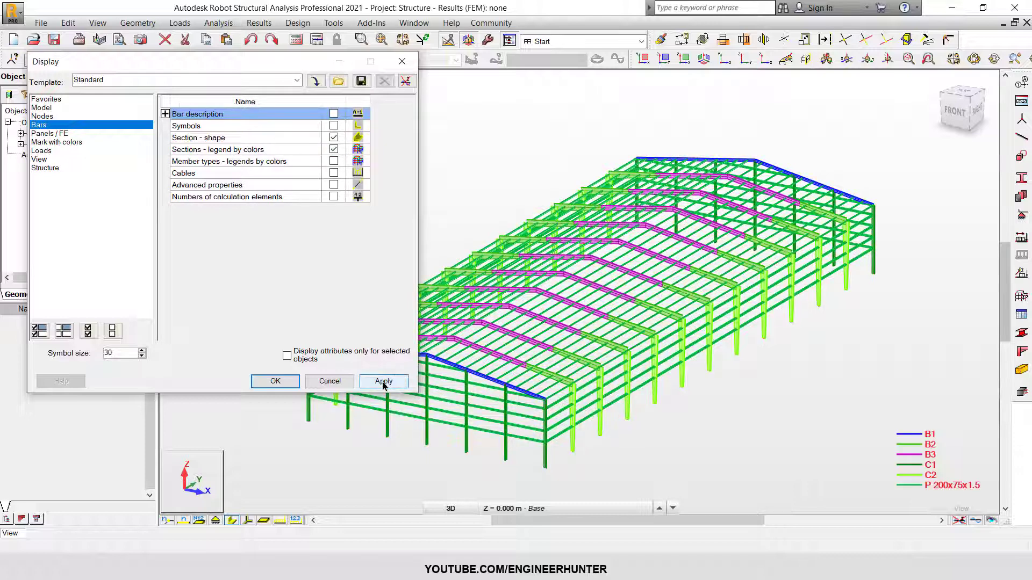
pyautogui.click(673, 444)
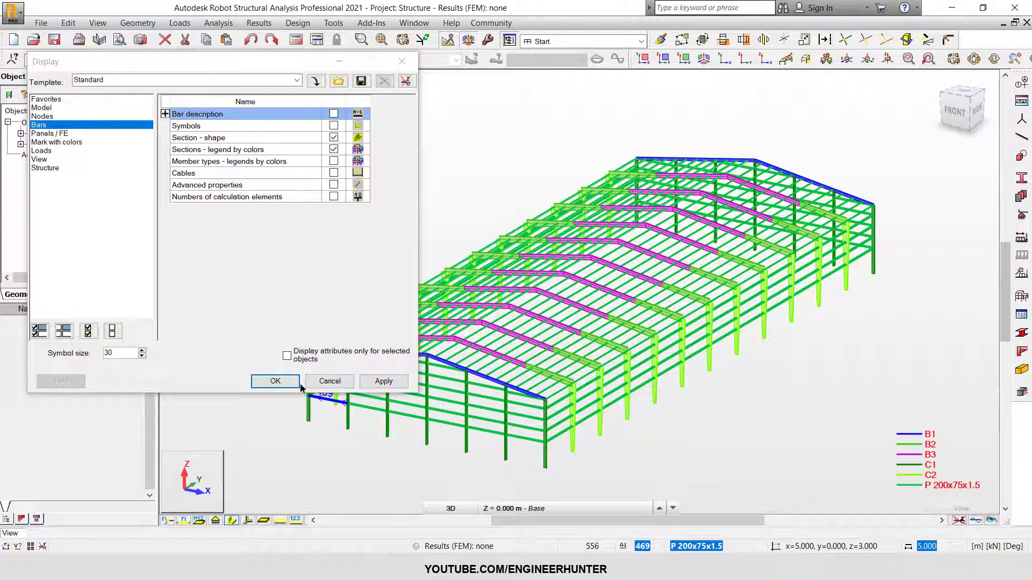
pyautogui.click(323, 383)
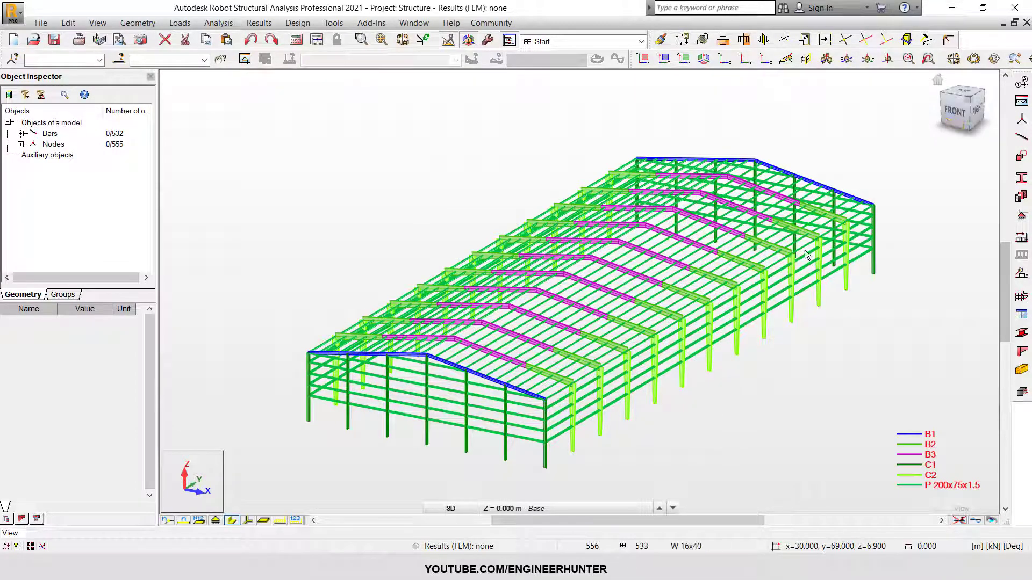
# - Open the section definitions and delete all sections not used in the project
pyautogui.scroll(3, 546, 473)
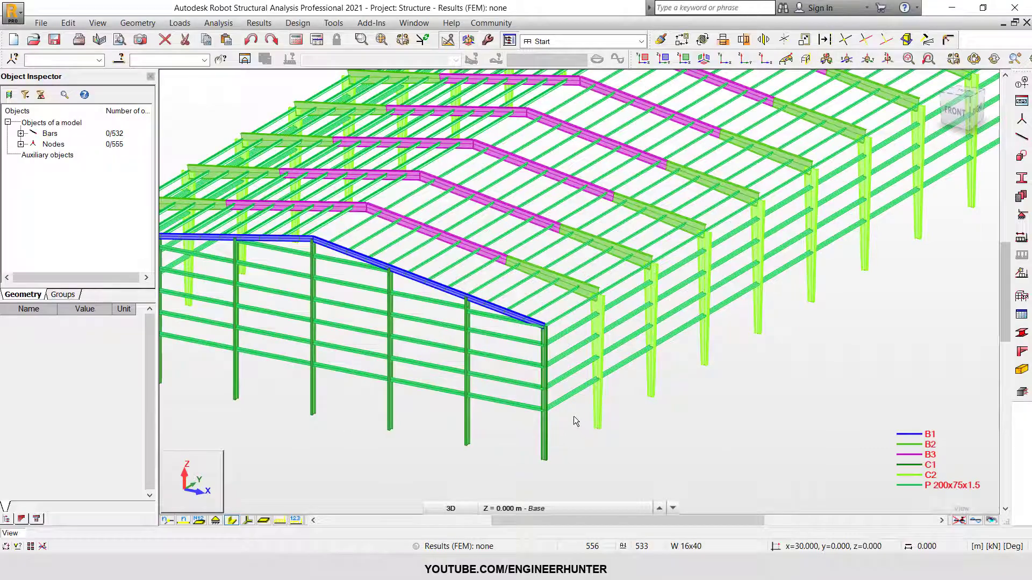
pyautogui.scroll(-3, 551, 307)
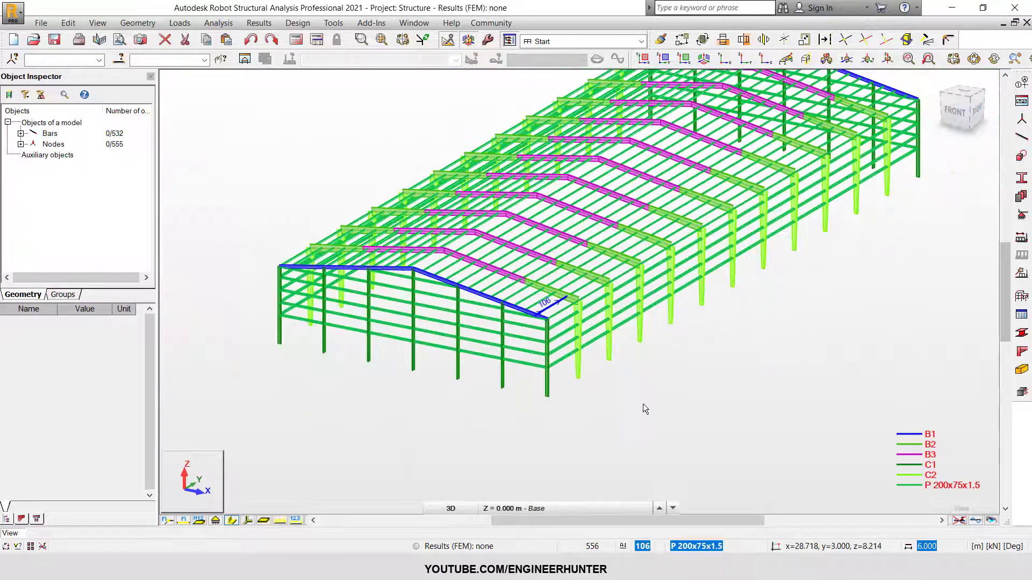
pyautogui.keyDown('shift'); pyautogui.moveTo(644, 406); pyautogui.dragTo(394, 417, button='middle'); pyautogui.keyUp('shift')
pyautogui.scroll(4, 353, 404)
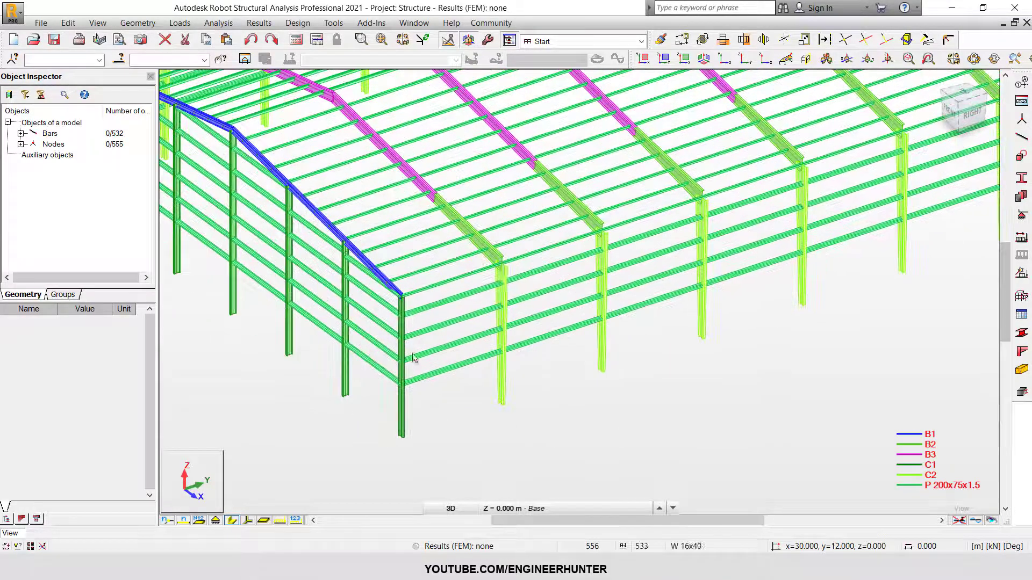
pyautogui.scroll(-1, 434, 418)
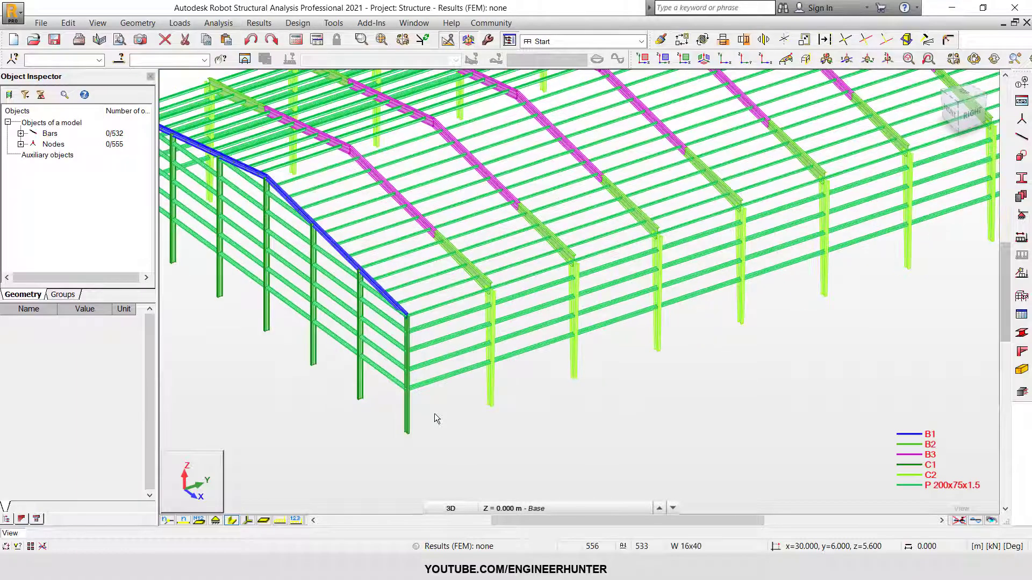
pyautogui.click(1022, 178)
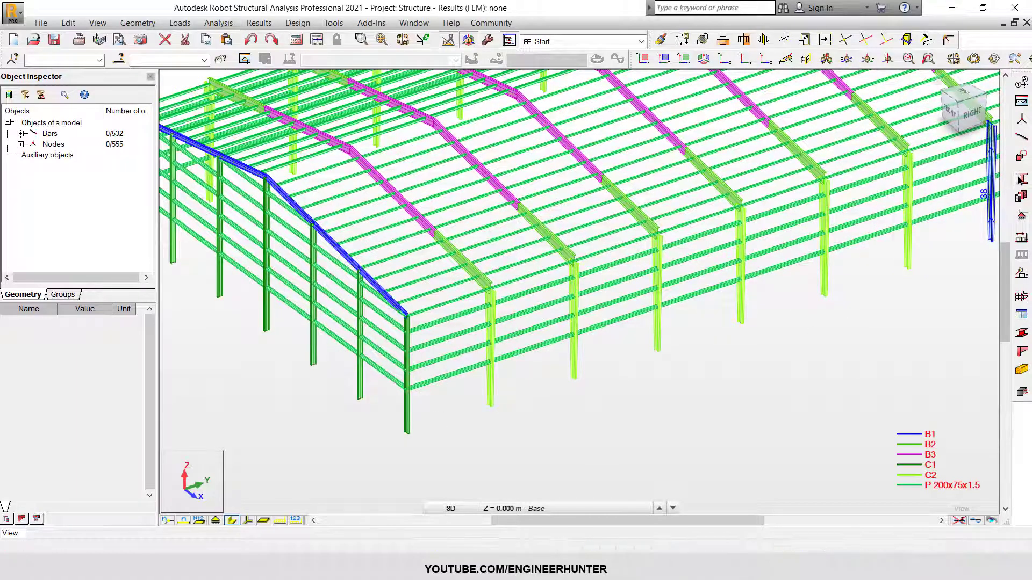
pyautogui.moveTo(869, 186); pyautogui.dragTo(839, 179)
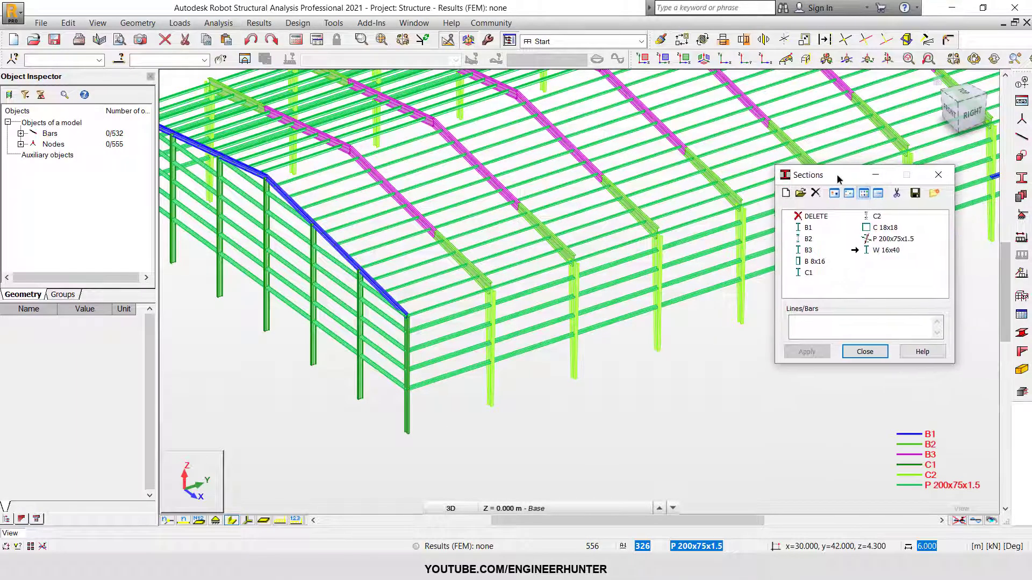
pyautogui.click(886, 250)
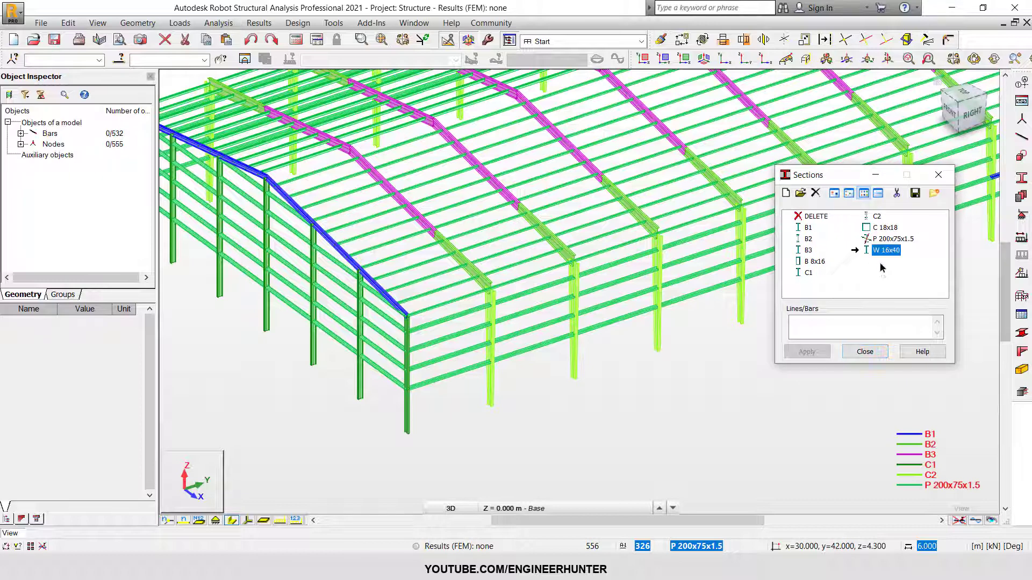
pyautogui.click(897, 194)
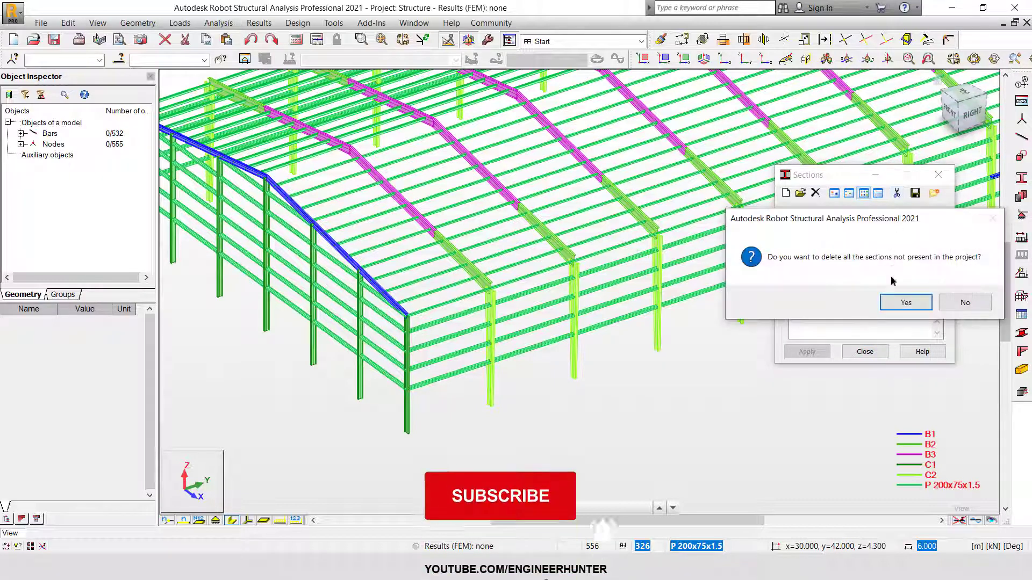
pyautogui.click(905, 302)
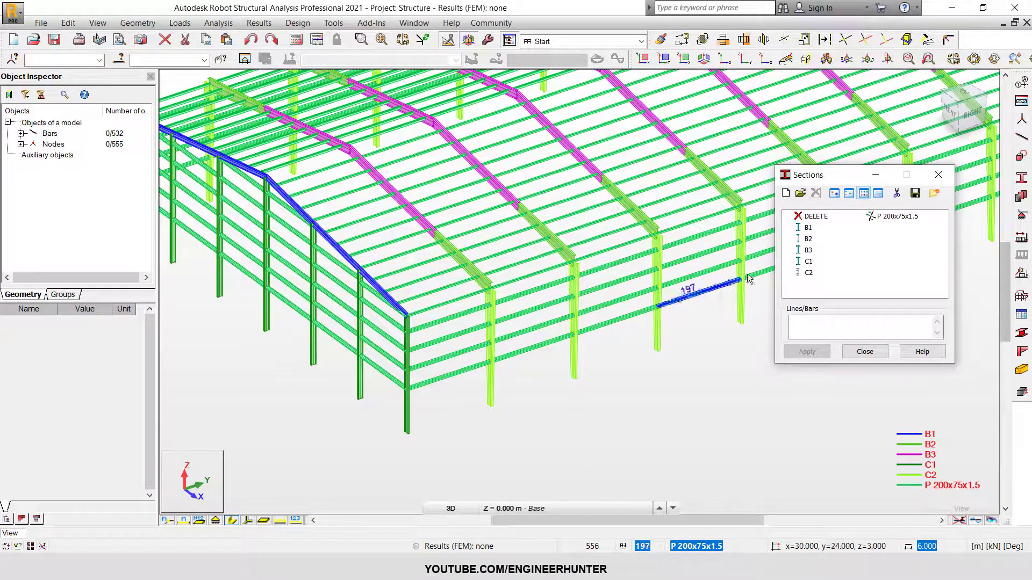
# - Create a parametric solid round steel section labelled Cable with a diameter of 20 mm
pyautogui.click(785, 193)
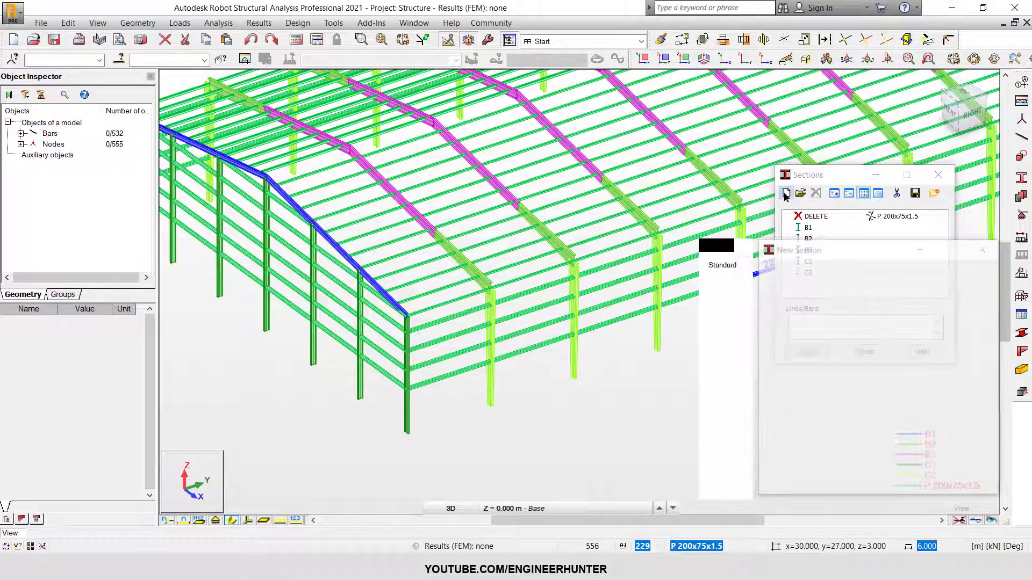
pyautogui.moveTo(810, 256); pyautogui.dragTo(591, 159)
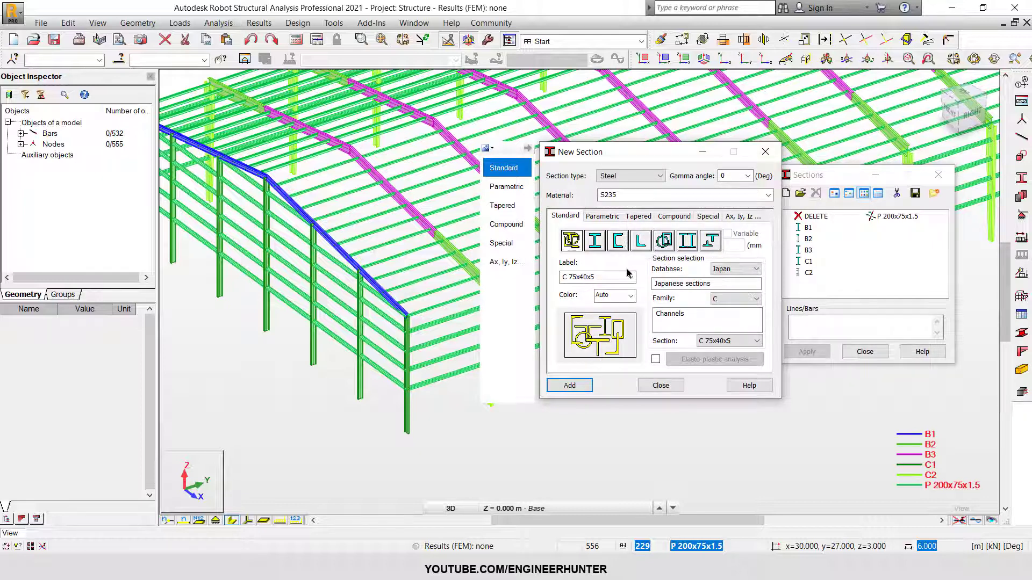
pyautogui.click(615, 218)
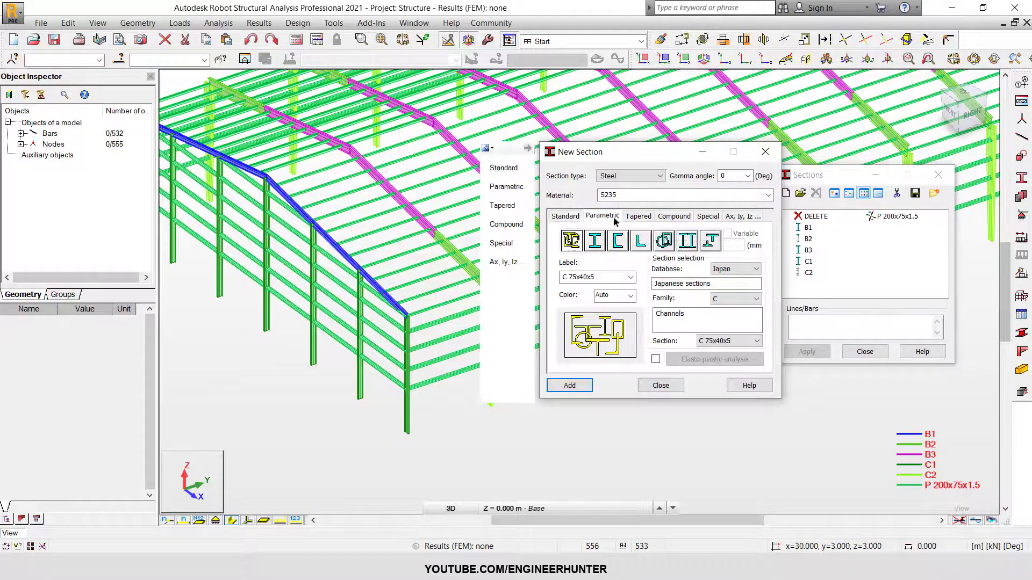
pyautogui.click(583, 241)
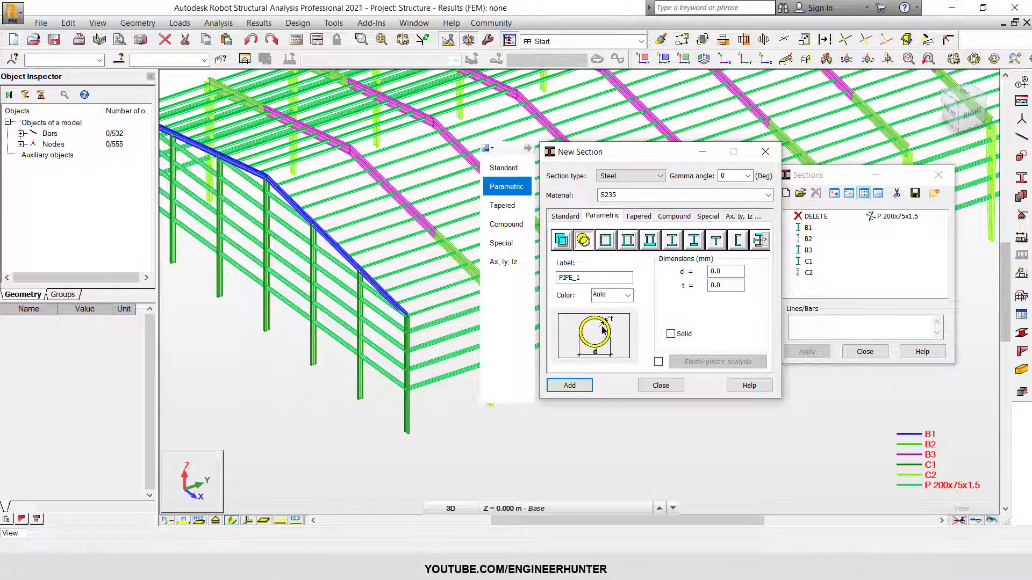
pyautogui.click(670, 335)
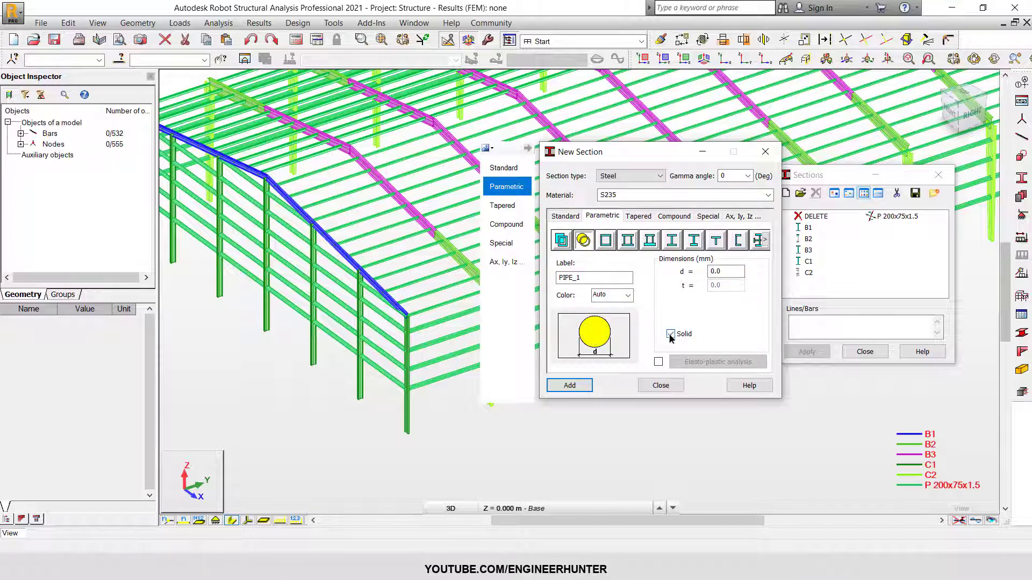
pyautogui.doubleClick(632, 276)
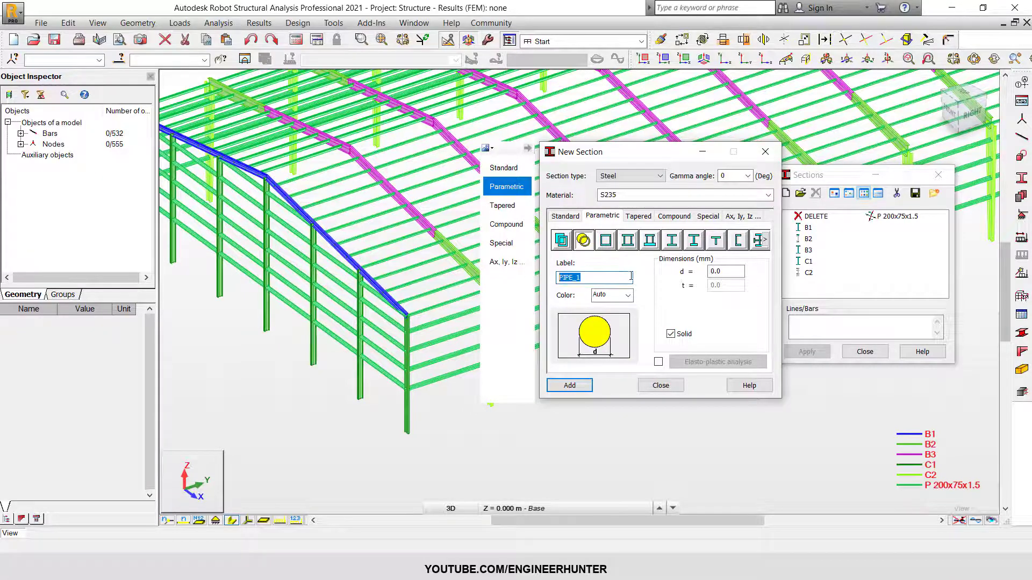
pyautogui.write('Cable')
pyautogui.press('Tab')
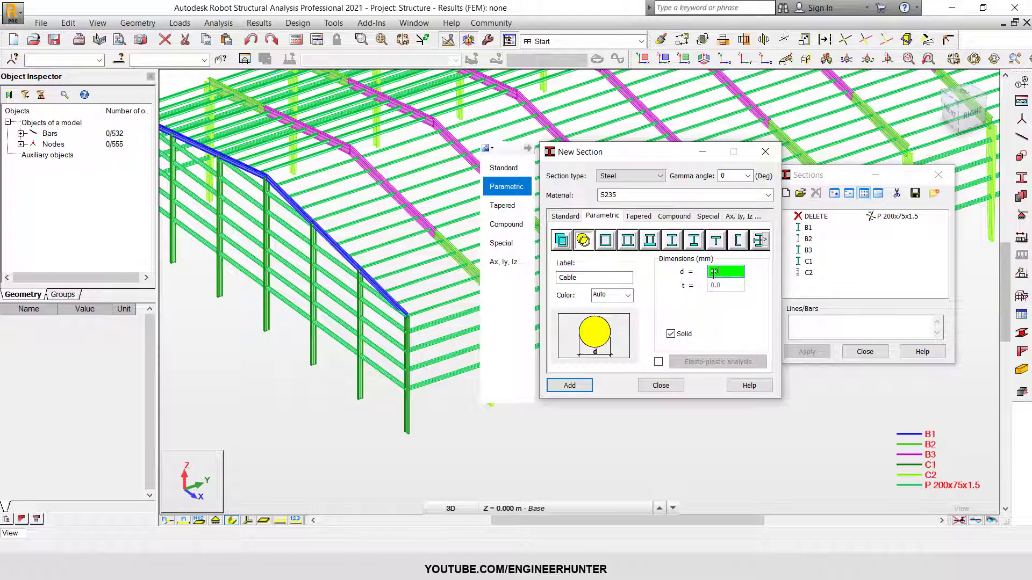
pyautogui.click(582, 391)
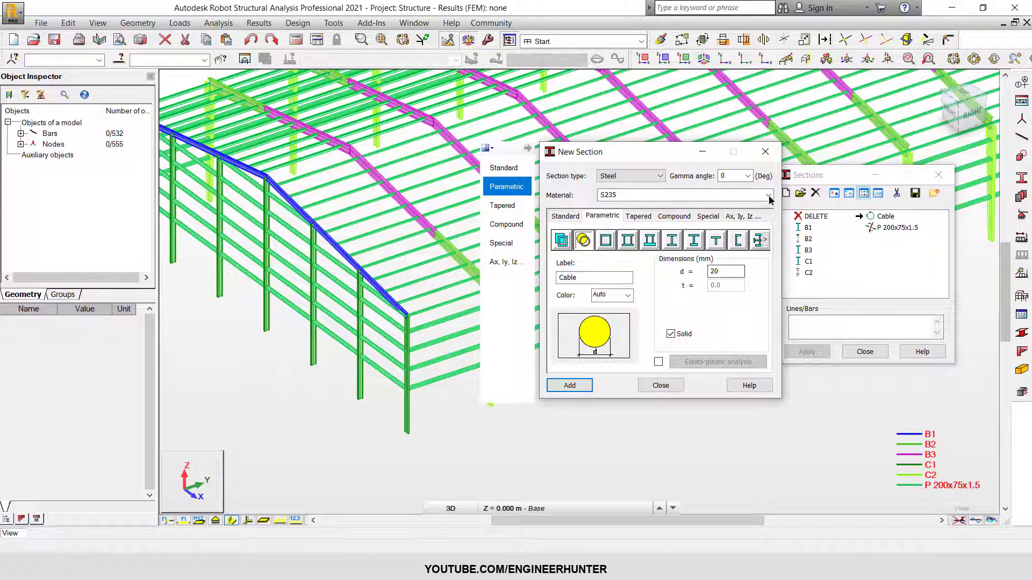
pyautogui.click(770, 154)
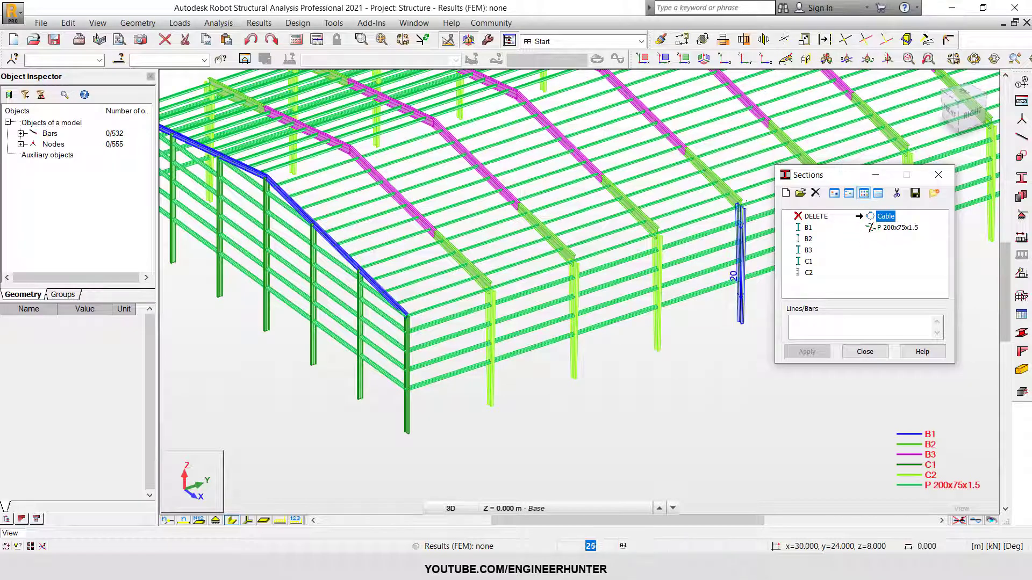
# - Change the Cable section's material to STEEL, overwrite the existing definition and close the section definitions
pyautogui.doubleClick(886, 217)
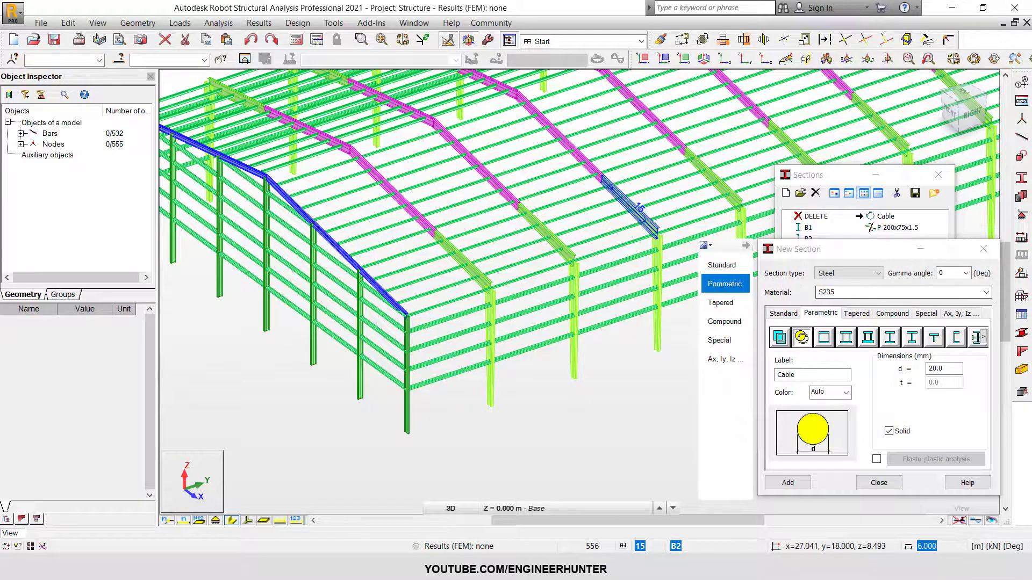
pyautogui.click(986, 293)
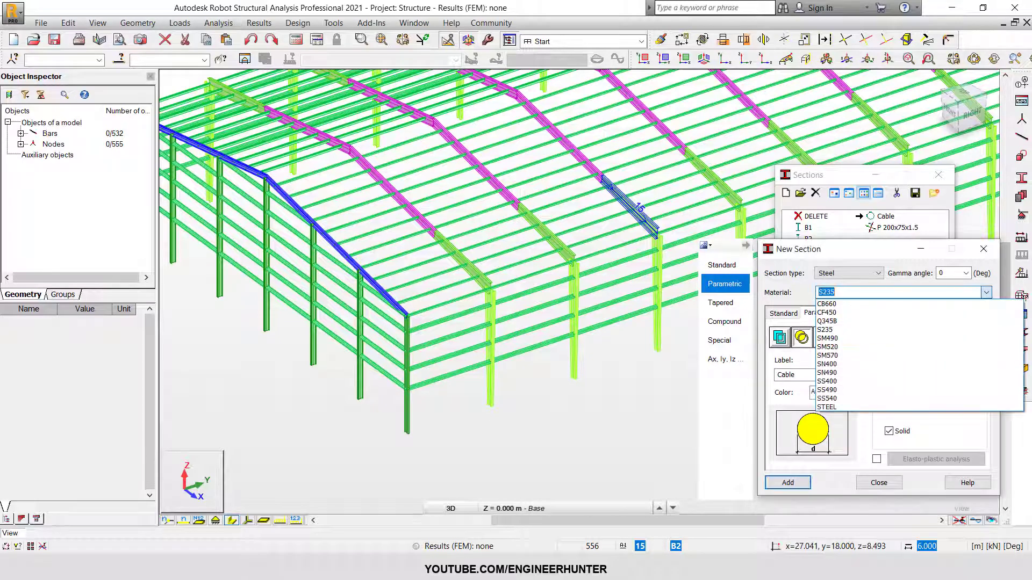
pyautogui.click(827, 407)
pyautogui.click(788, 483)
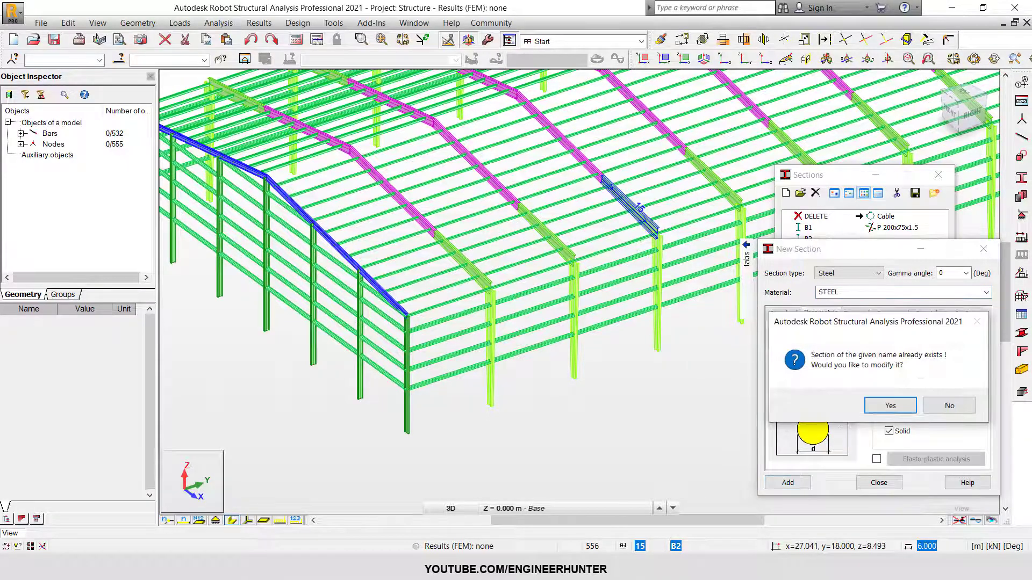
pyautogui.click(889, 403)
pyautogui.click(984, 249)
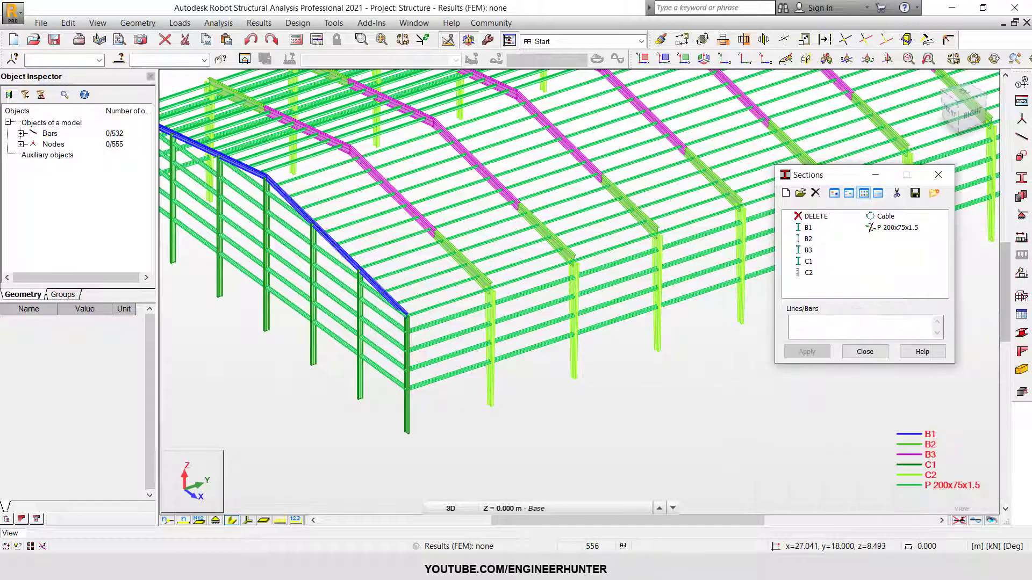
pyautogui.click(939, 175)
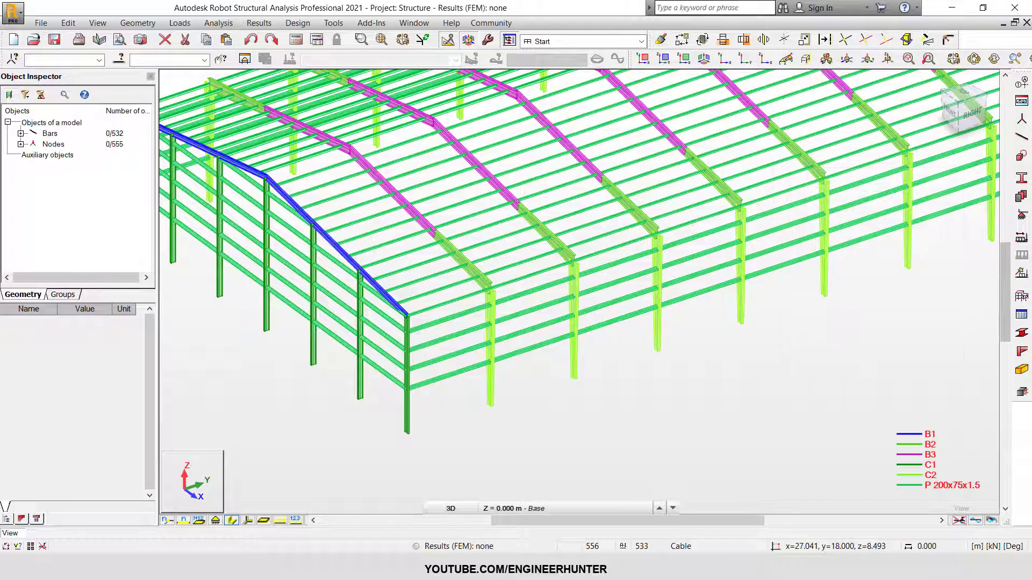
# - Start defining new bars with bar type Simple bar and the Cable section, ready to pick the beginning node
pyautogui.click(1021, 138)
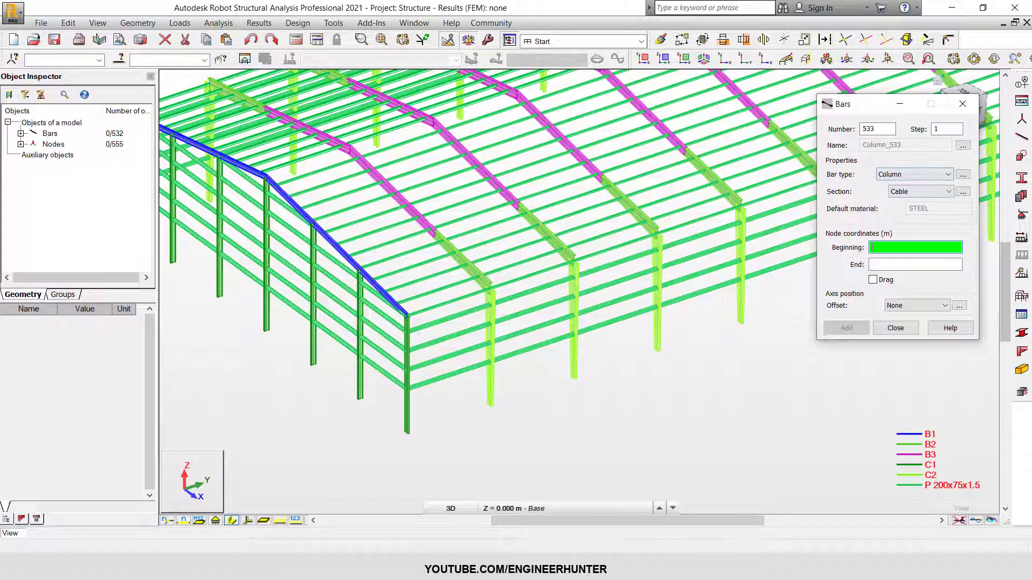
pyautogui.click(914, 175)
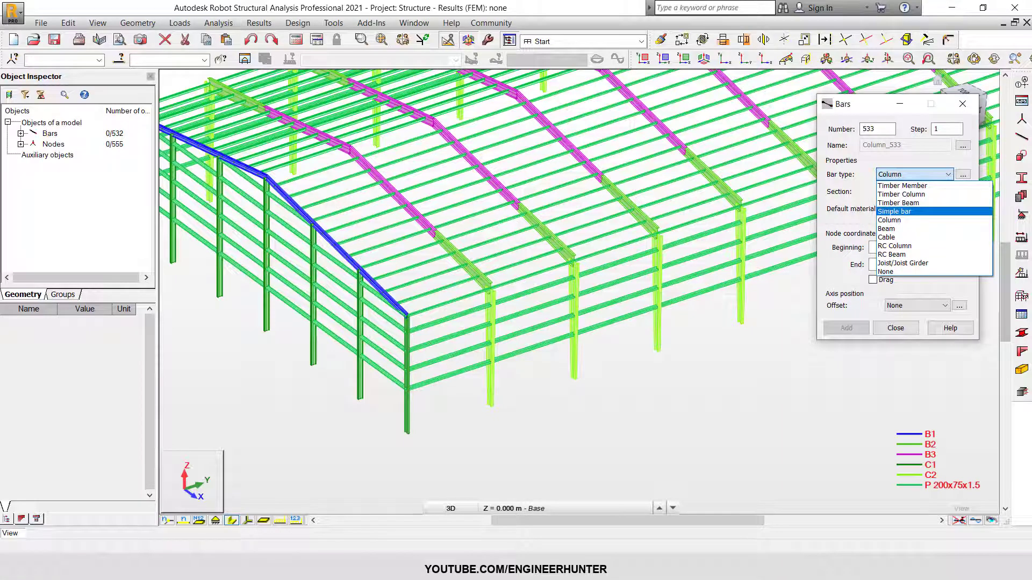
pyautogui.click(903, 212)
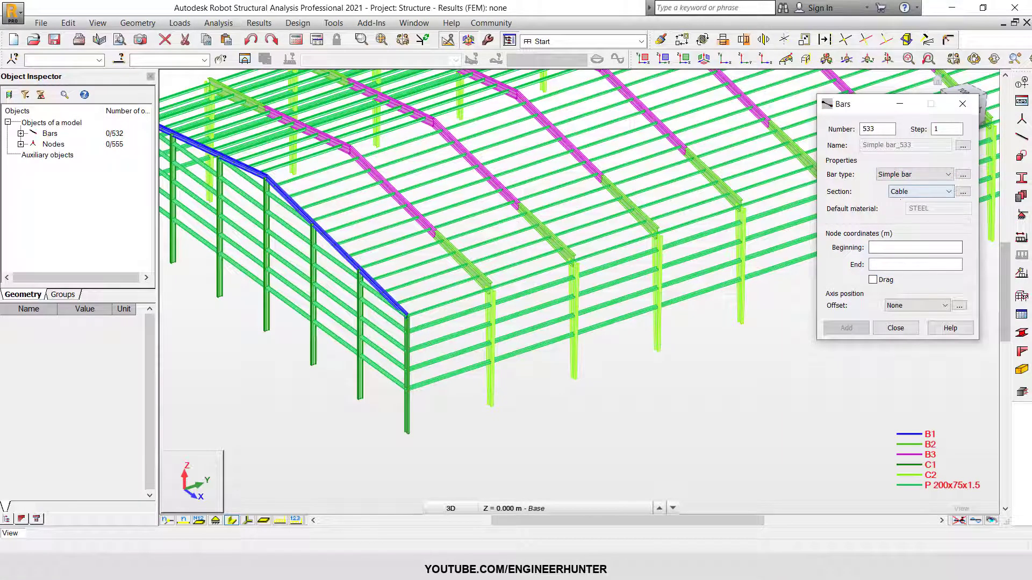
pyautogui.click(922, 192)
pyautogui.click(922, 192)
pyautogui.click(915, 247)
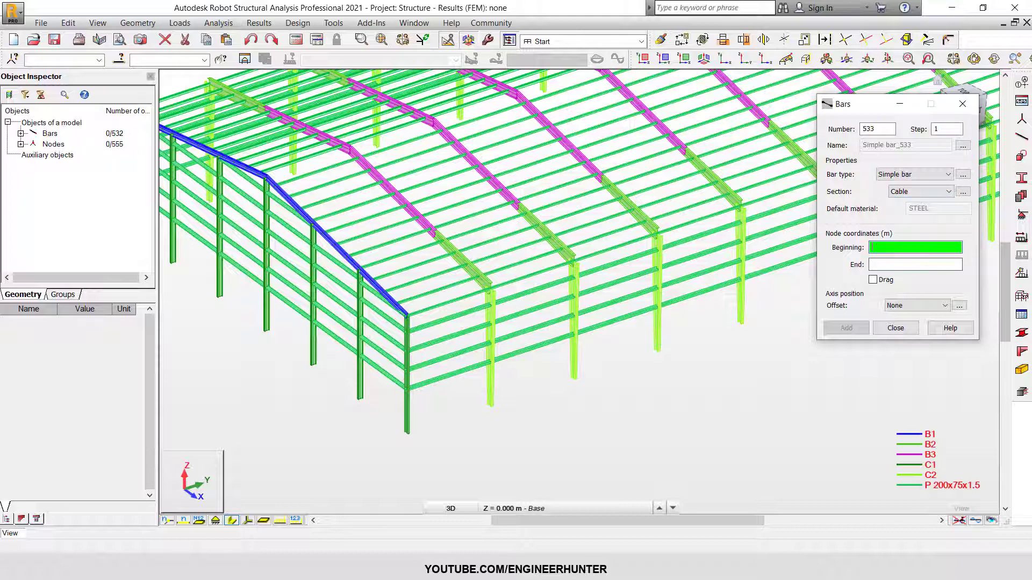
# - Cross-brace the first side-wall bay at x = 30 m, between y = 0 and 6 m, with two Cable bars from column base to eaves
pyautogui.click(407, 433)
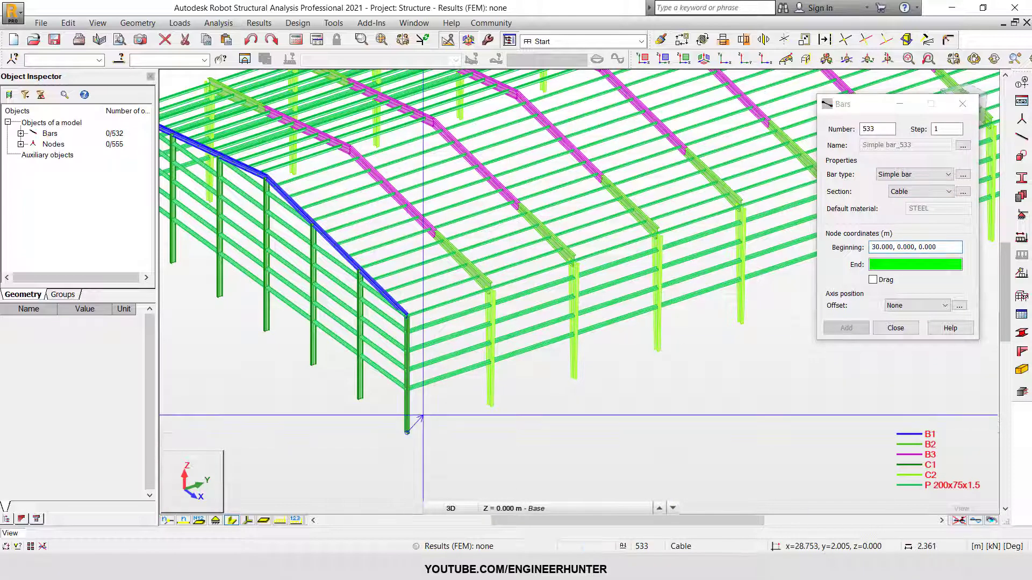
pyautogui.click(490, 288)
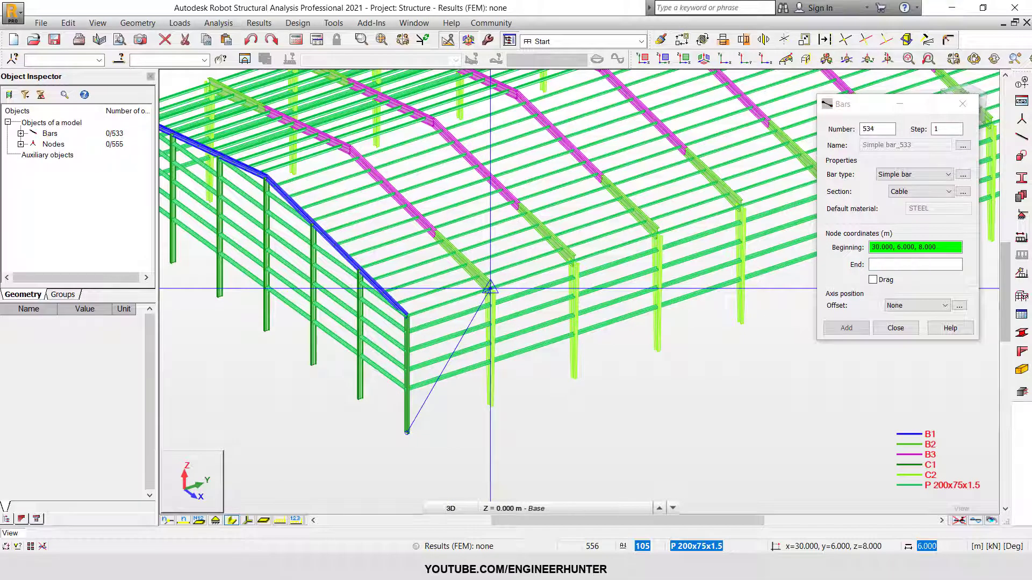
pyautogui.click(489, 405)
pyautogui.click(407, 317)
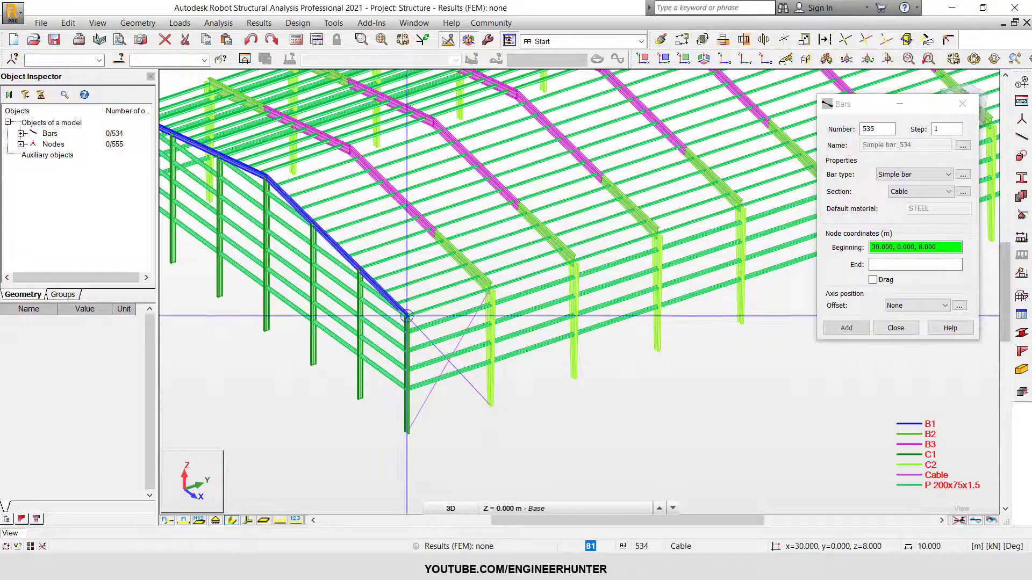
# - Cross-brace the lowest roof panel of the first bay with two Cable bars running from the eaves nodes to x = 23.588 m
pyautogui.scroll(-5, 512, 395)
pyautogui.keyDown('shift'); pyautogui.moveTo(511, 395); pyautogui.dragTo(562, 392, button='middle'); pyautogui.keyUp('shift')
pyautogui.keyDown('shift'); pyautogui.moveTo(684, 403); pyautogui.dragTo(516, 406, button='middle'); pyautogui.keyUp('shift')
pyautogui.scroll(1, 429, 310)
pyautogui.scroll(3, 473, 279)
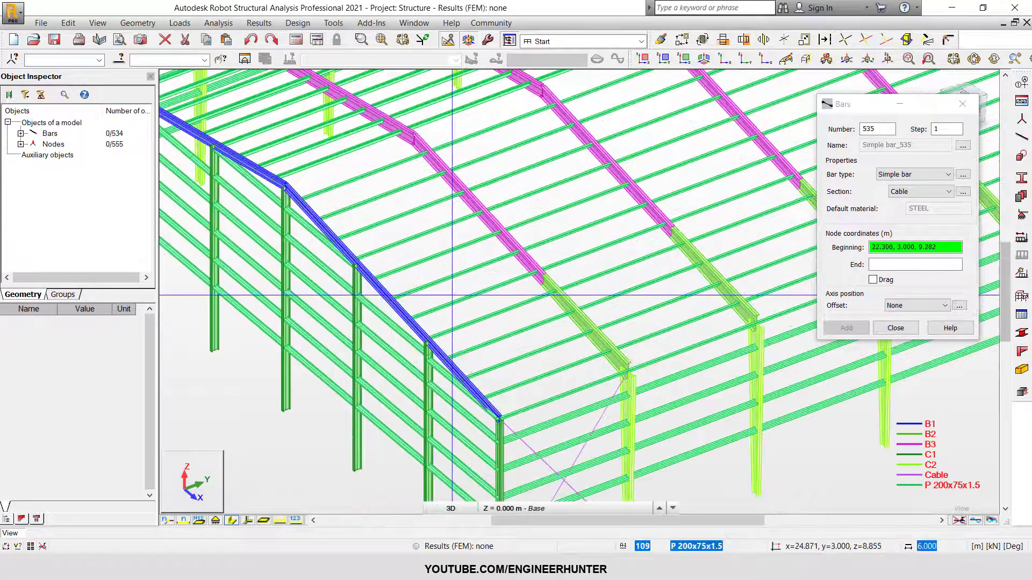
pyautogui.click(499, 418)
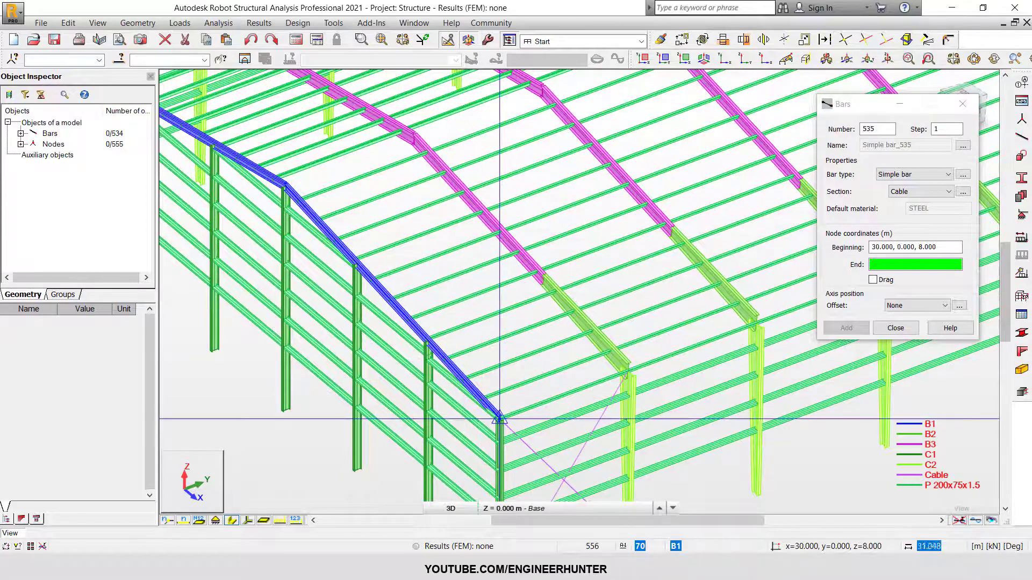
pyautogui.click(536, 272)
pyautogui.click(628, 371)
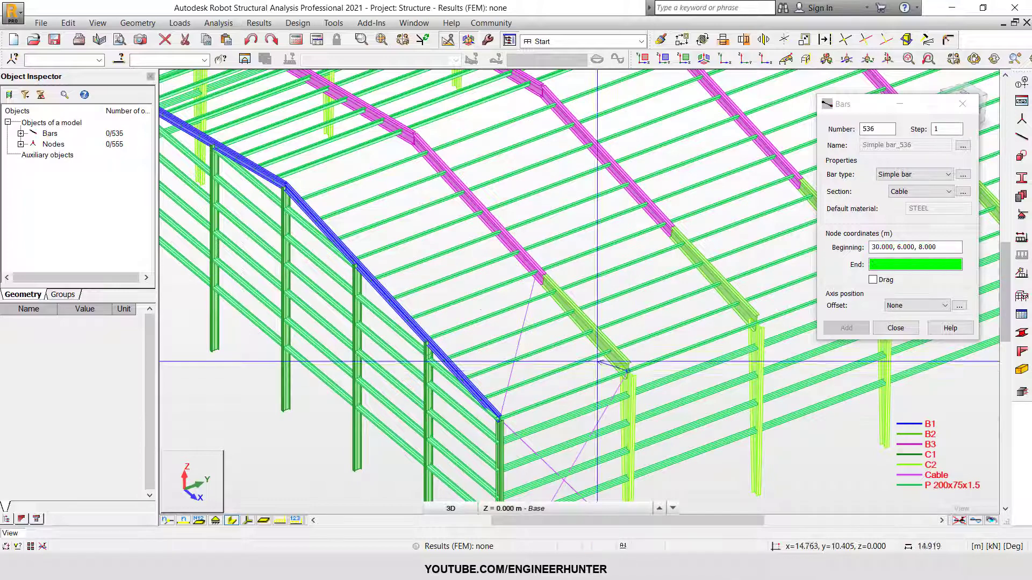
pyautogui.click(409, 319)
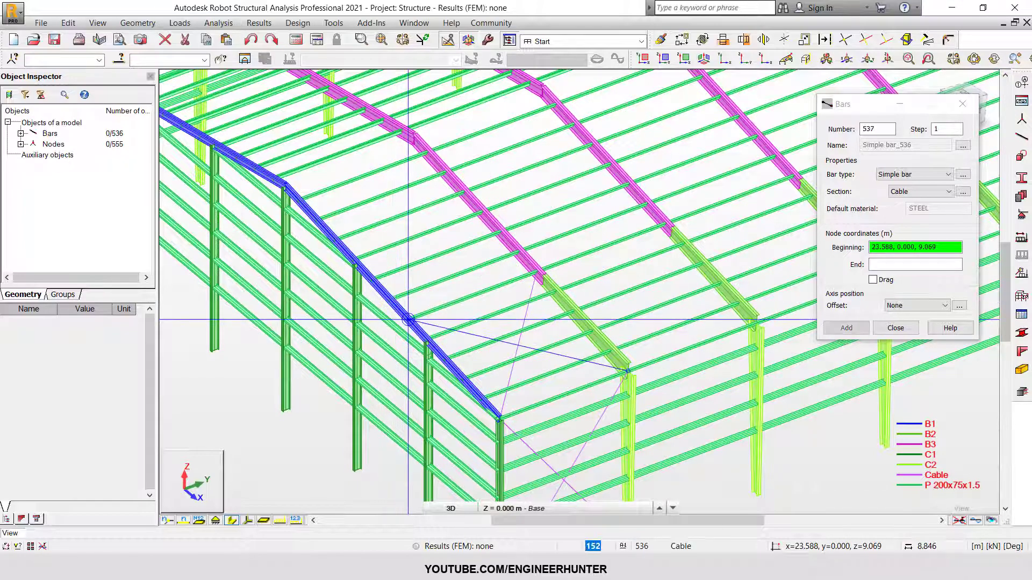
# - Cross-brace the middle roof panel of the first bay with two Cable bars between x = 23.588 m and x = 18.459 m
pyautogui.click(408, 320)
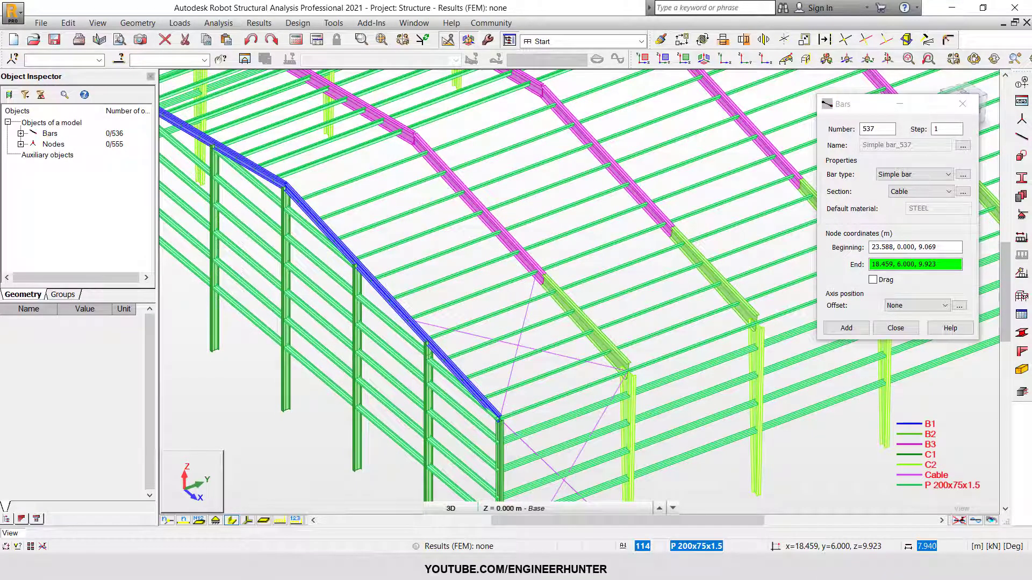
pyautogui.click(463, 192)
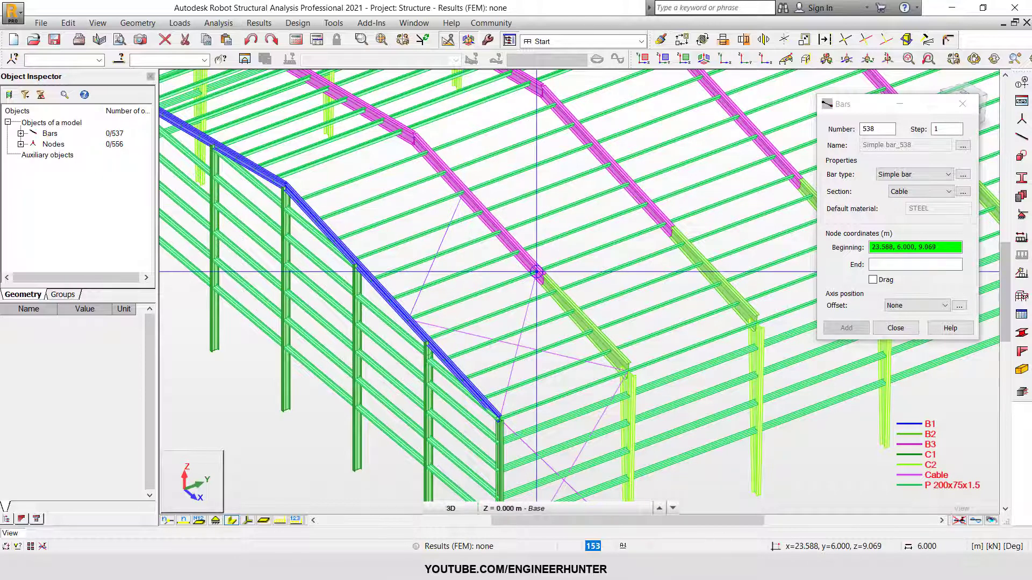
pyautogui.click(541, 277)
pyautogui.click(334, 240)
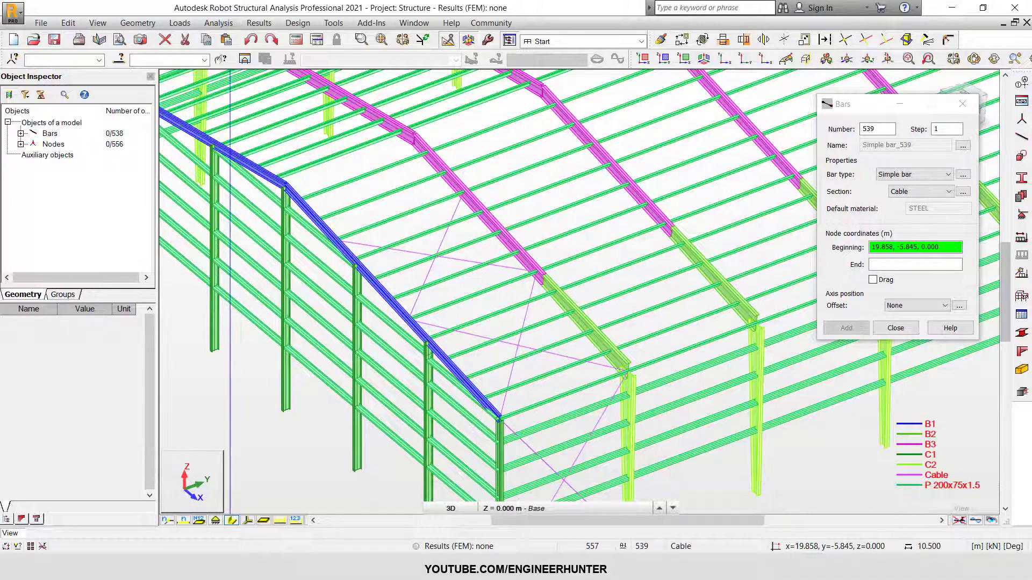
# - Hide the section shapes and cross-brace the last roof panel from x = 18.459 m up to the ridge with two Cable bars
pyautogui.click(231, 520)
pyautogui.click(334, 240)
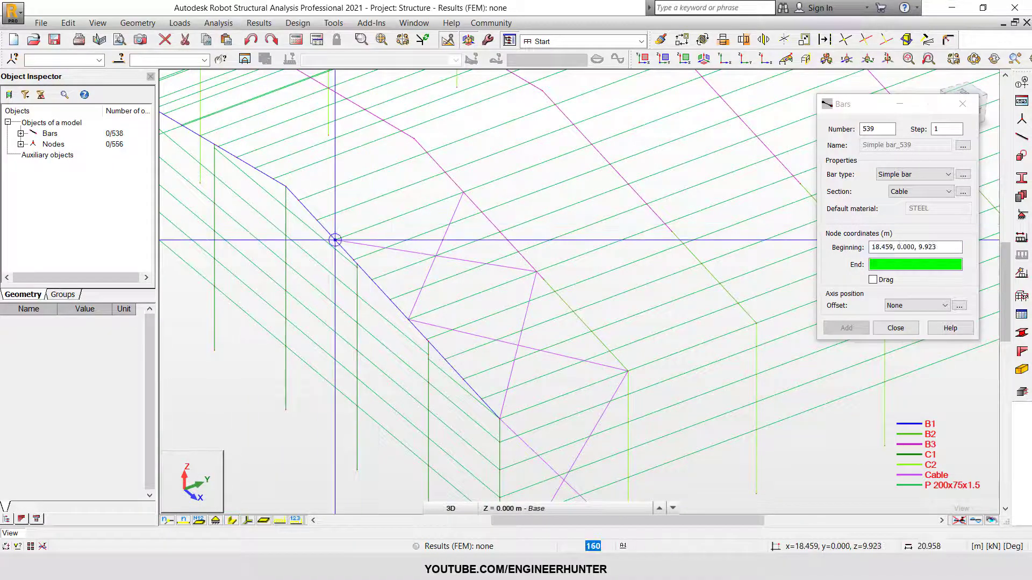
pyautogui.click(413, 139)
pyautogui.click(463, 191)
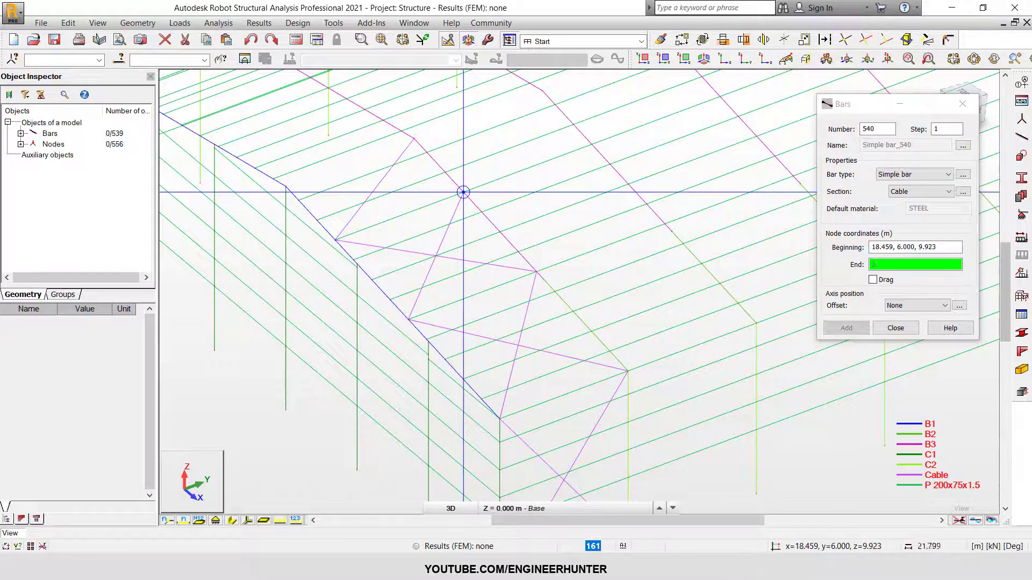
pyautogui.click(285, 186)
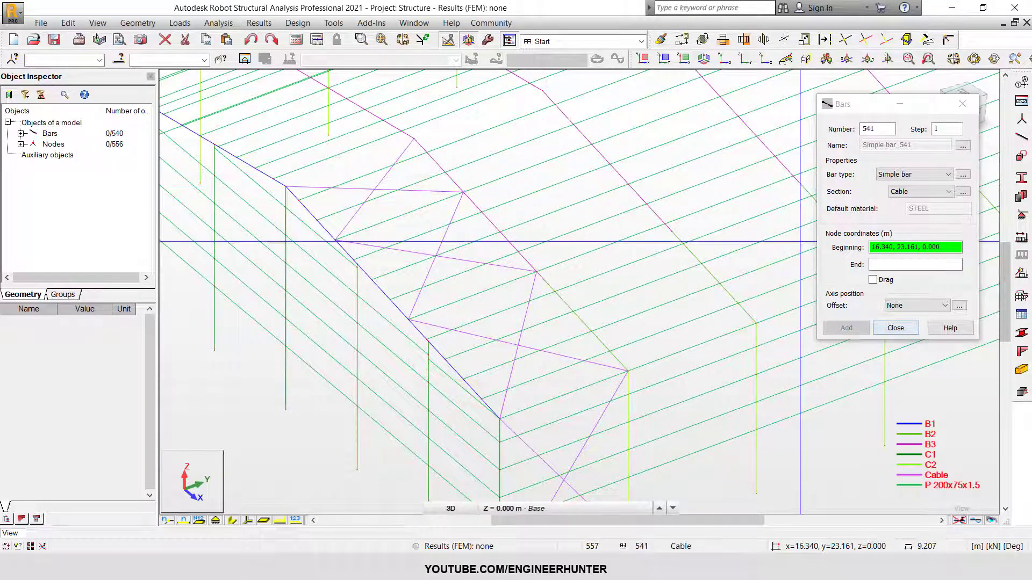
pyautogui.click(886, 329)
# - Select all bars with the Cable cross-section and mirror-copy them vertically about the YZ plane at 15 m
pyautogui.scroll(-5, 572, 230)
pyautogui.scroll(1, 672, 282)
pyautogui.moveTo(679, 291)
pyautogui.keyDown('shift'); pyautogui.mouseDown(button='middle')
pyautogui.moveTo(733, 300)
pyautogui.moveTo(728, 319)
pyautogui.moveTo(687, 309)
pyautogui.mouseUp(button='middle'); pyautogui.keyUp('shift')
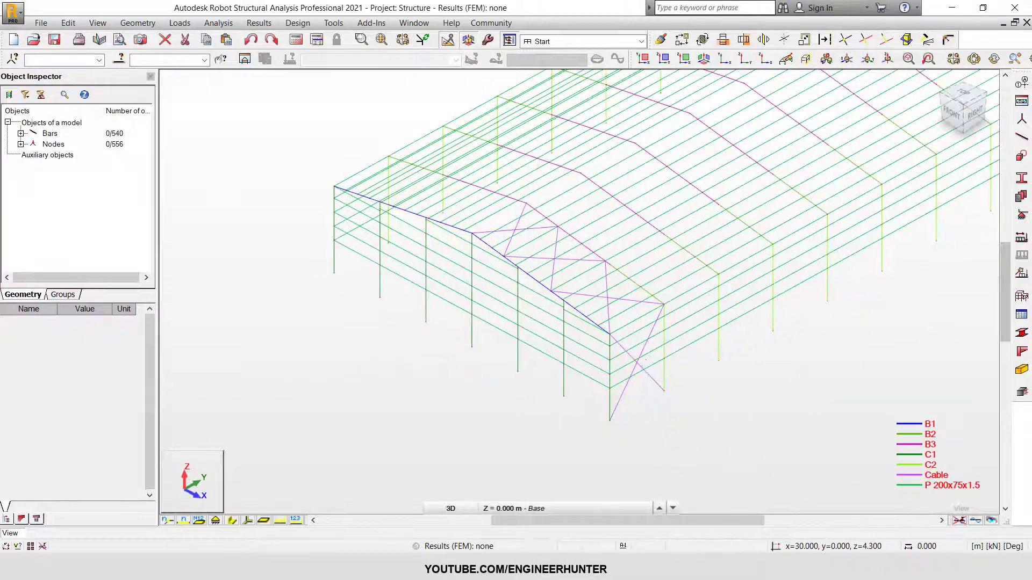
pyautogui.scroll(2, 644, 357)
pyautogui.rightClick(637, 370)
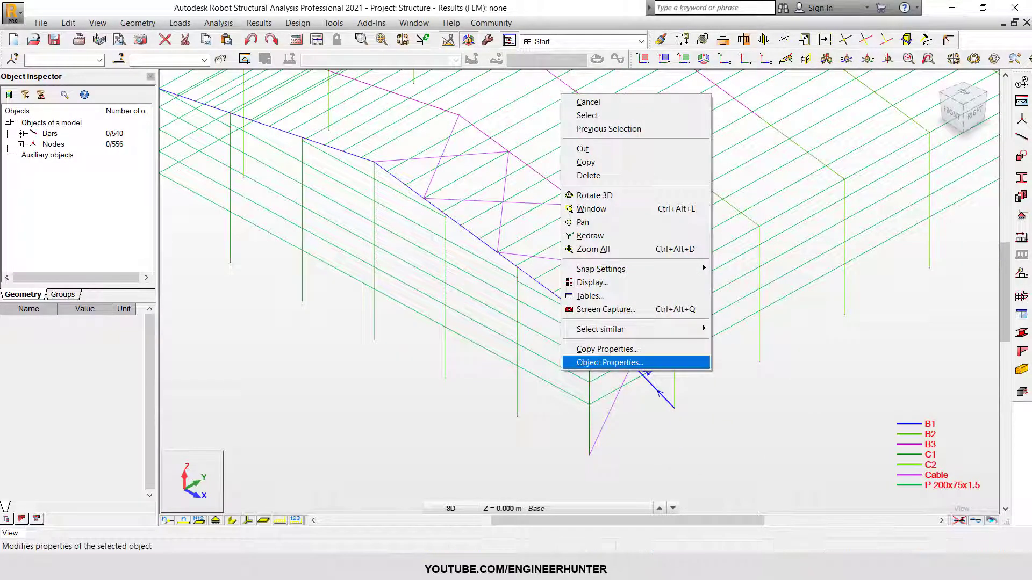
pyautogui.moveTo(649, 330)
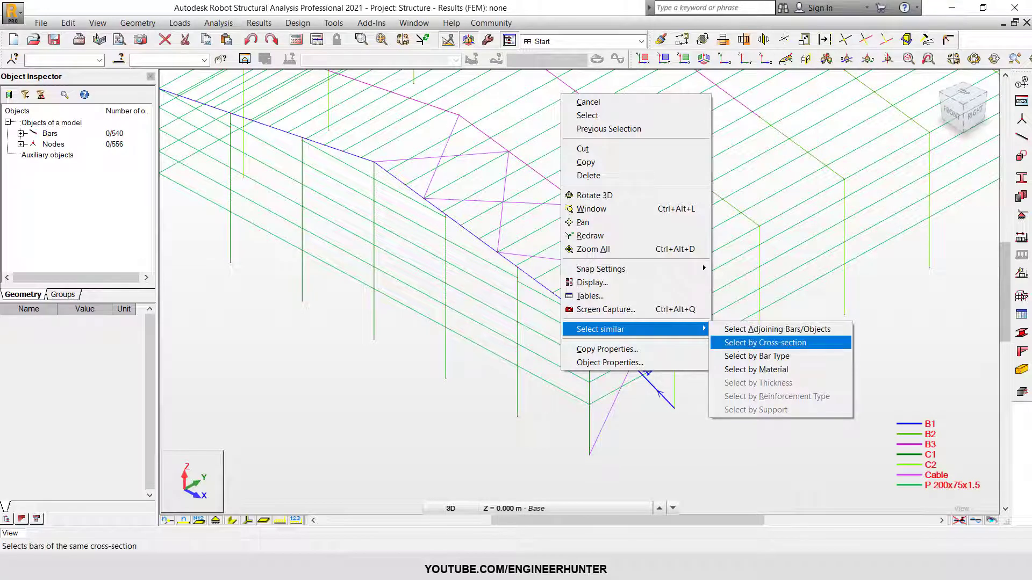
pyautogui.click(765, 343)
pyautogui.scroll(-3, 668, 352)
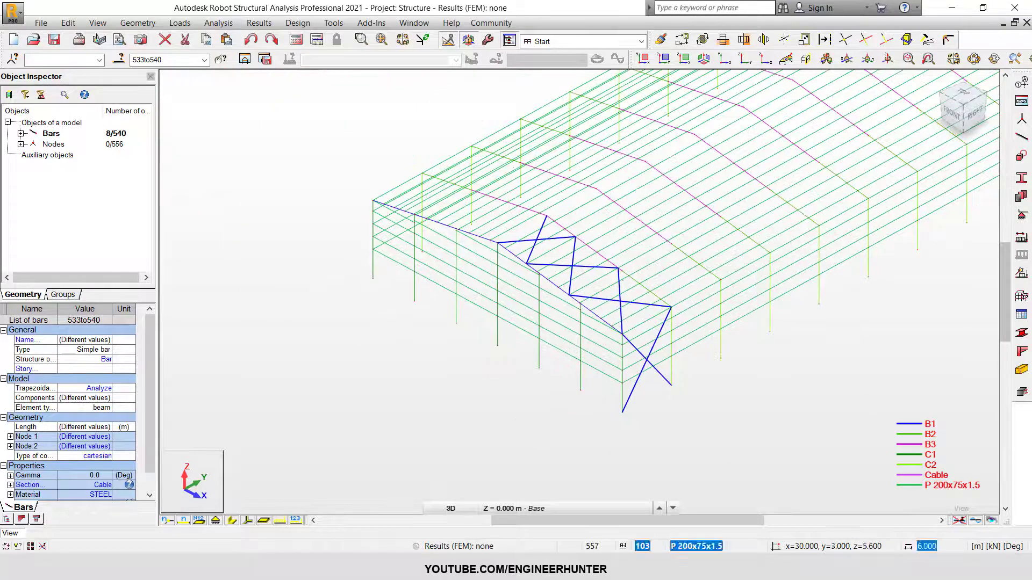
pyautogui.scroll(1, 513, 165)
pyautogui.click(763, 39)
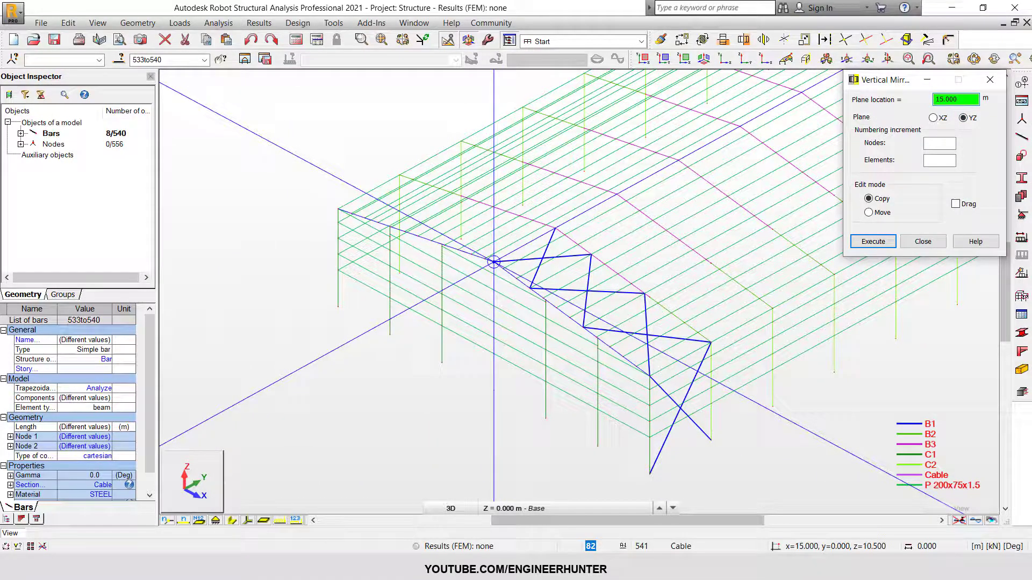
pyautogui.click(494, 263)
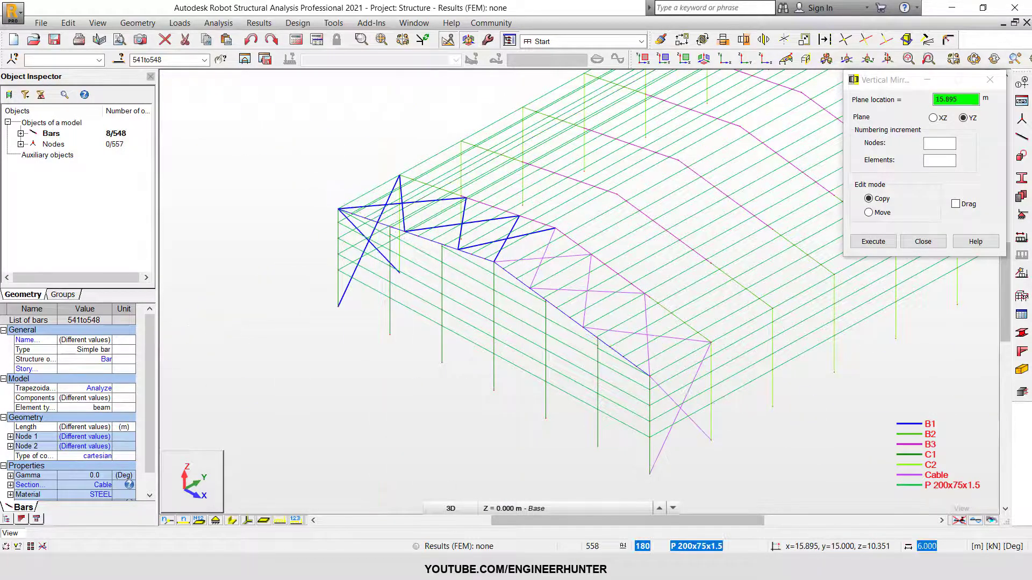
pyautogui.click(931, 241)
# - Select all bars with the Cable cross-section and copy them by translation into the last bay at the far end of the hall
pyautogui.scroll(-3, 458, 253)
pyautogui.moveTo(462, 255)
pyautogui.keyDown('shift'); pyautogui.mouseDown(button='middle')
pyautogui.moveTo(581, 242)
pyautogui.moveTo(512, 235)
pyautogui.moveTo(462, 250)
pyautogui.mouseUp(button='middle'); pyautogui.keyUp('shift')
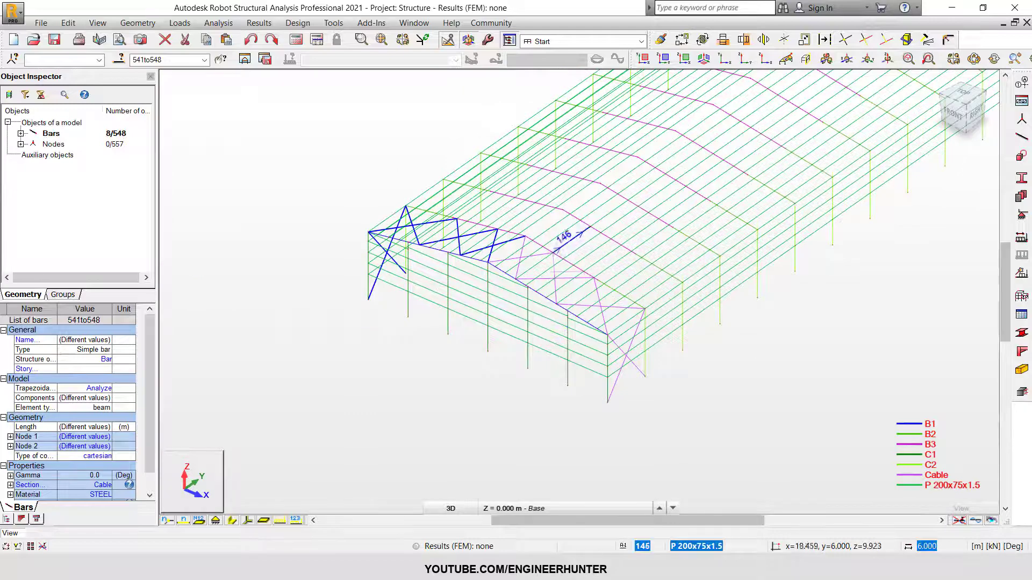
pyautogui.scroll(2, 487, 242)
pyautogui.scroll(-4, 497, 269)
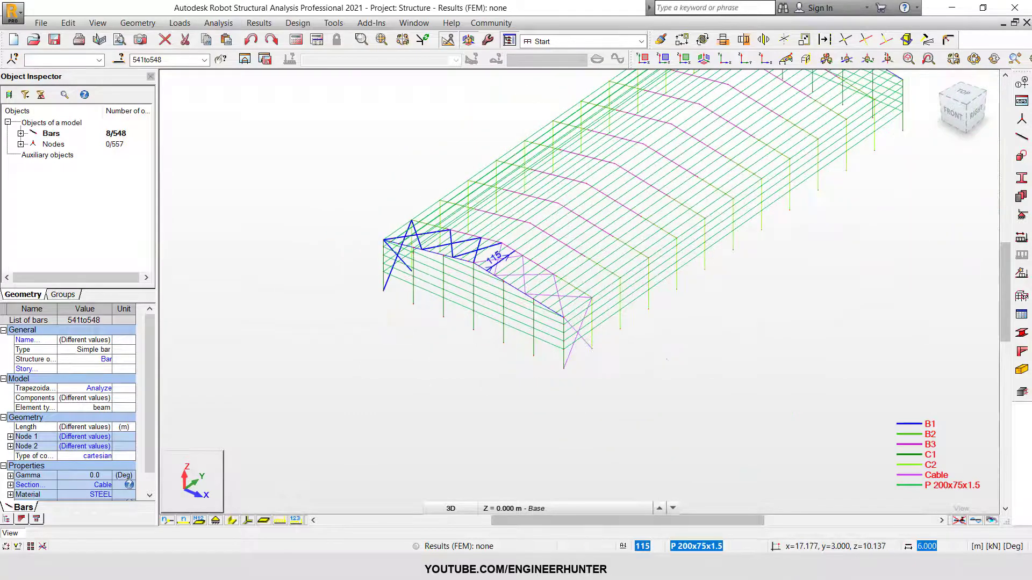
pyautogui.keyDown('shift'); pyautogui.moveTo(496, 268); pyautogui.dragTo(471, 290, button='middle'); pyautogui.keyUp('shift')
pyautogui.scroll(1, 515, 333)
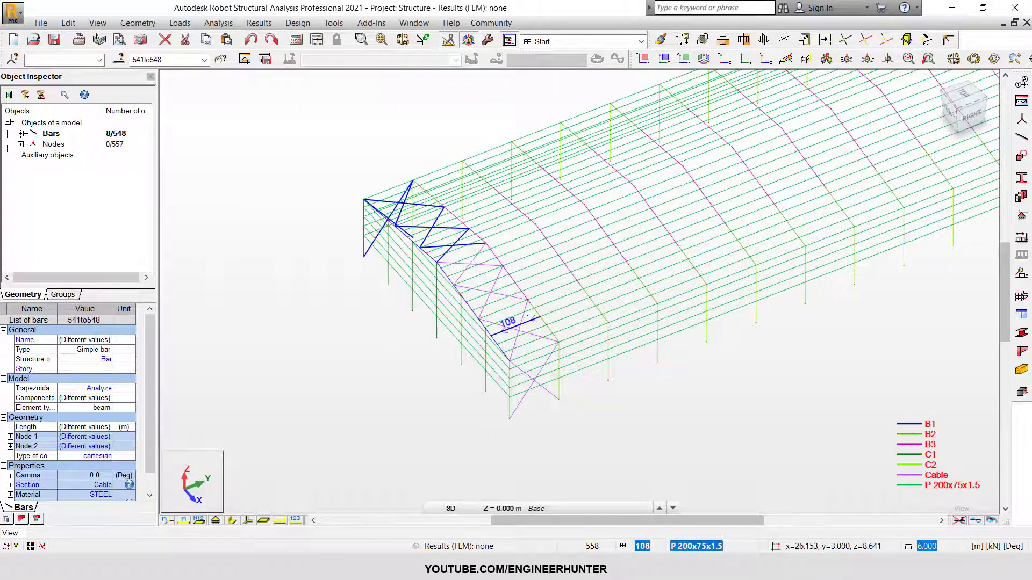
pyautogui.moveTo(516, 275)
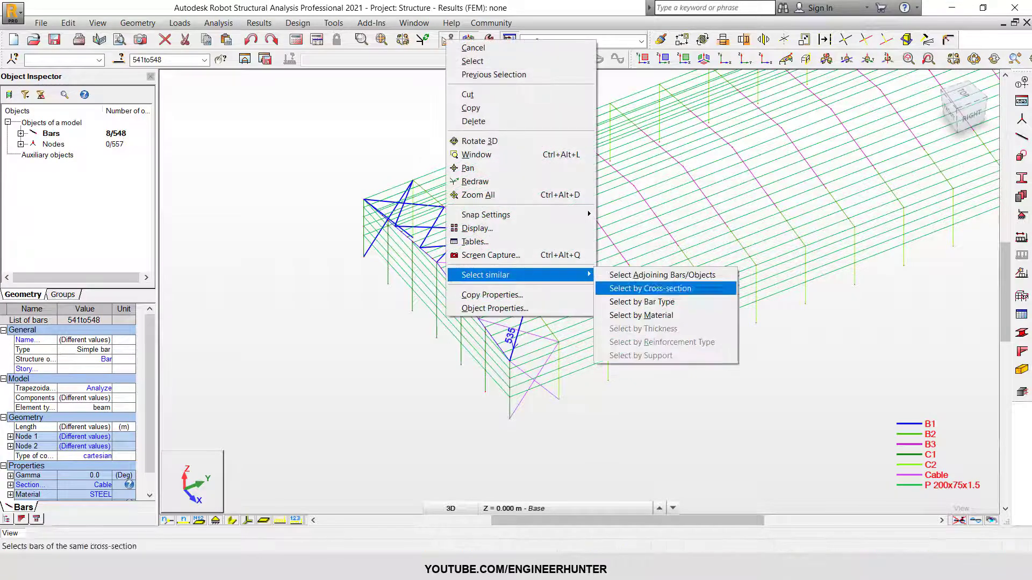
pyautogui.click(650, 288)
pyautogui.scroll(-4, 651, 288)
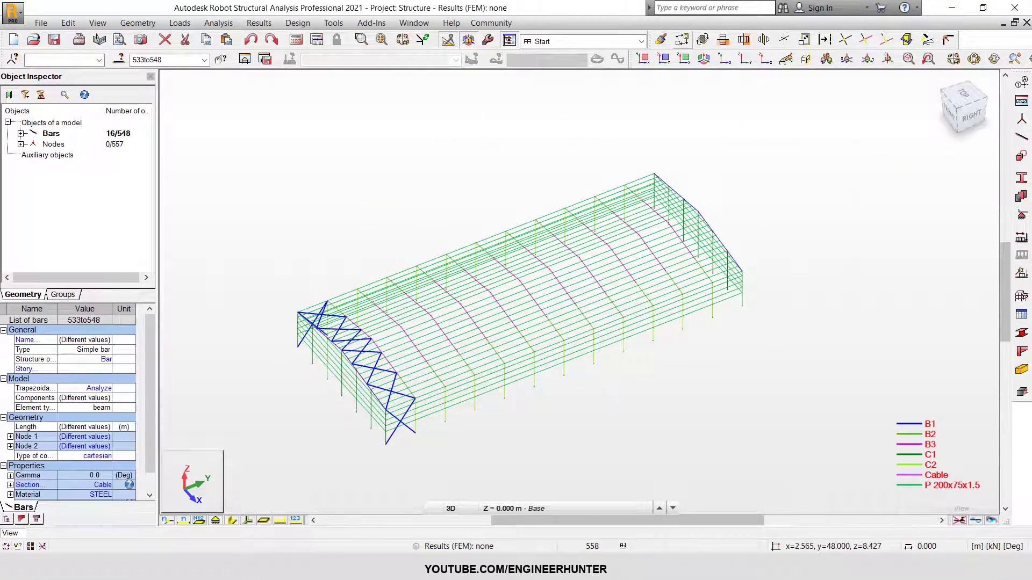
pyautogui.click(682, 40)
pyautogui.click(414, 432)
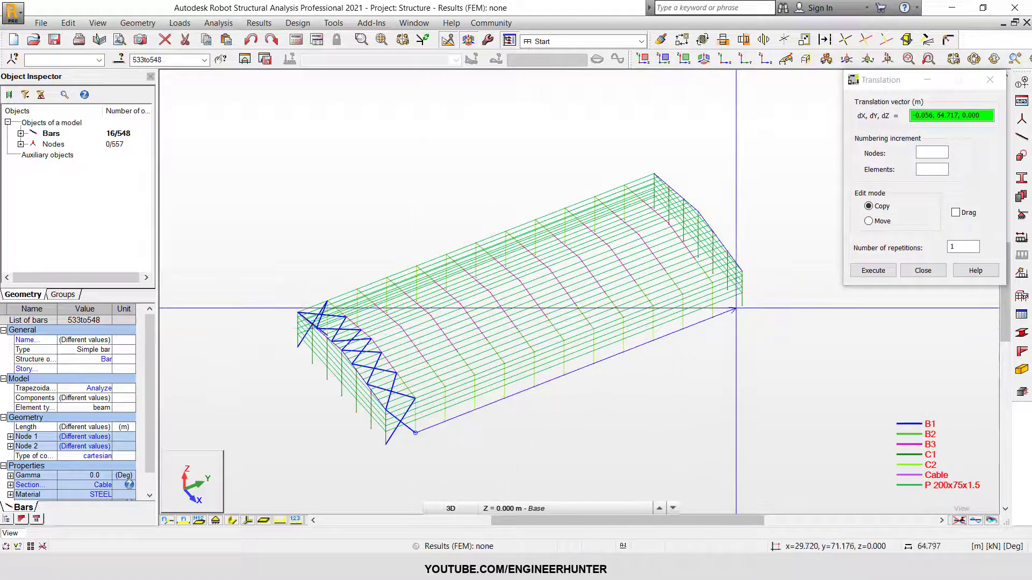
pyautogui.click(741, 306)
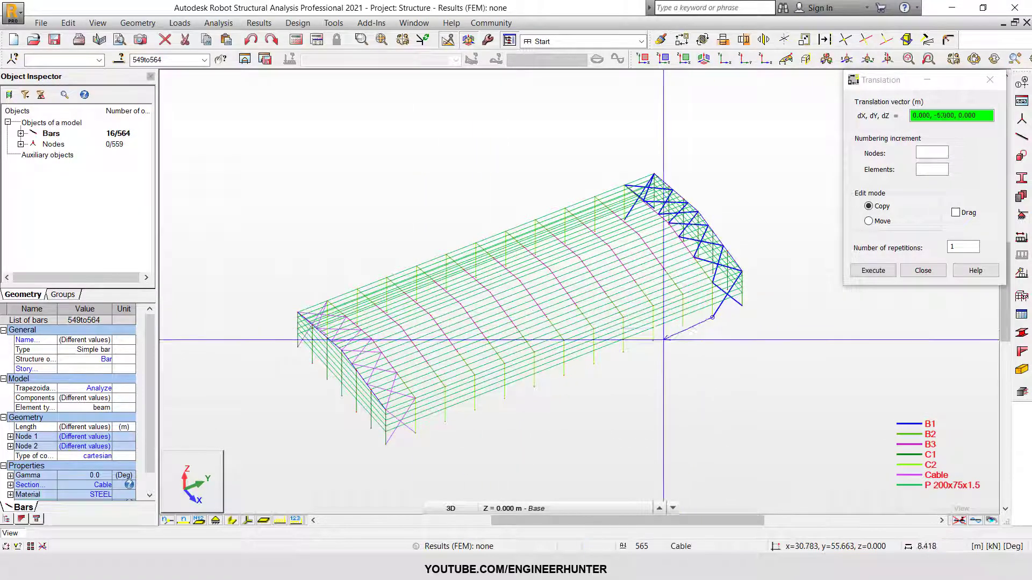
# - Copy the bracing set successively into three intermediate bays with translations of -18, -30 and 12 m along Y, and clear the selection
pyautogui.click(623, 352)
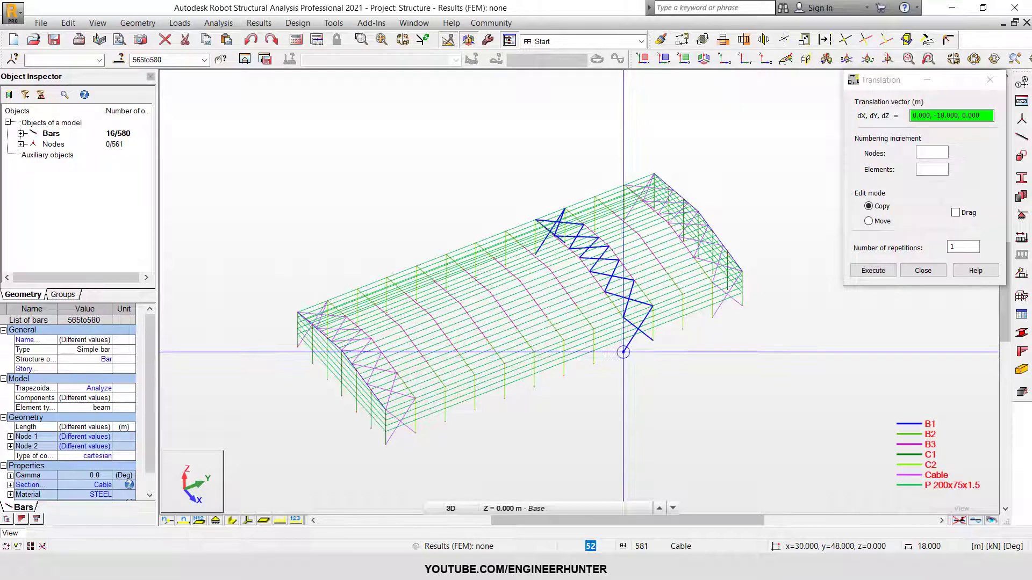
pyautogui.click(504, 399)
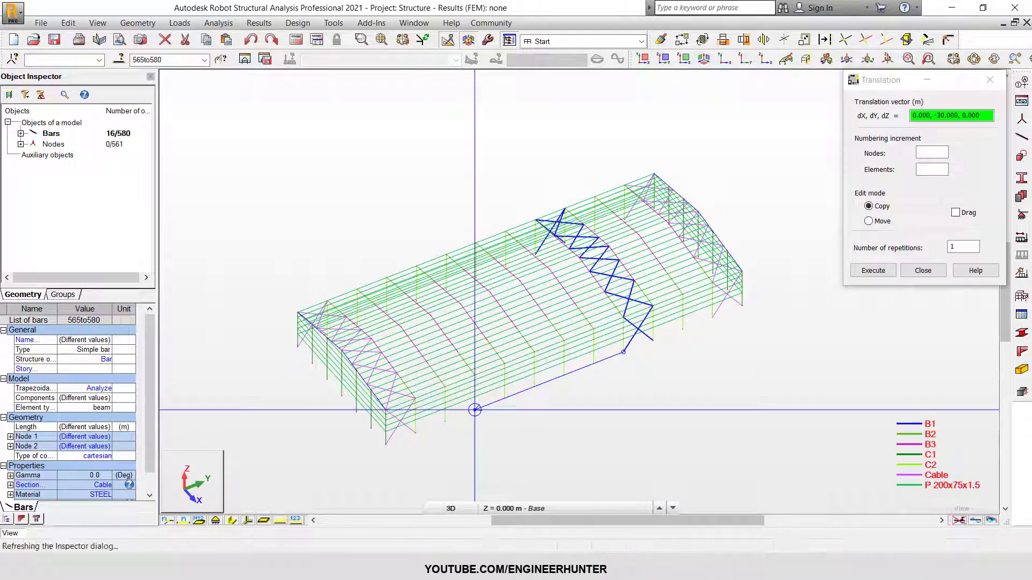
pyautogui.click(504, 399)
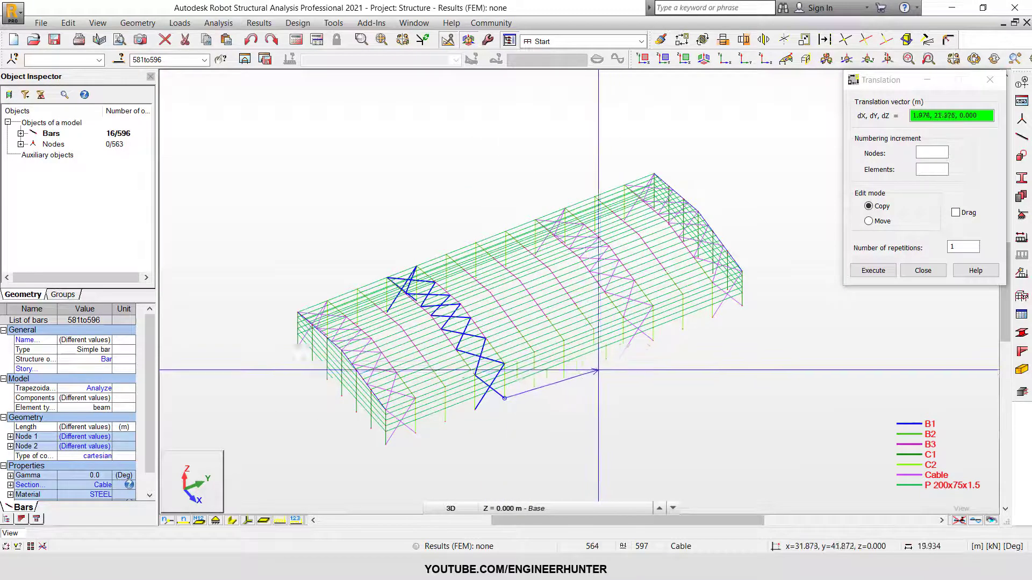
pyautogui.click(563, 376)
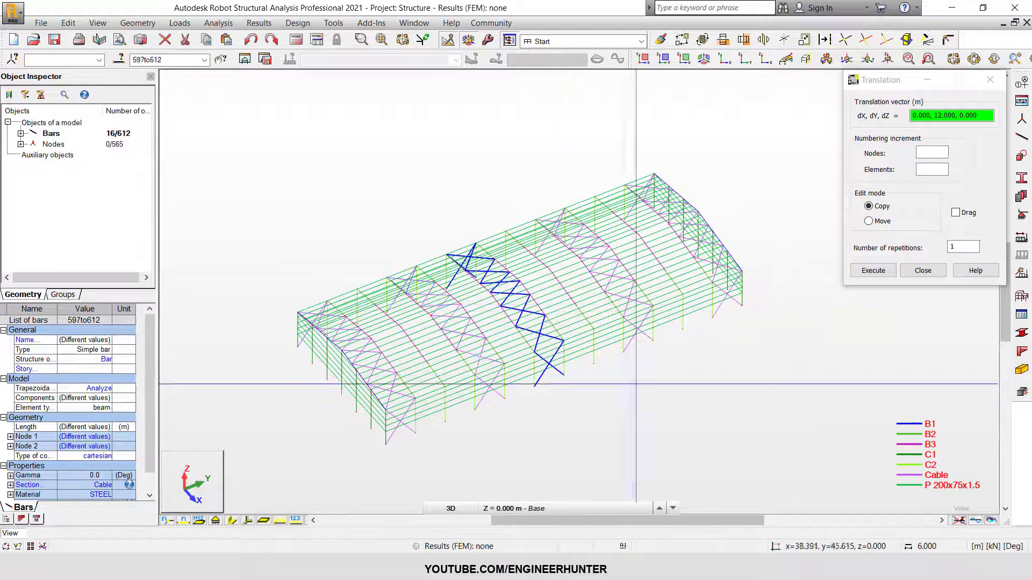
pyautogui.click(923, 270)
pyautogui.click(823, 174)
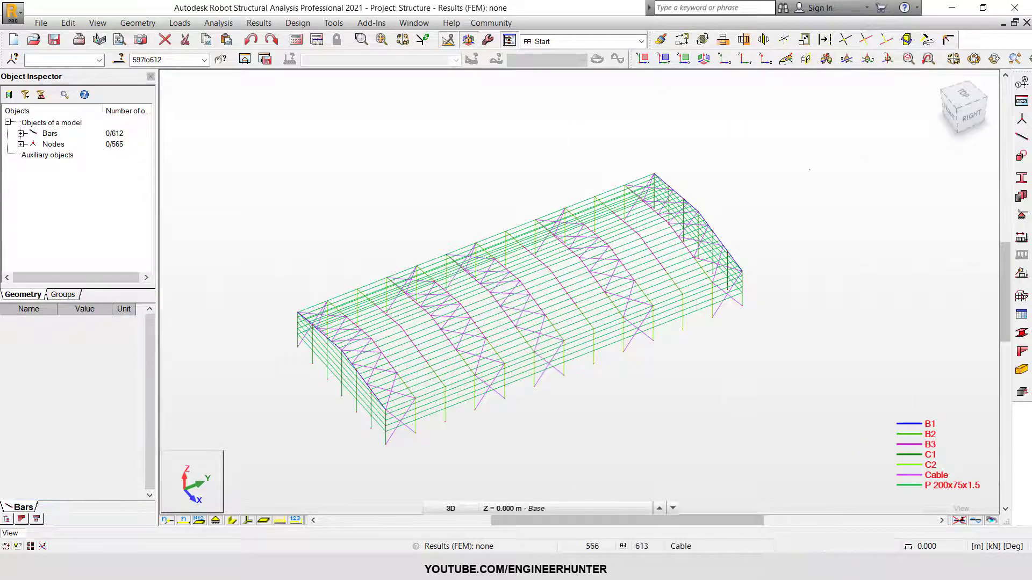
# - Display the section shapes and examine the bracing bays and the front gable wall of the hall from several angles
pyautogui.scroll(-1, 820, 167)
pyautogui.keyDown('shift'); pyautogui.moveTo(730, 282); pyautogui.dragTo(764, 265, button='middle'); pyautogui.keyUp('shift')
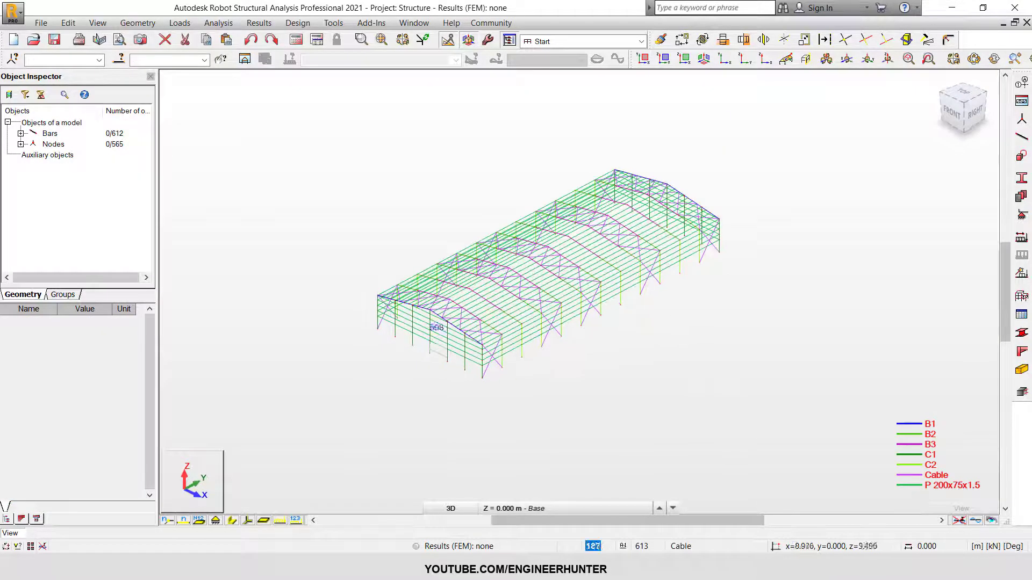
pyautogui.scroll(2, 436, 329)
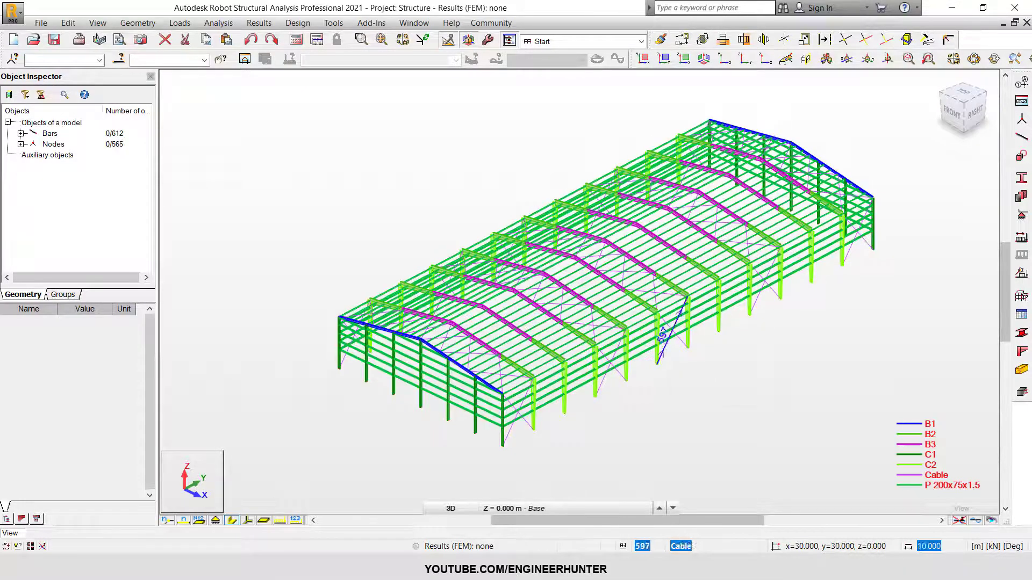
pyautogui.scroll(-1, 684, 247)
pyautogui.moveTo(828, 319)
pyautogui.keyDown('shift'); pyautogui.mouseDown(button='middle')
pyautogui.moveTo(766, 318)
pyautogui.moveTo(749, 299)
pyautogui.moveTo(825, 329)
pyautogui.mouseUp(button='middle'); pyautogui.keyUp('shift')
pyautogui.keyDown('shift'); pyautogui.moveTo(659, 333); pyautogui.dragTo(691, 329, button='middle'); pyautogui.keyUp('shift')
pyautogui.scroll(3, 546, 334)
pyautogui.scroll(-1, 543, 337)
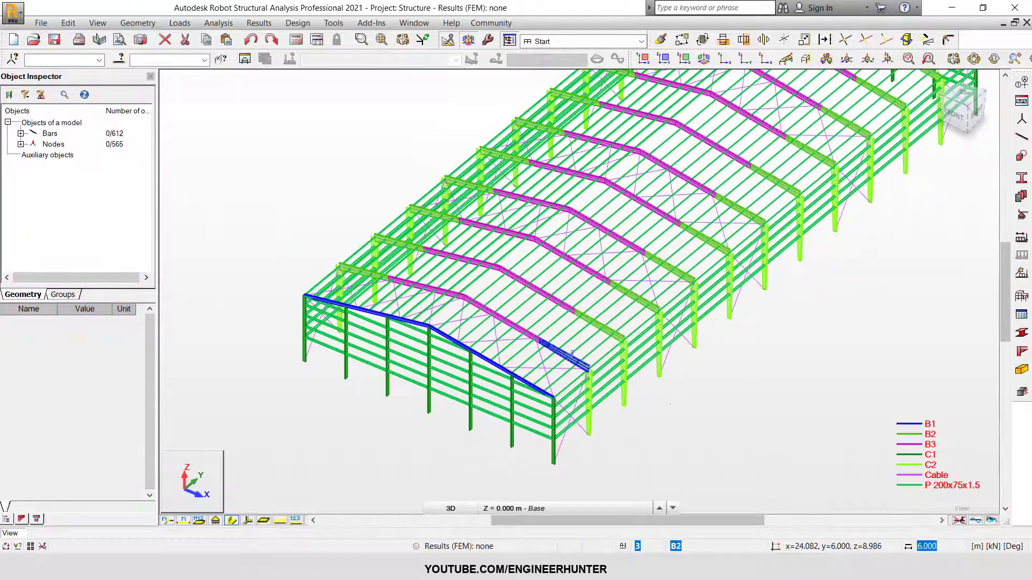
pyautogui.keyDown('shift'); pyautogui.moveTo(556, 348); pyautogui.dragTo(666, 337, button='middle'); pyautogui.keyUp('shift')
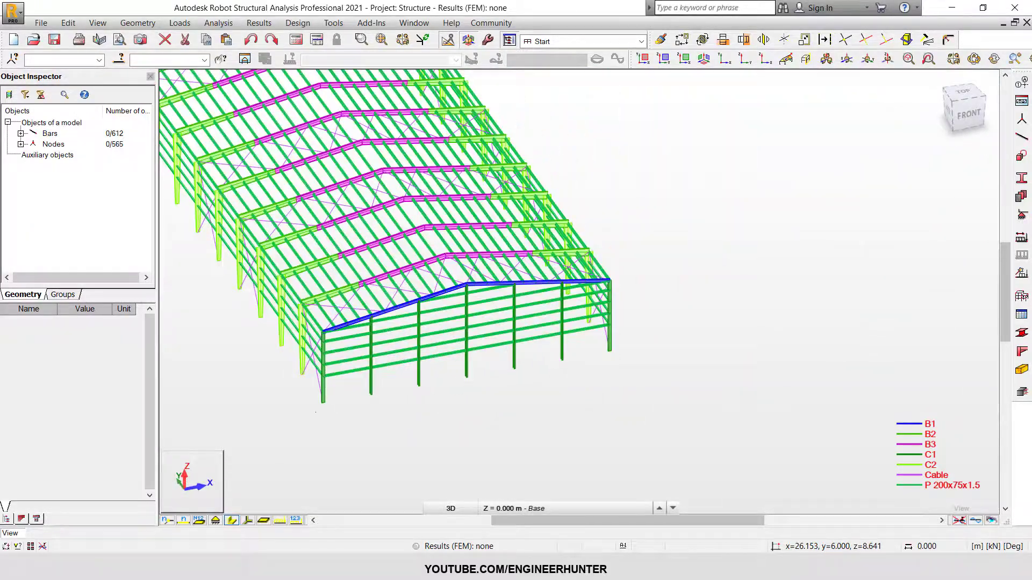
pyautogui.scroll(3, 308, 397)
pyautogui.keyDown('shift'); pyautogui.moveTo(331, 354); pyautogui.dragTo(367, 363, button='middle'); pyautogui.keyUp('shift')
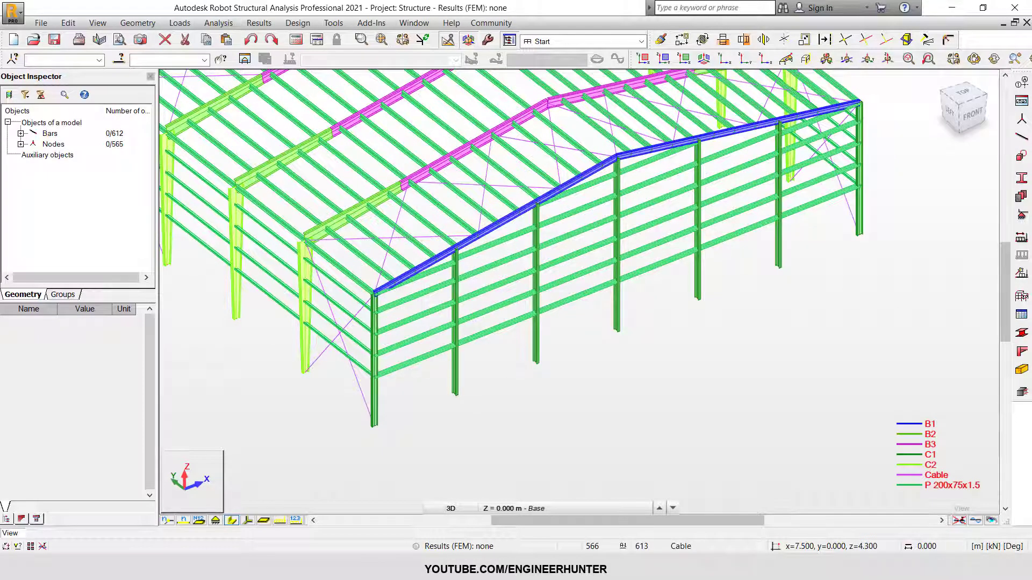
# - Cross-brace the front gable bay between x = 0 and 5 m with two Cable bars running from column bases to column tops
pyautogui.click(1022, 137)
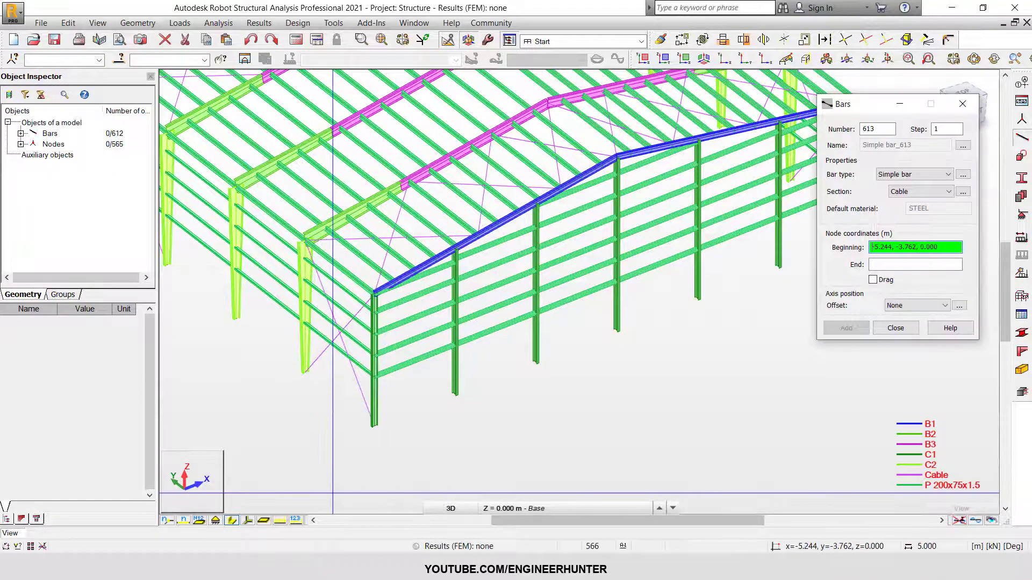
pyautogui.click(455, 394)
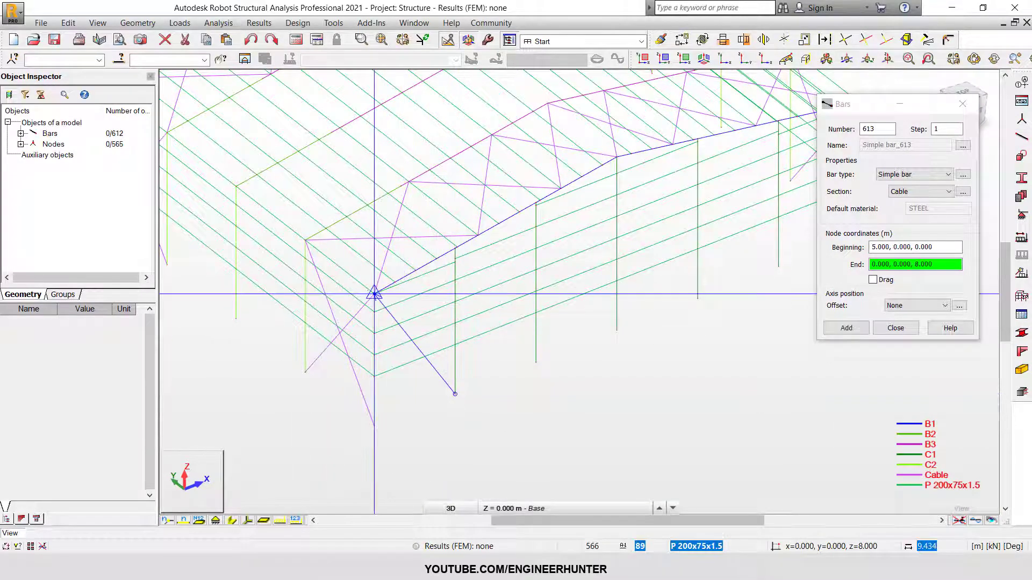
pyautogui.click(375, 293)
pyautogui.click(375, 427)
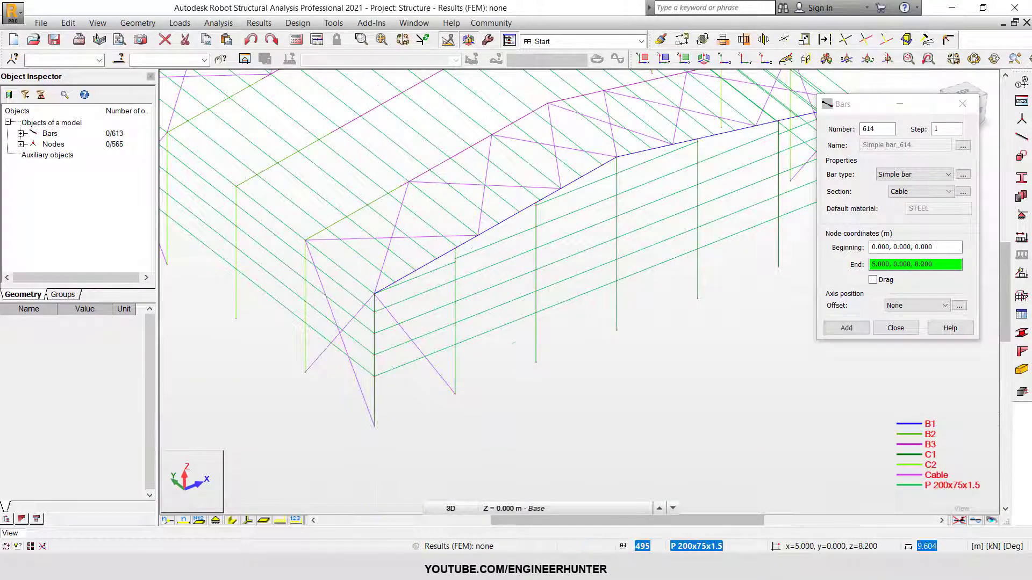
pyautogui.click(455, 249)
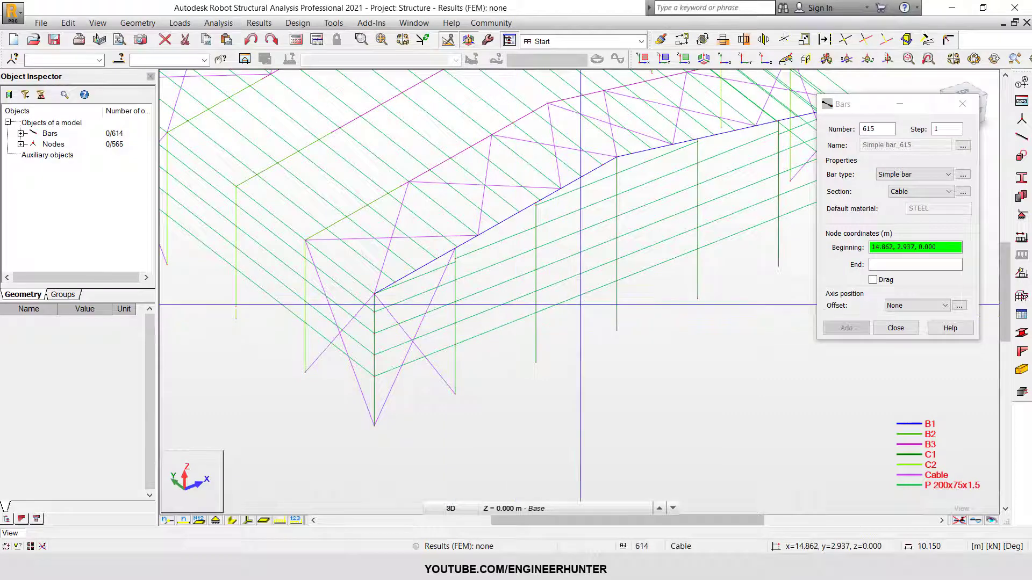
# - Cross-brace the opposite front gable bay between x = 25 and 30 m with two Cable bars from column bases to column tops
pyautogui.scroll(-2, 416, 283)
pyautogui.scroll(1, 640, 198)
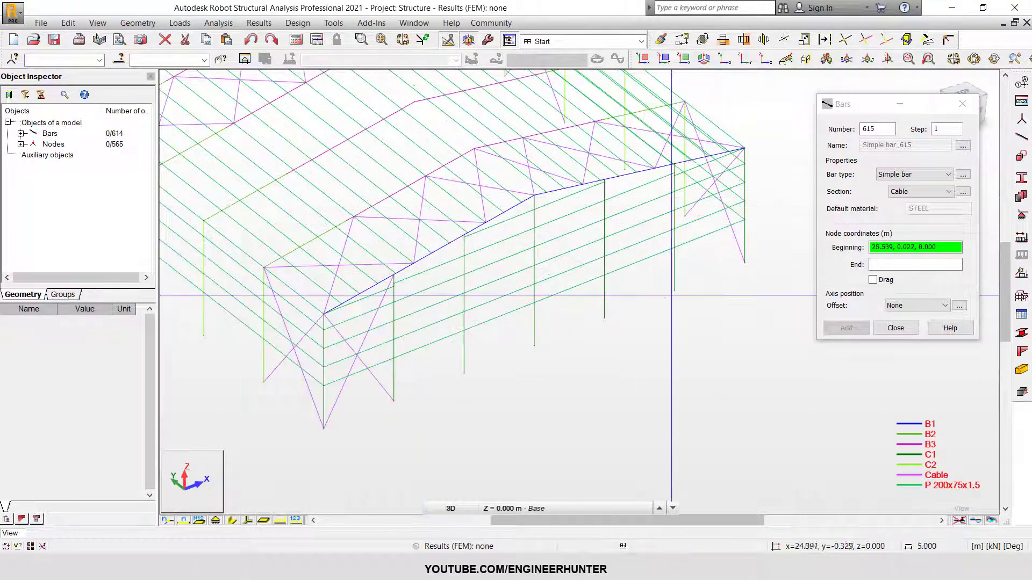
pyautogui.click(674, 290)
pyautogui.click(745, 149)
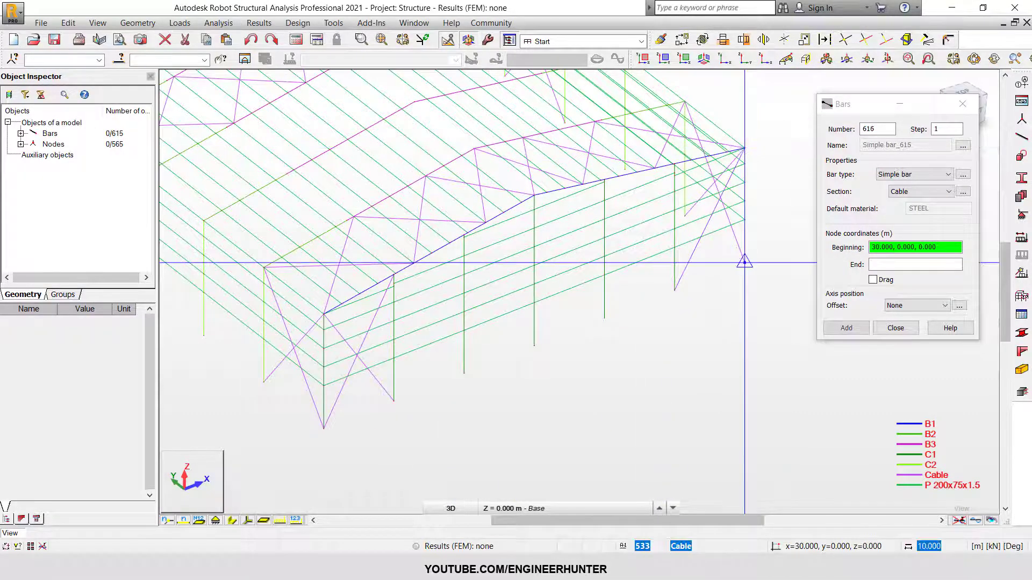
pyautogui.click(744, 262)
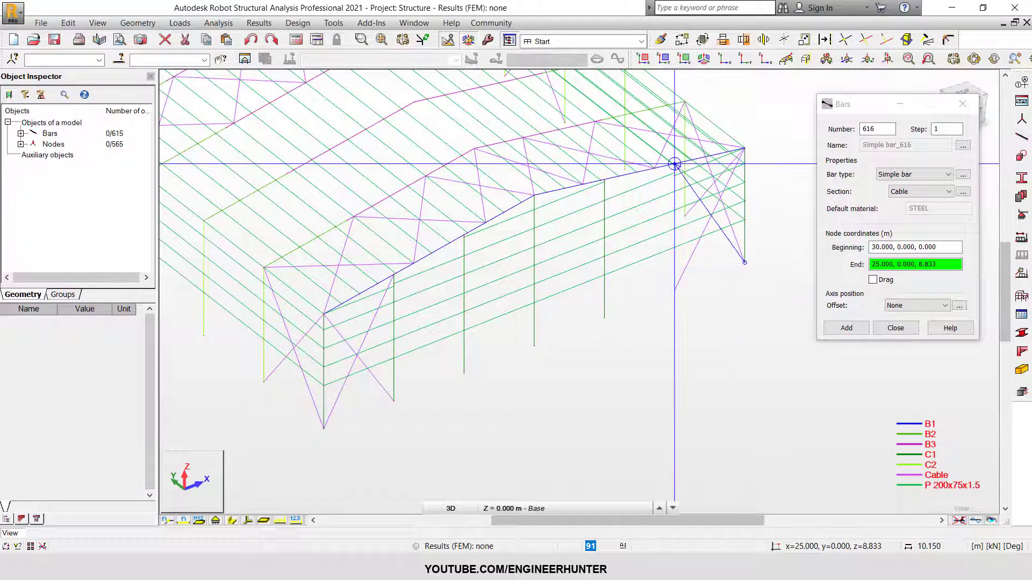
pyautogui.click(675, 164)
# - Brace the front gable bay between x = 15 and 20 m with two stacked Cable crosses meeting at z = 5.6 m
pyautogui.click(534, 345)
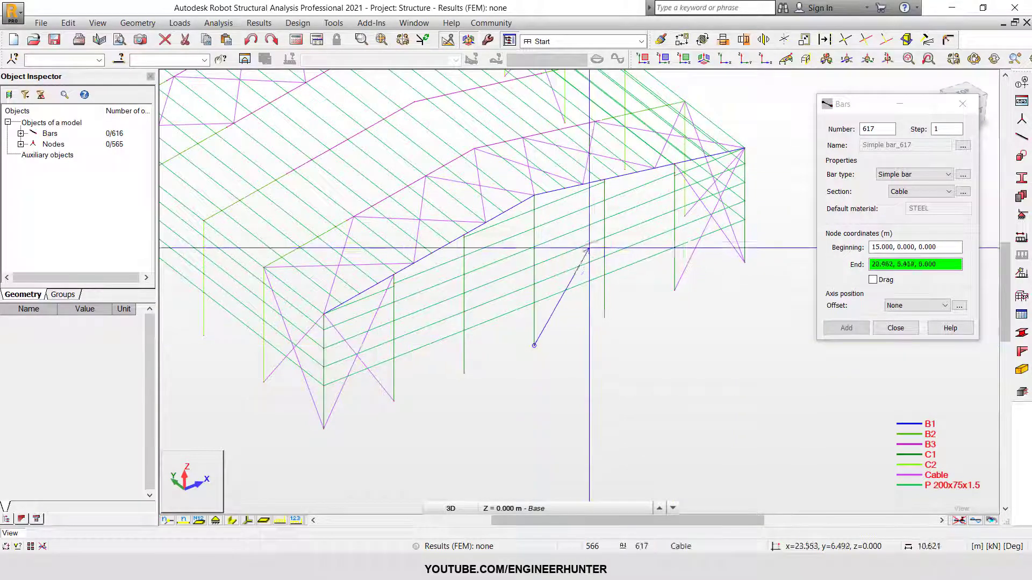
pyautogui.click(604, 237)
pyautogui.click(604, 317)
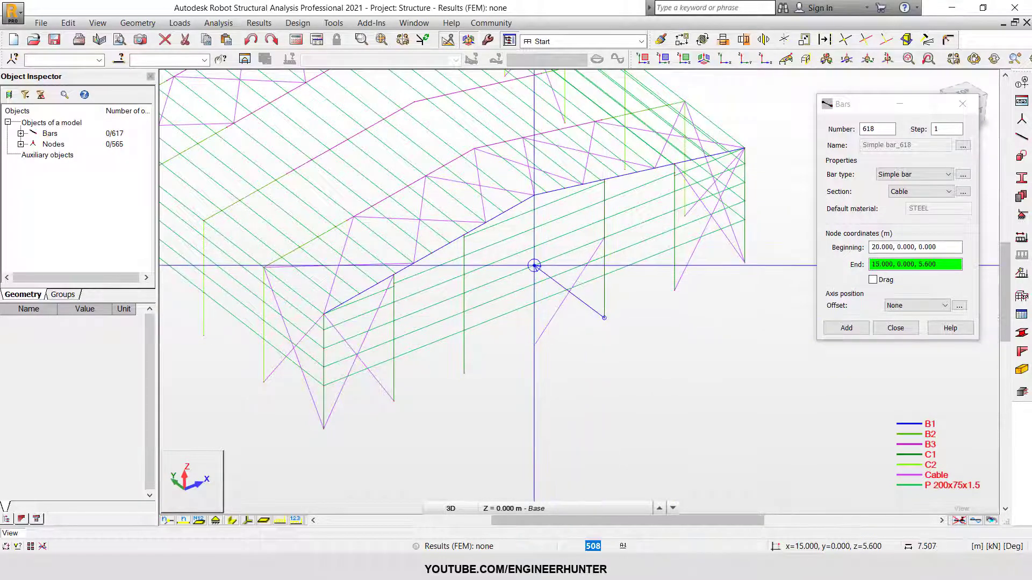
pyautogui.click(535, 266)
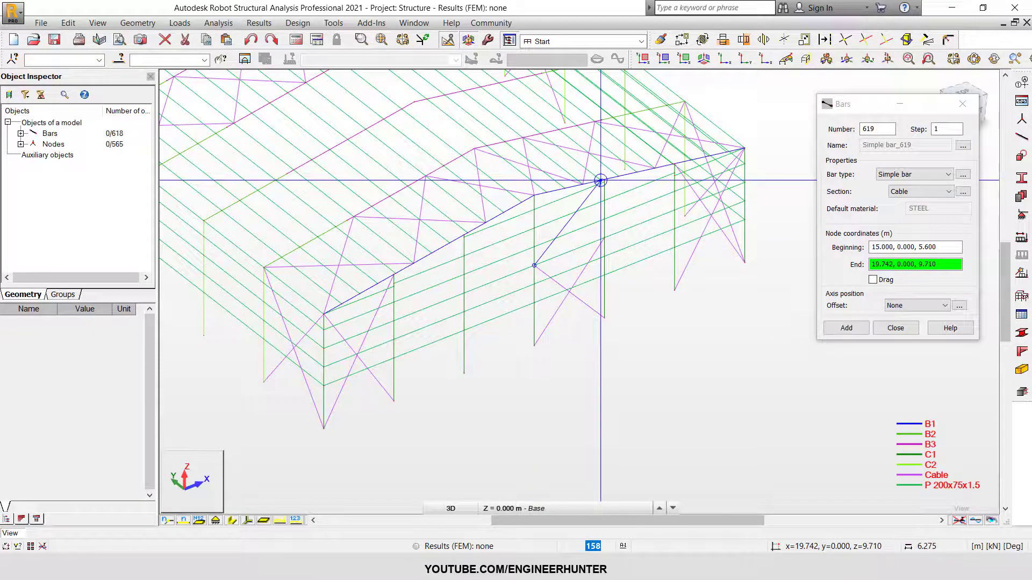
pyautogui.click(604, 237)
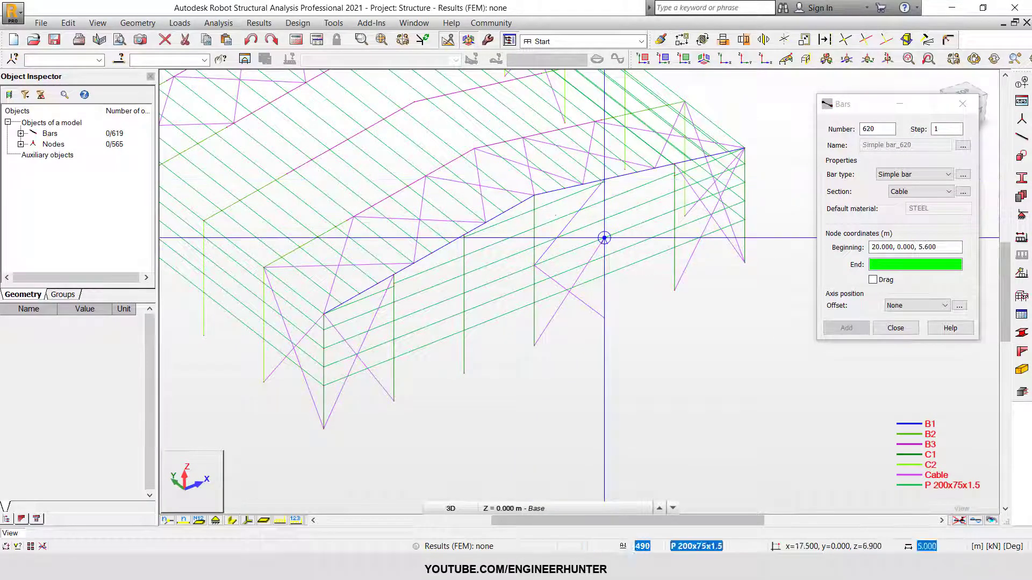
pyautogui.click(534, 195)
pyautogui.click(896, 328)
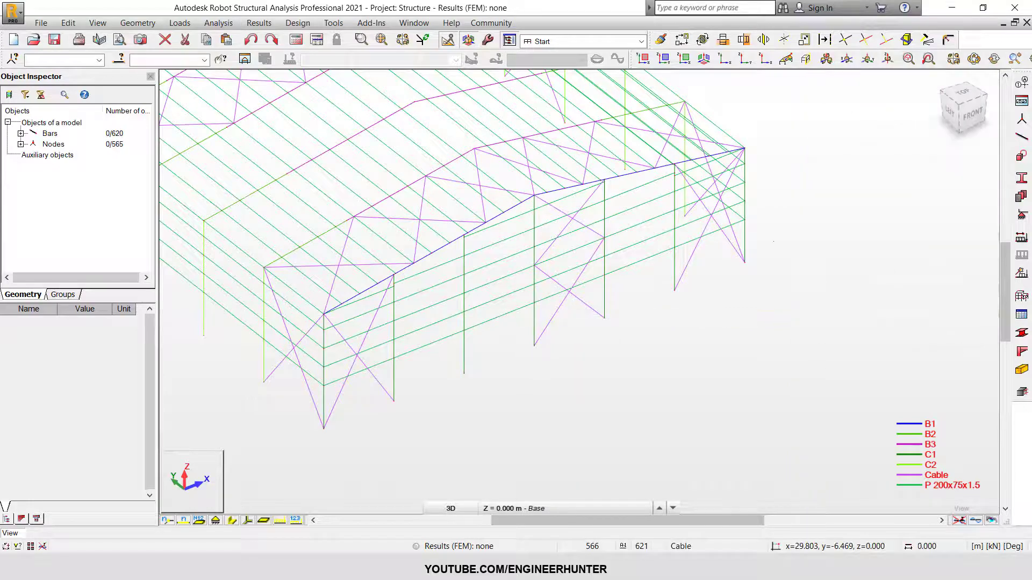
pyautogui.scroll(-2, 772, 232)
pyautogui.keyDown('shift'); pyautogui.moveTo(422, 334); pyautogui.dragTo(344, 333, button='middle'); pyautogui.keyUp('shift')
pyautogui.keyDown('shift'); pyautogui.moveTo(717, 314); pyautogui.dragTo(651, 314, button='middle'); pyautogui.keyUp('shift')
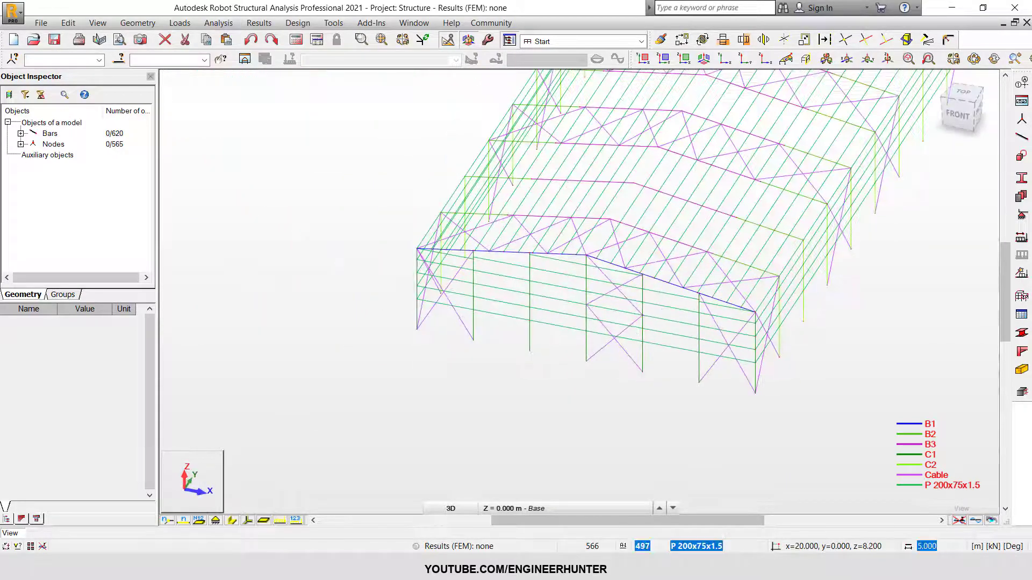
pyautogui.rightClick(621, 293)
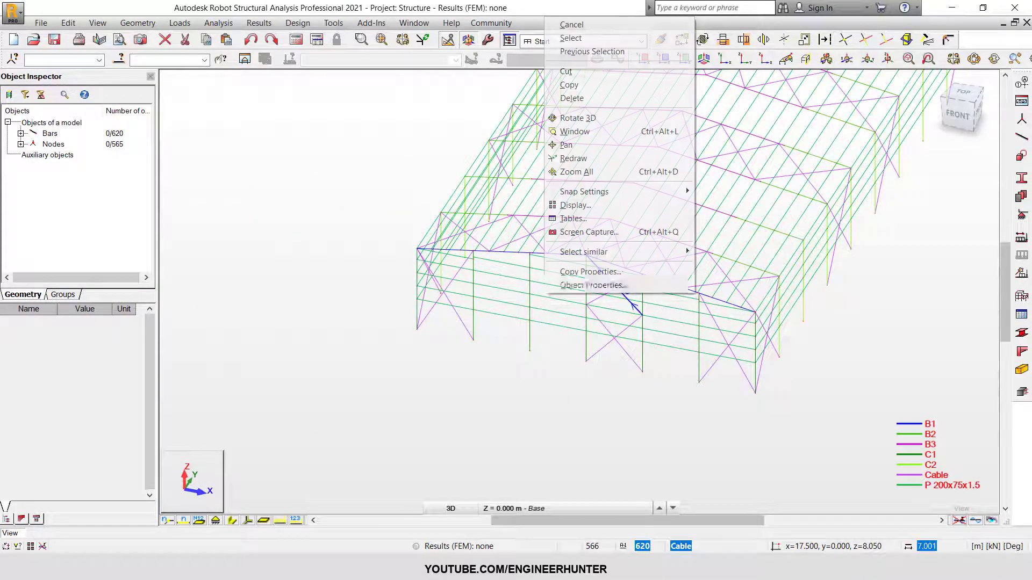
pyautogui.moveTo(623, 252)
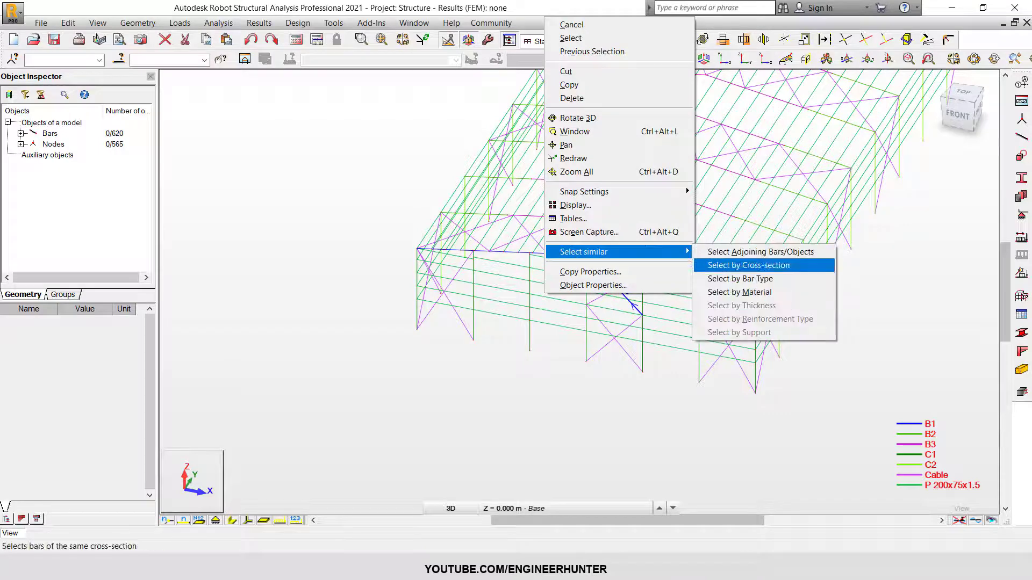
pyautogui.click(748, 265)
pyautogui.scroll(-3, 527, 332)
pyautogui.scroll(-2, 619, 234)
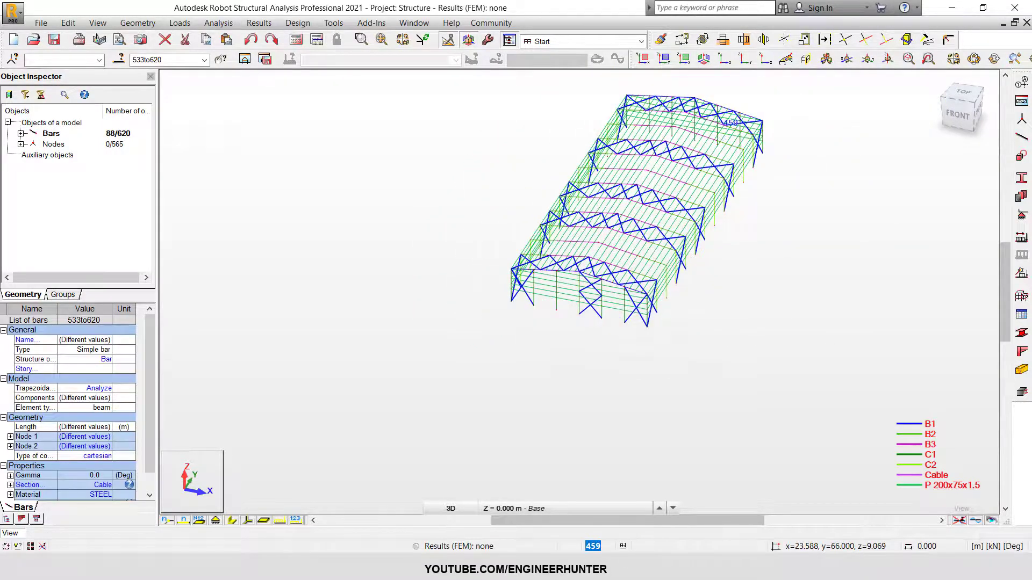
pyautogui.scroll(3, 579, 252)
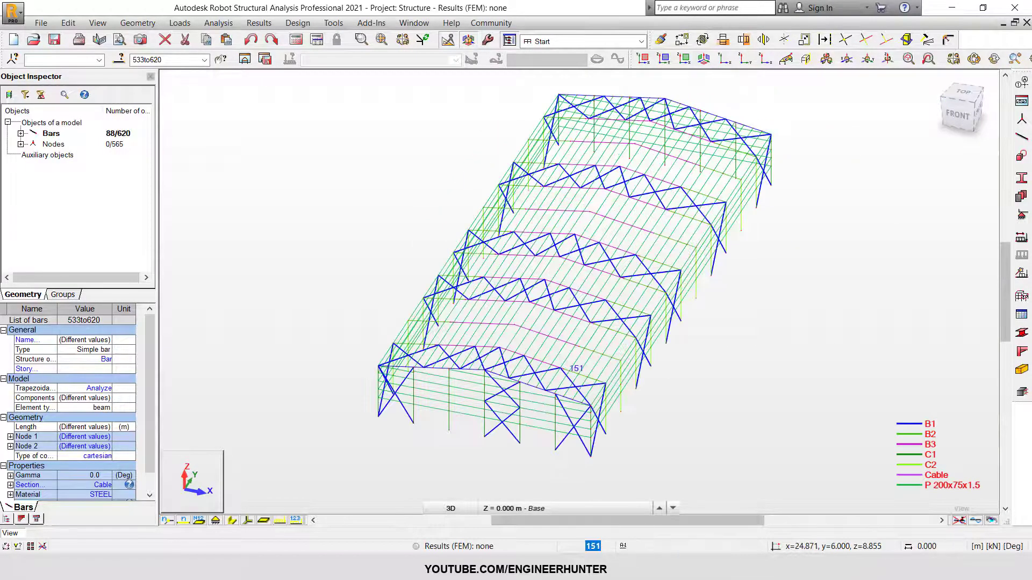
pyautogui.scroll(2, 579, 251)
pyautogui.click(507, 459)
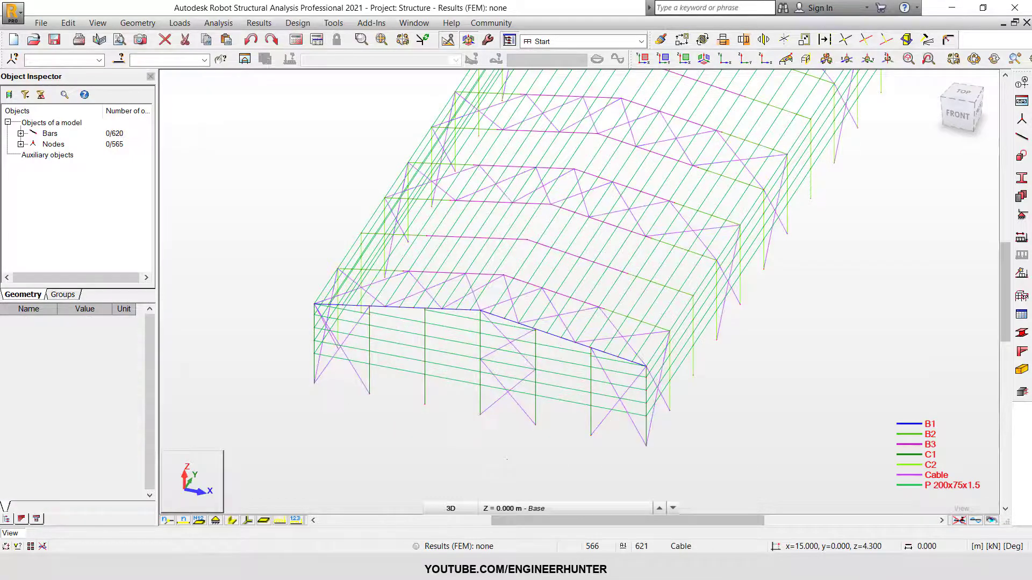
# - Select all bars with the Cable cross-section and isolate them for editing in a new window
pyautogui.scroll(-1, 492, 418)
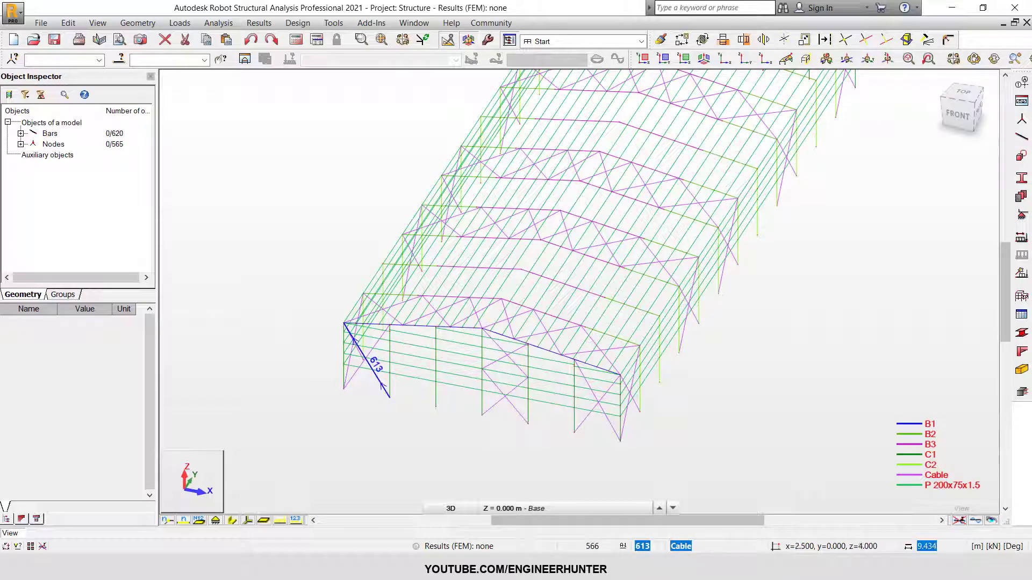
pyautogui.click(368, 361)
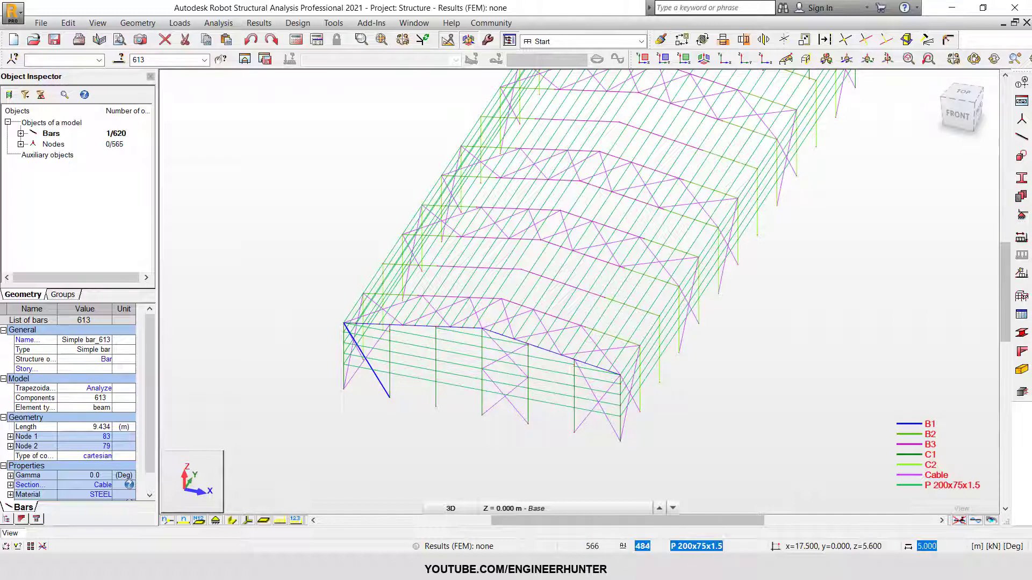
pyautogui.rightClick(305, 385)
pyautogui.moveTo(376, 342)
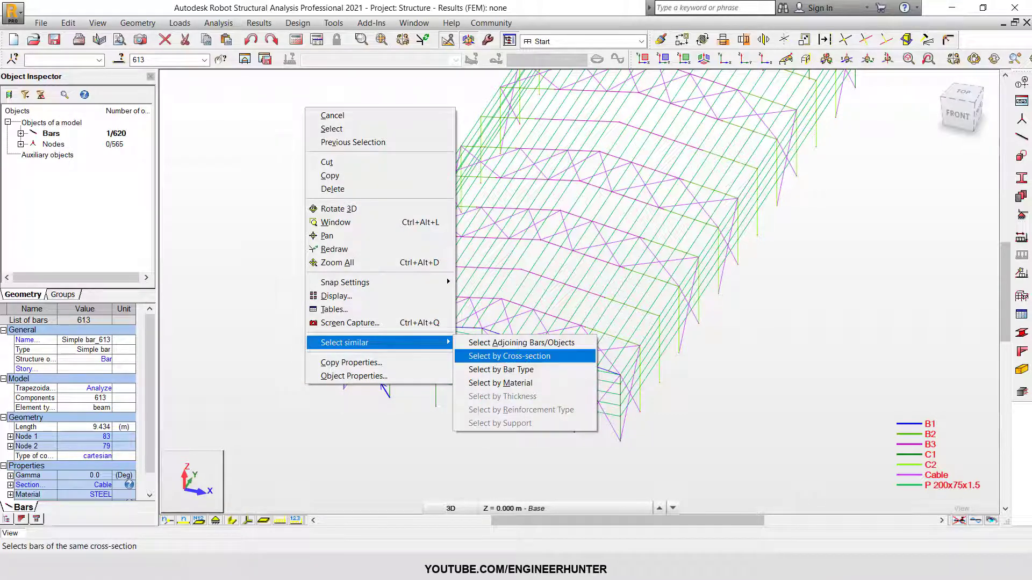
pyautogui.click(510, 355)
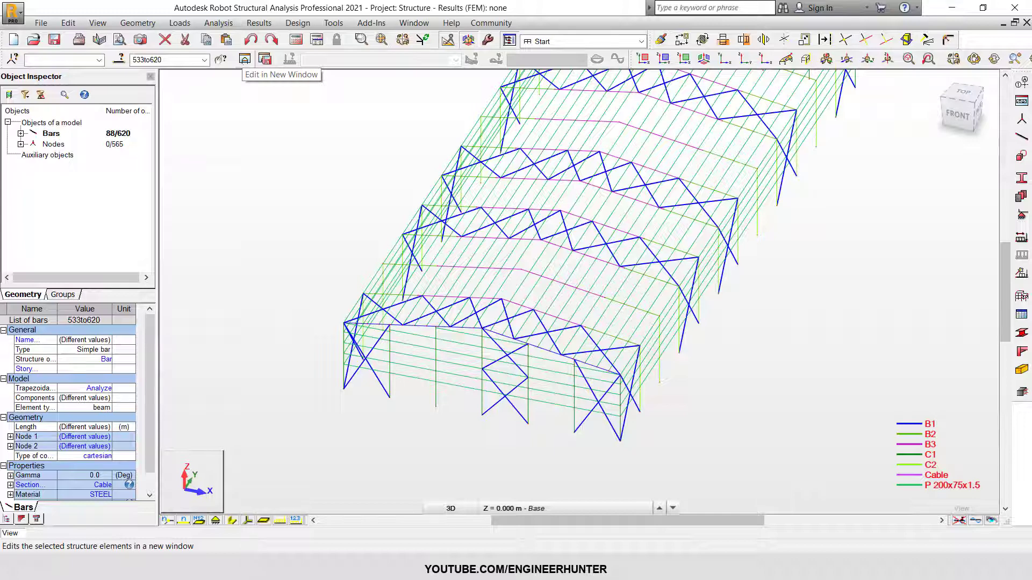
pyautogui.click(244, 59)
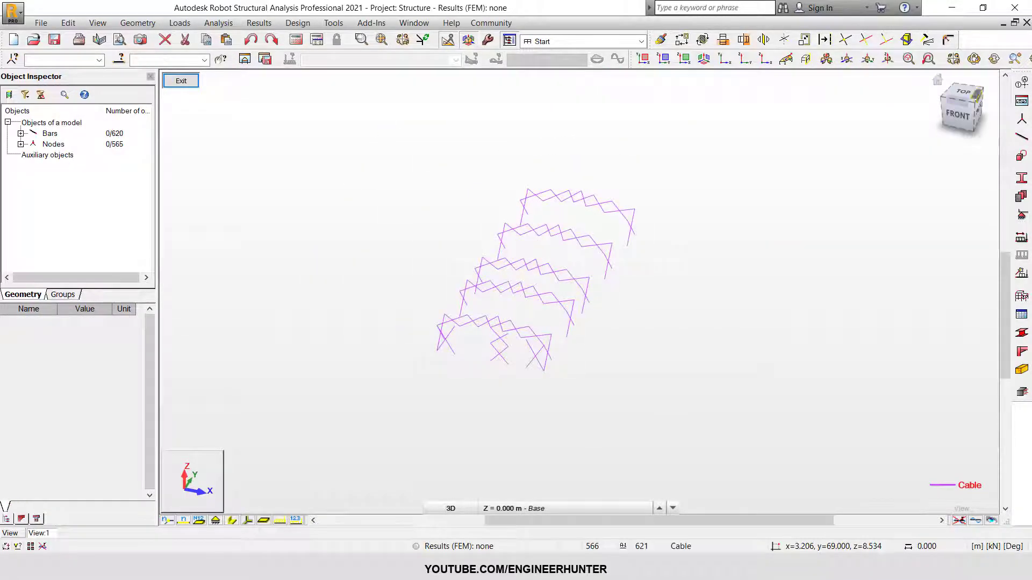
# - Select the eight front gable bracing bars in the isolated model's front view and return to the full model
pyautogui.click(958, 114)
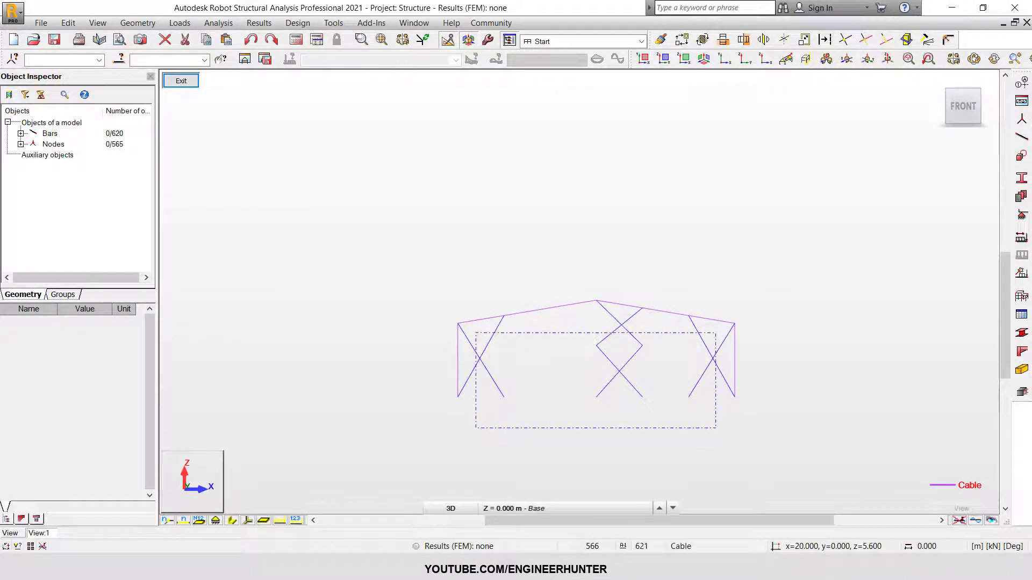
pyautogui.moveTo(716, 429); pyautogui.dragTo(476, 333)
pyautogui.scroll(-2, 578, 208)
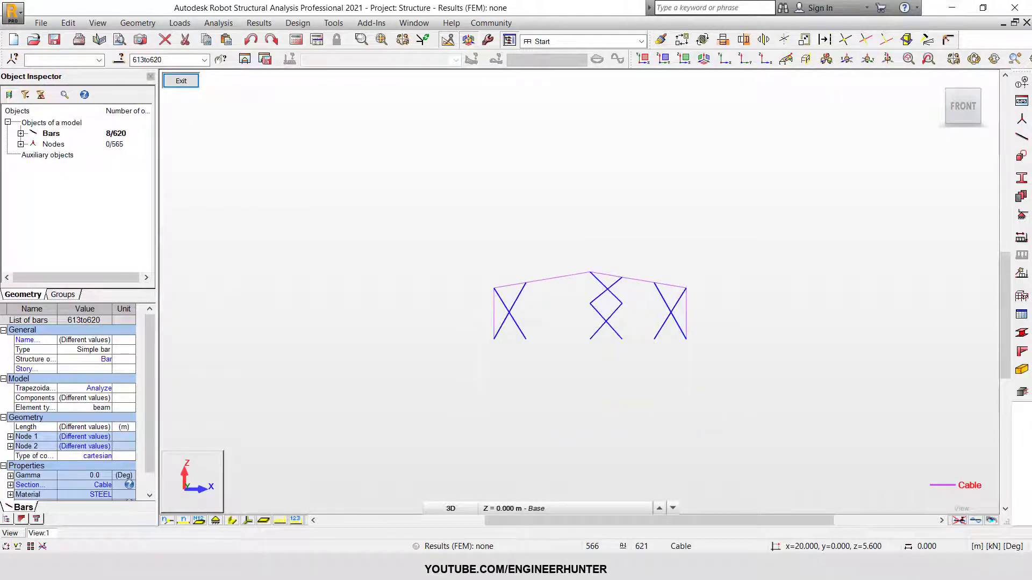
pyautogui.click(181, 81)
# - Copy the selected gable bracing bars 72 m along Y to the far gable wall and clear the selection
pyautogui.scroll(-2, 599, 412)
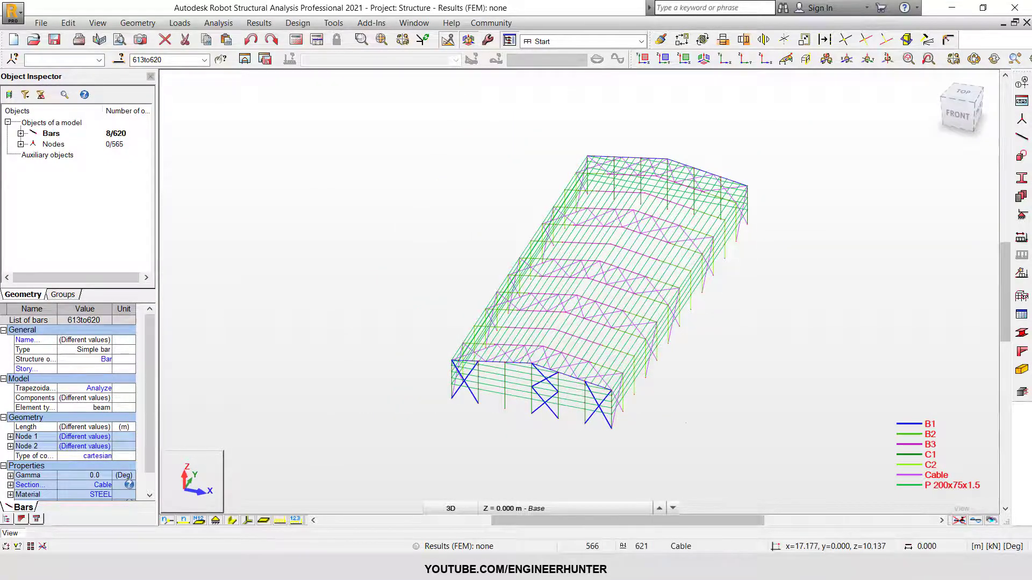
pyautogui.keyDown('shift'); pyautogui.moveTo(686, 423); pyautogui.dragTo(633, 415, button='middle'); pyautogui.keyUp('shift')
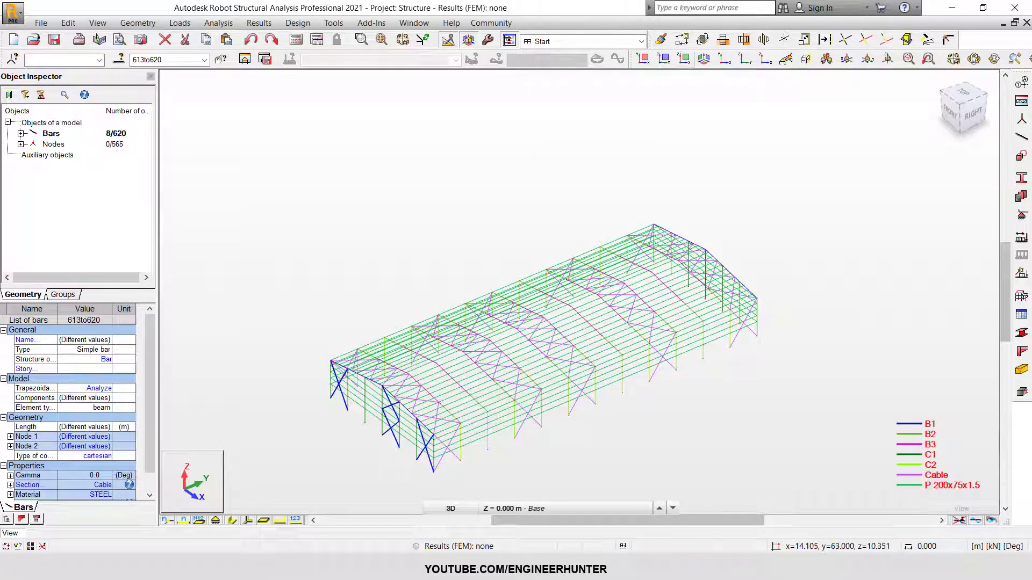
pyautogui.click(682, 40)
pyautogui.click(434, 473)
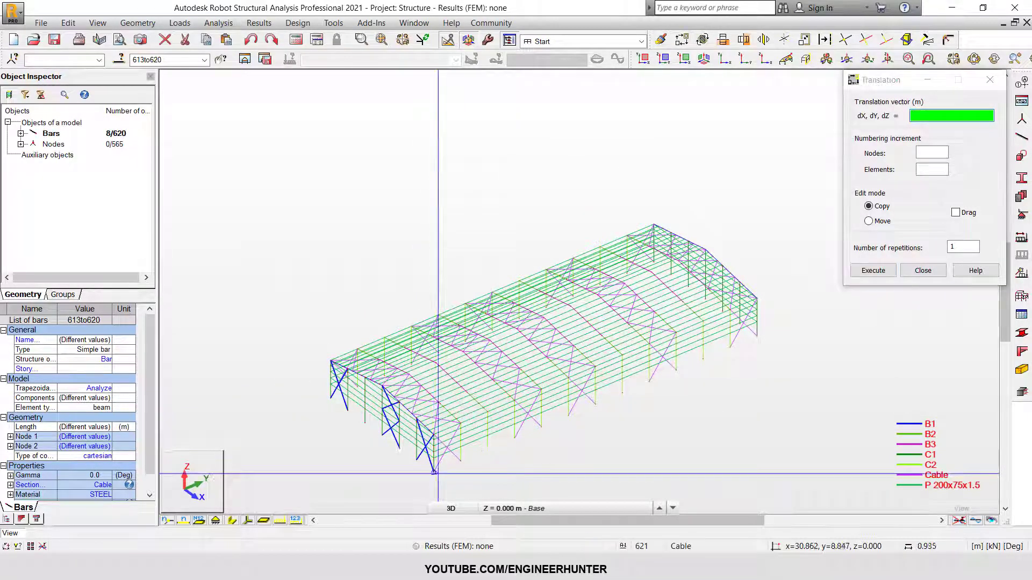
pyautogui.click(756, 335)
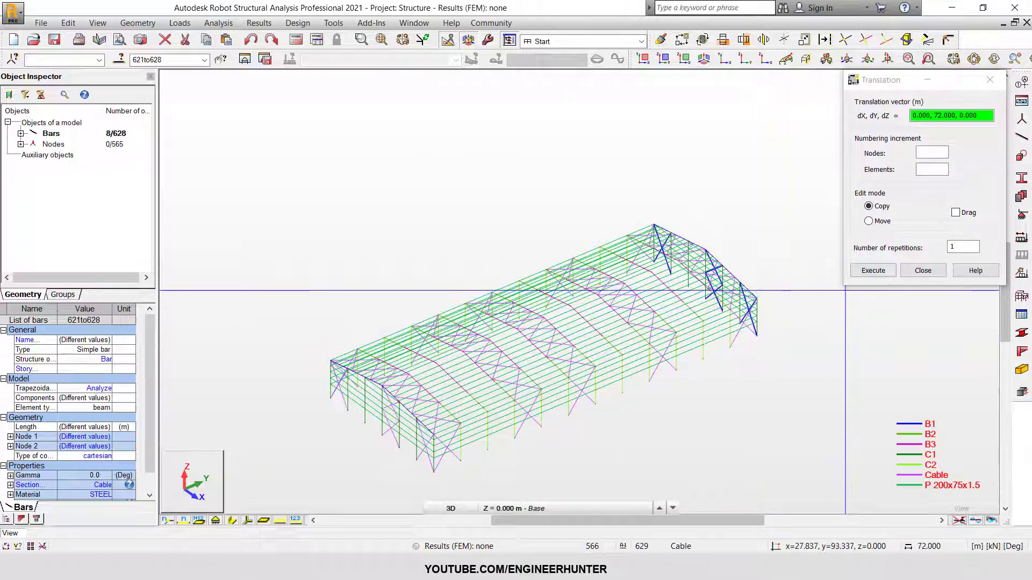
pyautogui.click(923, 270)
pyautogui.click(639, 425)
pyautogui.moveTo(626, 412); pyautogui.dragTo(636, 346, button='middle')
pyautogui.scroll(1, 520, 263)
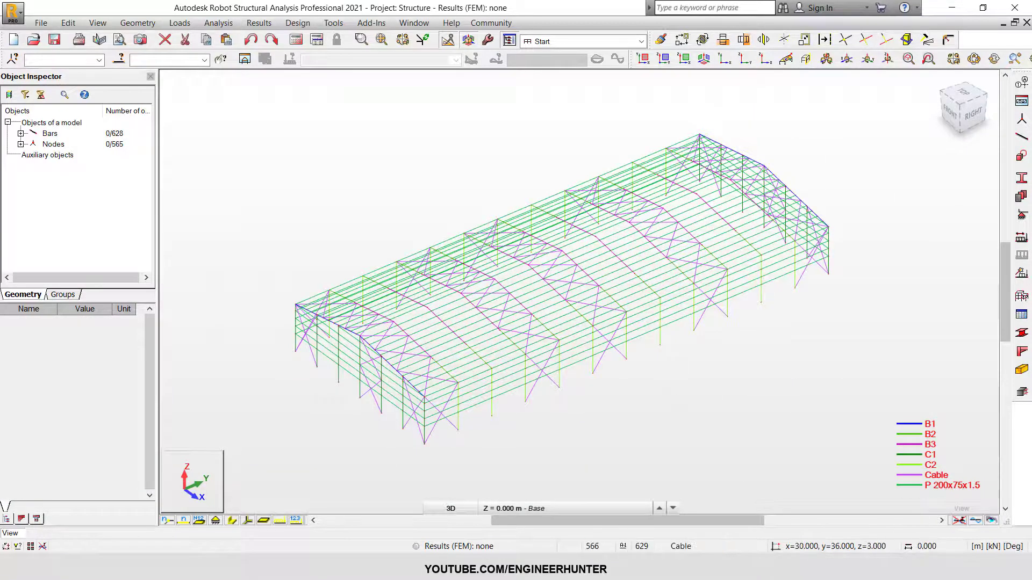
# - Display the section shapes of the bars in the 3D view of the hall
pyautogui.keyDown('shift'); pyautogui.moveTo(626, 341); pyautogui.dragTo(640, 322, button='middle'); pyautogui.keyUp('shift')
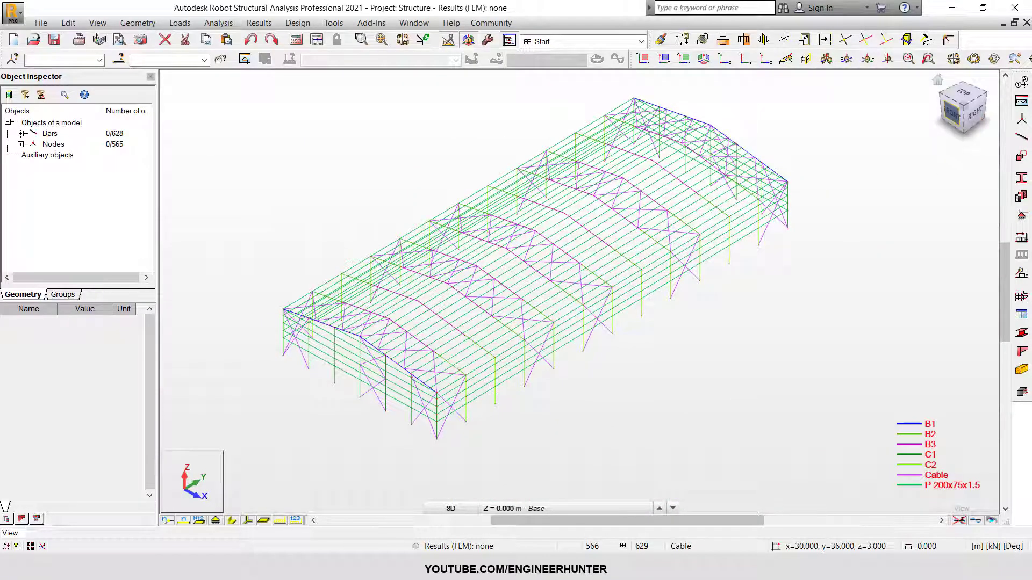
pyautogui.click(232, 520)
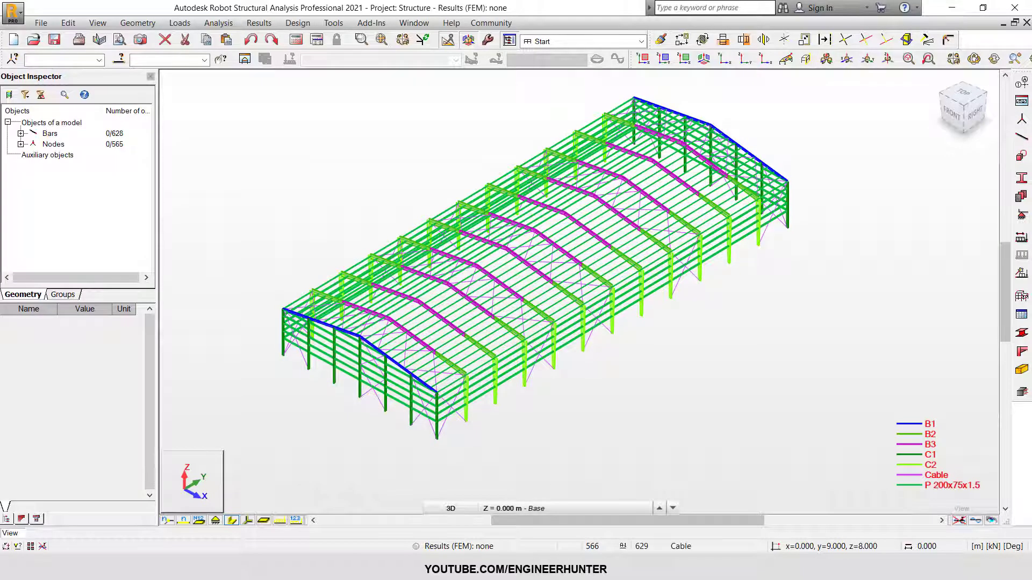
# - Select all nodes in the model and try to delete them
pyautogui.rightClick(59, 144)
pyautogui.click(88, 170)
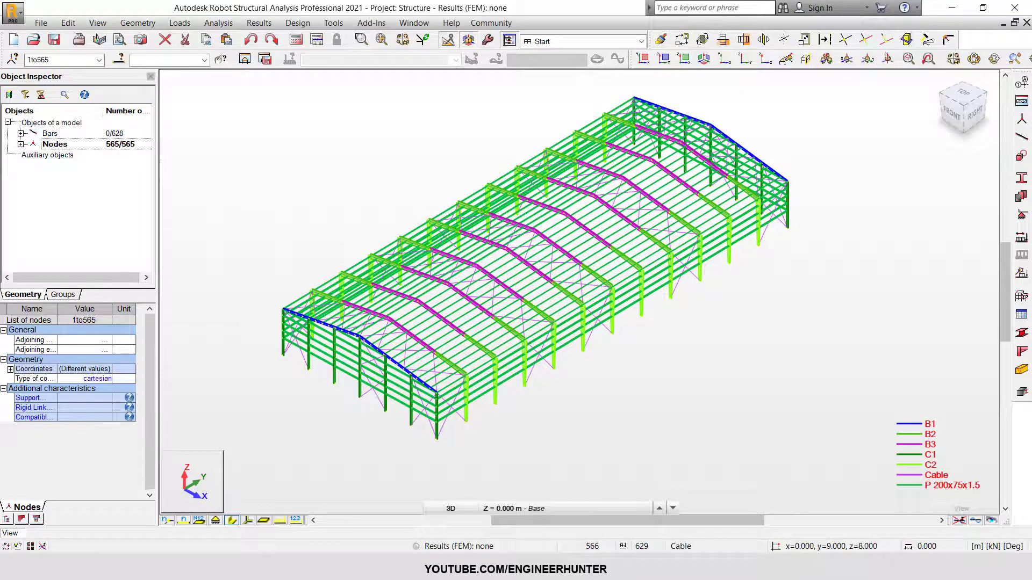
pyautogui.press('Delete')
pyautogui.press('Return')
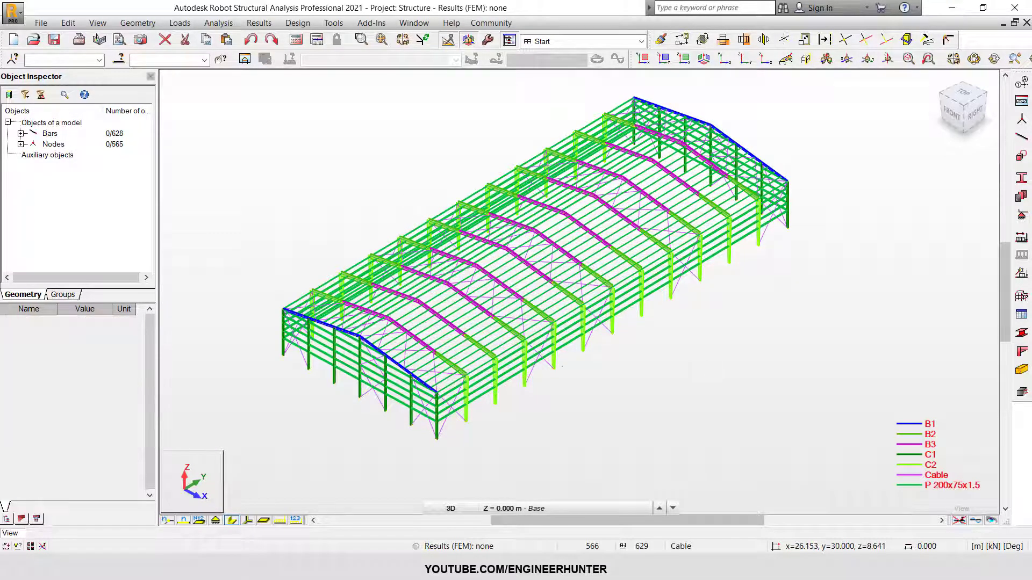
# - Assign pinned supports to all column base nodes, selecting them together in the front view
pyautogui.moveTo(469, 124); pyautogui.dragTo(489, 131, button='middle')
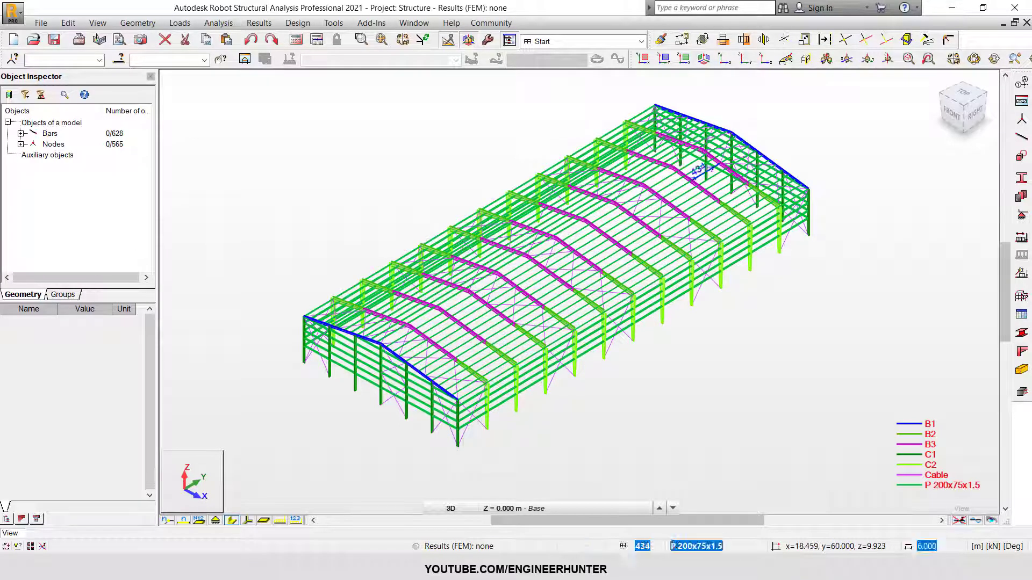
pyautogui.keyDown('shift'); pyautogui.moveTo(777, 350); pyautogui.dragTo(785, 331, button='middle'); pyautogui.keyUp('shift')
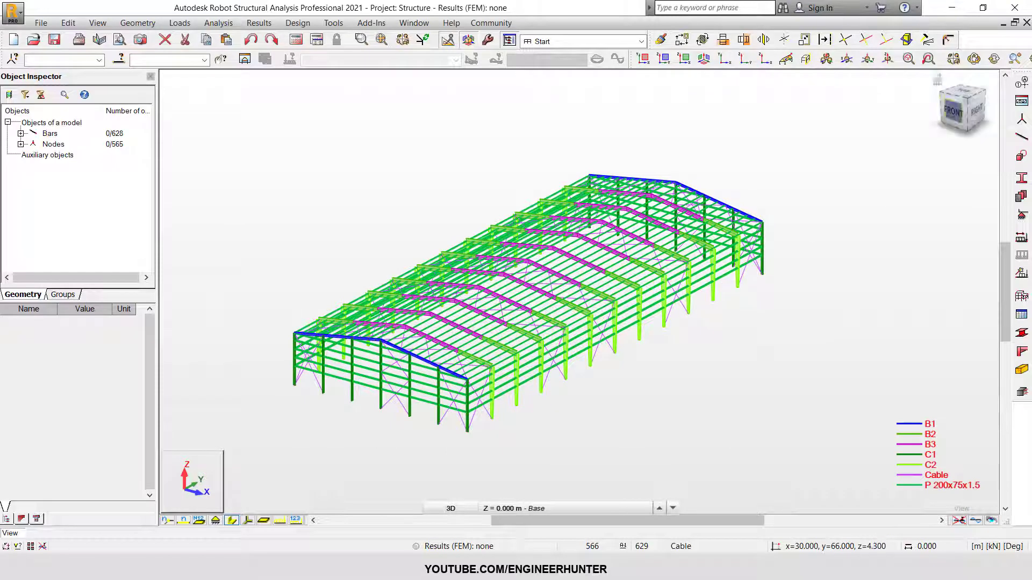
pyautogui.click(953, 112)
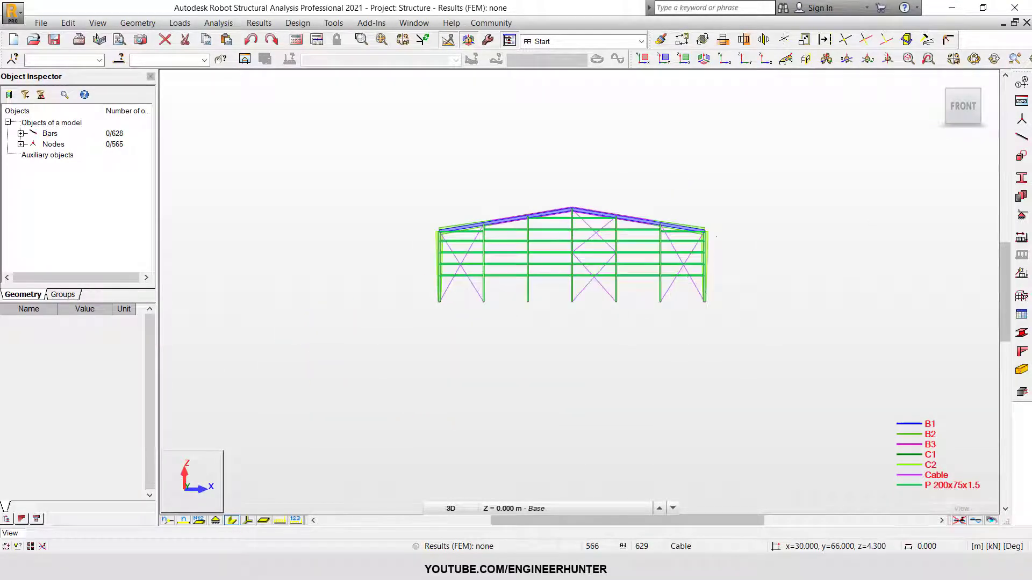
pyautogui.scroll(1, 474, 277)
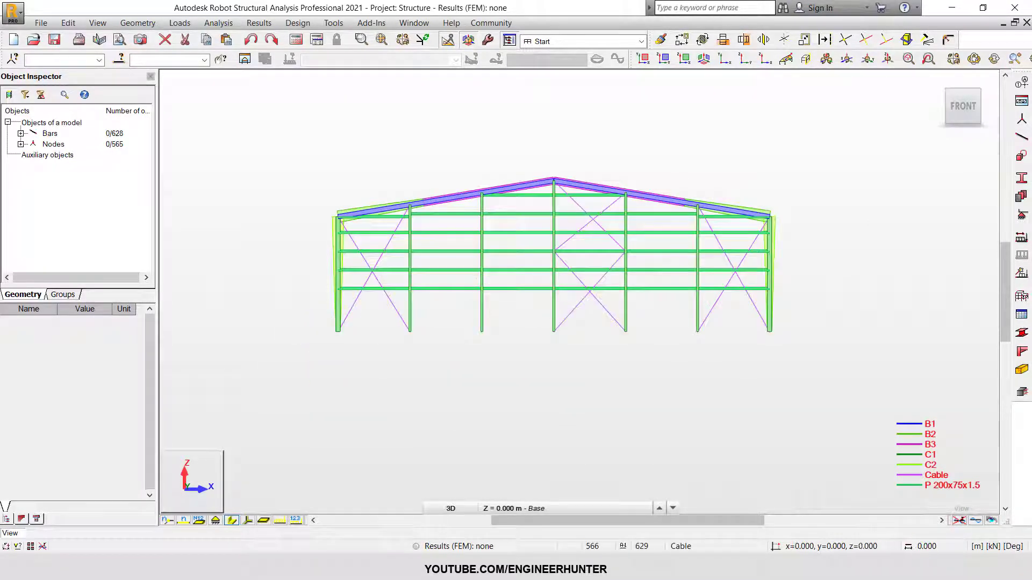
pyautogui.moveTo(309, 320); pyautogui.dragTo(863, 377)
pyautogui.click(980, 90)
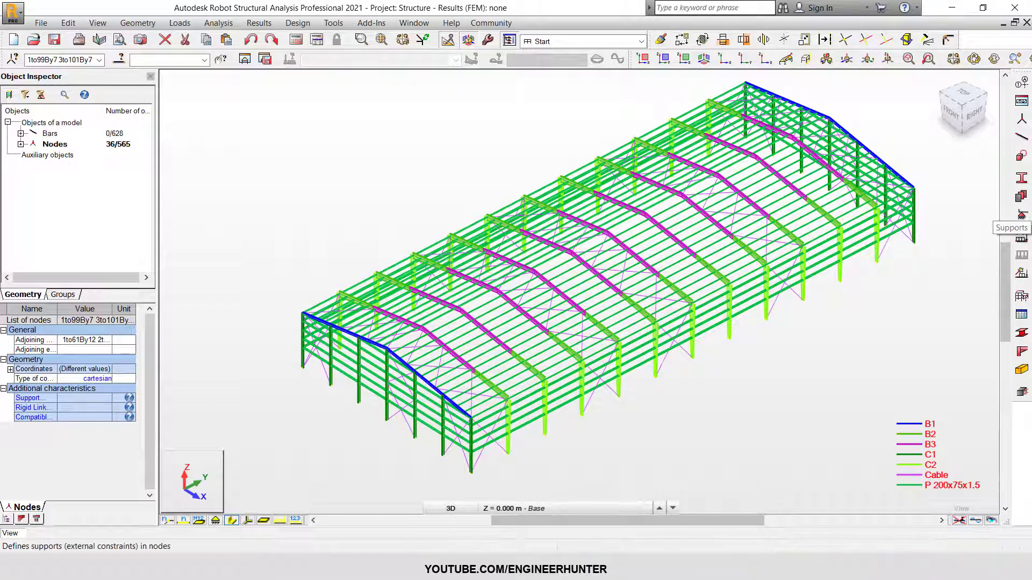
pyautogui.click(1022, 215)
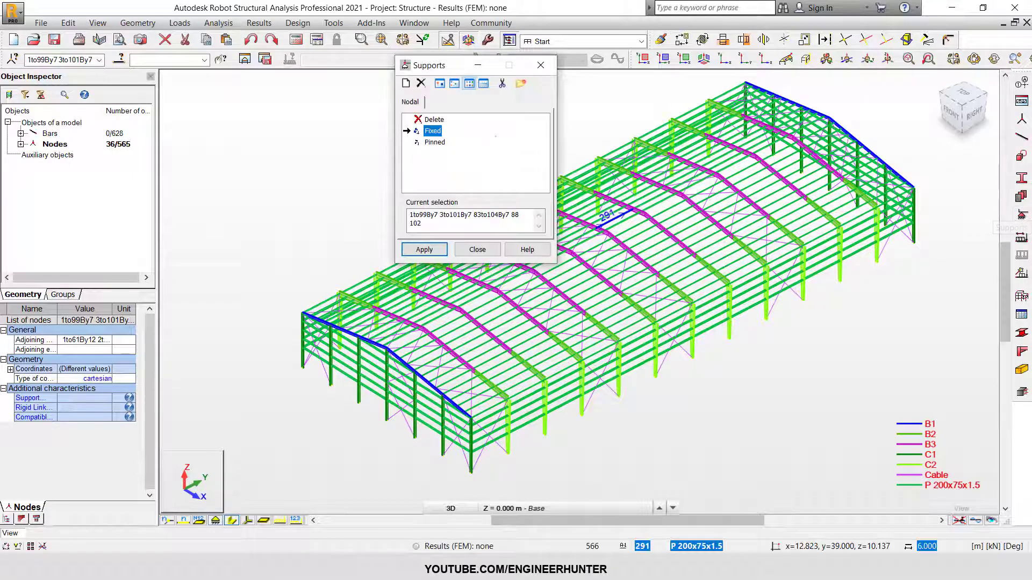
pyautogui.click(434, 142)
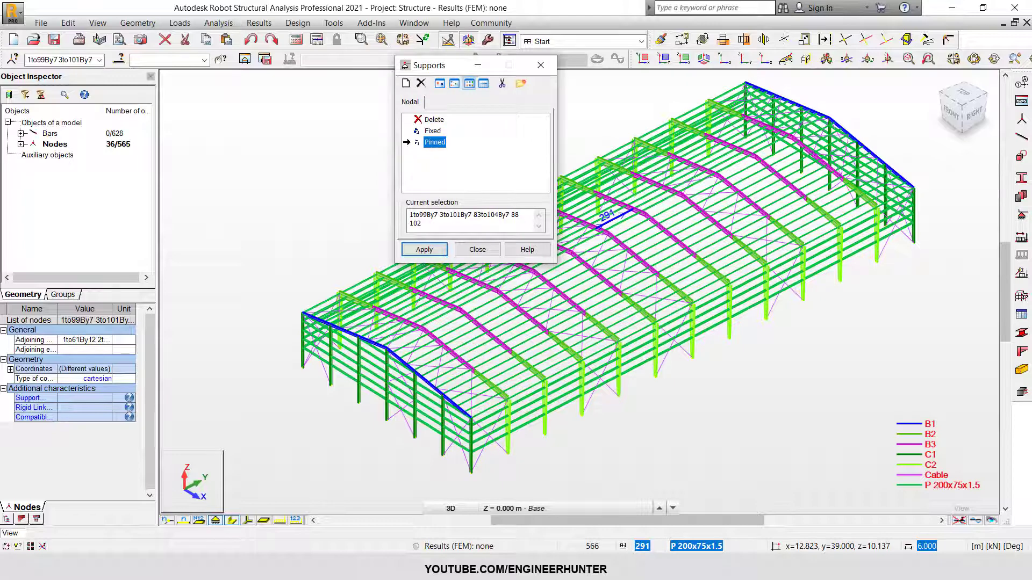
pyautogui.click(424, 250)
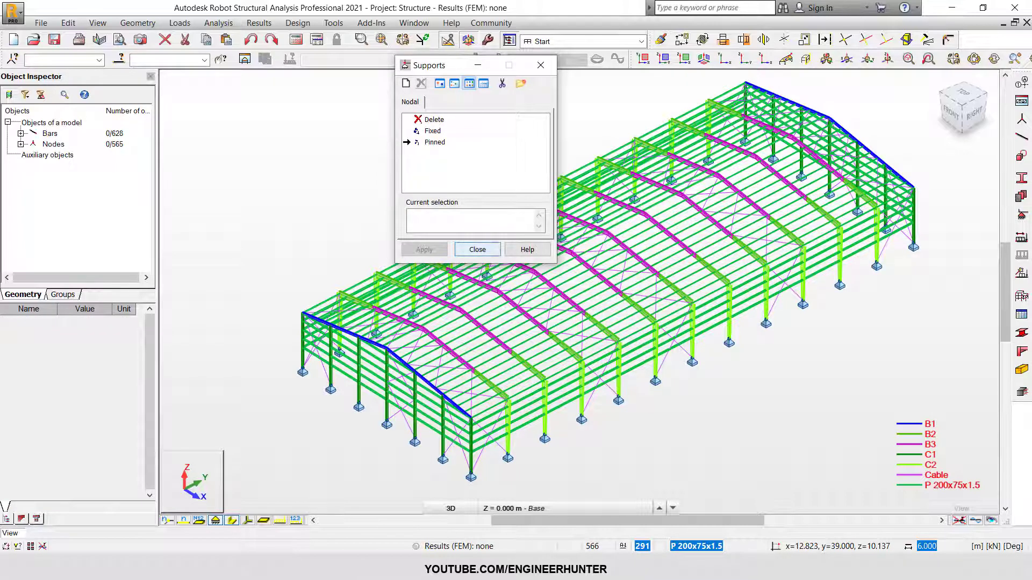
pyautogui.click(477, 249)
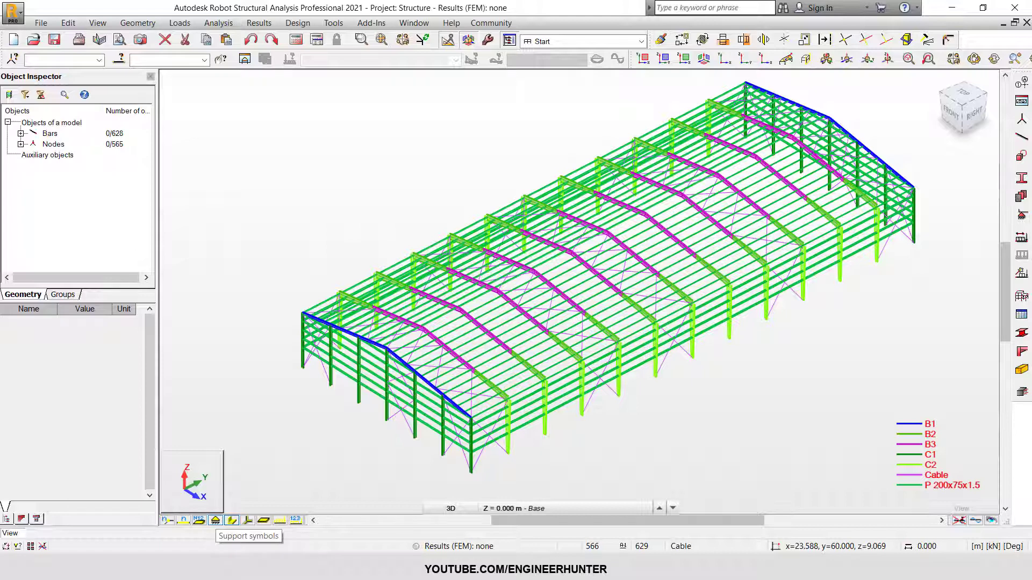
# - Display the support symbols on the hall model in an isometric view
pyautogui.click(216, 521)
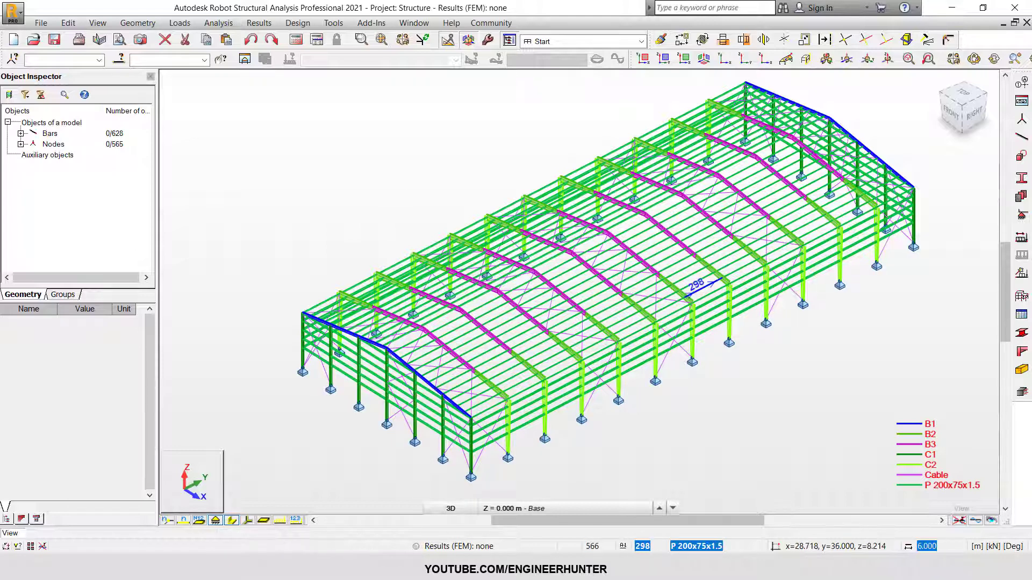
pyautogui.scroll(-1, 688, 285)
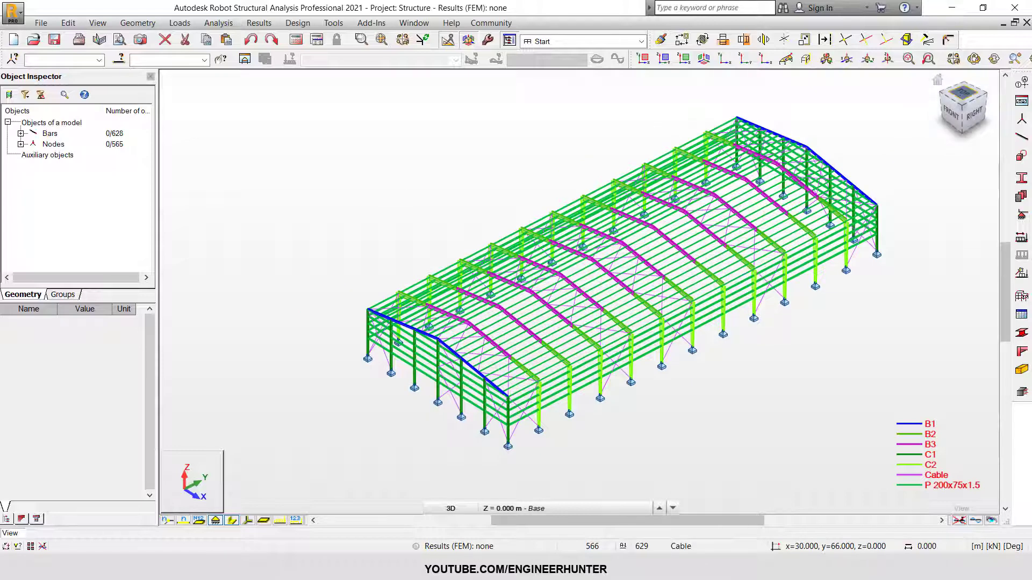
pyautogui.click(963, 106)
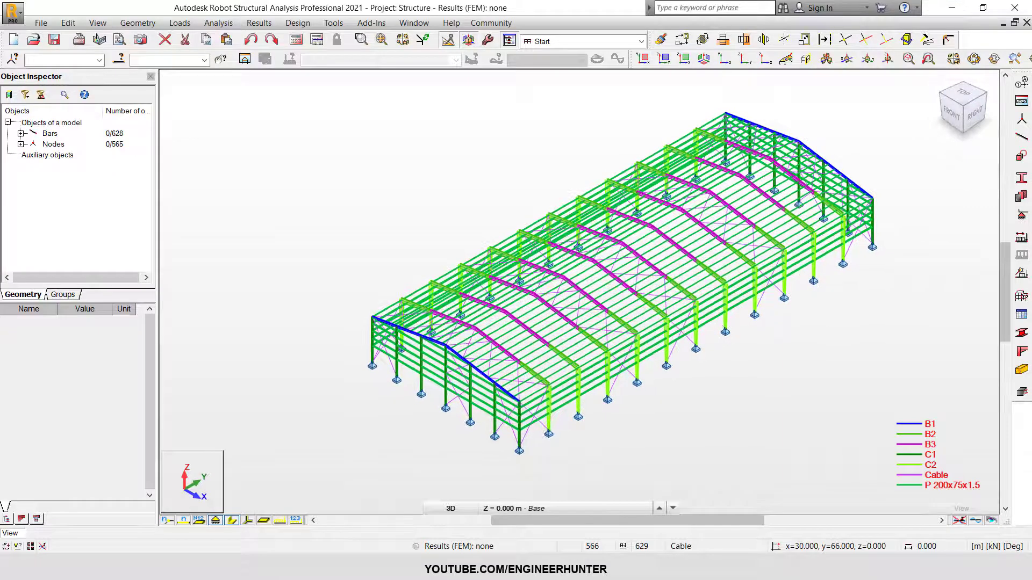
pyautogui.click(519, 451)
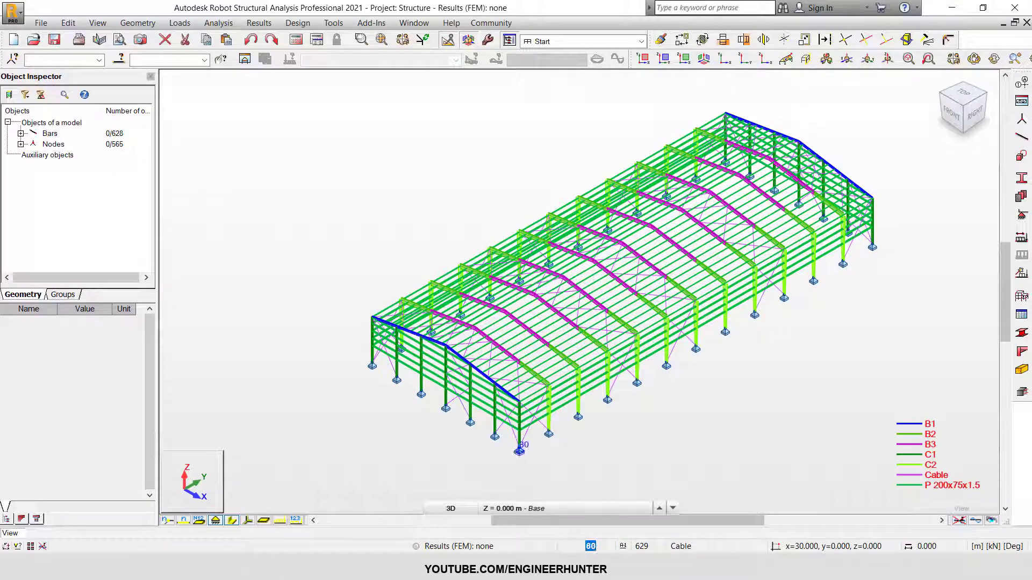
pyautogui.click(548, 385)
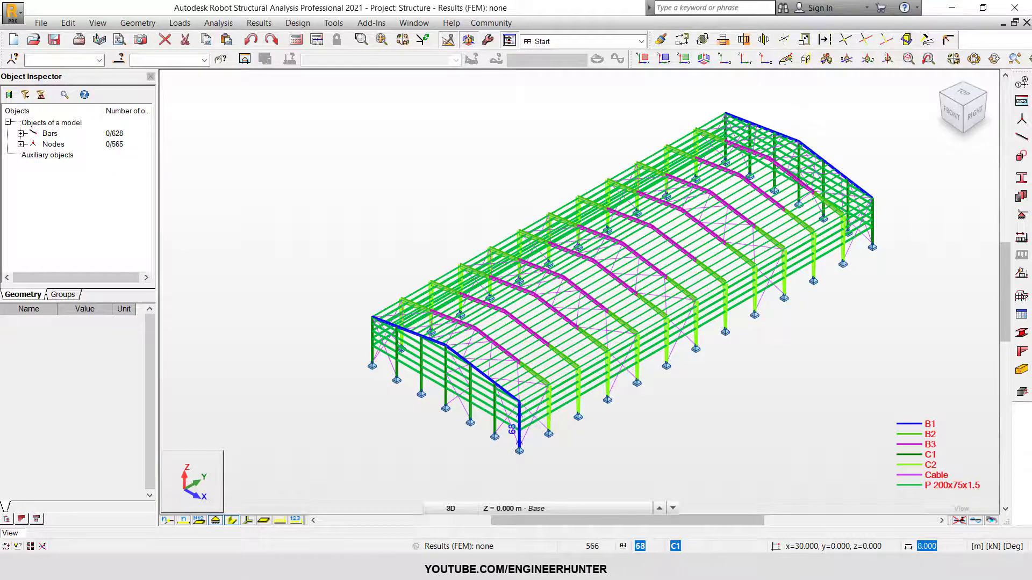
pyautogui.rightClick(526, 436)
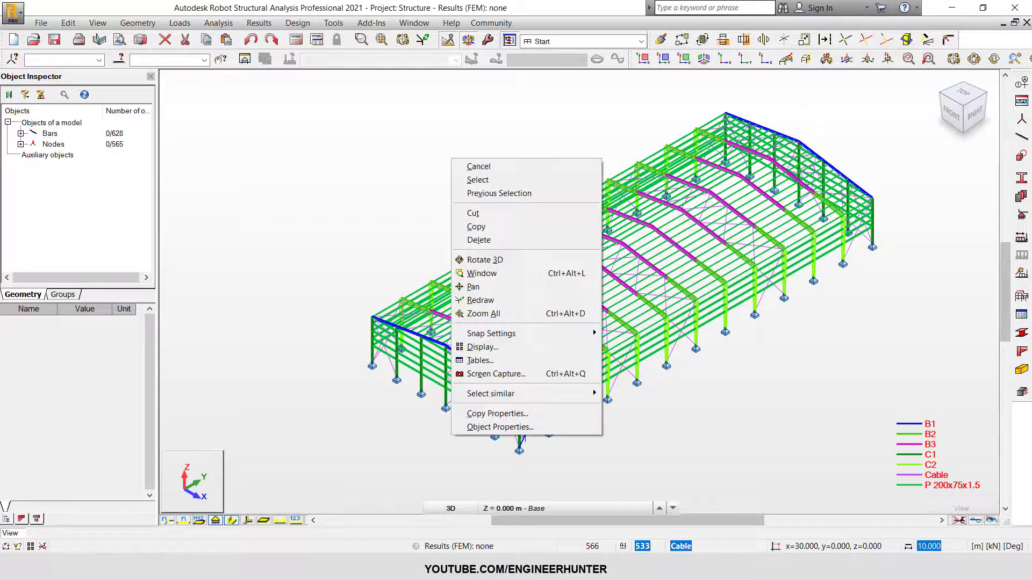
pyautogui.click(622, 404)
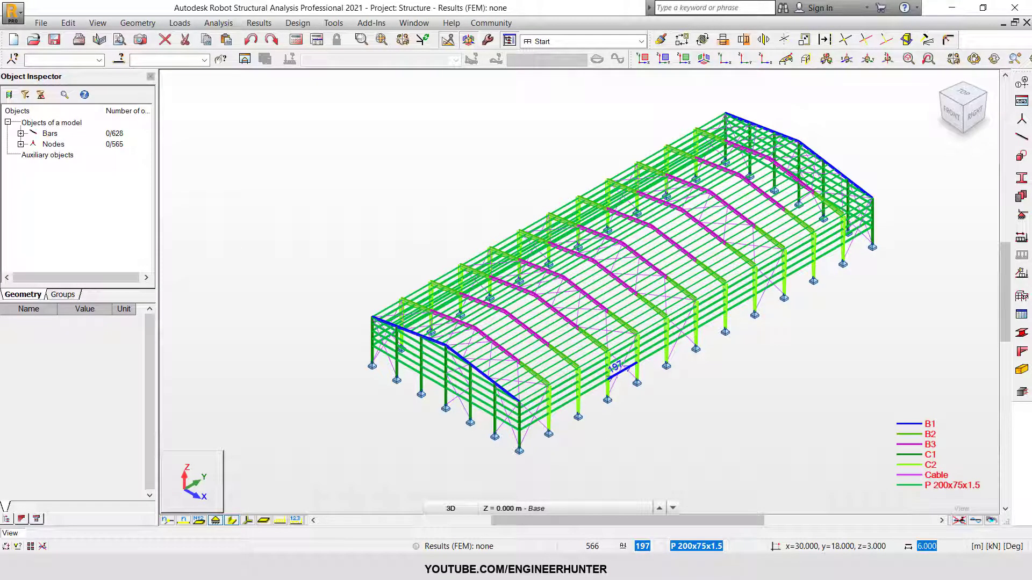
# - Select all bars with the Cable cross-section and define them as truss bars that work in tension only
pyautogui.rightClick(528, 432)
pyautogui.moveTo(595, 388)
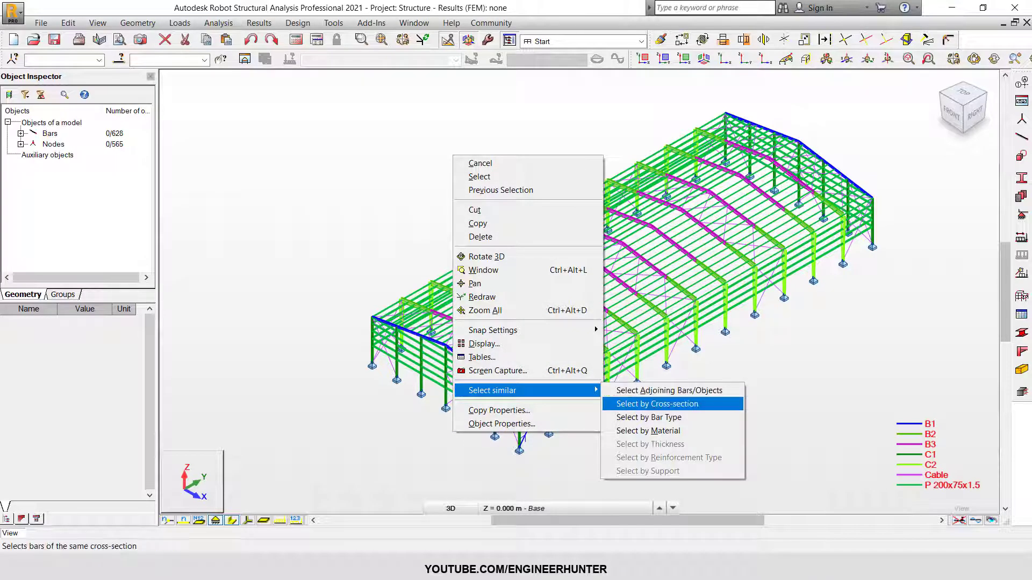
pyautogui.click(657, 404)
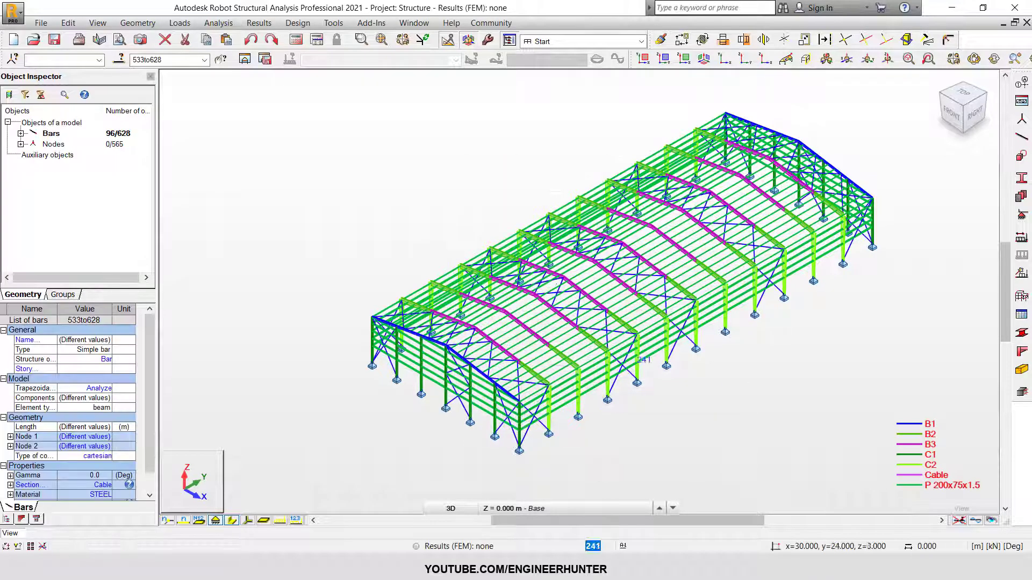
pyautogui.hotkey('alt', 'g')
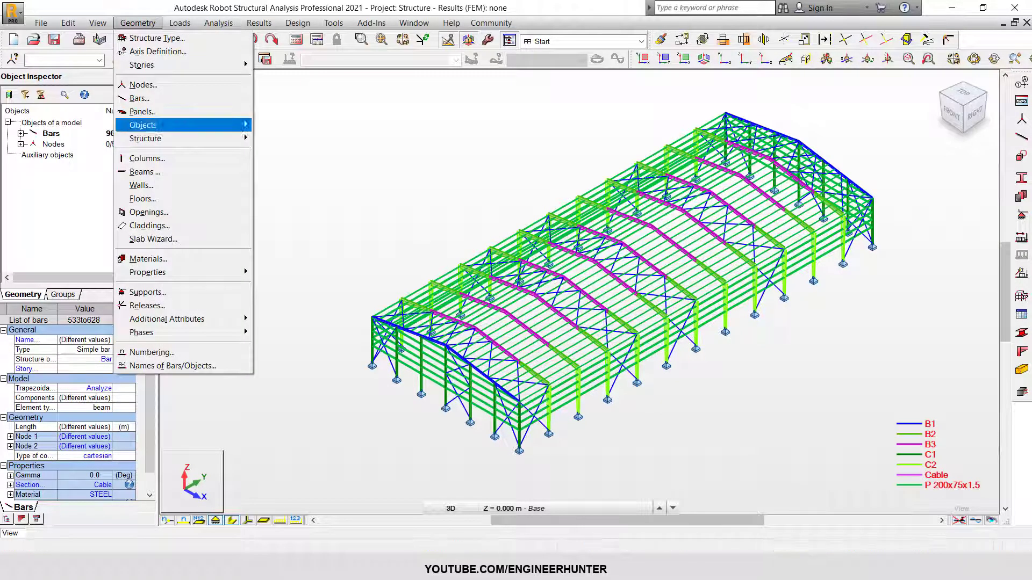
pyautogui.moveTo(168, 319)
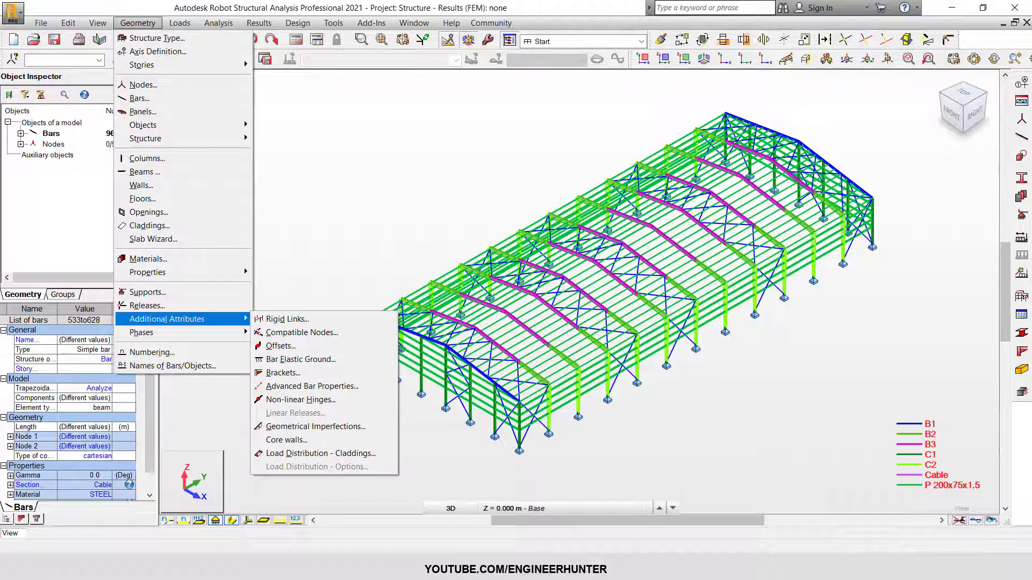
pyautogui.press('Right')
pyautogui.press('Down')
pyautogui.press('Down')
pyautogui.press('Down')
pyautogui.press('Down')
pyautogui.press('Down')
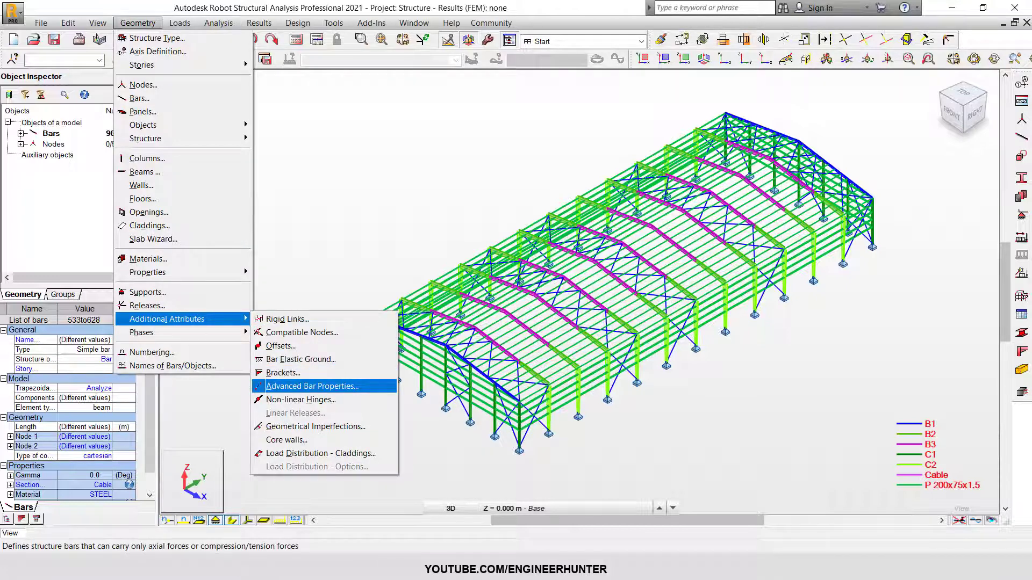
pyautogui.press('Return')
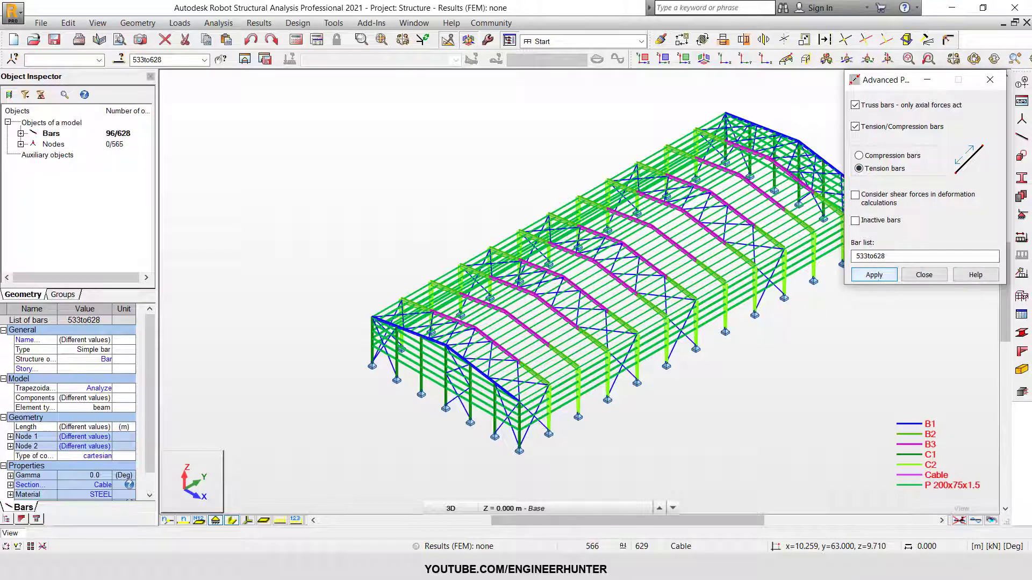
pyautogui.click(874, 275)
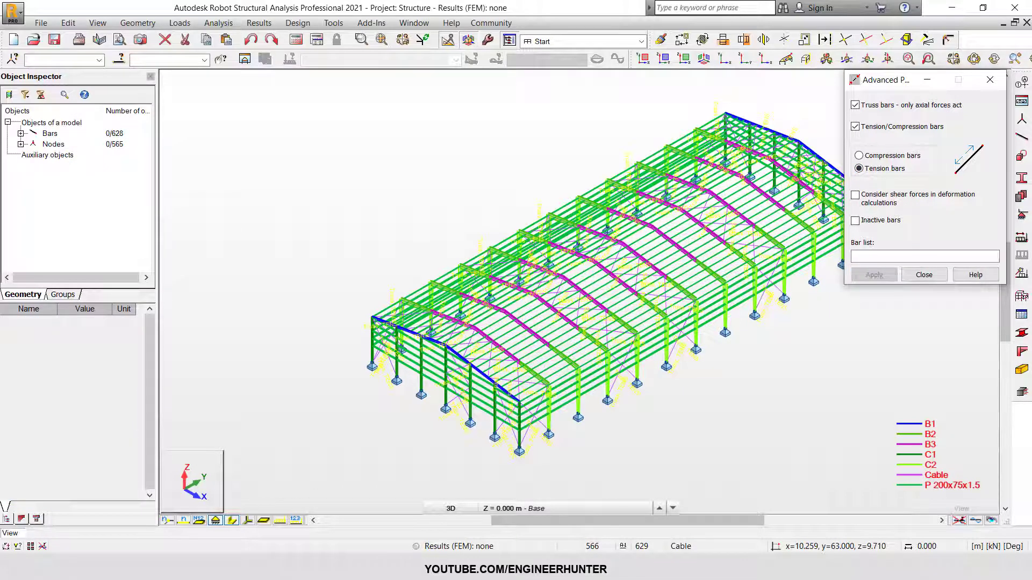
pyautogui.click(923, 275)
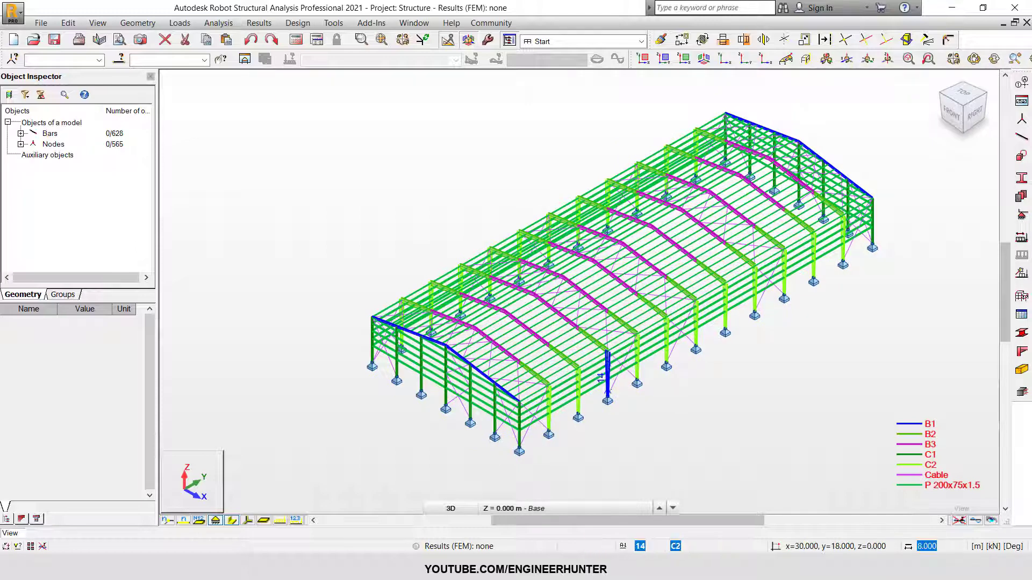
# - Start a new cladding definition with One-way X load distribution and the Rectangle definition method
pyautogui.scroll(1, 630, 385)
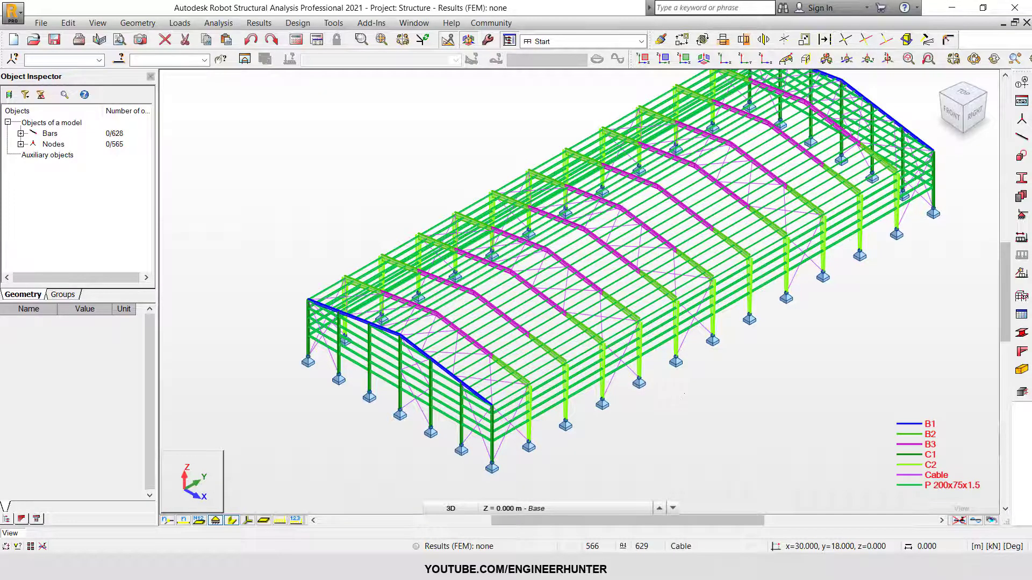
pyautogui.scroll(-1, 684, 394)
pyautogui.moveTo(684, 394); pyautogui.dragTo(633, 397, button='middle')
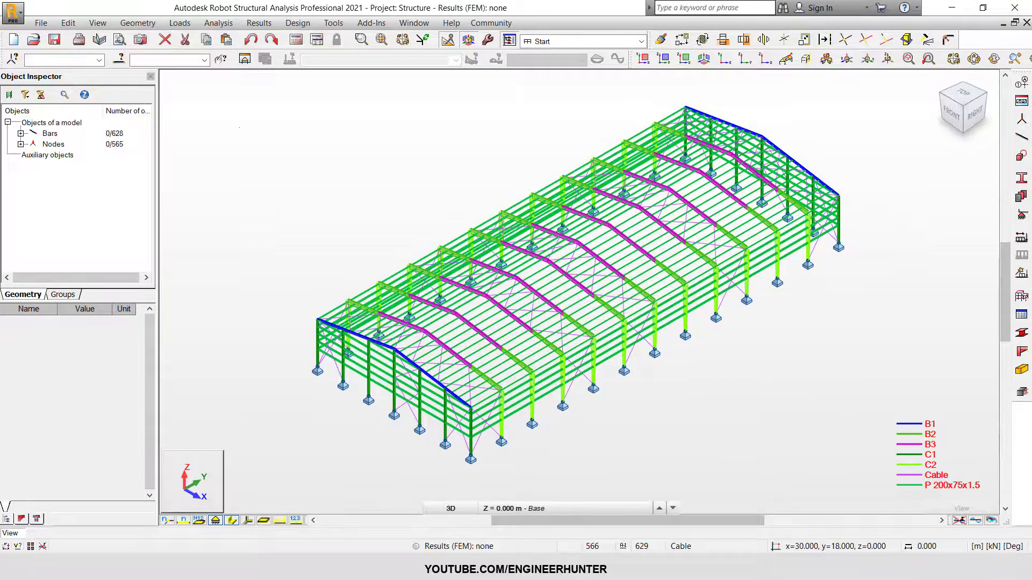
pyautogui.hotkey('alt', 'g')
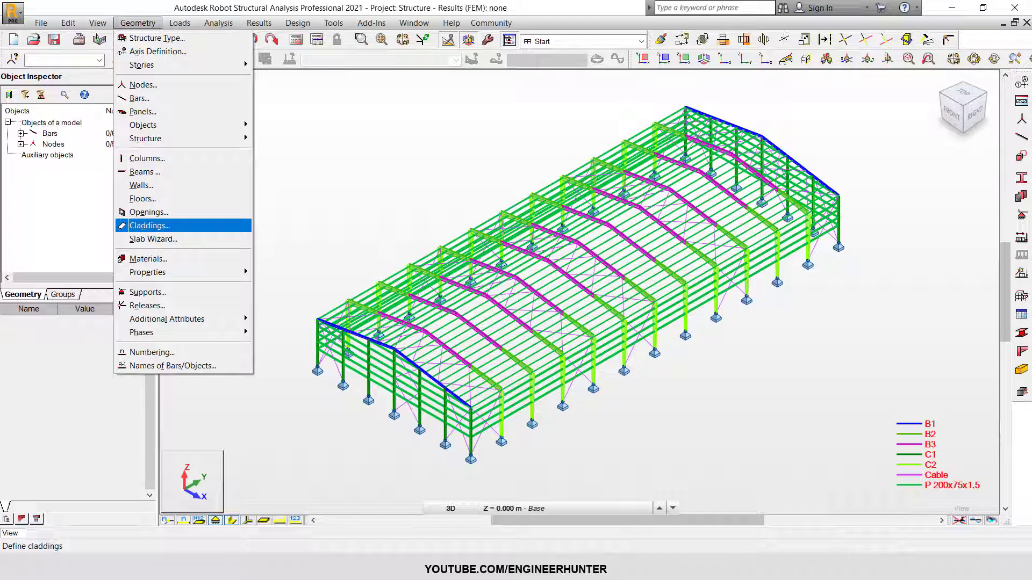
pyautogui.press('Return')
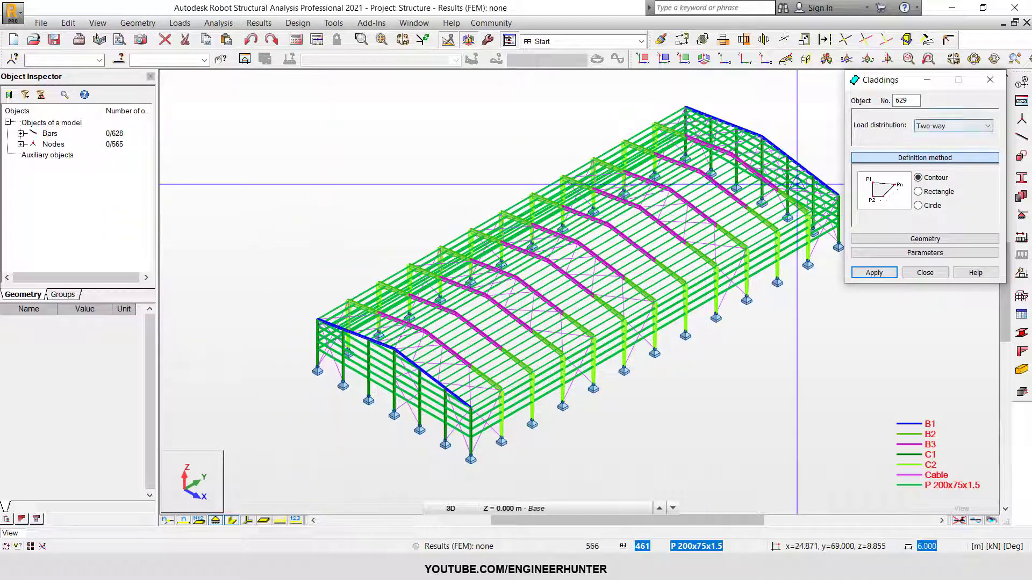
pyautogui.click(953, 125)
pyautogui.click(938, 141)
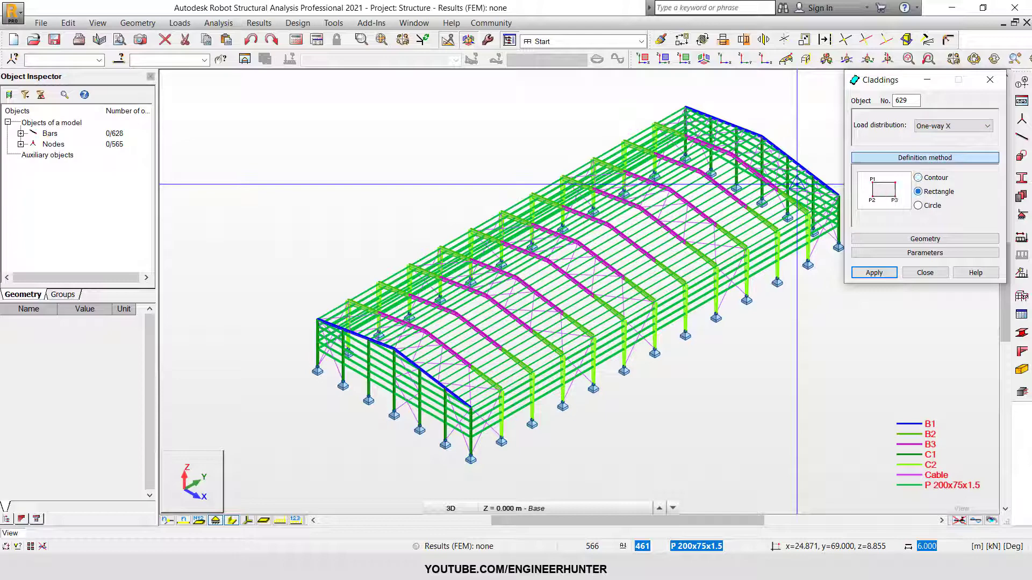
# - Define a cladding over the full long side wall at x = 0, from base to eave, and display panel interiors
pyautogui.keyDown('shift'); pyautogui.moveTo(637, 408); pyautogui.dragTo(758, 407, button='middle'); pyautogui.keyUp('shift')
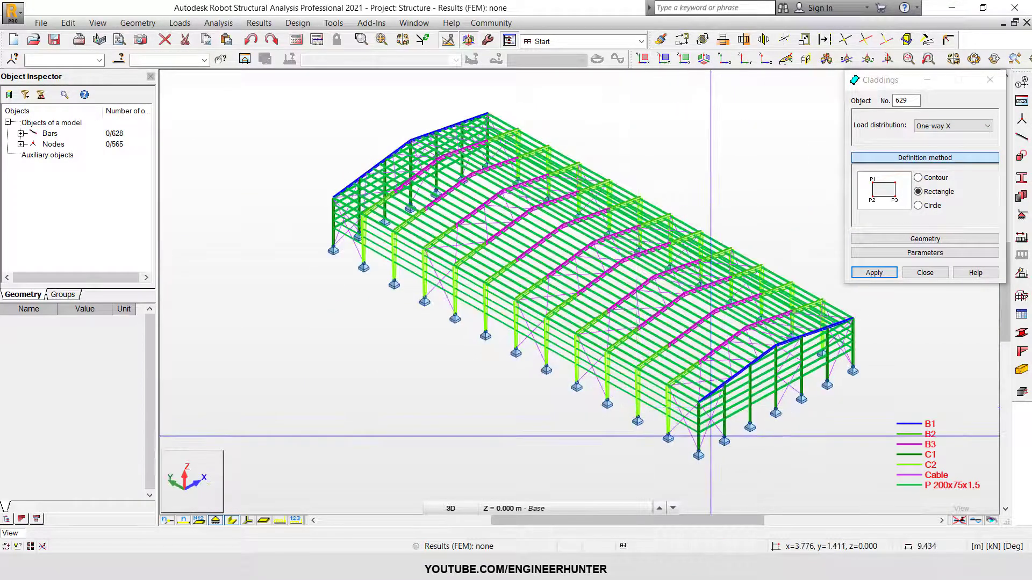
pyautogui.click(698, 451)
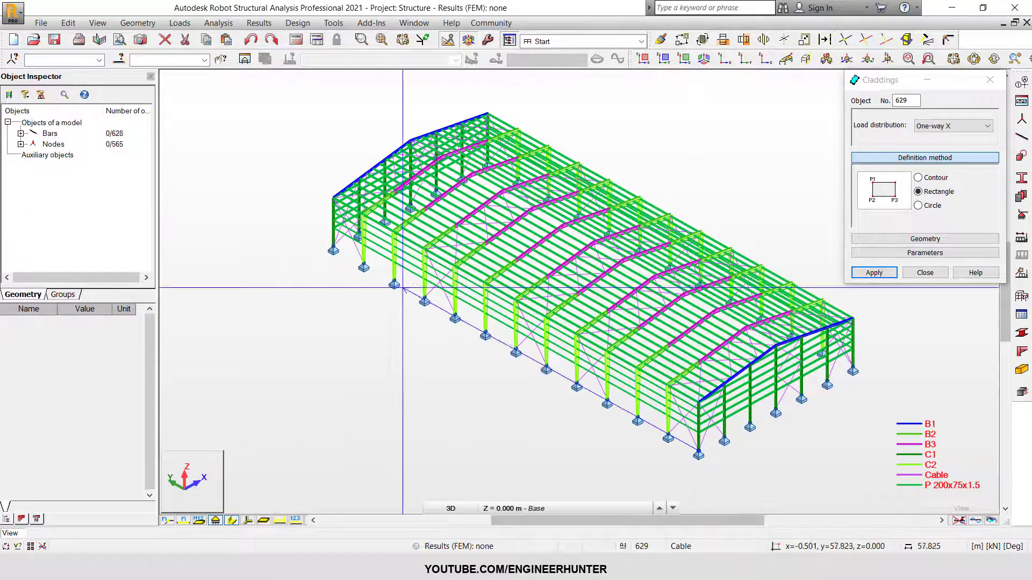
pyautogui.click(333, 246)
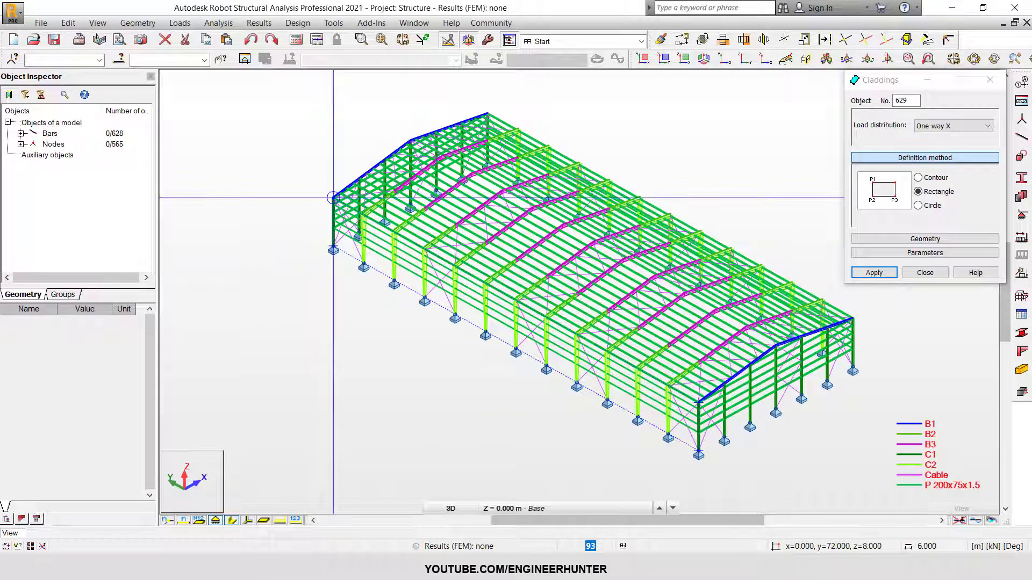
pyautogui.click(333, 198)
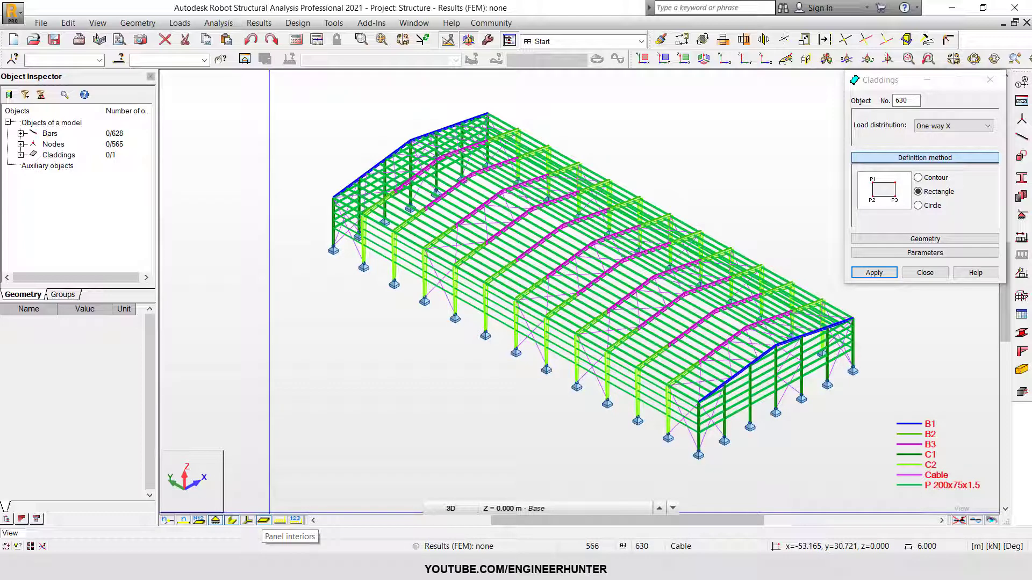
pyautogui.click(264, 521)
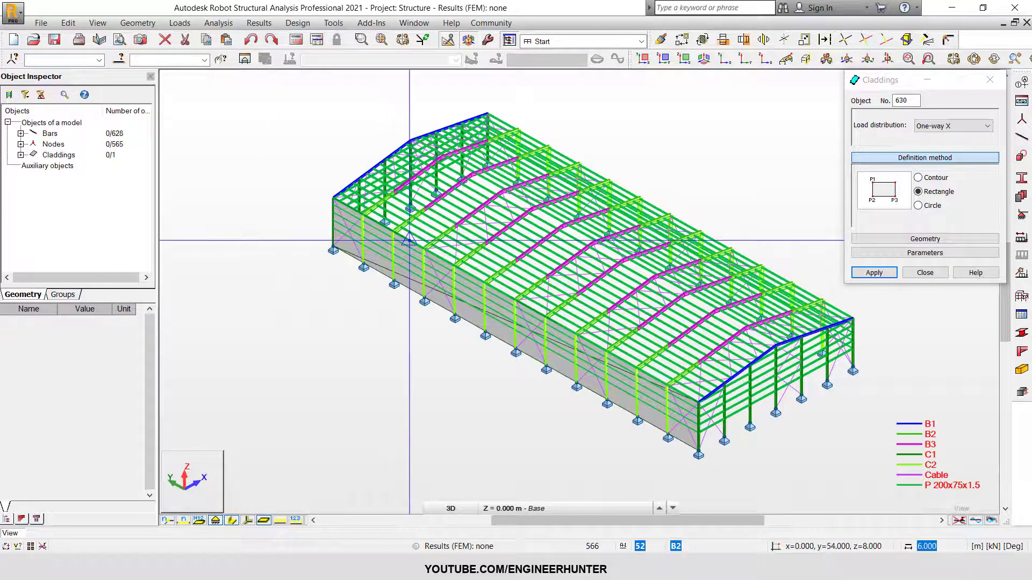
# - Define a rectangular cladding over the opposite long side wall at x = 30 m, from the base line to the eave
pyautogui.keyDown('shift'); pyautogui.moveTo(761, 489); pyautogui.dragTo(720, 497, button='middle'); pyautogui.keyUp('shift')
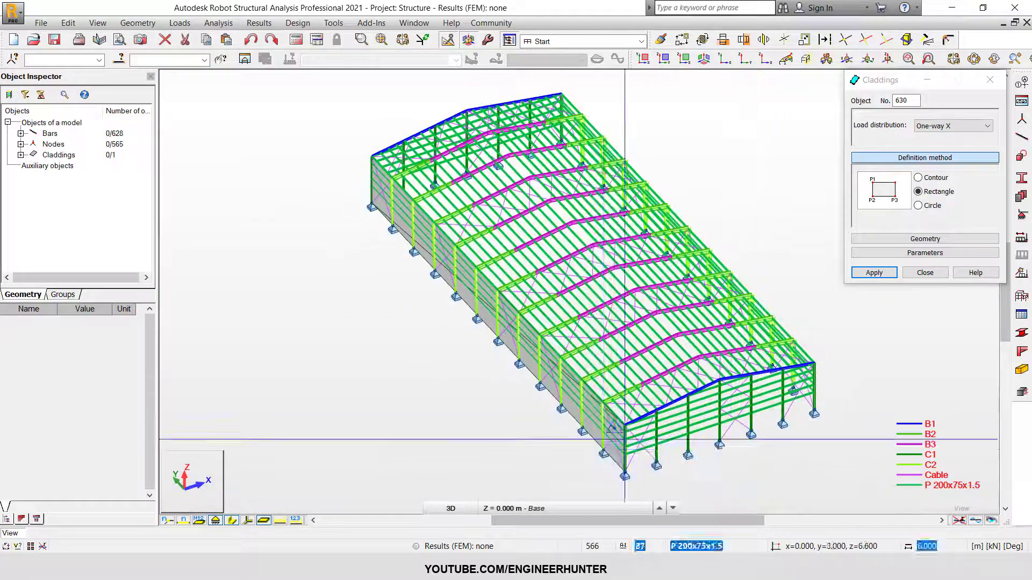
pyautogui.keyDown('shift'); pyautogui.moveTo(789, 417); pyautogui.dragTo(692, 413, button='middle'); pyautogui.keyUp('shift')
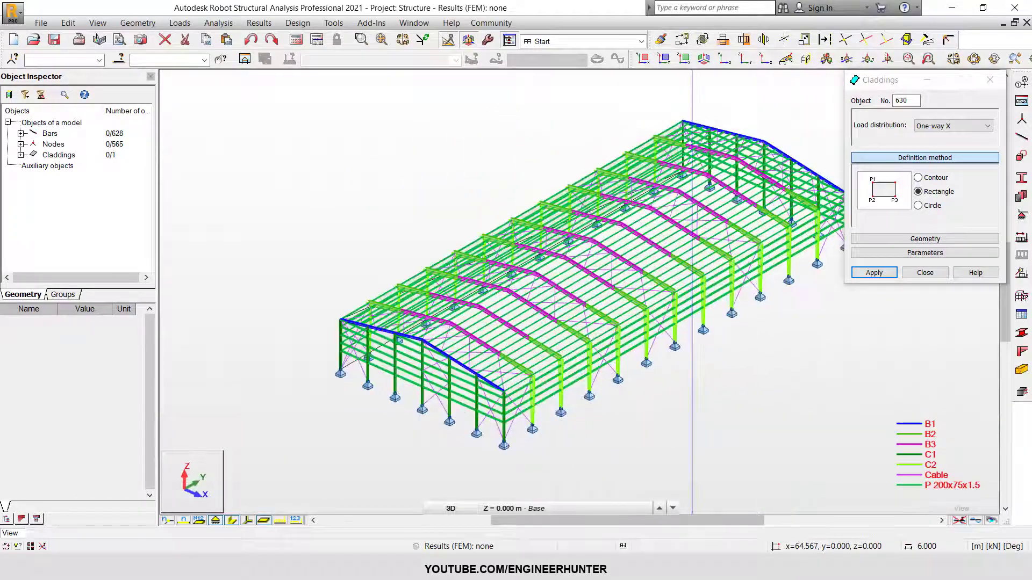
pyautogui.moveTo(504, 442); pyautogui.dragTo(429, 488, button='middle')
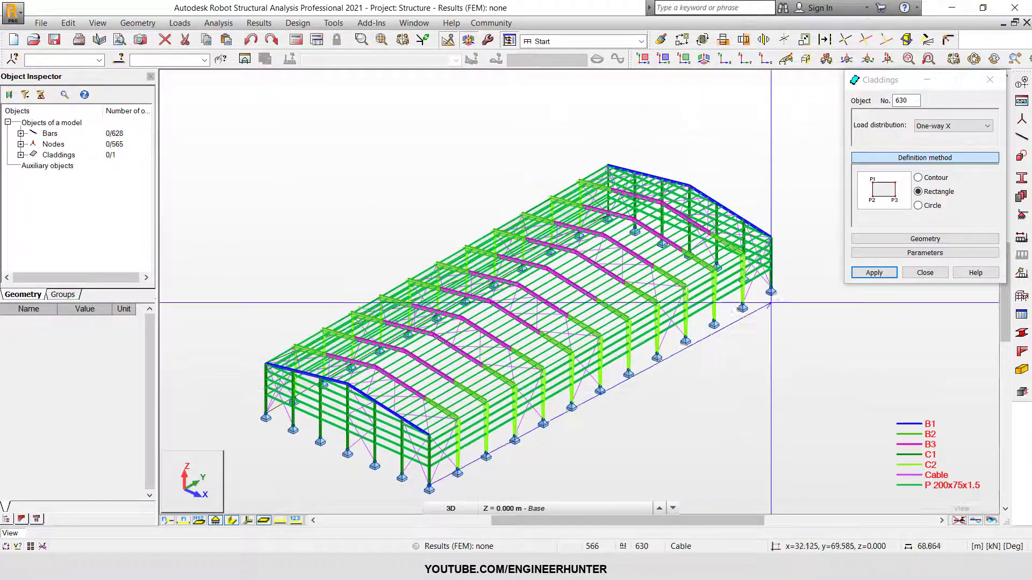
pyautogui.click(771, 237)
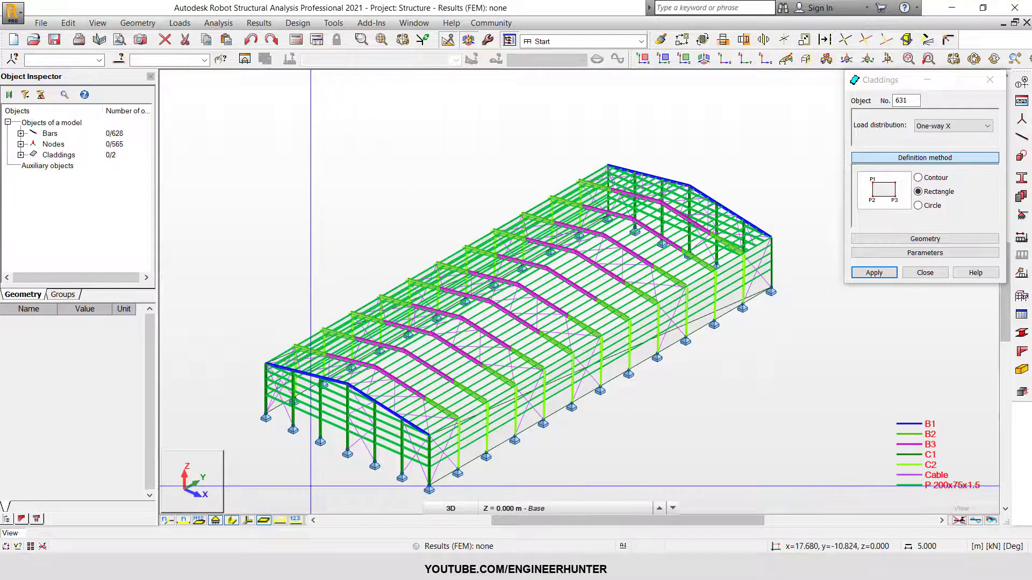
# - Turn off the display of section shapes so the bars appear as lines
pyautogui.scroll(5, 424, 484)
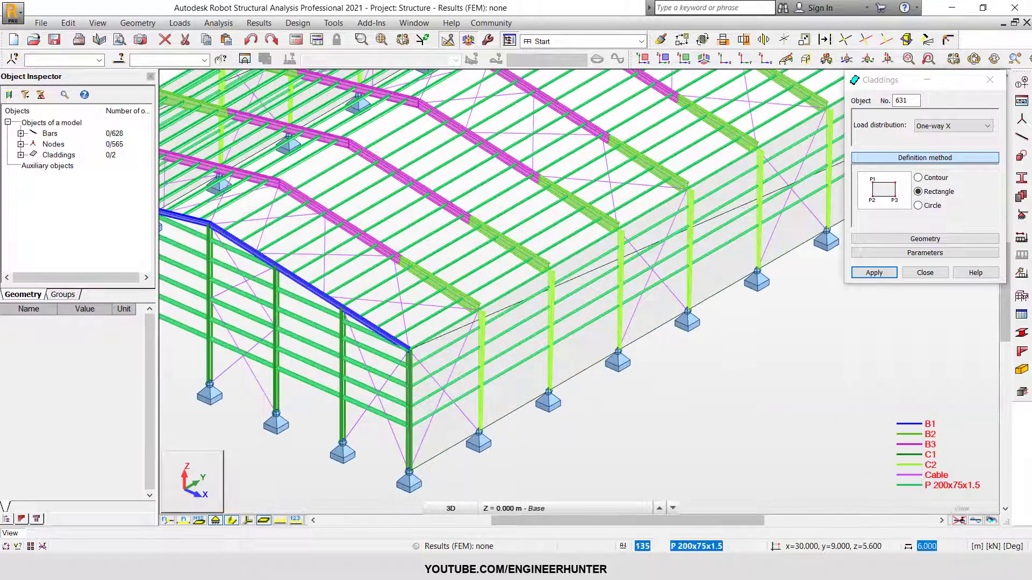
pyautogui.scroll(-3, 430, 350)
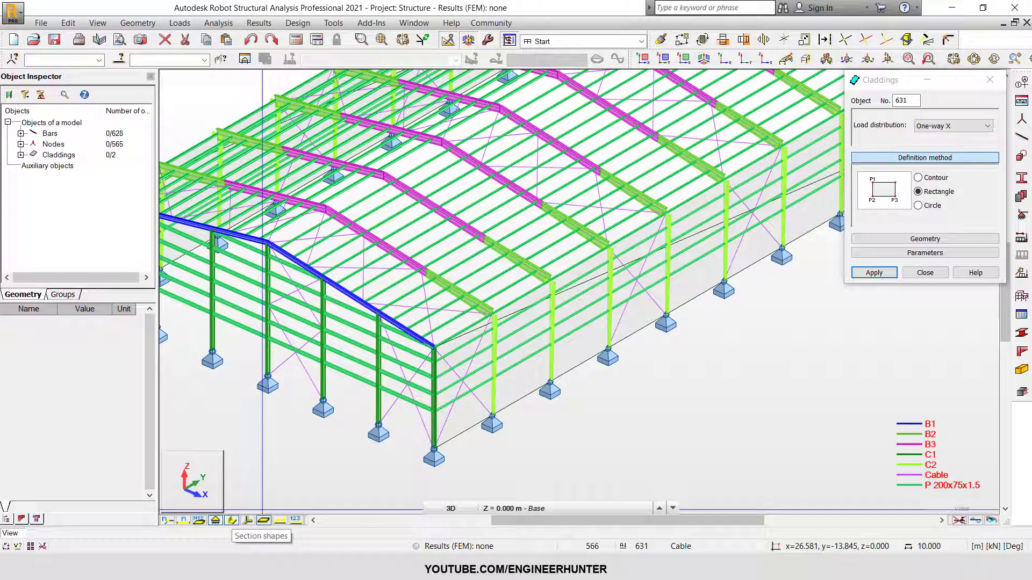
pyautogui.click(232, 520)
pyautogui.scroll(-3, 567, 385)
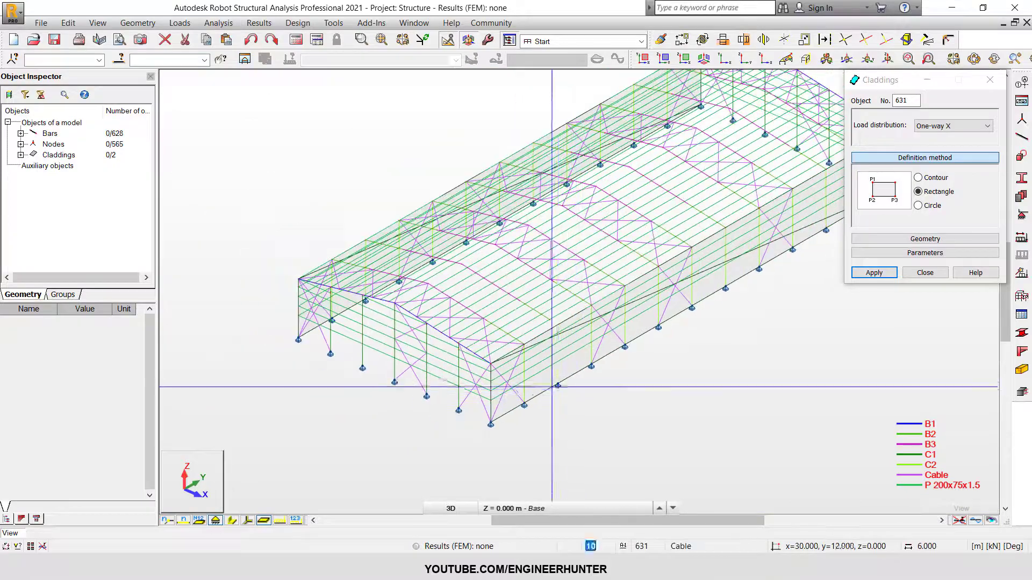
# - Define a rectangular One-way X cladding over the roof slope on the x = 0 side, from eave to ridge
pyautogui.keyDown('shift'); pyautogui.moveTo(560, 382); pyautogui.dragTo(624, 408, button='middle'); pyautogui.keyUp('shift')
pyautogui.scroll(3, 645, 421)
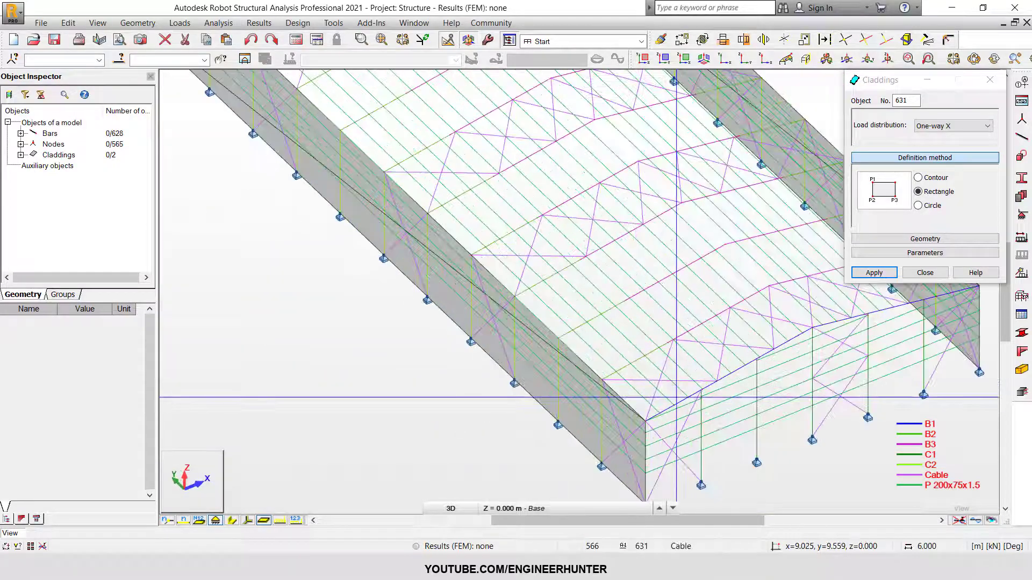
pyautogui.scroll(-3, 645, 421)
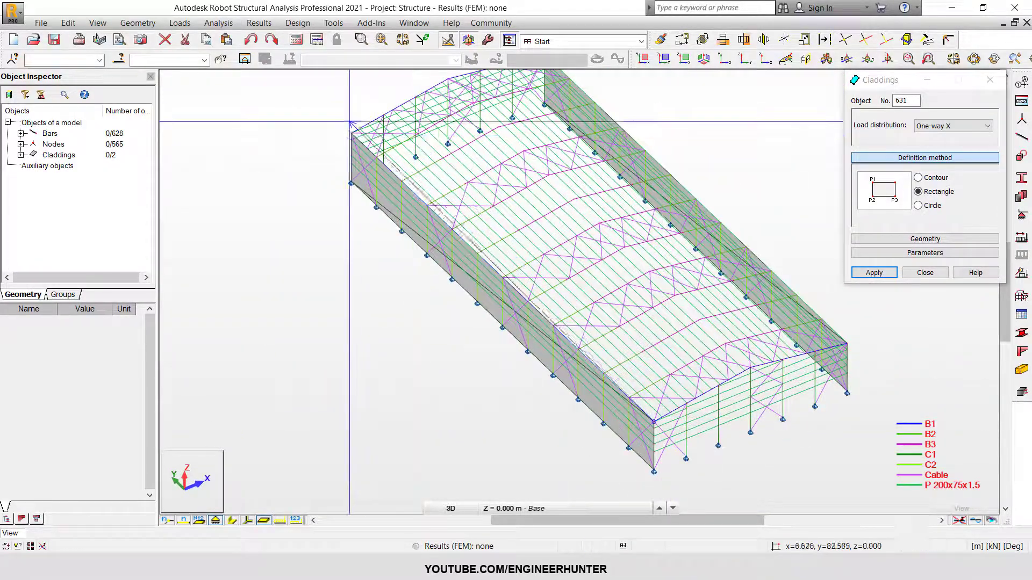
pyautogui.scroll(4, 384, 158)
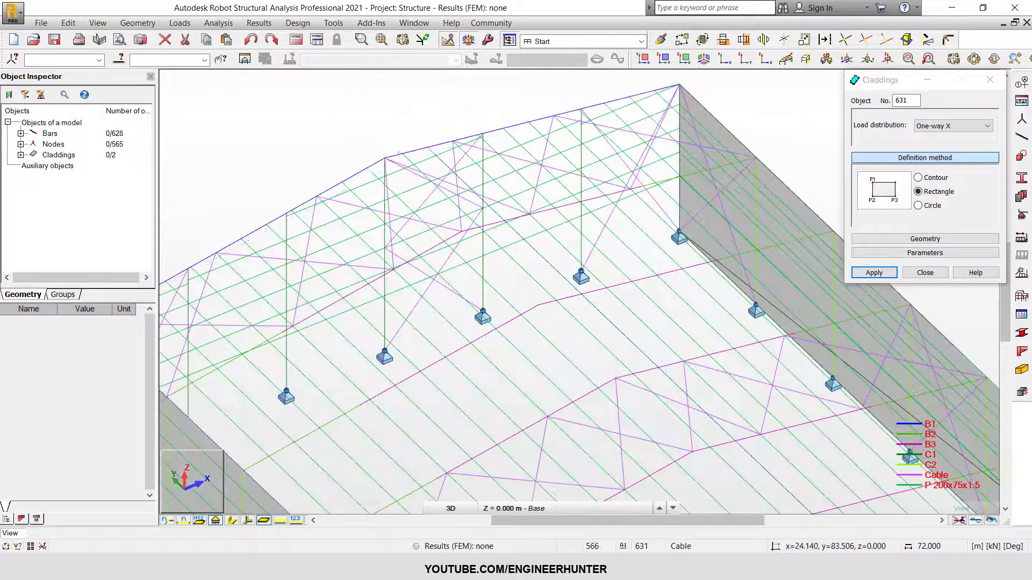
pyautogui.click(385, 158)
pyautogui.scroll(-4, 385, 158)
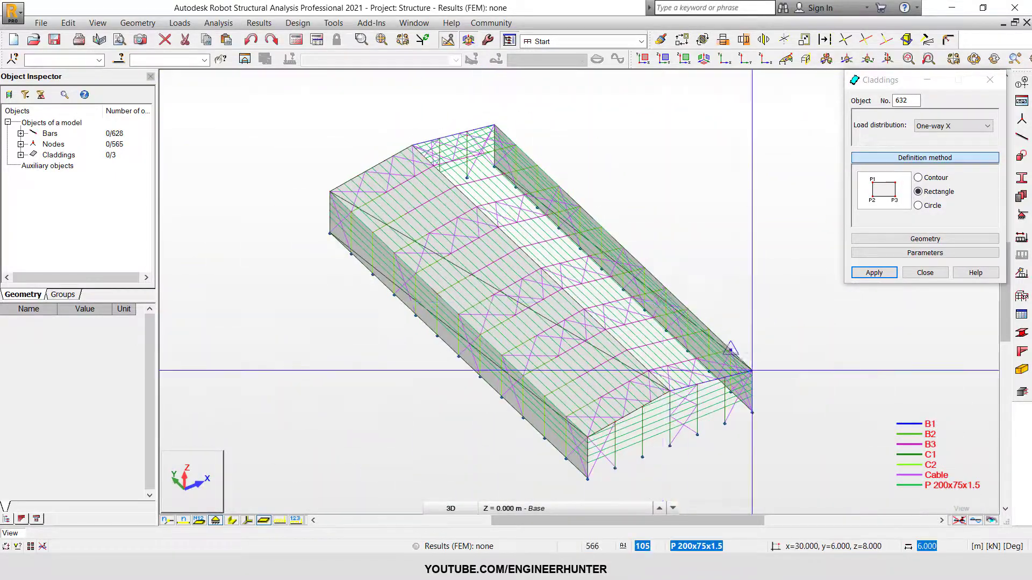
# - Define a rectangular One-way X cladding over the other roof slope, from the x = 30 m eave to the ridge
pyautogui.scroll(5, 487, 428)
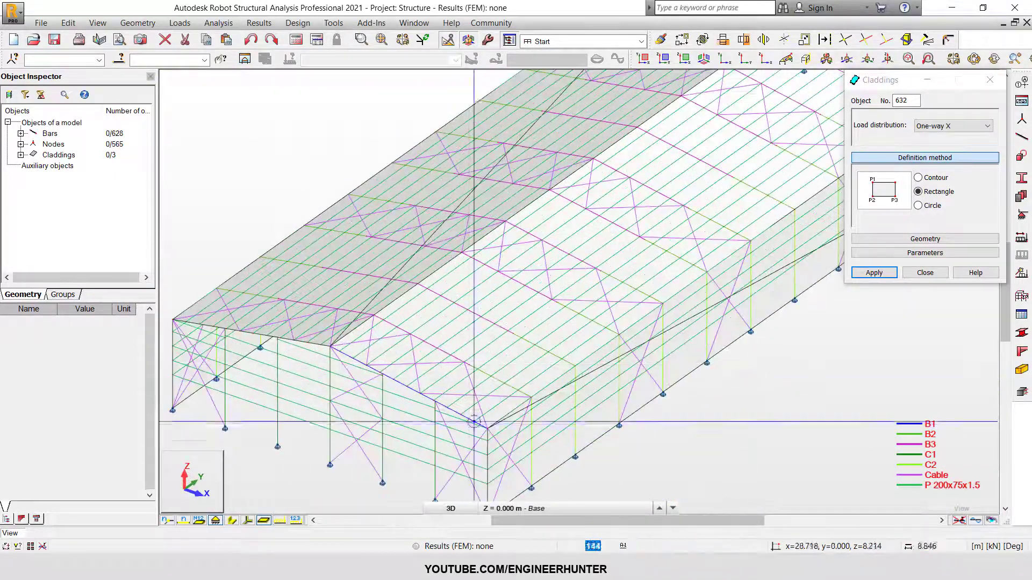
pyautogui.scroll(-5, 693, 279)
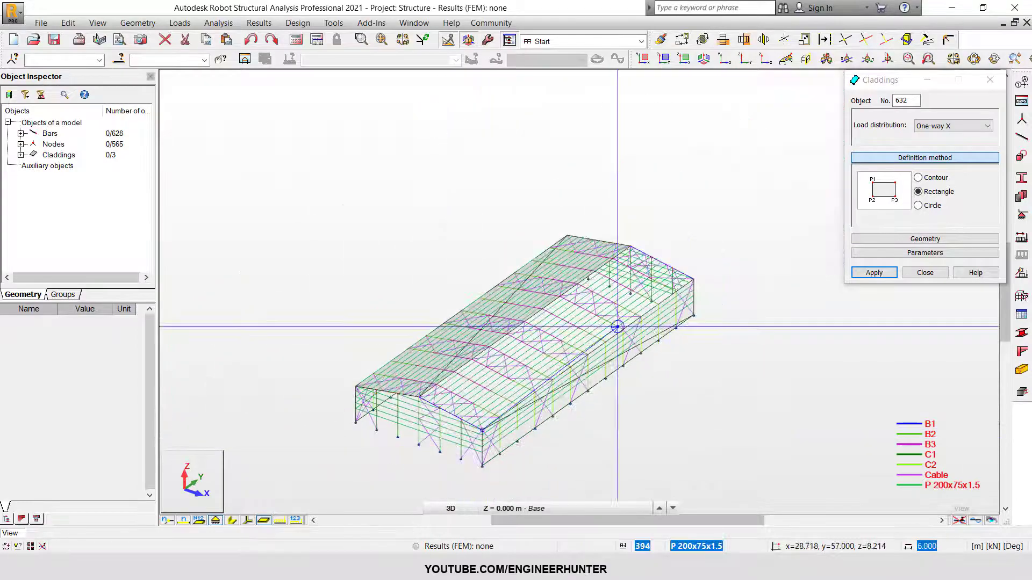
pyautogui.click(694, 279)
pyautogui.click(631, 246)
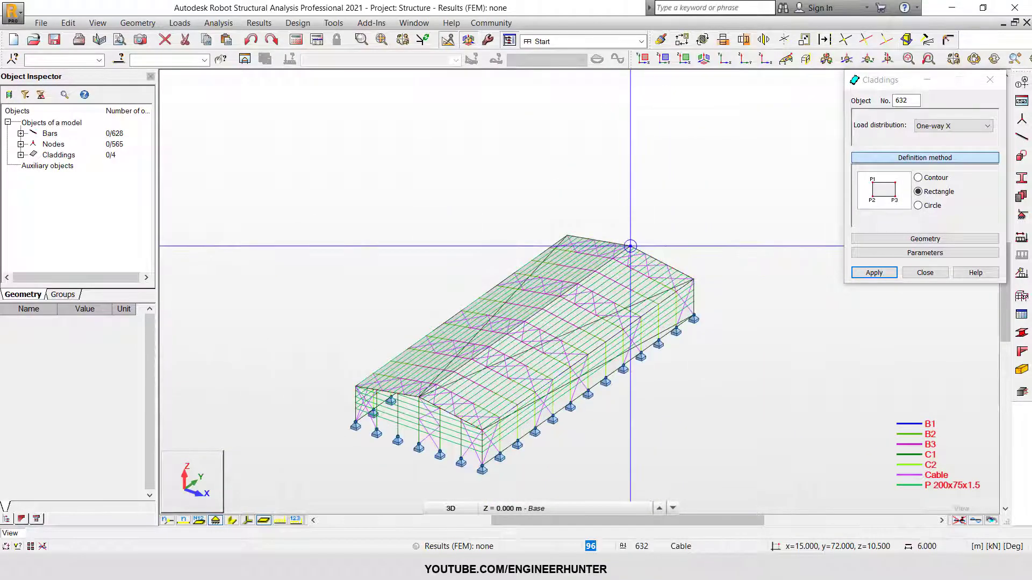
# - Define a One-way X cladding over the gable wall at y = 0 with the Contour method, through its base, eave and ridge corners
pyautogui.scroll(-1, 666, 363)
pyautogui.keyDown('shift'); pyautogui.moveTo(542, 461); pyautogui.dragTo(608, 464, button='middle'); pyautogui.keyUp('shift')
pyautogui.scroll(4, 684, 456)
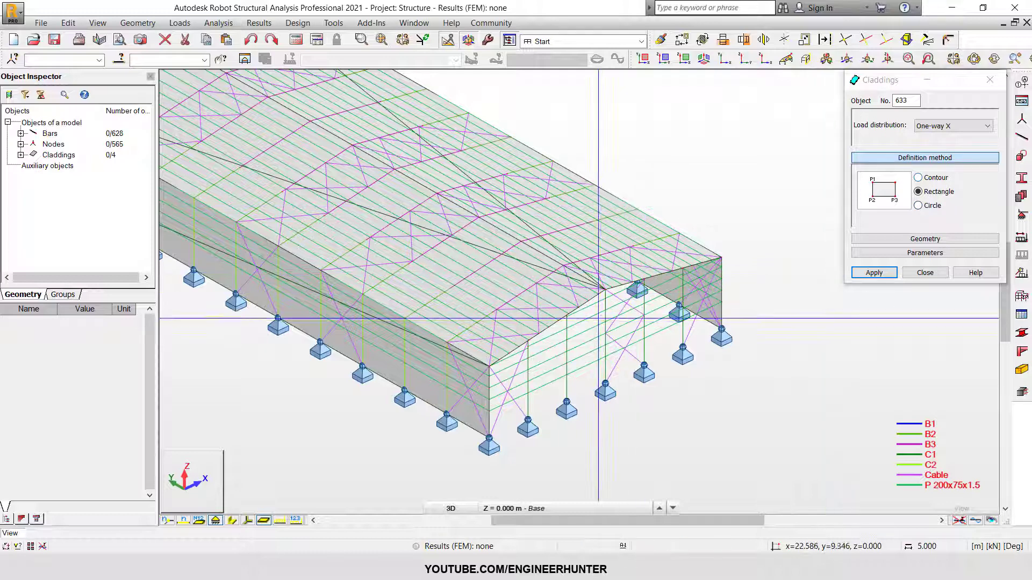
pyautogui.click(918, 178)
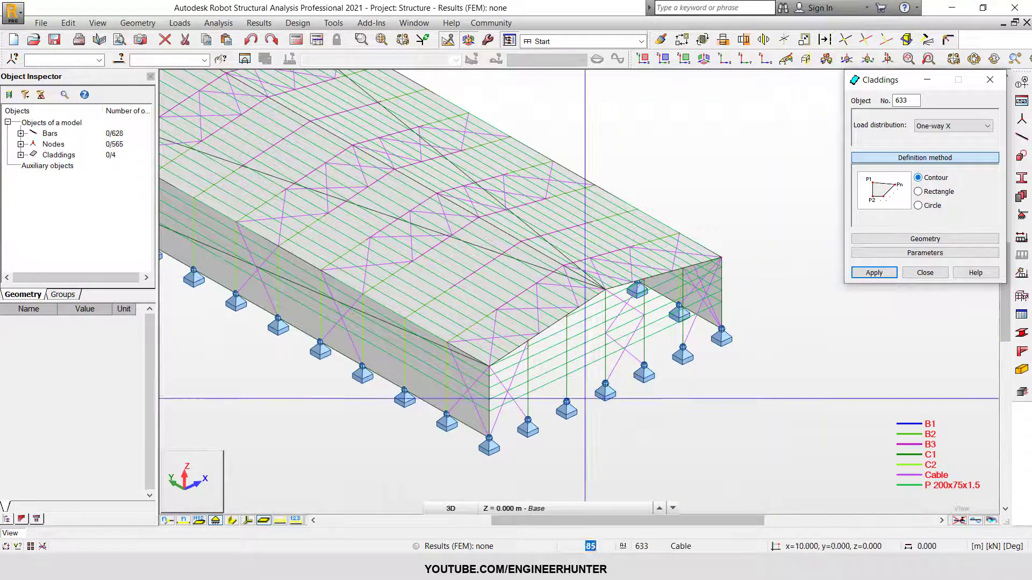
pyautogui.click(489, 438)
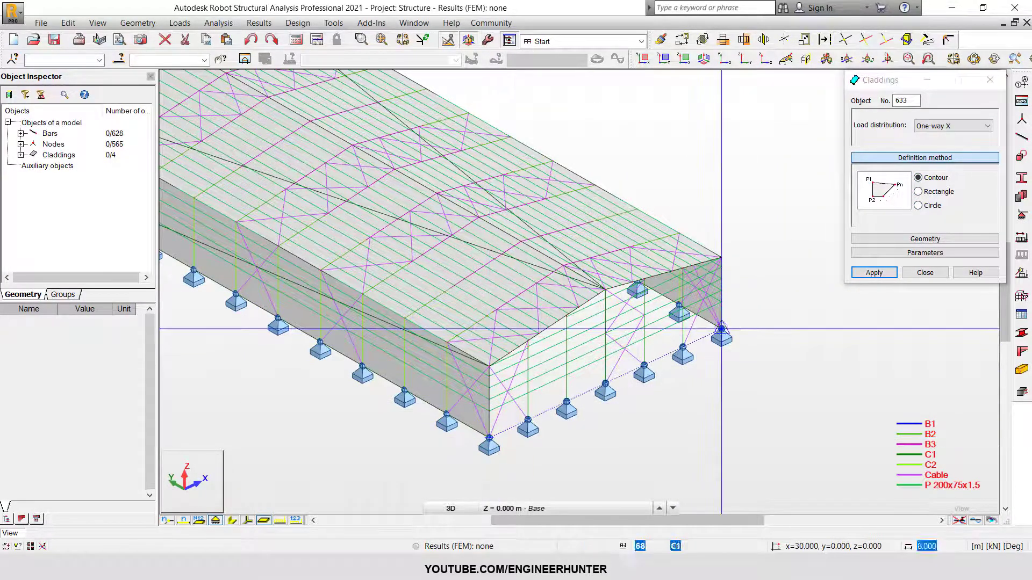
pyautogui.click(721, 328)
pyautogui.click(721, 258)
pyautogui.click(605, 289)
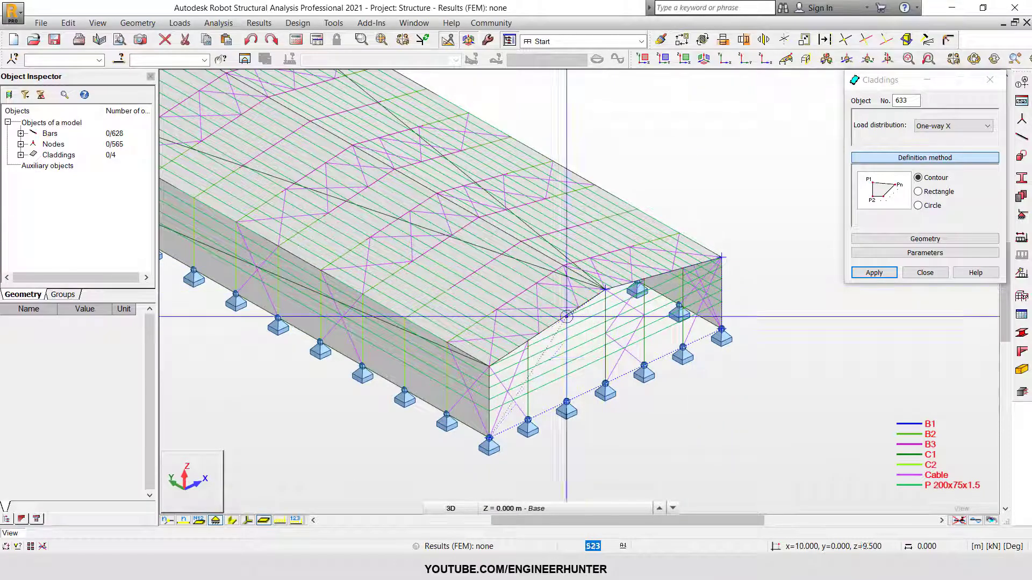
pyautogui.click(490, 367)
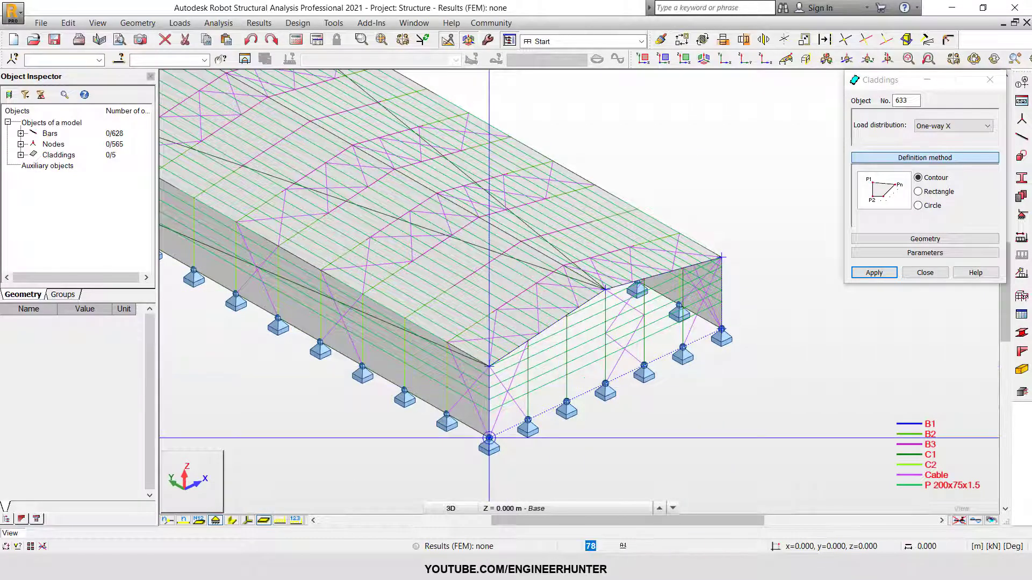
pyautogui.click(489, 438)
# - Define a contour cladding over the opposite gable wall at y = 72 m through its five corners, and finish defining claddings
pyautogui.scroll(-4, 783, 293)
pyautogui.keyDown('shift'); pyautogui.moveTo(588, 297); pyautogui.dragTo(546, 310, button='middle'); pyautogui.keyUp('shift')
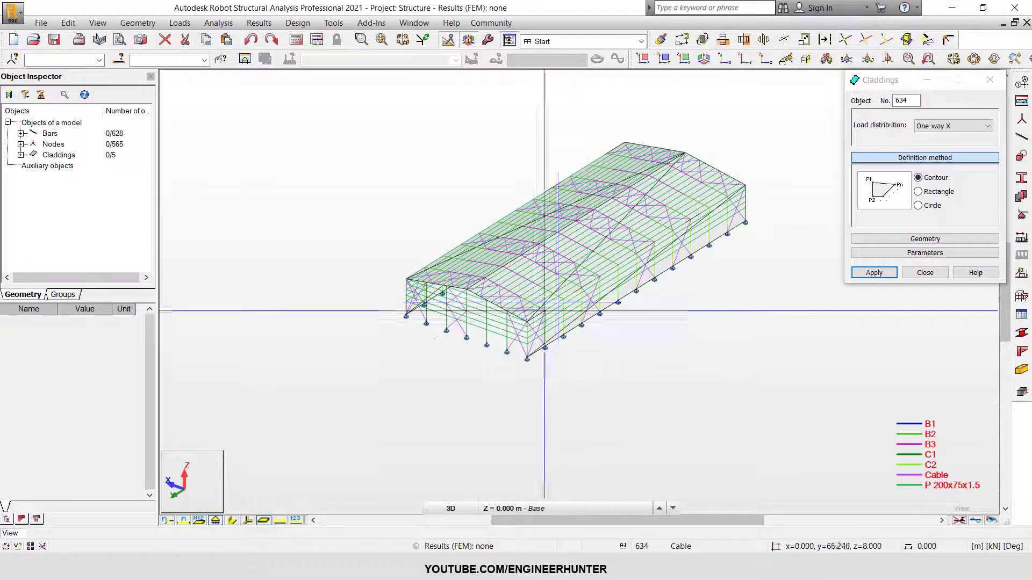
pyautogui.scroll(5, 544, 310)
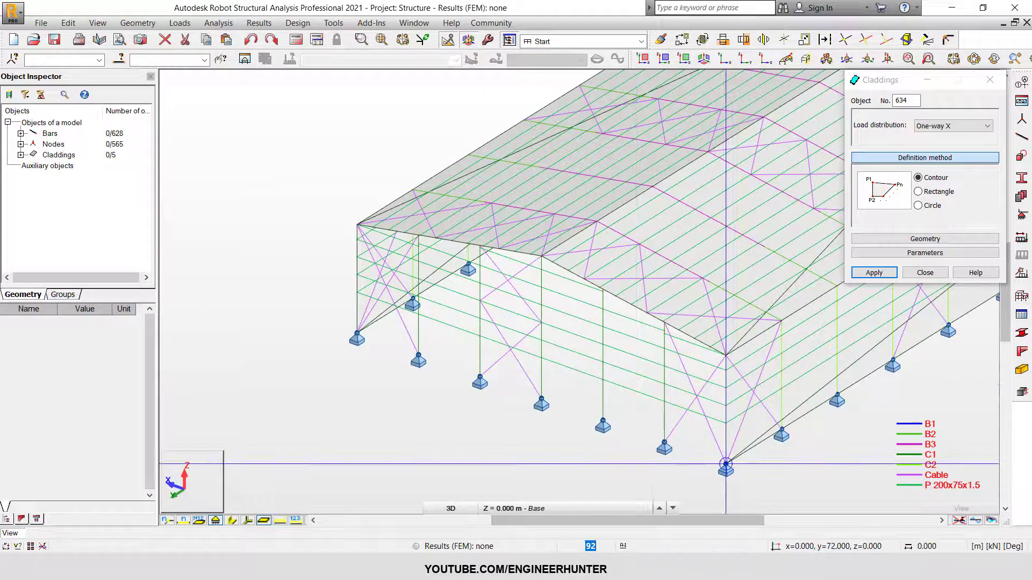
pyautogui.click(725, 464)
pyautogui.click(357, 333)
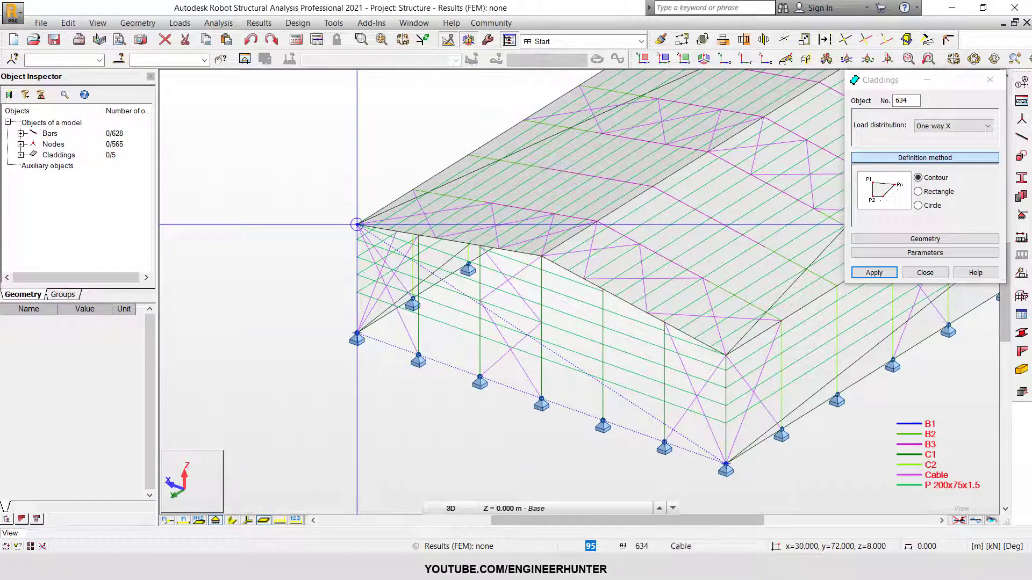
pyautogui.click(541, 256)
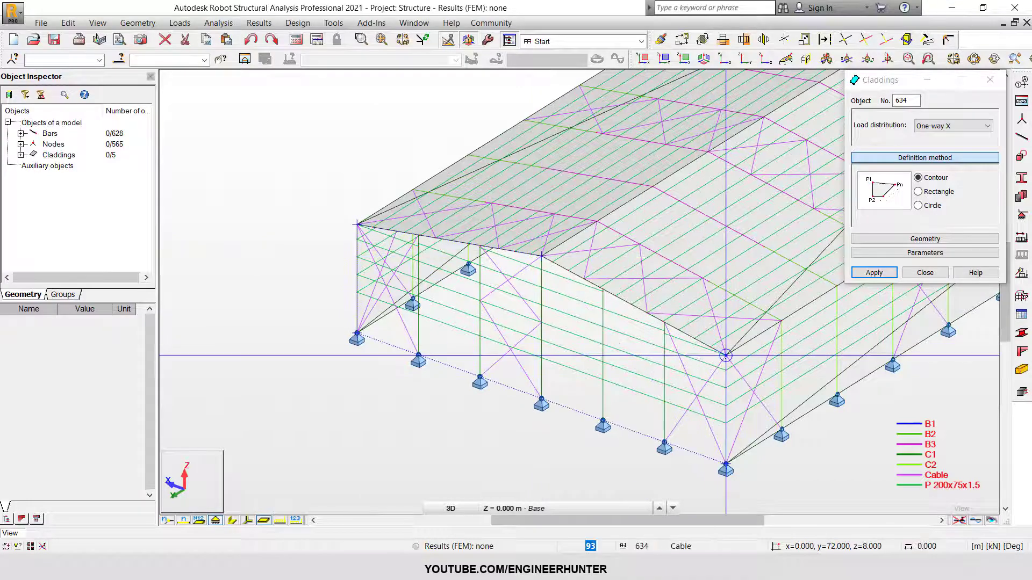
pyautogui.scroll(-4, 508, 347)
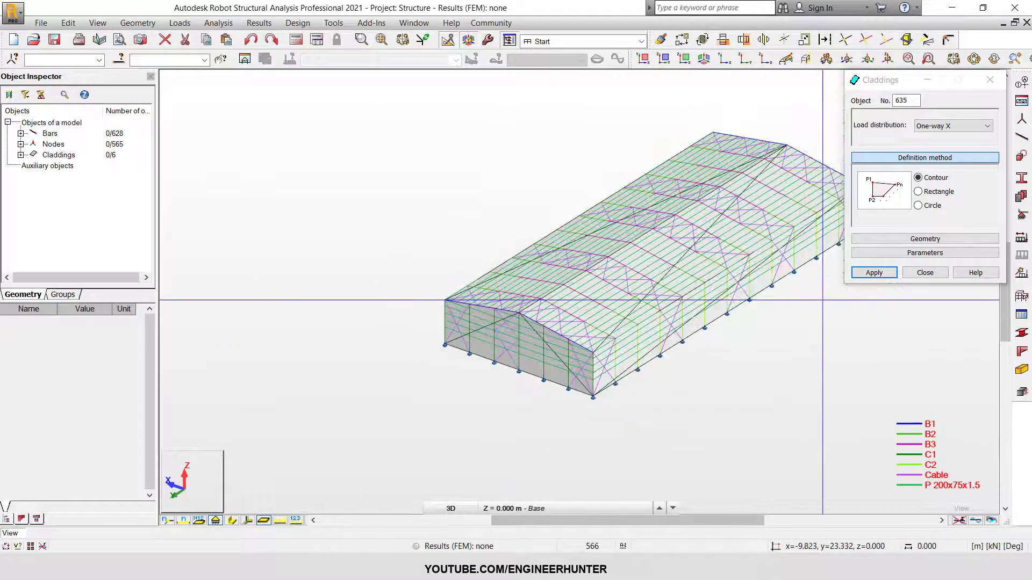
pyautogui.click(925, 272)
pyautogui.click(937, 80)
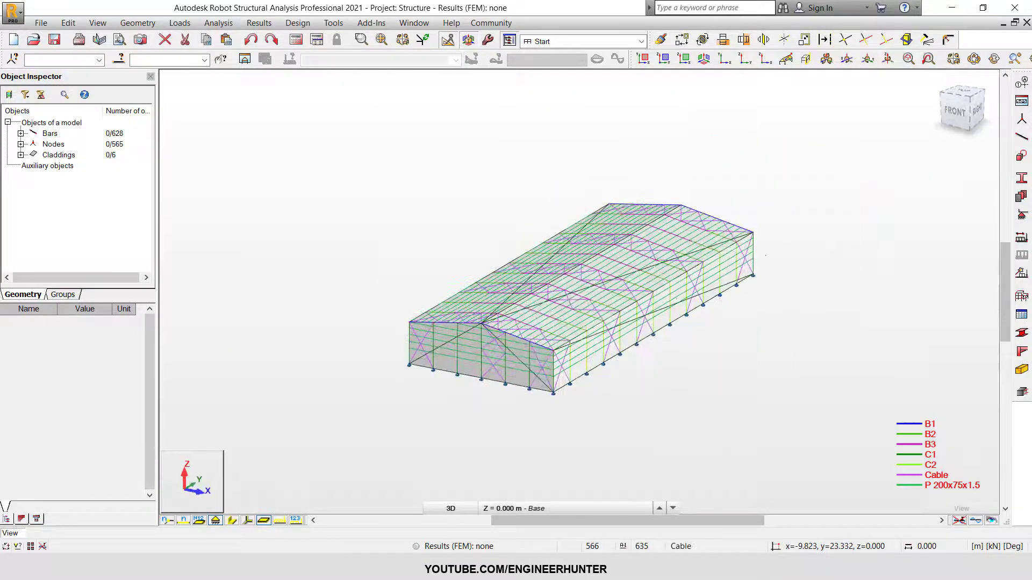
pyautogui.scroll(4, 570, 301)
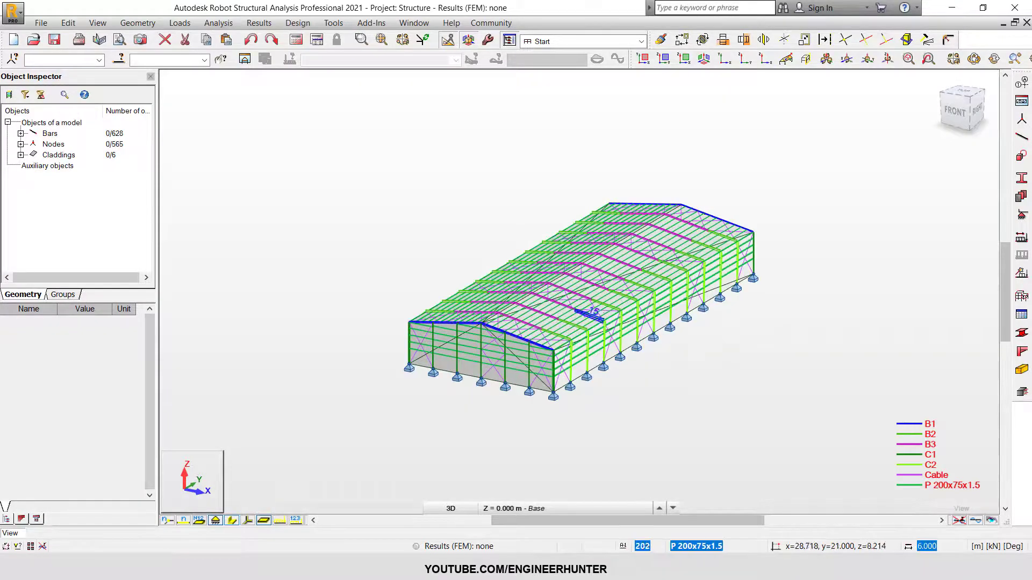
pyautogui.scroll(-2, 806, 209)
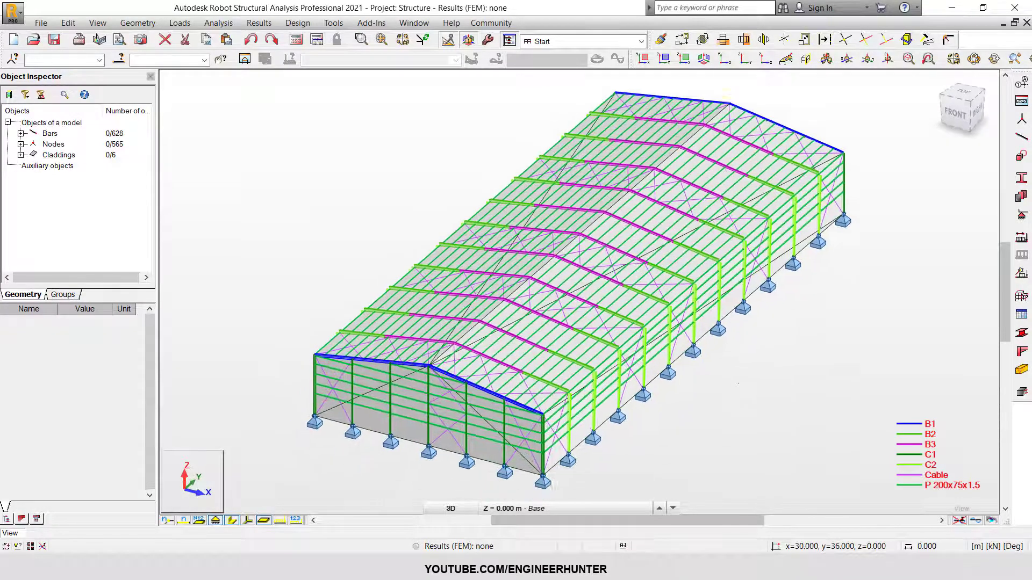
pyautogui.keyDown('shift'); pyautogui.moveTo(735, 380); pyautogui.dragTo(723, 331, button='middle'); pyautogui.keyUp('shift')
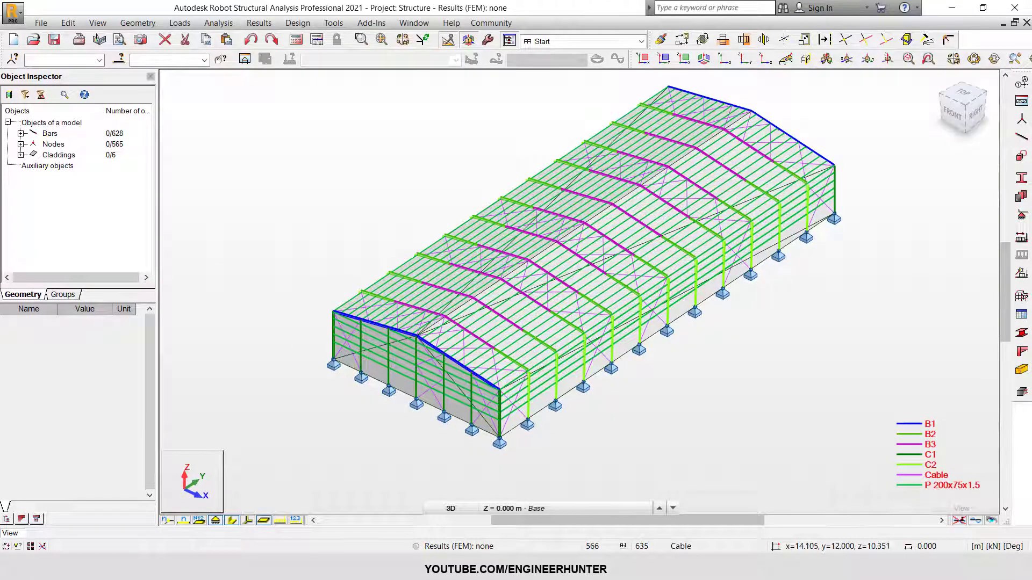
pyautogui.keyDown('shift'); pyautogui.moveTo(562, 371); pyautogui.dragTo(585, 369, button='middle'); pyautogui.keyUp('shift')
pyautogui.keyDown('shift'); pyautogui.moveTo(855, 363); pyautogui.dragTo(813, 361, button='middle'); pyautogui.keyUp('shift')
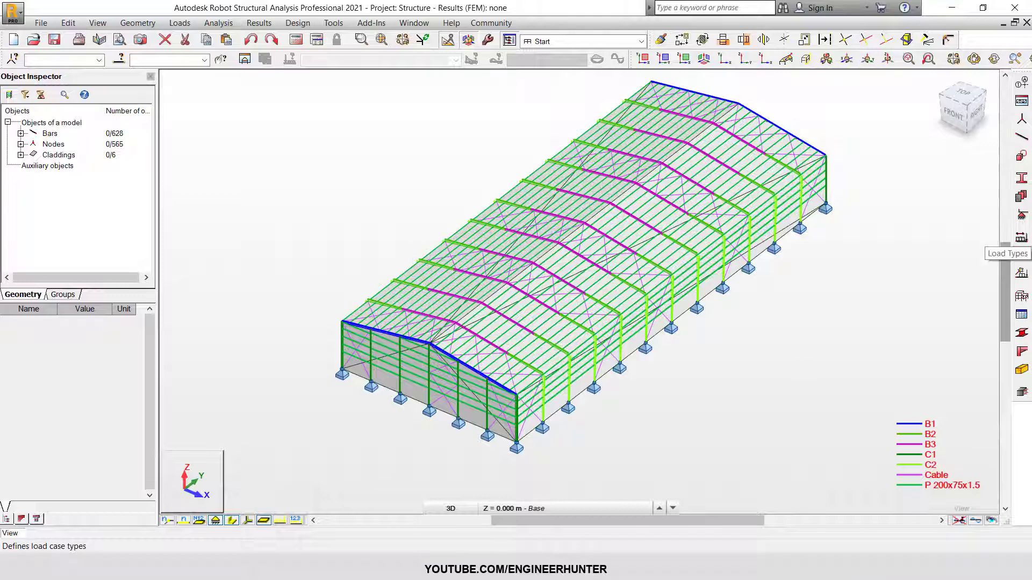
# - Define load case 1 with dead nature, label D and name Self
pyautogui.click(1021, 237)
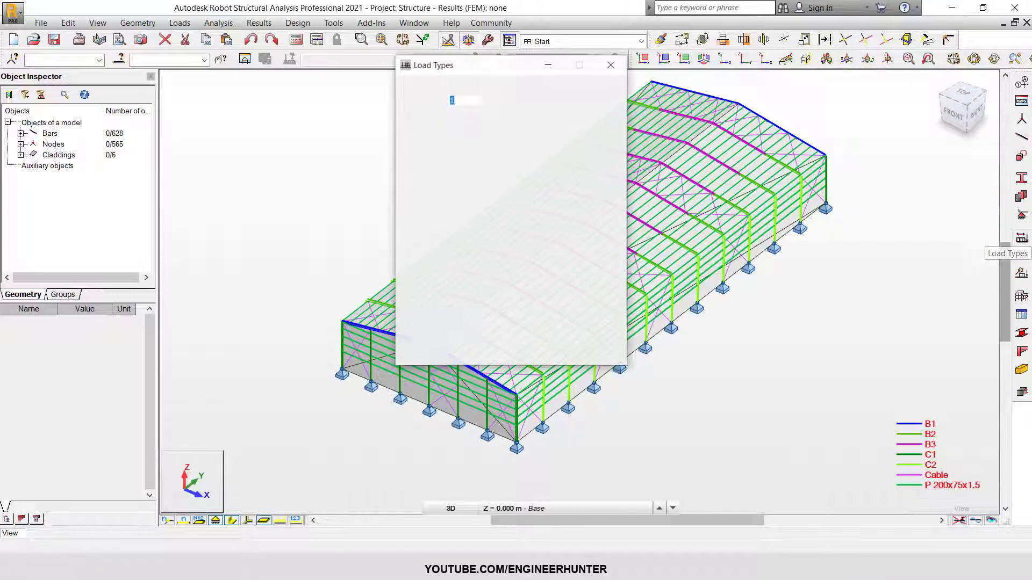
pyautogui.moveTo(477, 66); pyautogui.dragTo(742, 111)
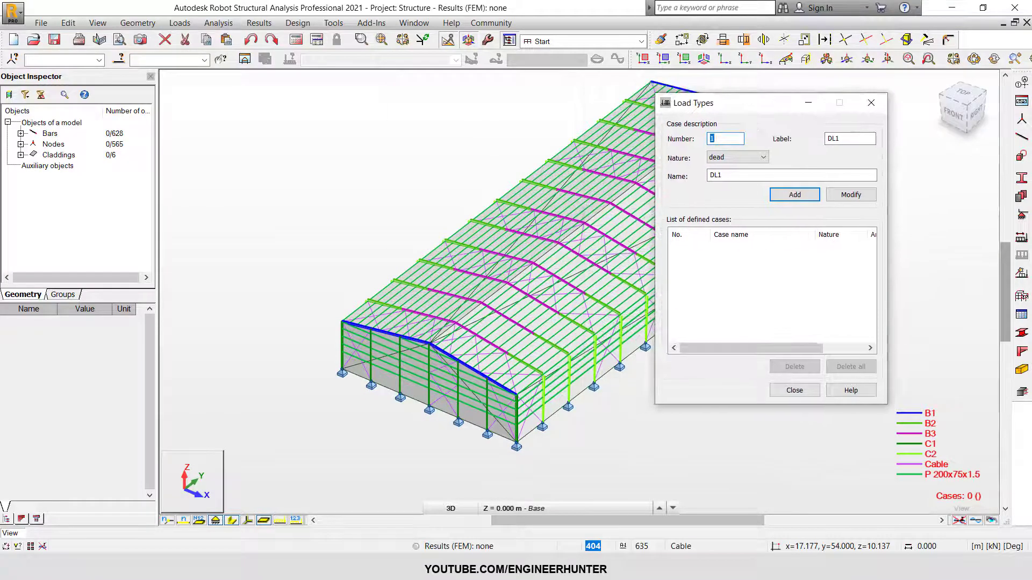
pyautogui.press('Tab')
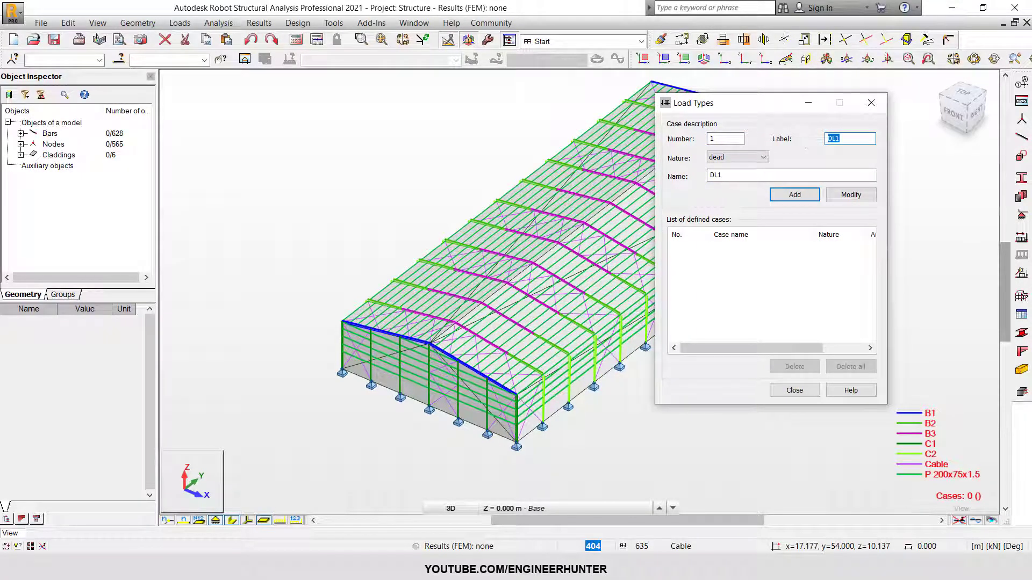
pyautogui.write('D')
pyautogui.press('Tab')
pyautogui.write('Se')
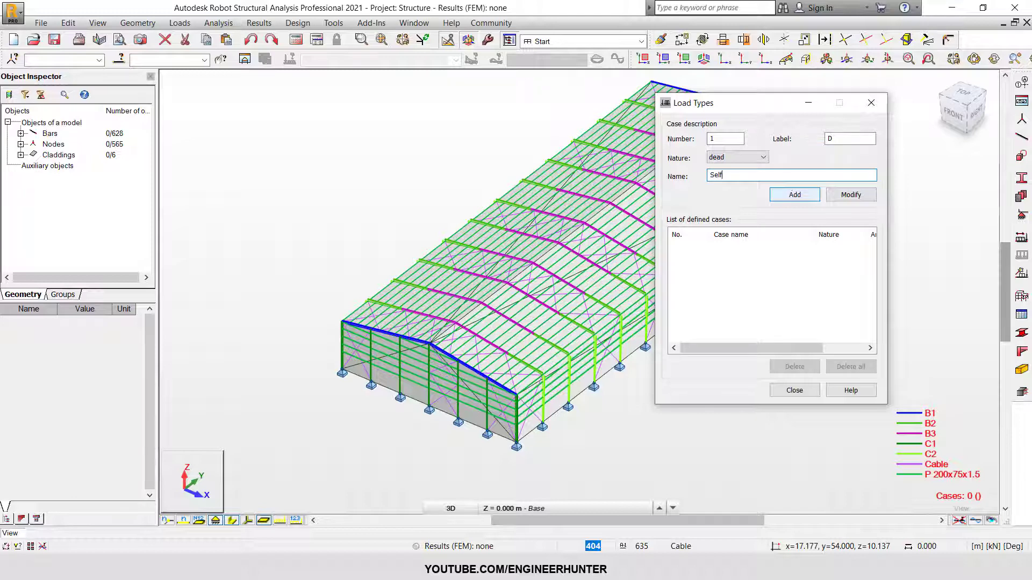
pyautogui.press('Return')
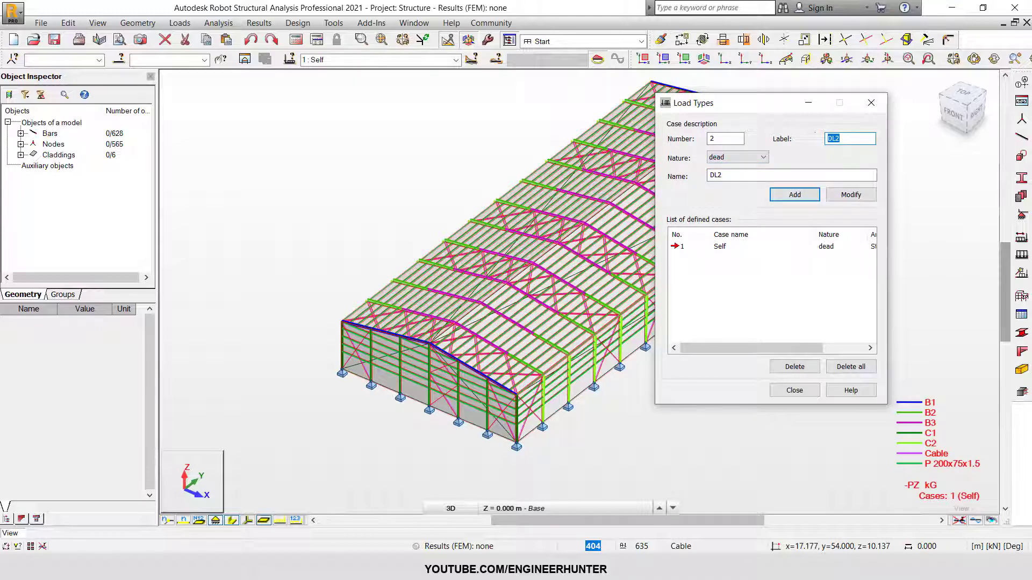
# - Add load case 2 with dead nature, using DL as both its label and name
pyautogui.write('Dead')
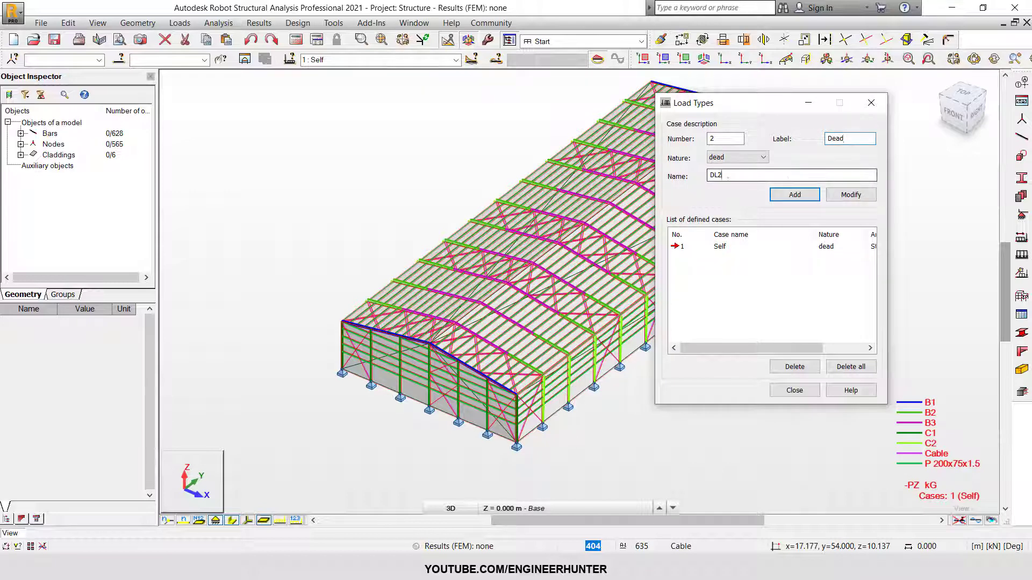
pyautogui.moveTo(860, 138); pyautogui.dragTo(779, 135)
pyautogui.write('DL')
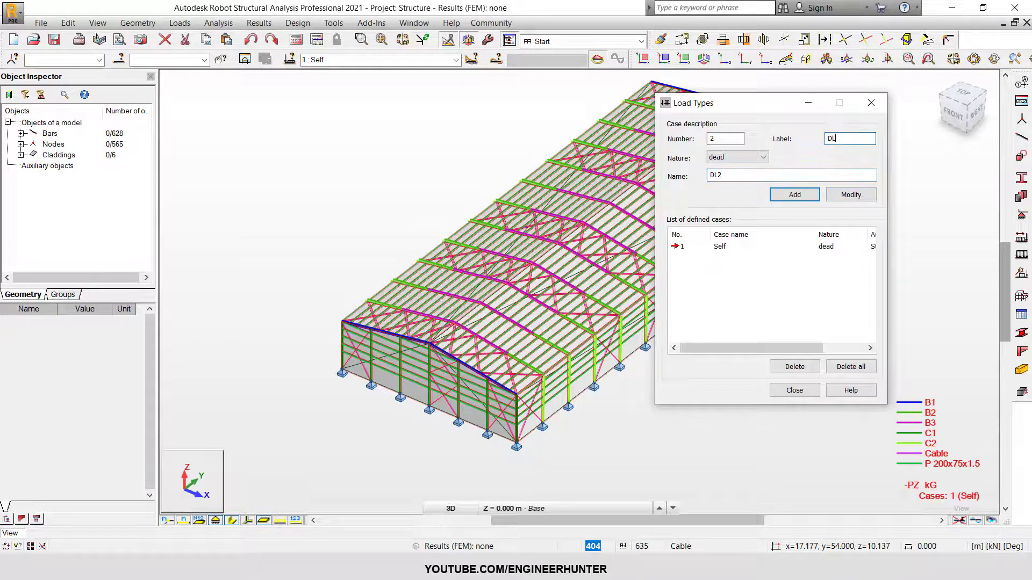
pyautogui.press('Tab')
pyautogui.press('Tab')
pyautogui.press('Tab')
pyautogui.write('DL')
pyautogui.click(779, 192)
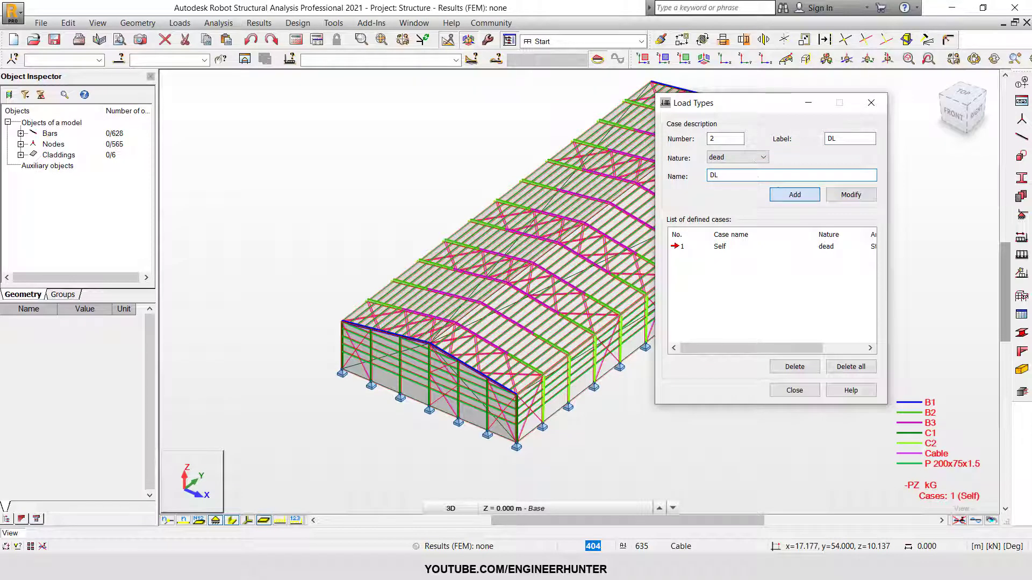
# - Add a snow load case with Roof live subnature, label and name LR, and finish defining load types
pyautogui.click(750, 156)
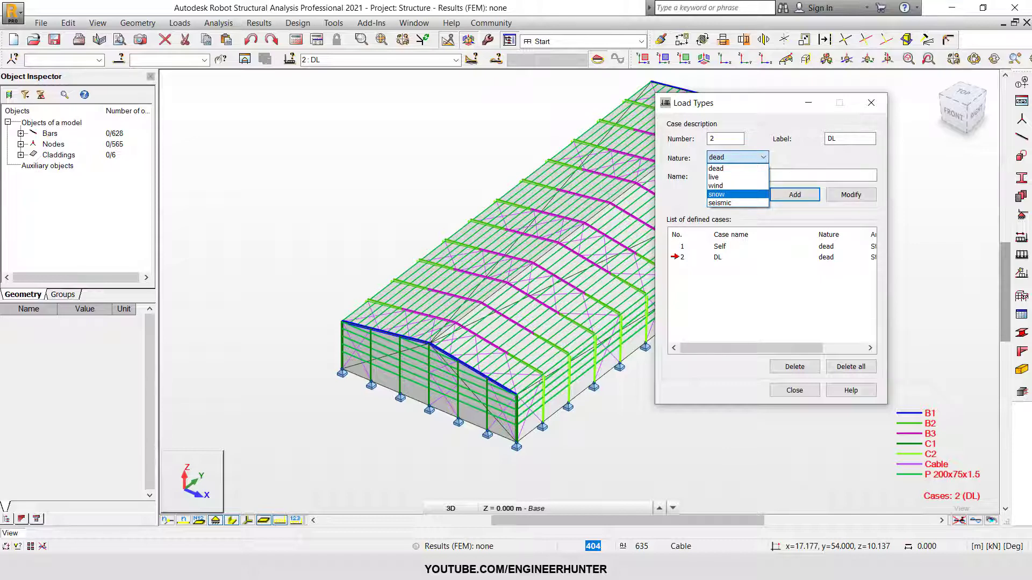
pyautogui.click(736, 195)
pyautogui.click(849, 157)
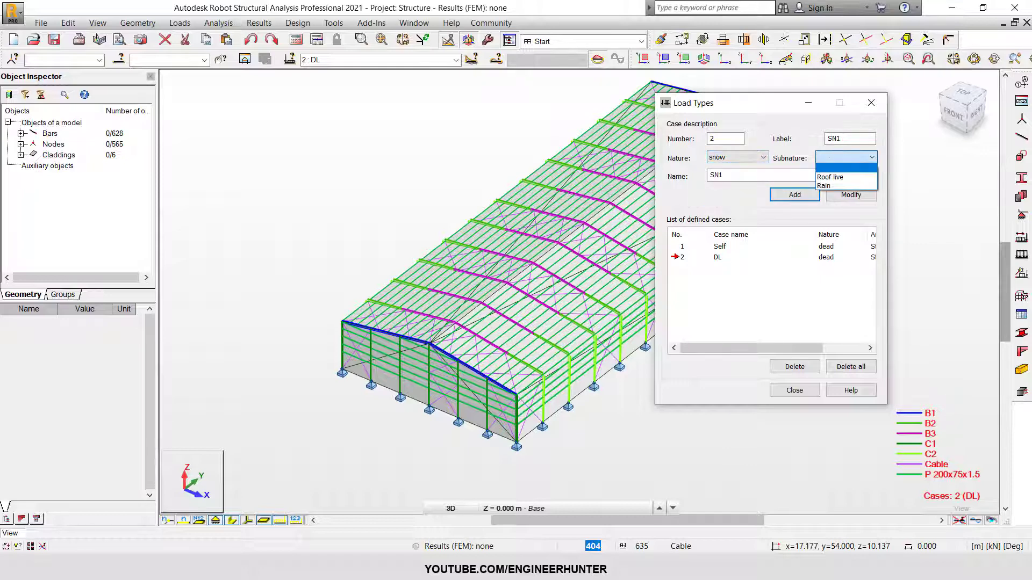
pyautogui.click(831, 177)
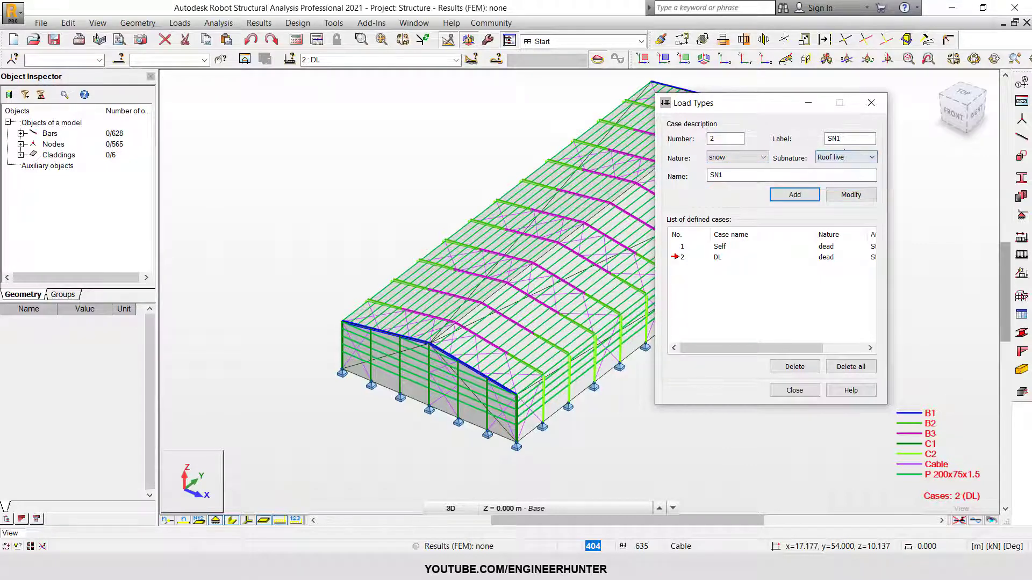
pyautogui.write('L')
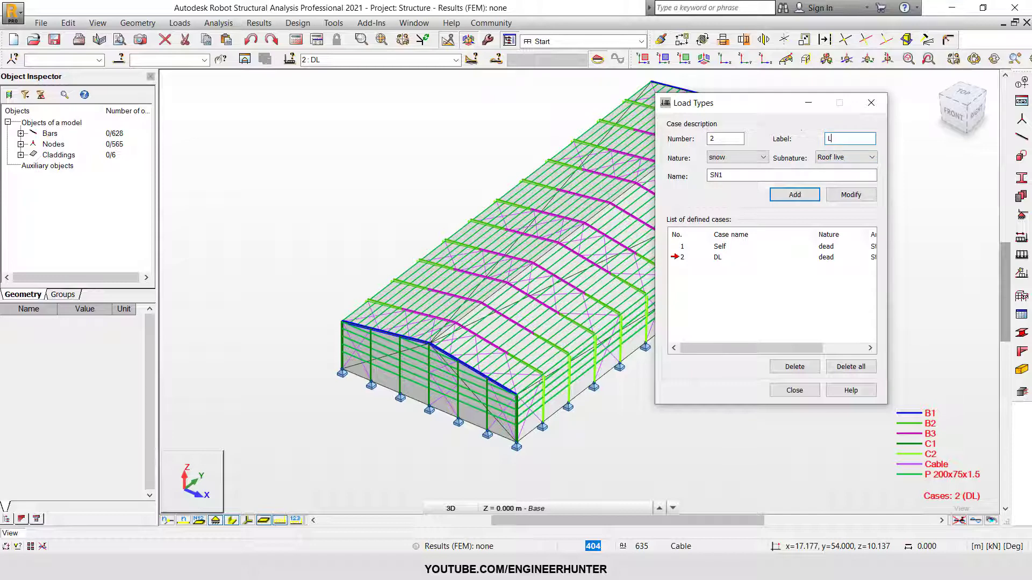
pyautogui.write('R')
pyautogui.press('Tab')
pyautogui.press('Tab')
pyautogui.write('L')
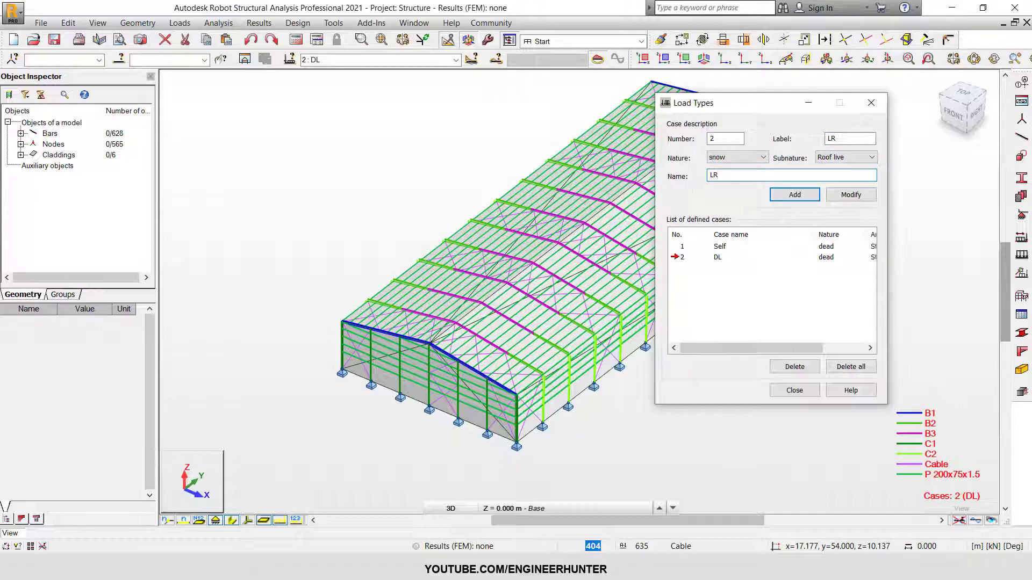
pyautogui.click(795, 195)
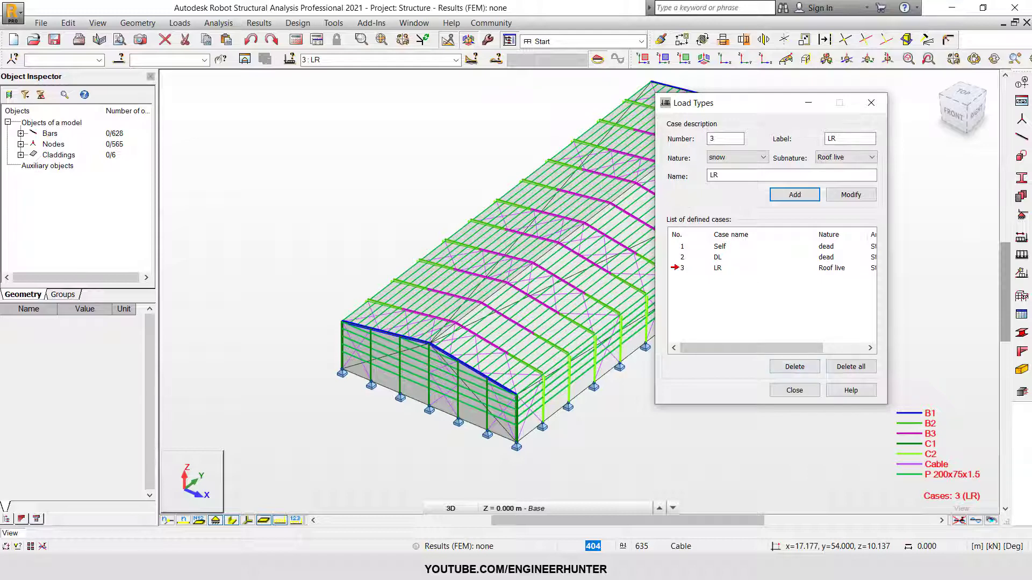
pyautogui.click(794, 390)
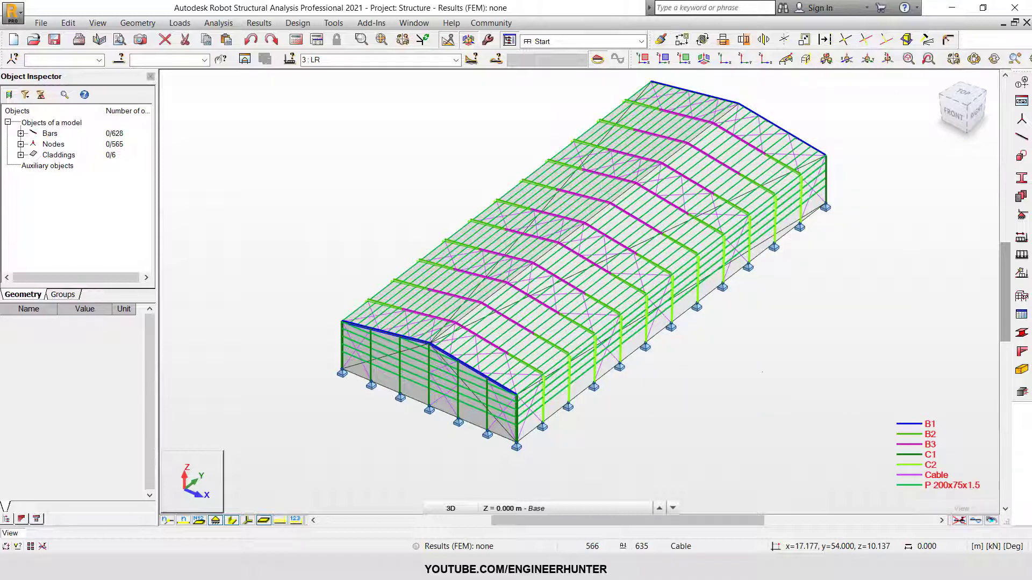
# - Select the claddings on both roof slopes together
pyautogui.scroll(1, 520, 322)
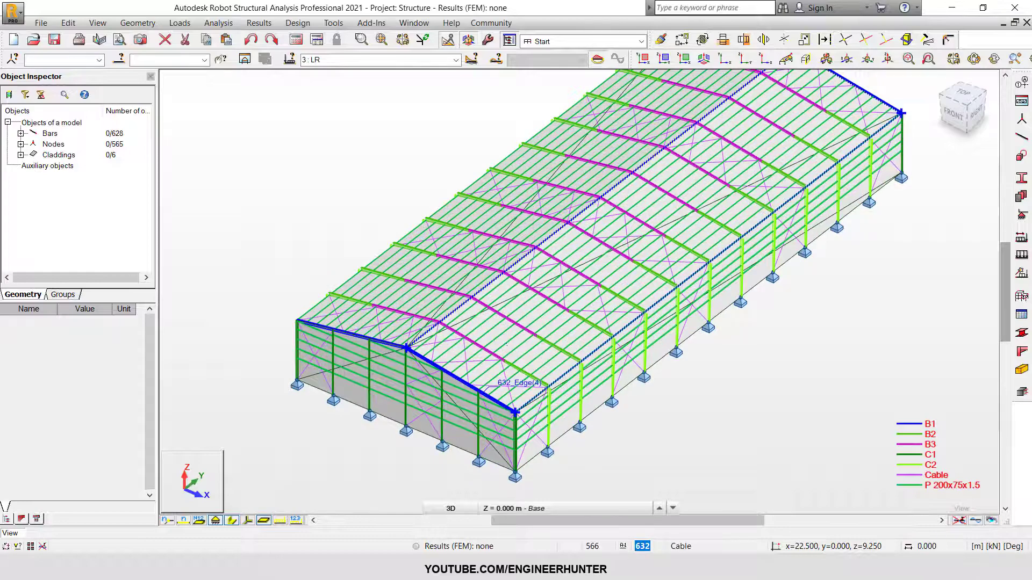
pyautogui.click(507, 344)
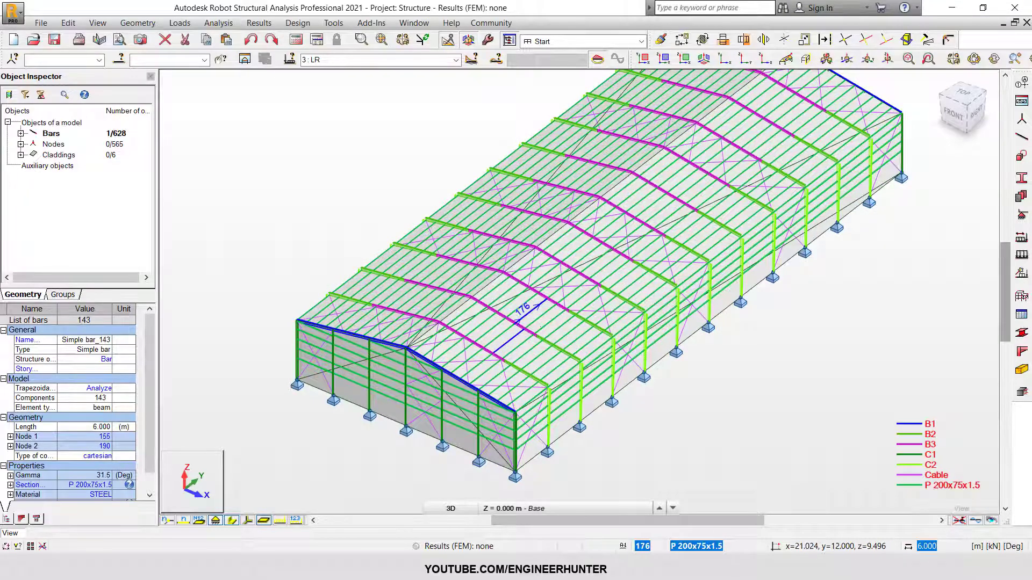
pyautogui.click(540, 327)
pyautogui.scroll(1, 516, 344)
pyautogui.click(515, 345)
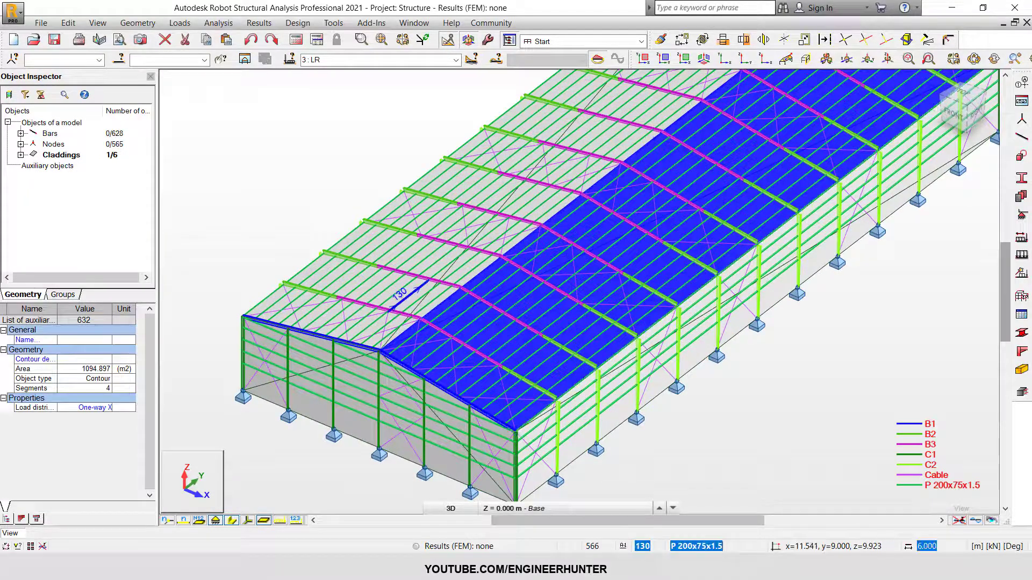
pyautogui.keyDown('ctrl'); pyautogui.click(466, 283); pyautogui.keyUp('ctrl')
pyautogui.scroll(-1, 473, 286)
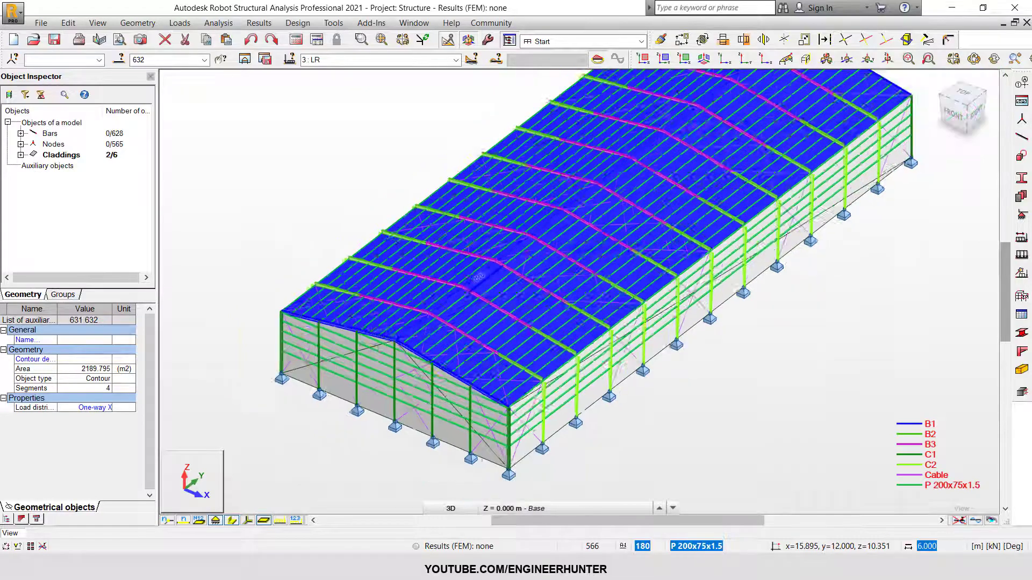
pyautogui.scroll(-1, 477, 277)
pyautogui.scroll(-1, 478, 278)
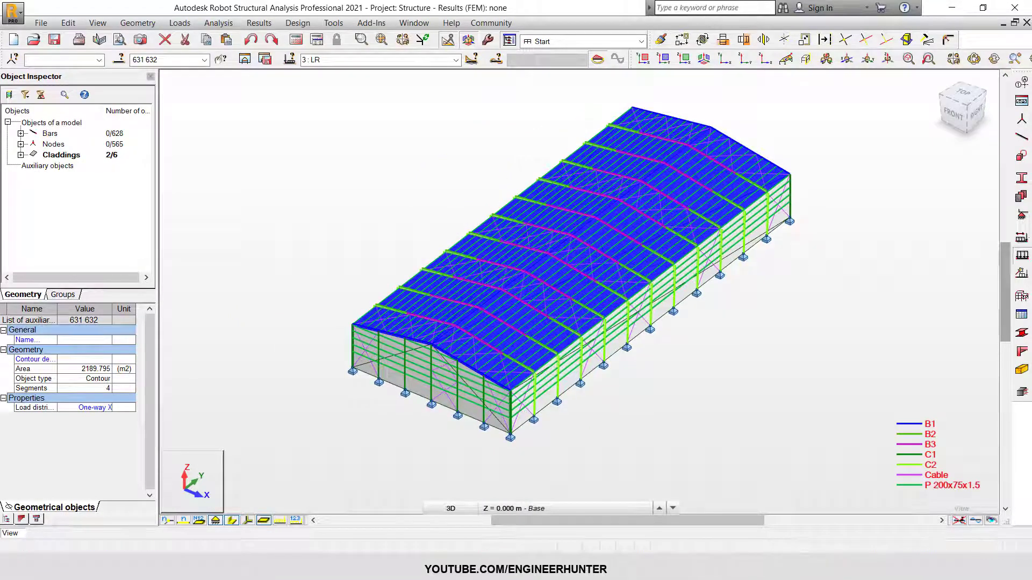
# - Apply a uniform planar load of -0.3 kPa in local Z to both roof slope claddings for case LR
pyautogui.click(1021, 255)
pyautogui.moveTo(908, 80); pyautogui.dragTo(888, 93)
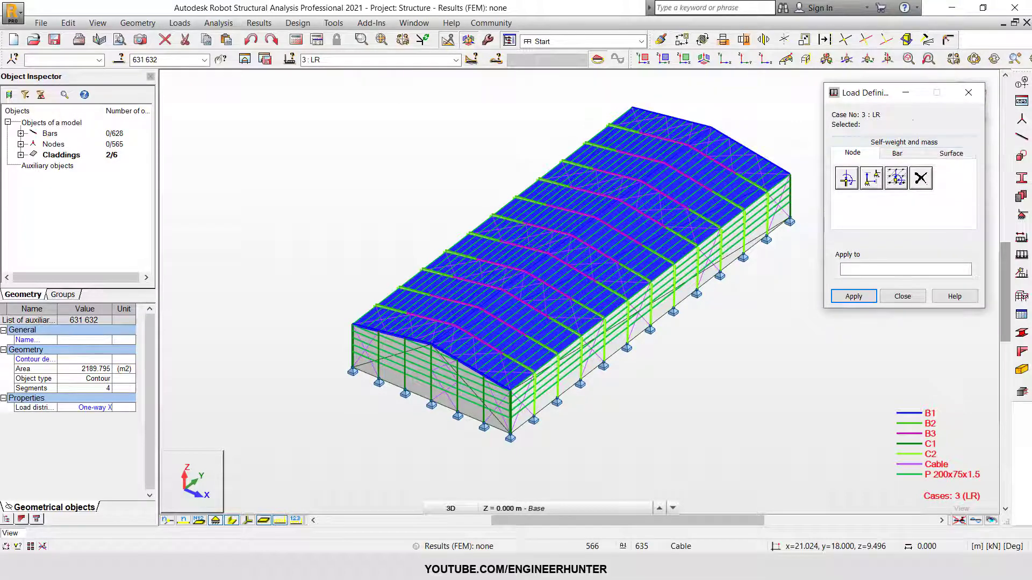
pyautogui.click(951, 153)
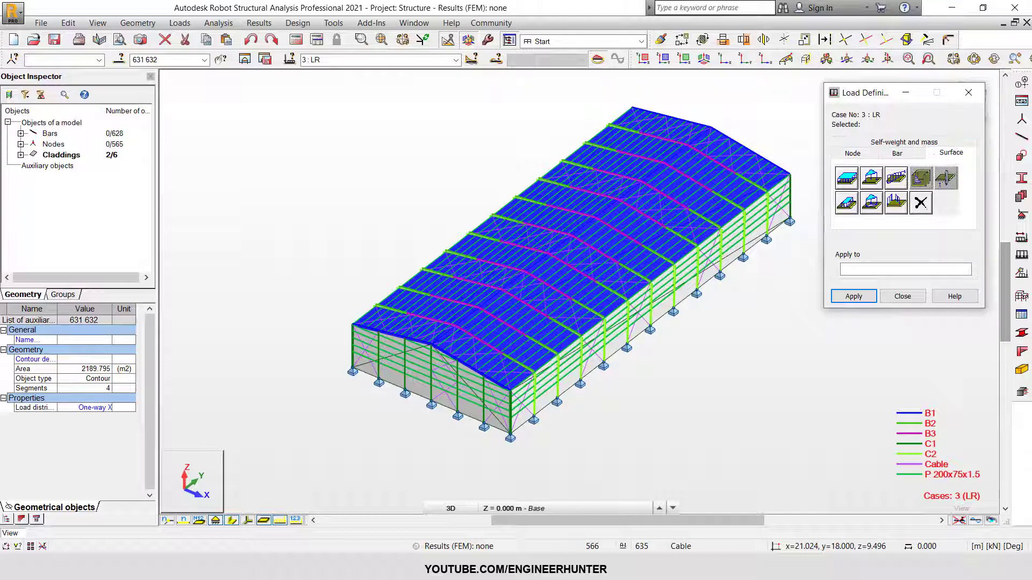
pyautogui.click(846, 178)
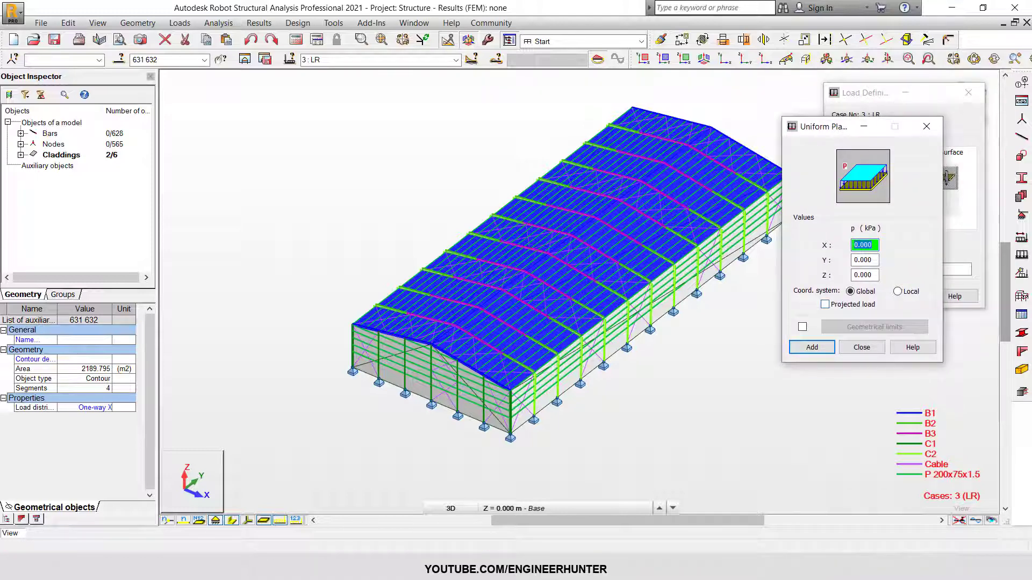
pyautogui.click(897, 291)
pyautogui.doubleClick(864, 276)
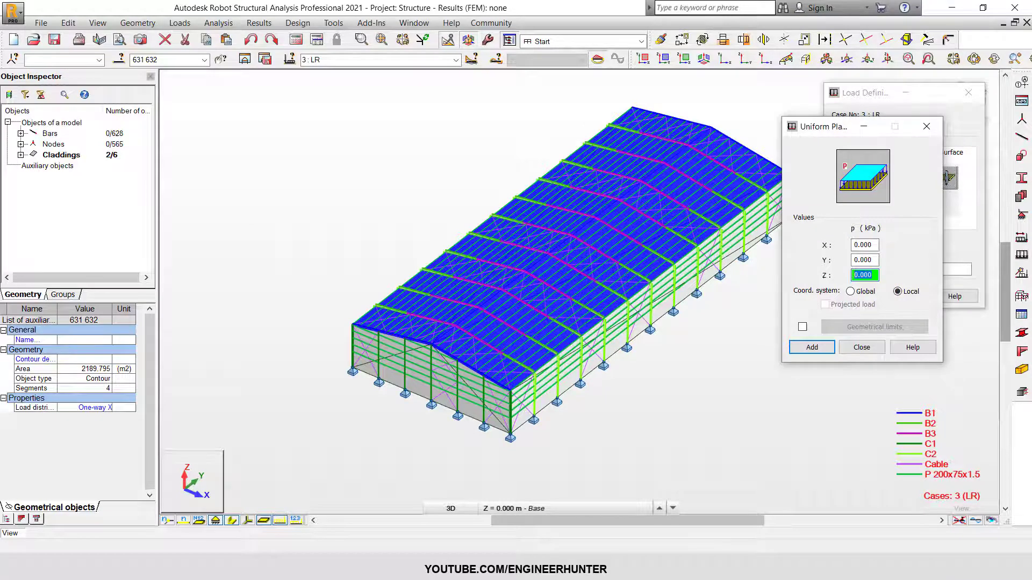
pyautogui.write('-0.3')
pyautogui.click(821, 347)
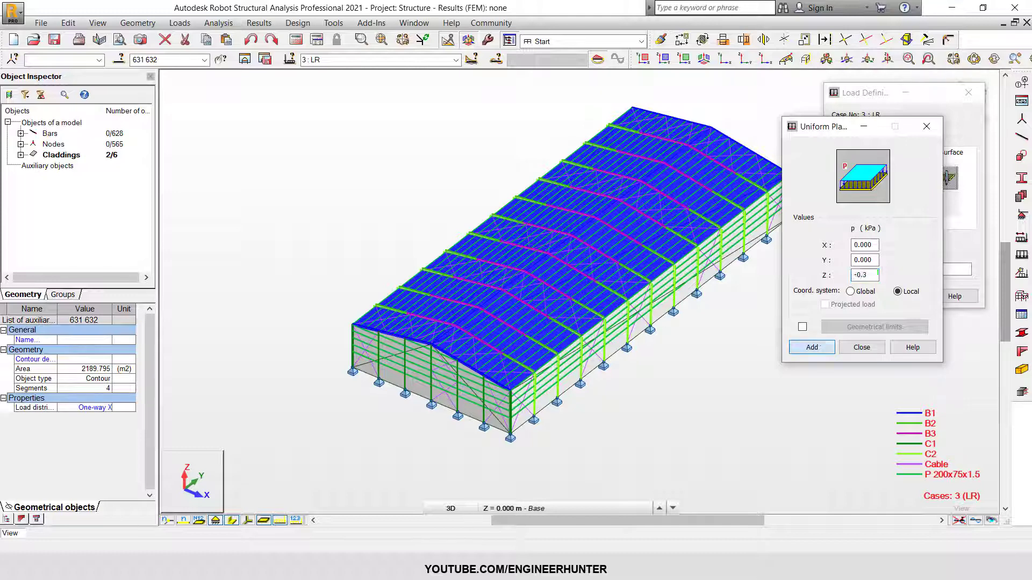
pyautogui.click(853, 296)
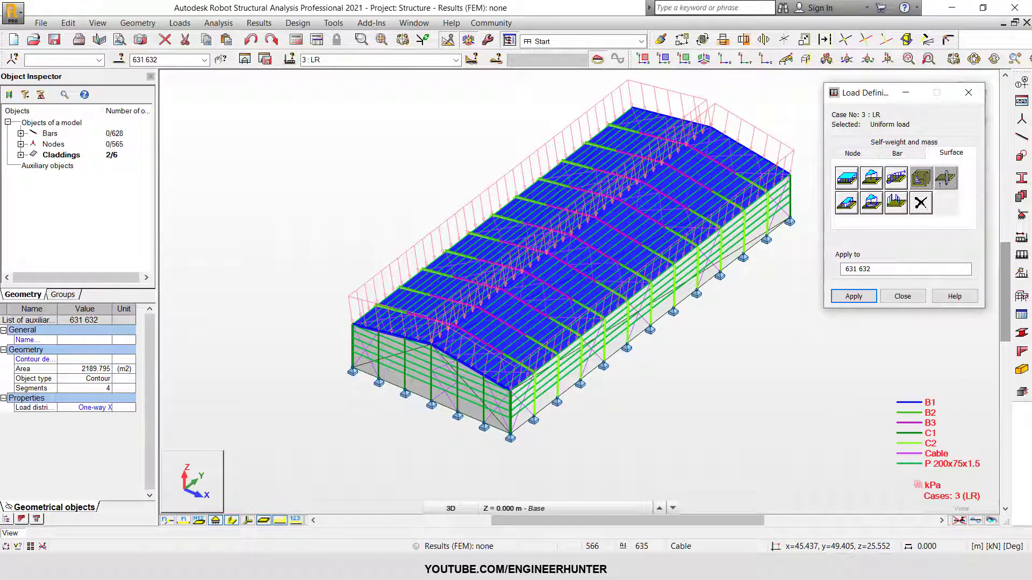
# - Apply a uniform planar load of -0.1 kPa in local Z to both roof slope claddings for case DL, and finish defining loads
pyautogui.moveTo(783, 184); pyautogui.dragTo(782, 201, button='middle')
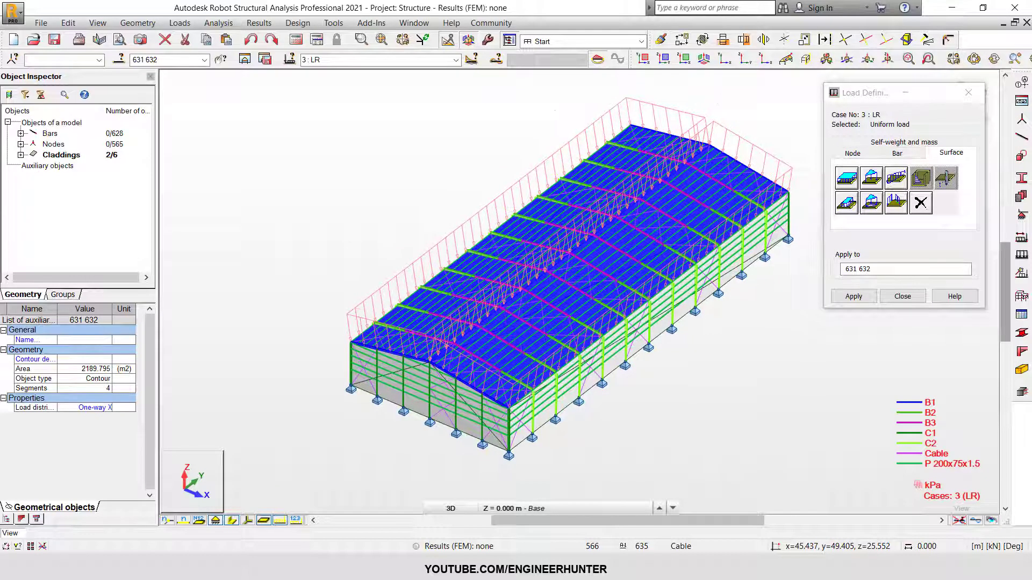
pyautogui.click(455, 60)
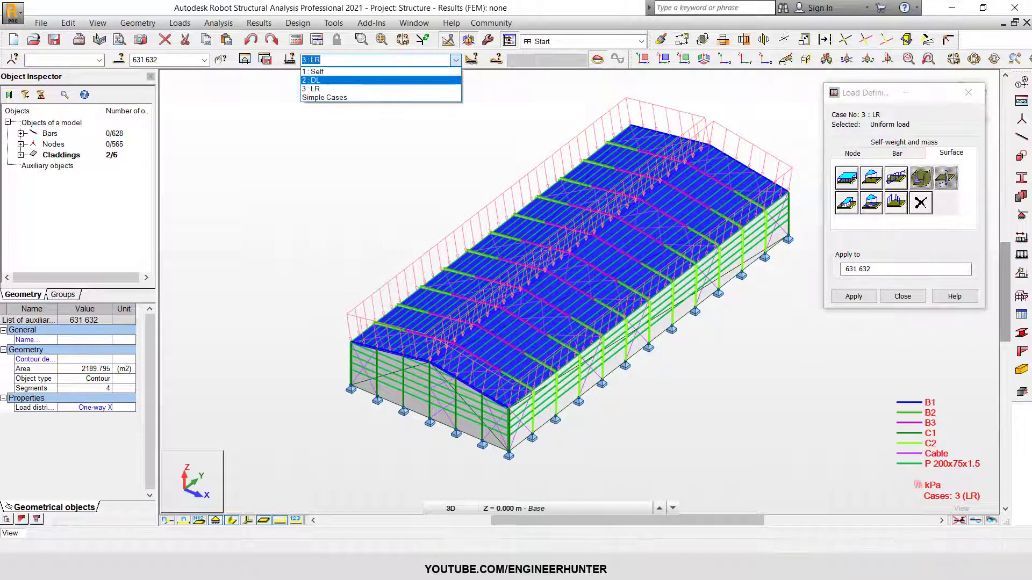
pyautogui.click(398, 79)
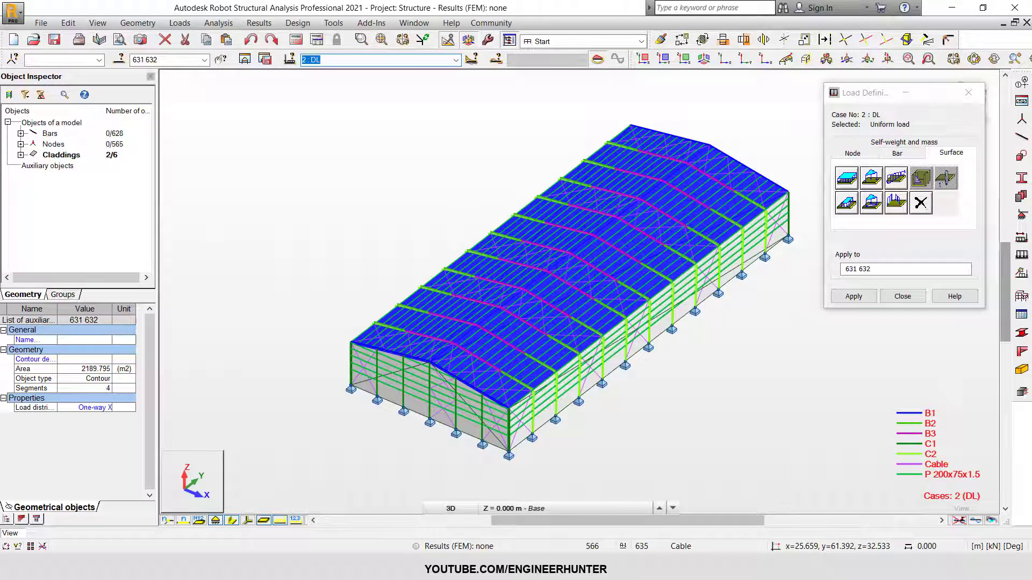
pyautogui.click(847, 179)
pyautogui.moveTo(922, 261); pyautogui.dragTo(896, 262)
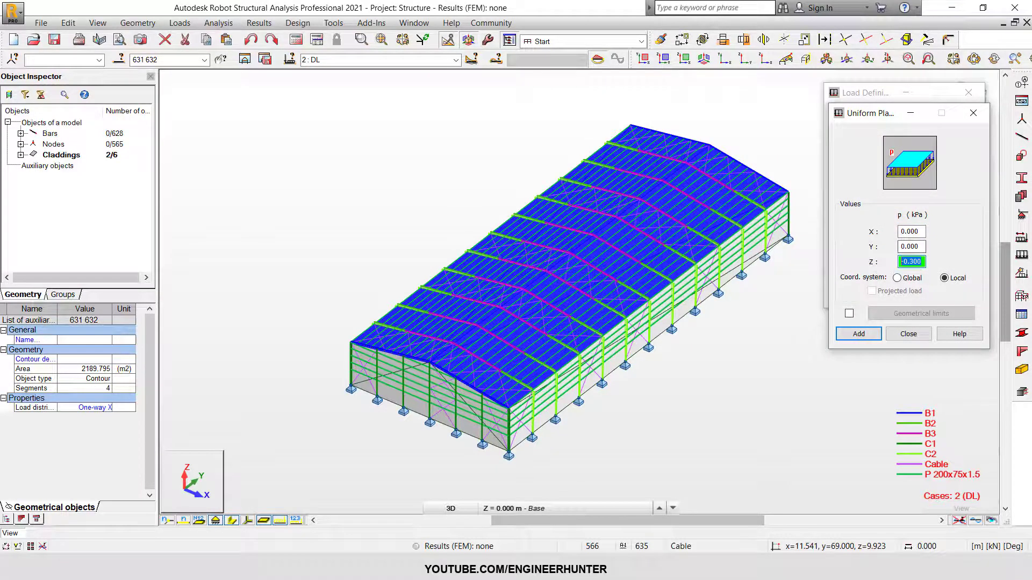
pyautogui.write('-0.1')
pyautogui.click(848, 330)
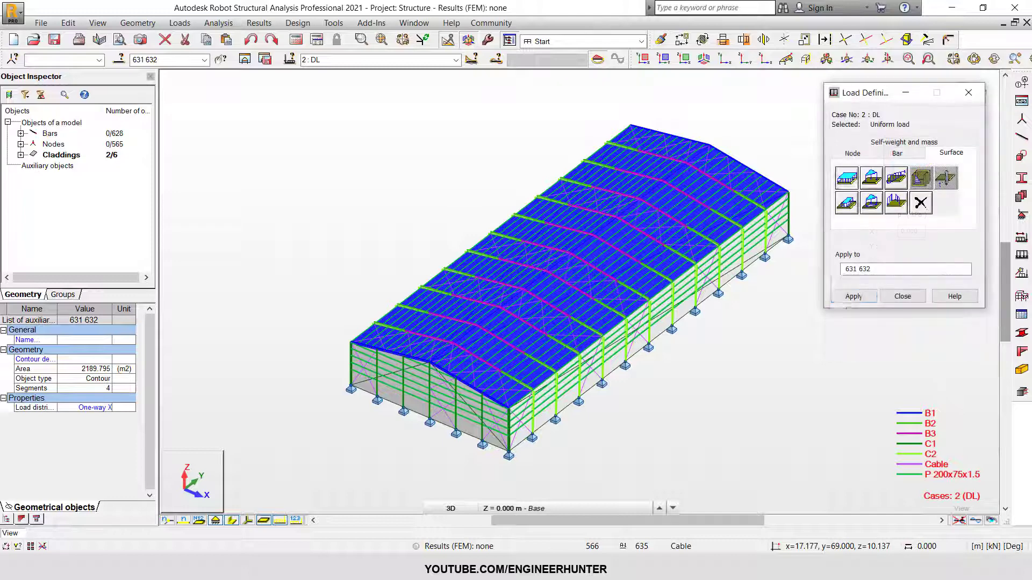
pyautogui.click(855, 296)
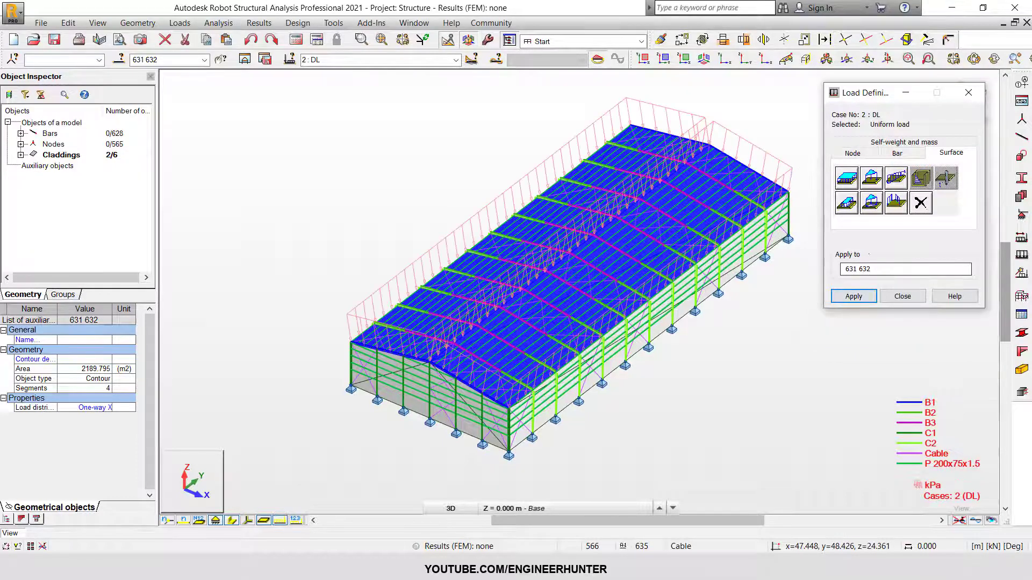
pyautogui.click(902, 296)
pyautogui.click(793, 212)
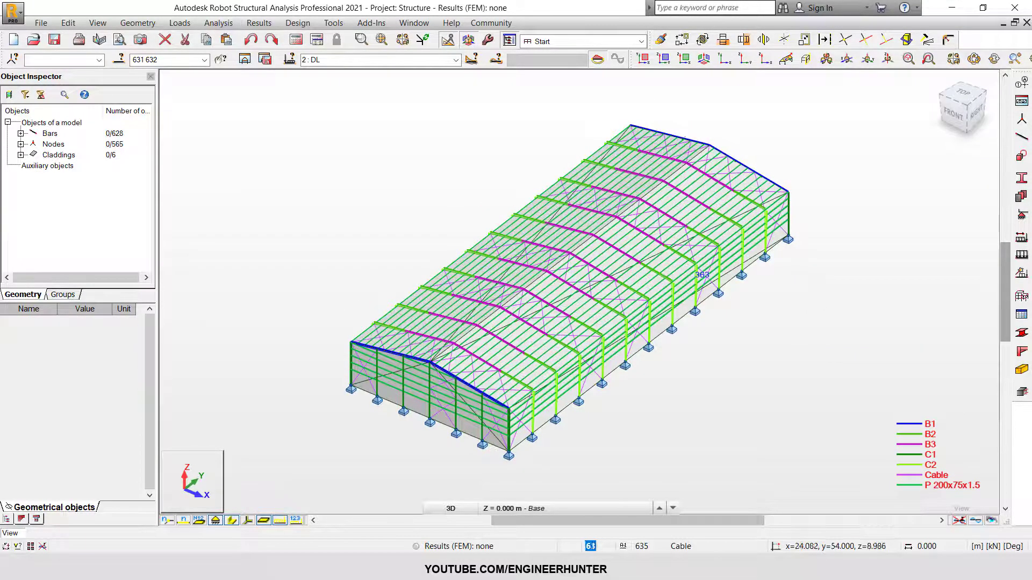
pyautogui.moveTo(526, 206); pyautogui.dragTo(531, 207, button='middle')
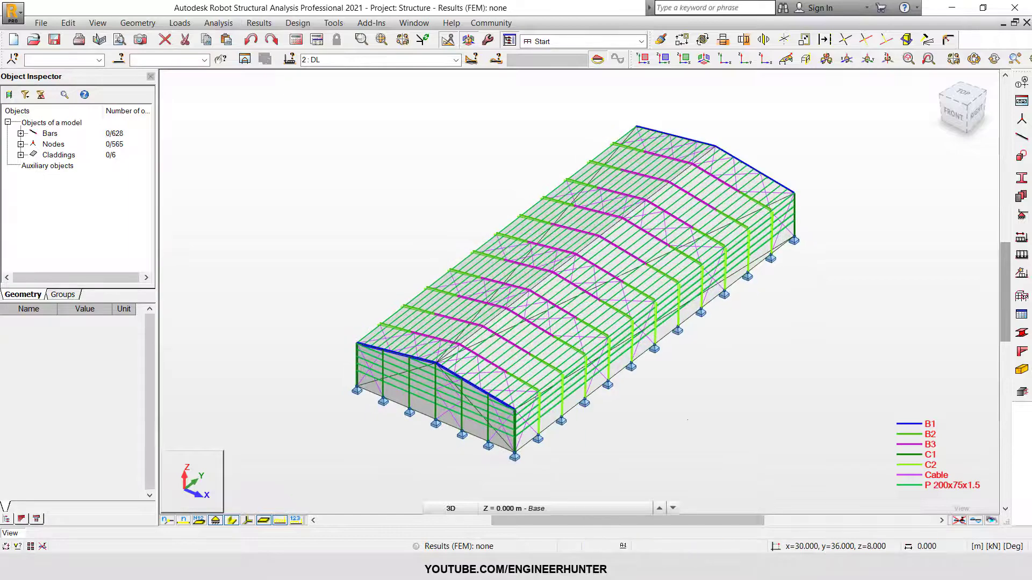
pyautogui.keyDown('shift'); pyautogui.moveTo(462, 236); pyautogui.dragTo(462, 213, button='middle'); pyautogui.keyUp('shift')
pyautogui.scroll(1, 516, 236)
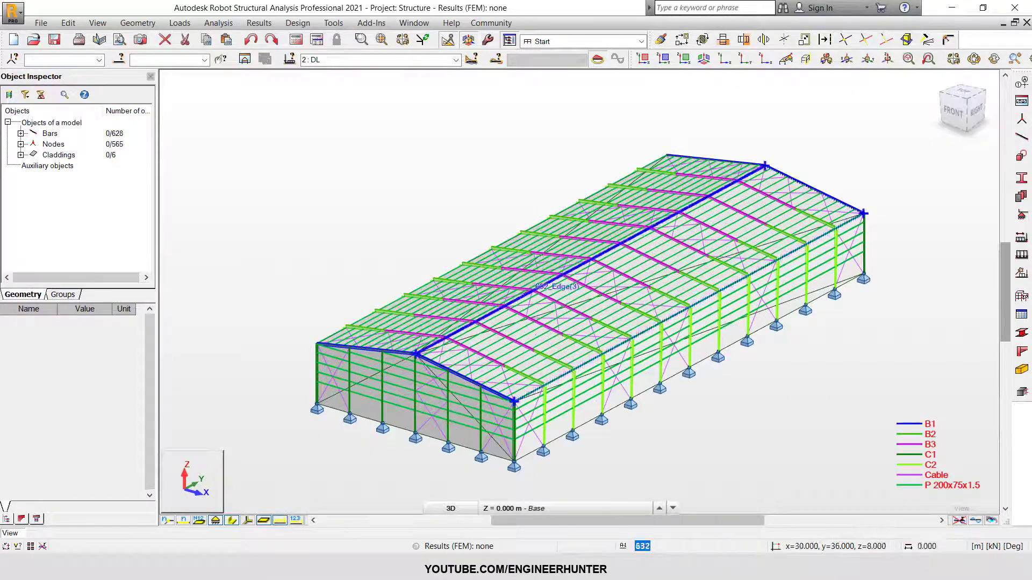
pyautogui.scroll(-1, 580, 282)
pyautogui.keyDown('shift'); pyautogui.moveTo(581, 282); pyautogui.dragTo(581, 307, button='middle'); pyautogui.keyUp('shift')
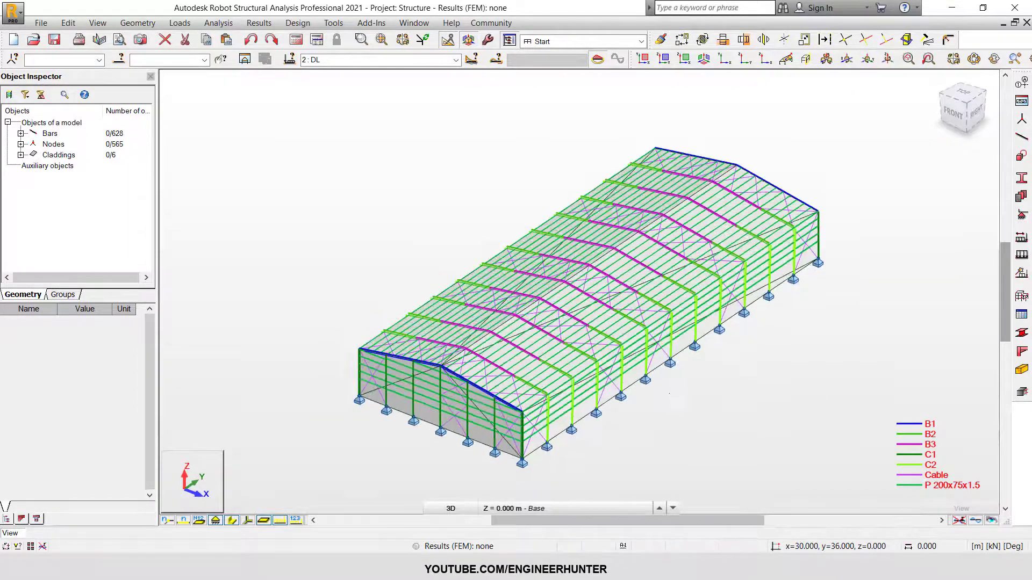
pyautogui.moveTo(562, 442); pyautogui.dragTo(562, 427, button='middle')
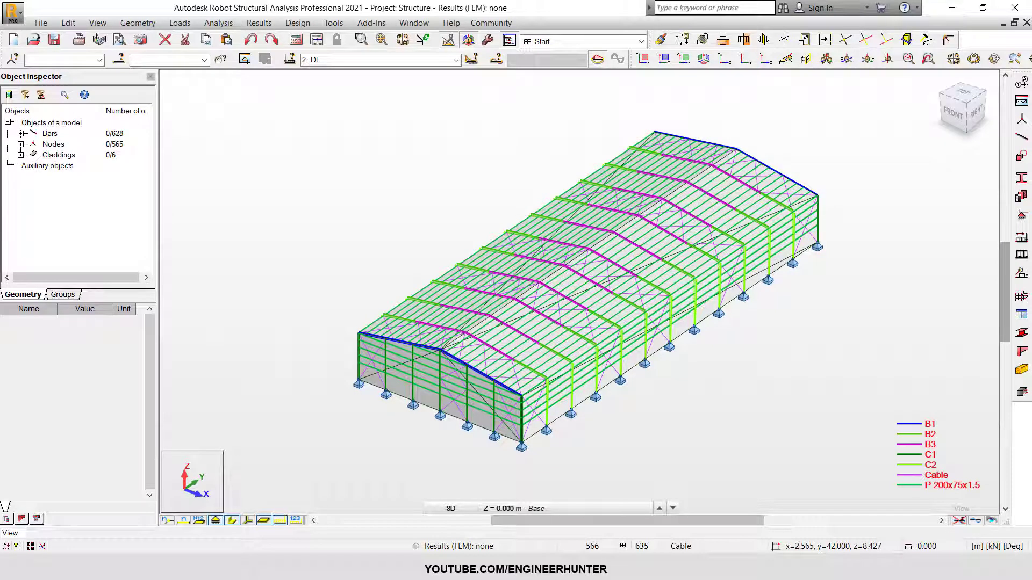
# - Set up a wind loads simulation for wind directions X+ and Y+ with a wind velocity of 30 m/s
pyautogui.click(179, 22)
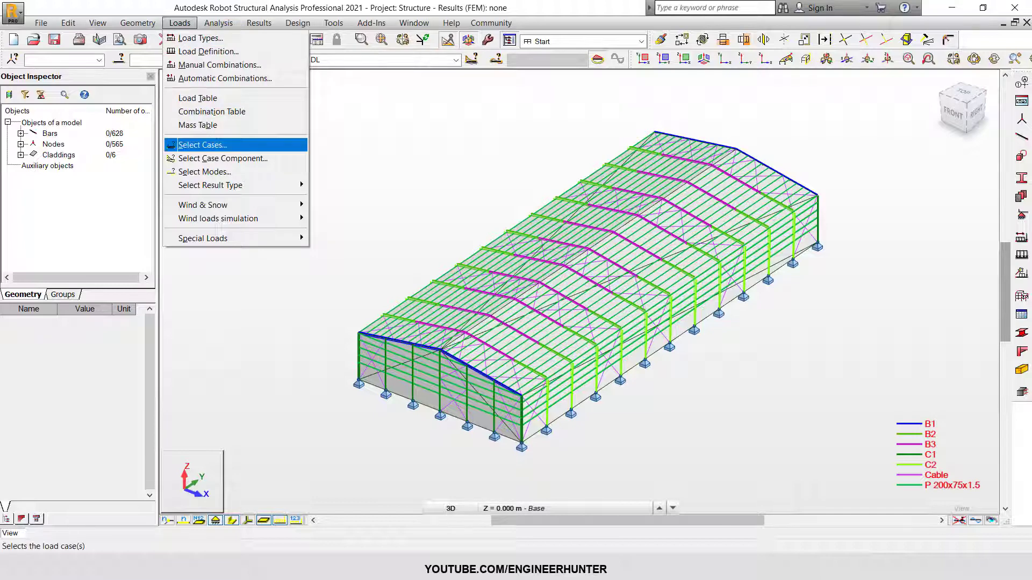
pyautogui.moveTo(226, 218)
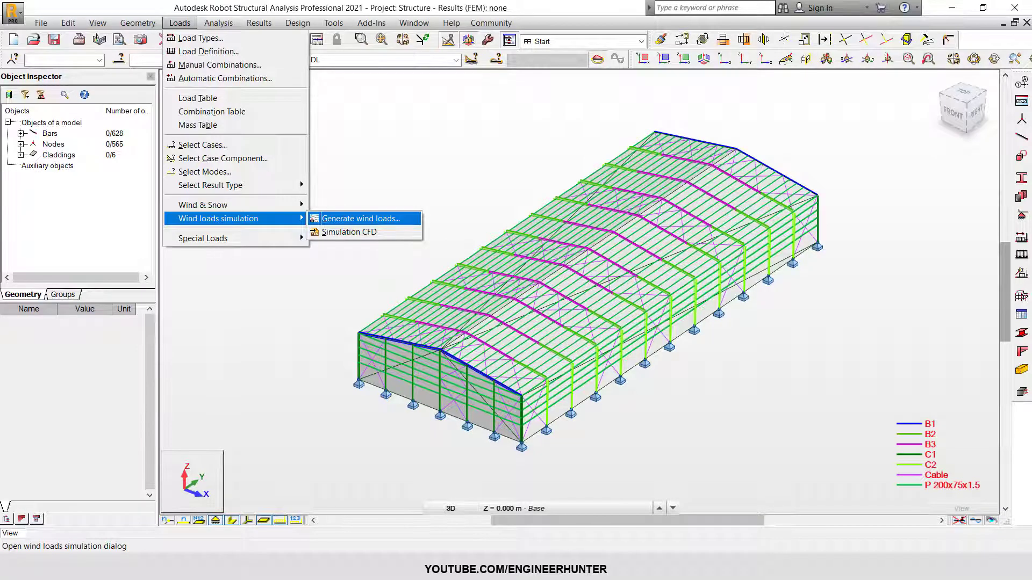
pyautogui.click(360, 219)
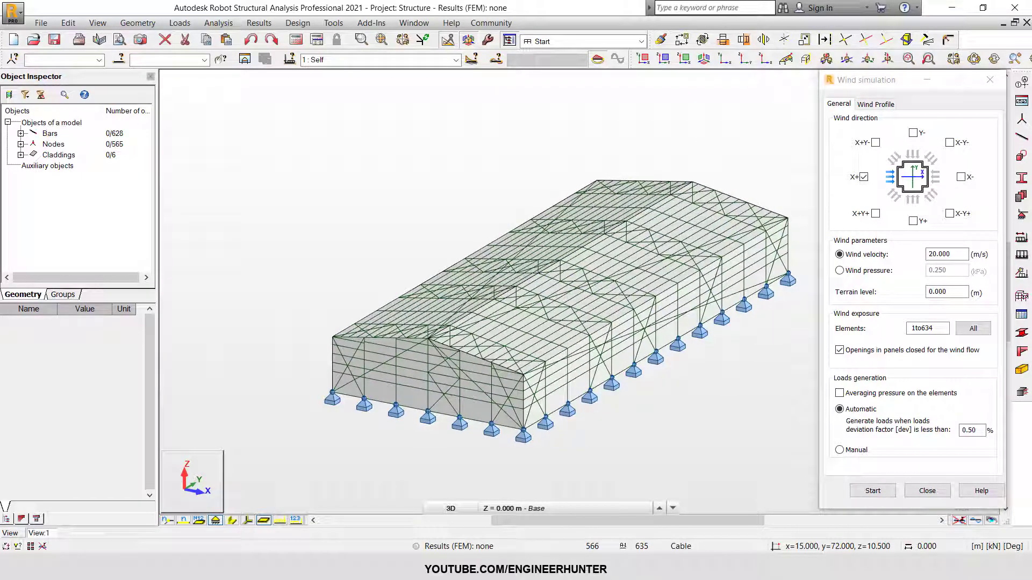
pyautogui.moveTo(880, 79); pyautogui.dragTo(829, 80)
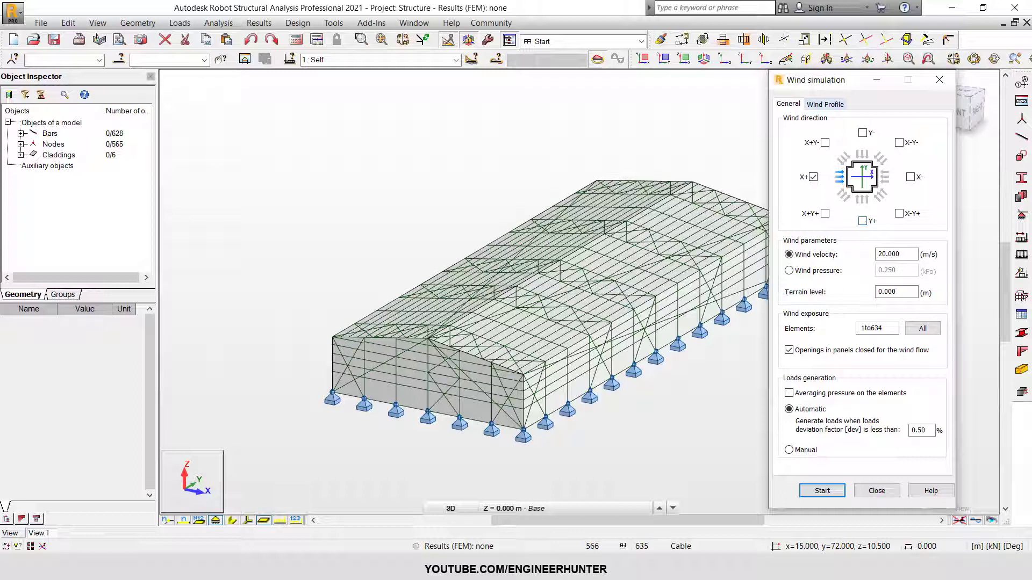
pyautogui.click(863, 221)
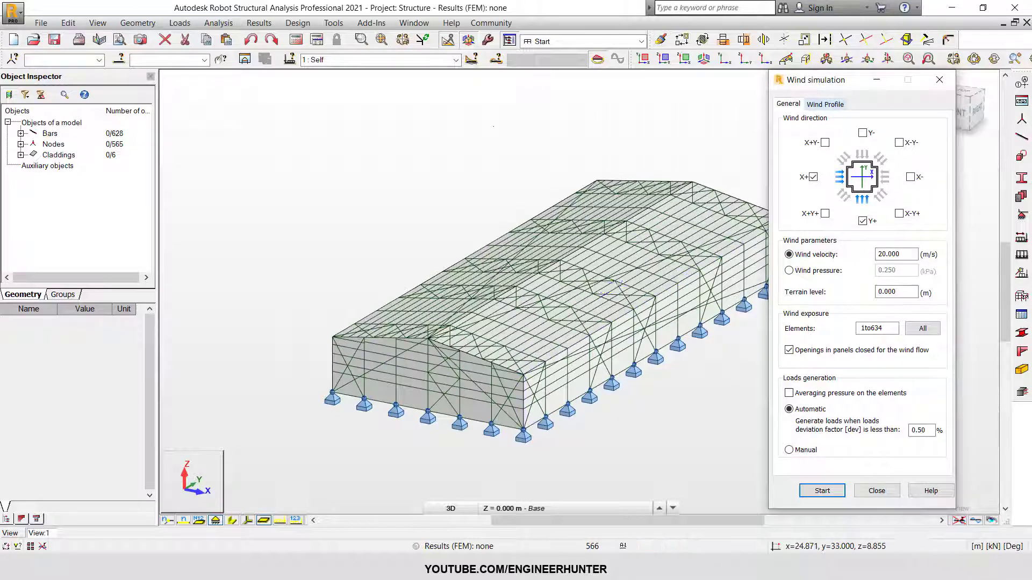
pyautogui.scroll(-1, 493, 126)
pyautogui.keyDown('shift'); pyautogui.moveTo(642, 193); pyautogui.dragTo(626, 233, button='middle'); pyautogui.keyUp('shift')
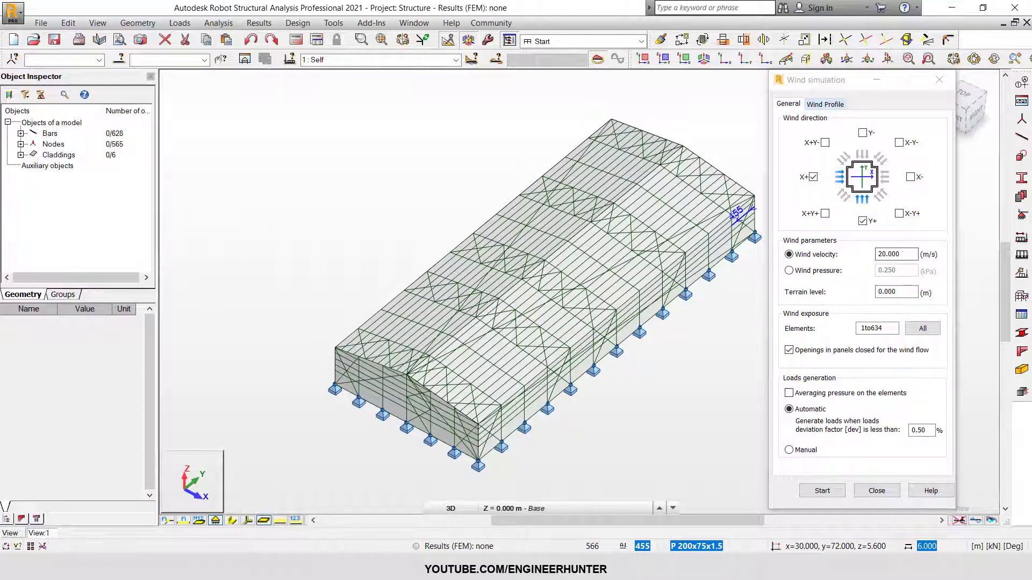
pyautogui.moveTo(903, 254); pyautogui.dragTo(877, 254)
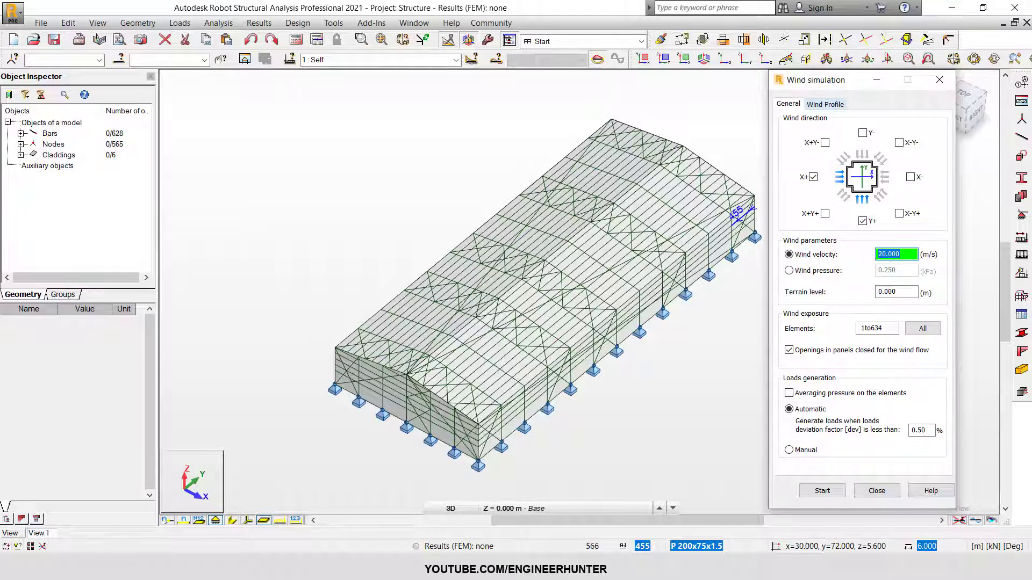
pyautogui.write('30')
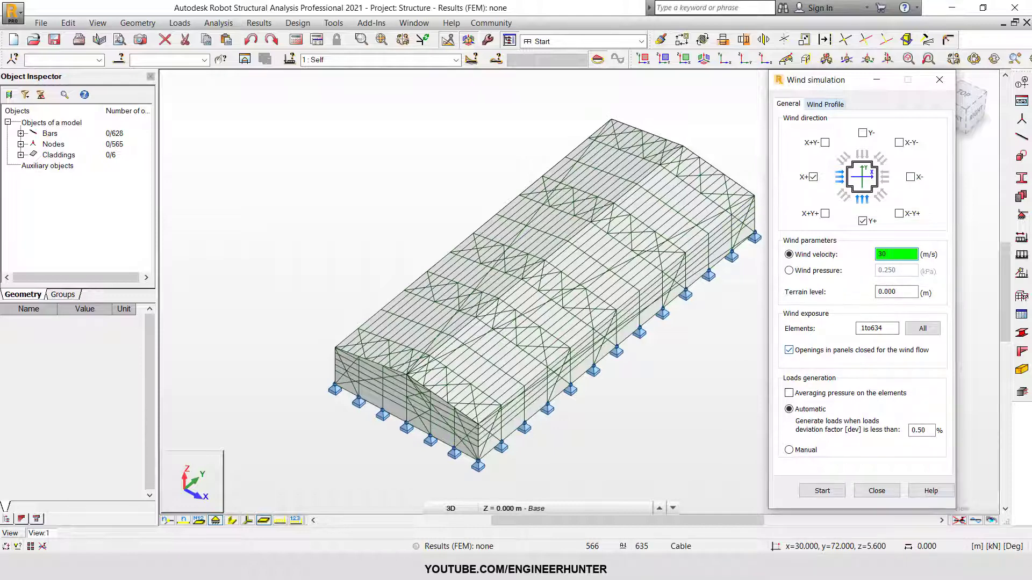
# - Select all claddings and use their list, 629to634, as the elements exposed to wind
pyautogui.rightClick(55, 156)
pyautogui.click(82, 186)
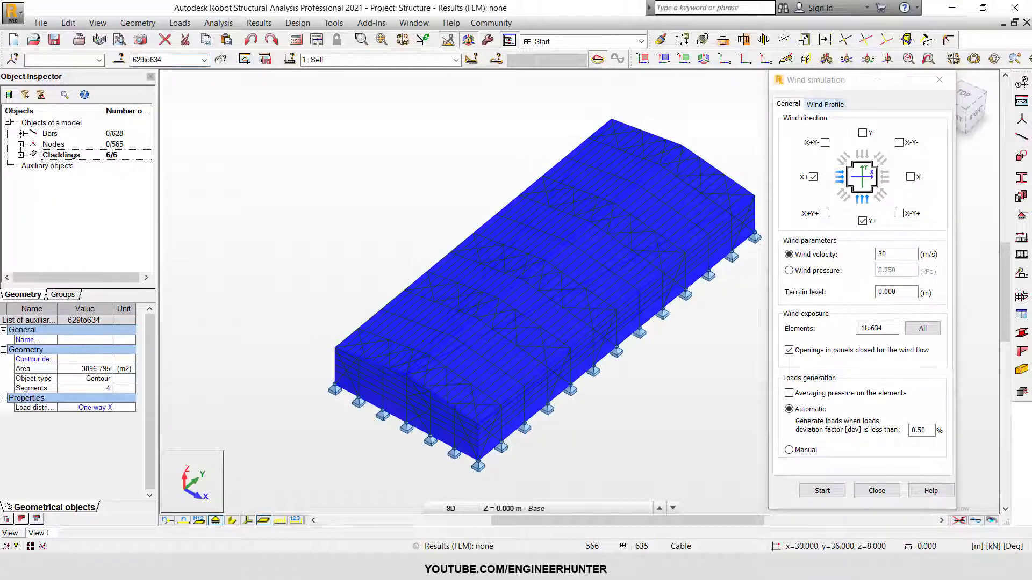
pyautogui.doubleClick(149, 59)
pyautogui.hotkey('ctrl', 'c')
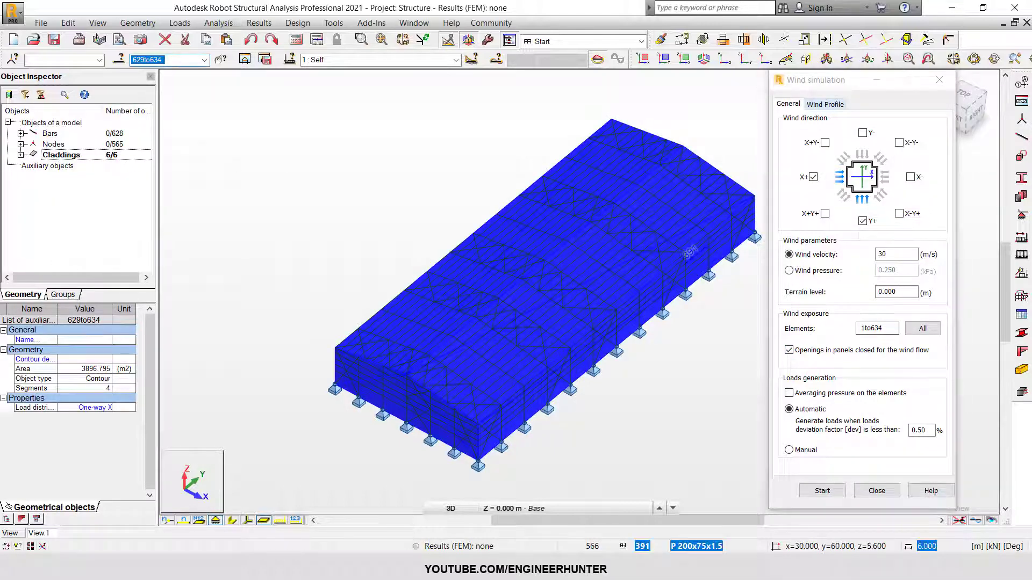
pyautogui.click(877, 328)
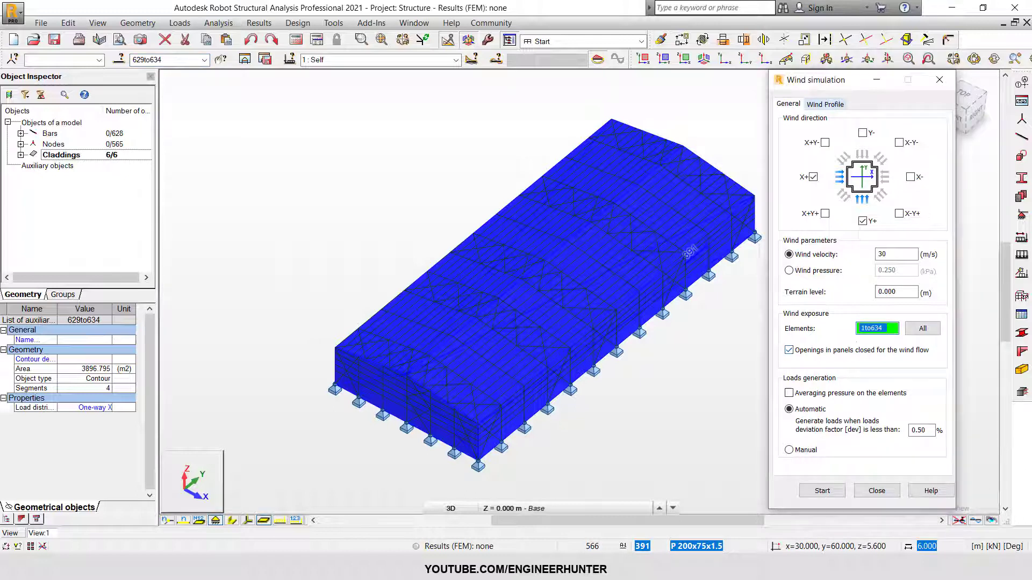
pyautogui.hotkey('ctrl', 'v')
# - Check the wind profile, run the simulation to generate the X+ and Y+ wind loads, and close the simulation and its view
pyautogui.click(825, 104)
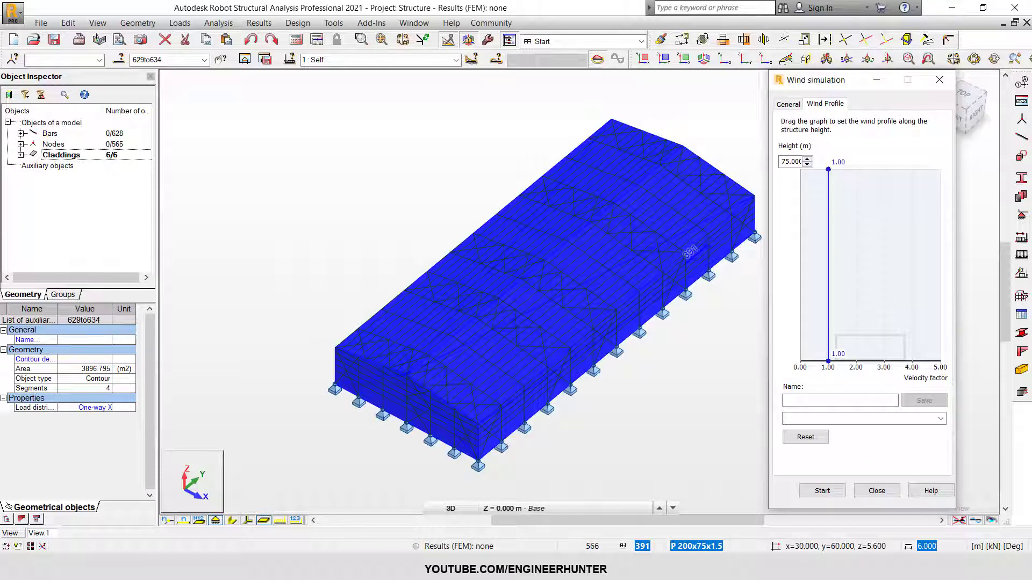
pyautogui.click(789, 104)
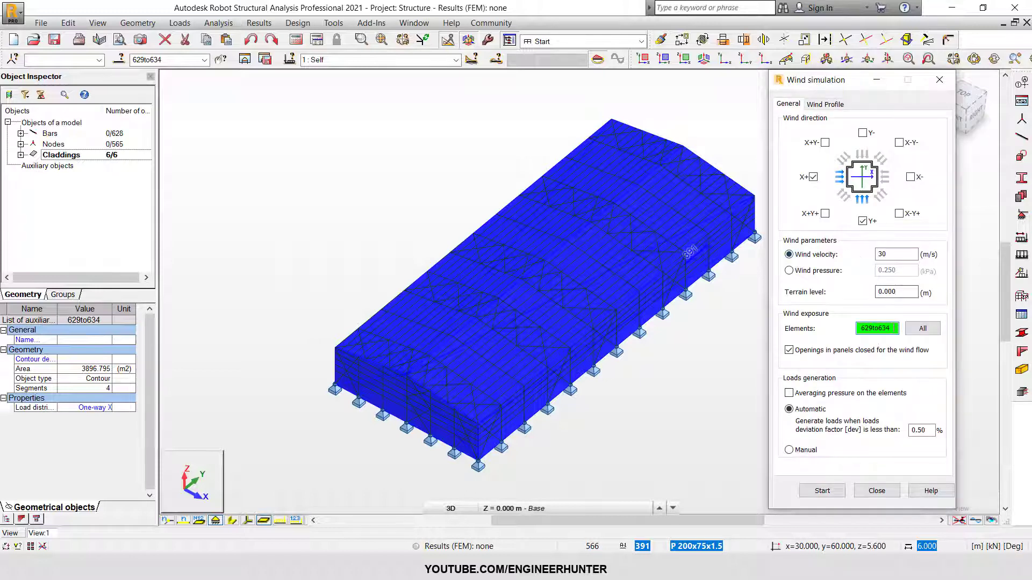
pyautogui.click(823, 491)
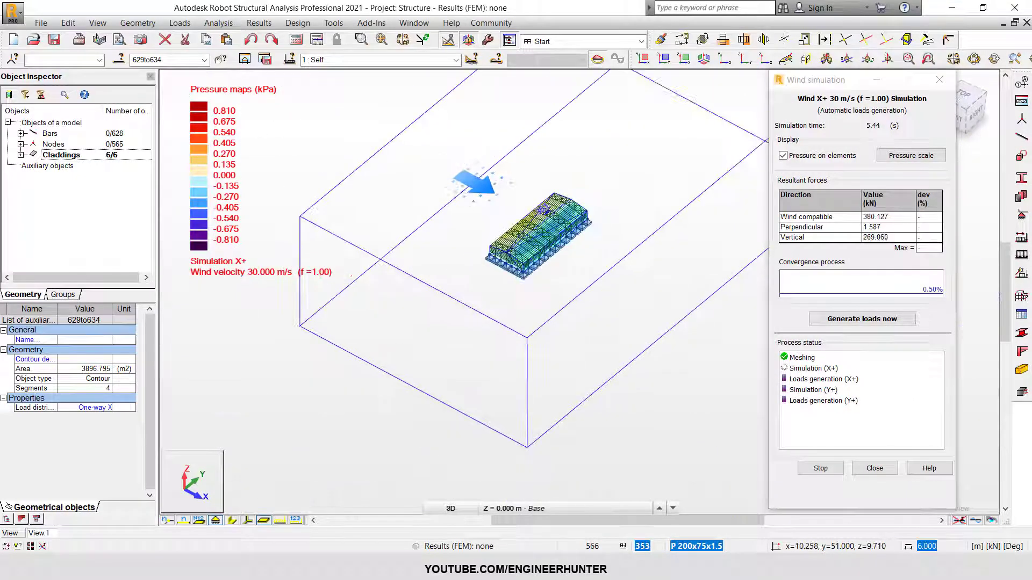
pyautogui.scroll(5, 532, 223)
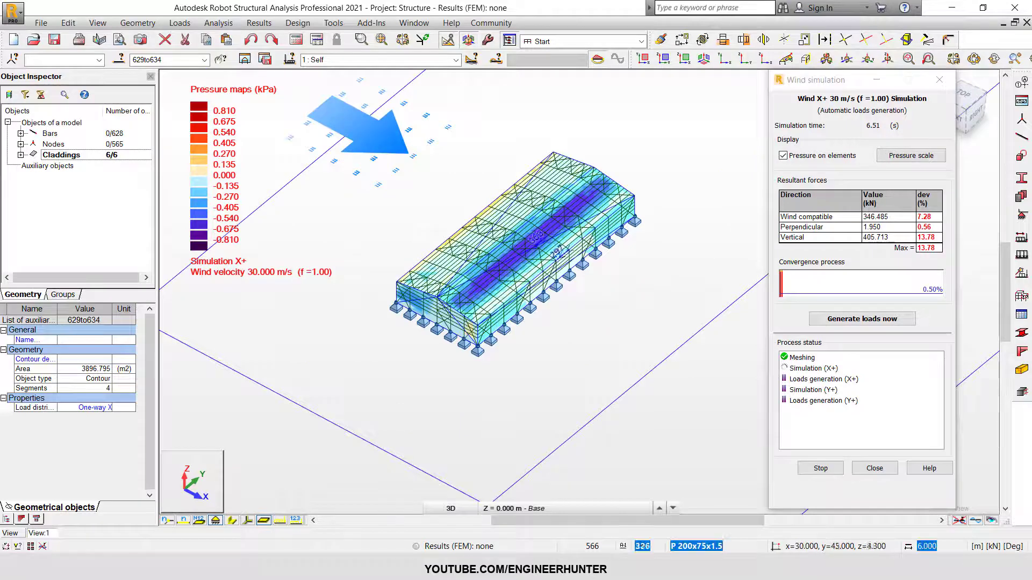
pyautogui.click(691, 315)
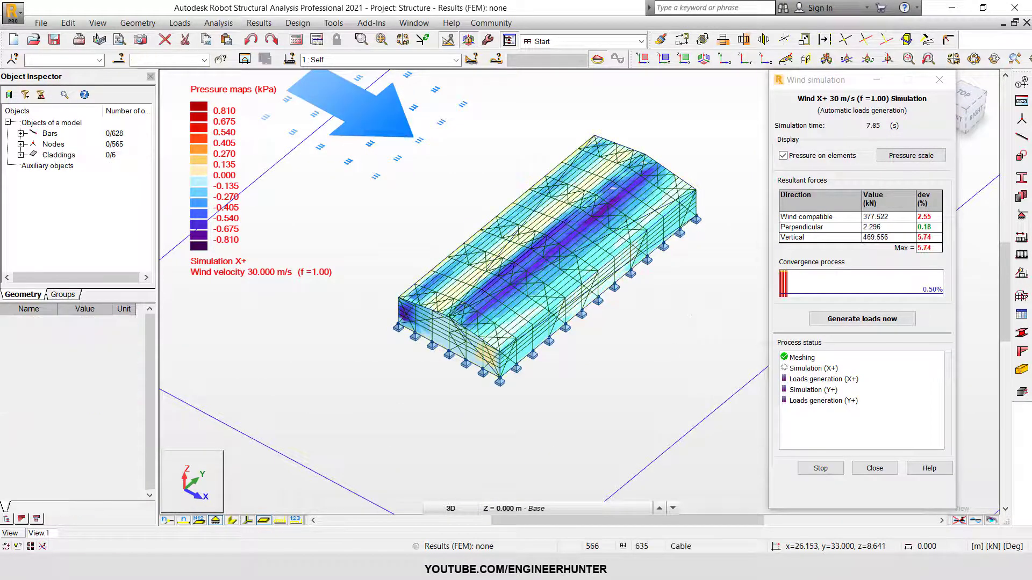
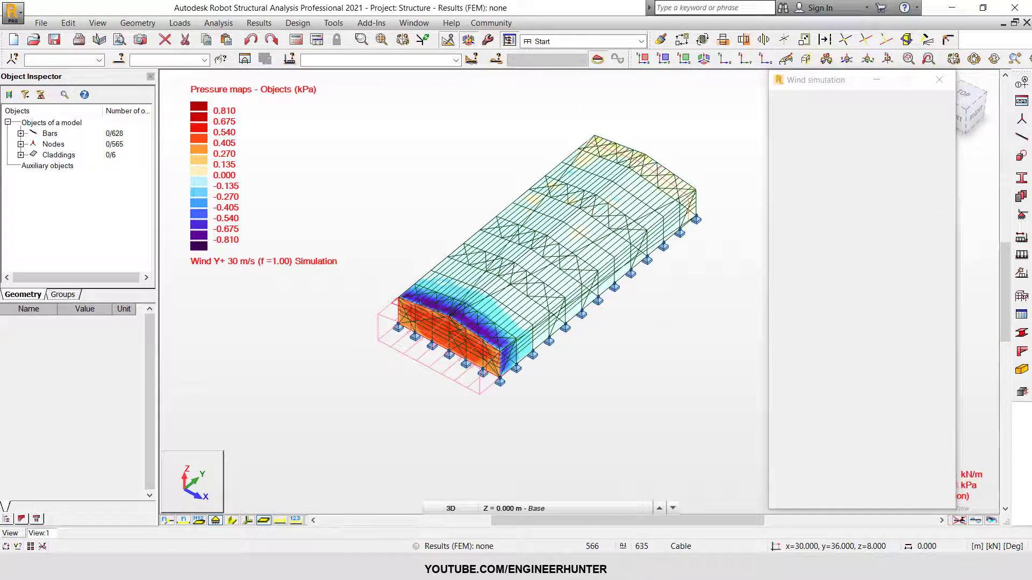
pyautogui.click(594, 300)
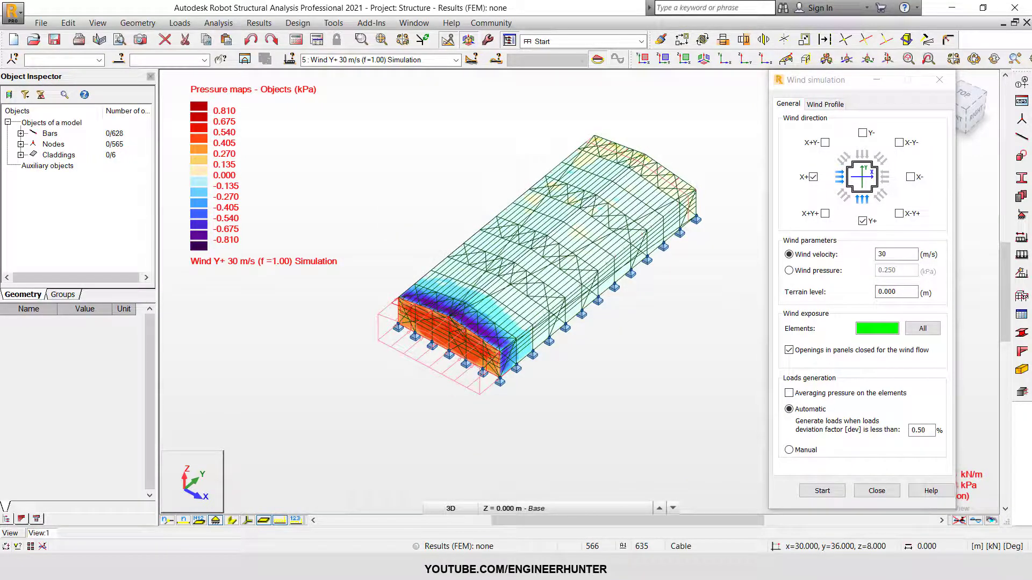
pyautogui.click(939, 79)
pyautogui.click(1026, 23)
# - Generate the computational model of the hall and dismiss the calculation messages
pyautogui.scroll(-2, 694, 303)
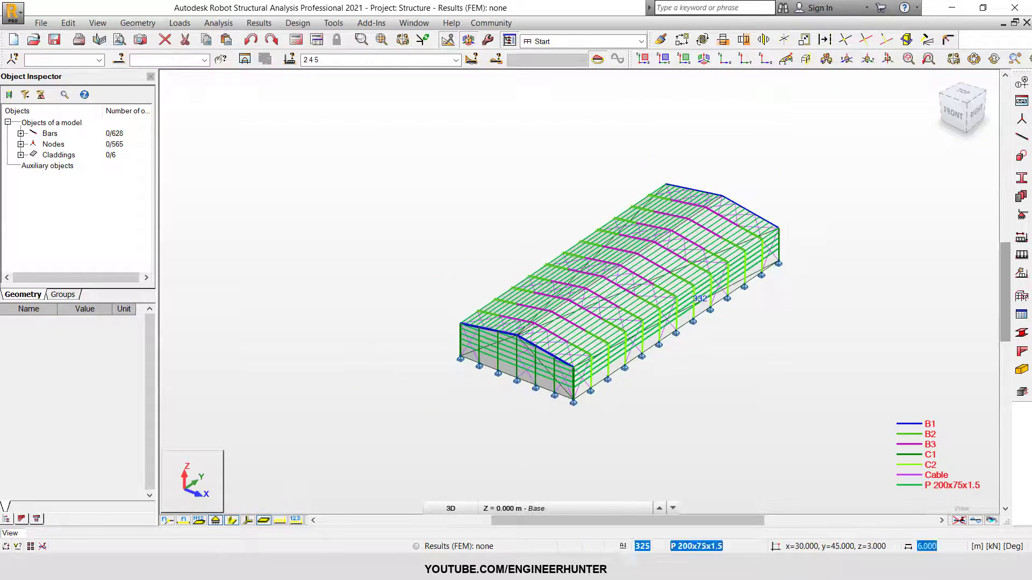
pyautogui.scroll(1, 698, 317)
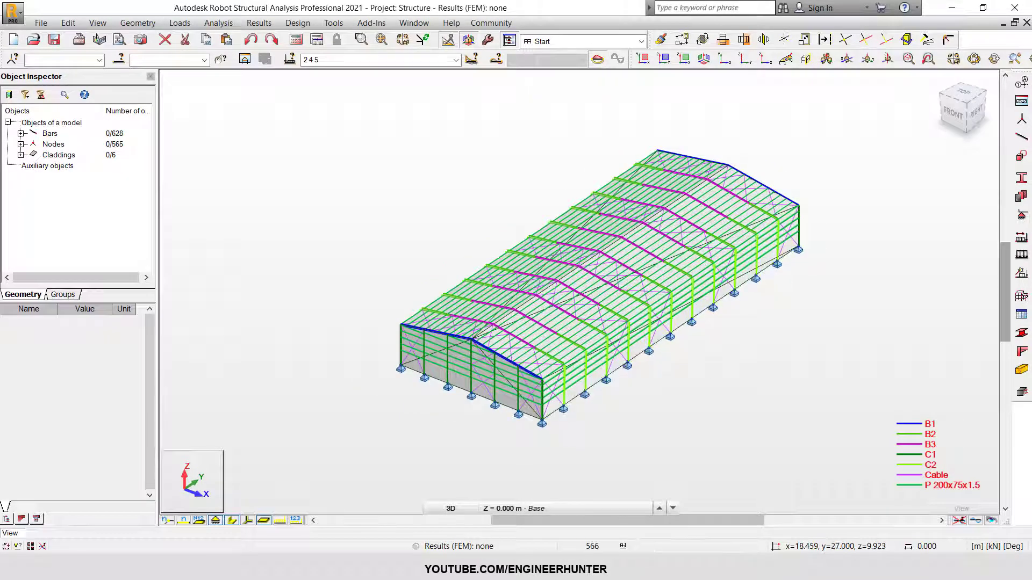
pyautogui.keyDown('shift'); pyautogui.moveTo(698, 317); pyautogui.dragTo(711, 307, button='middle'); pyautogui.keyUp('shift')
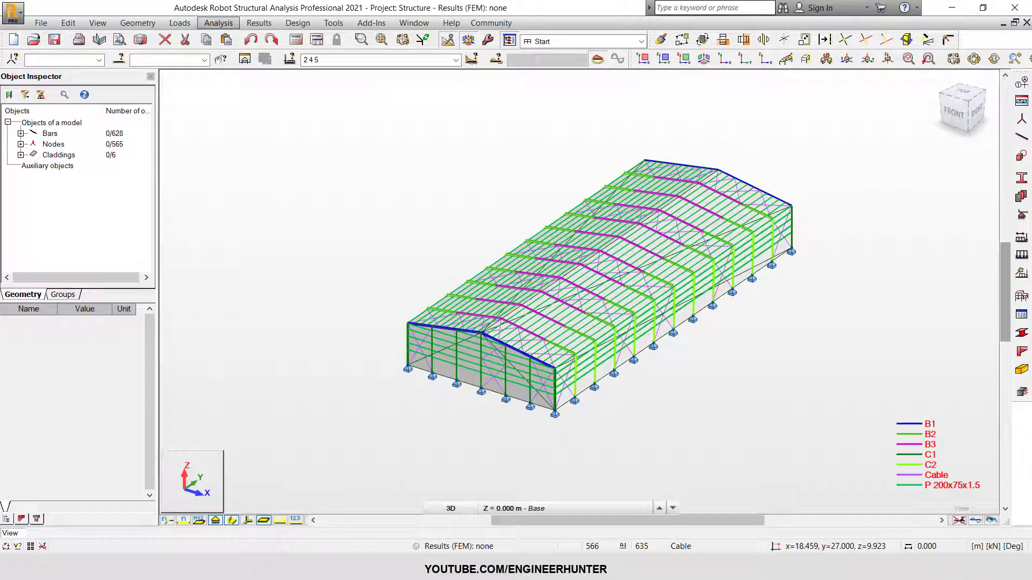
pyautogui.scroll(1, 607, 320)
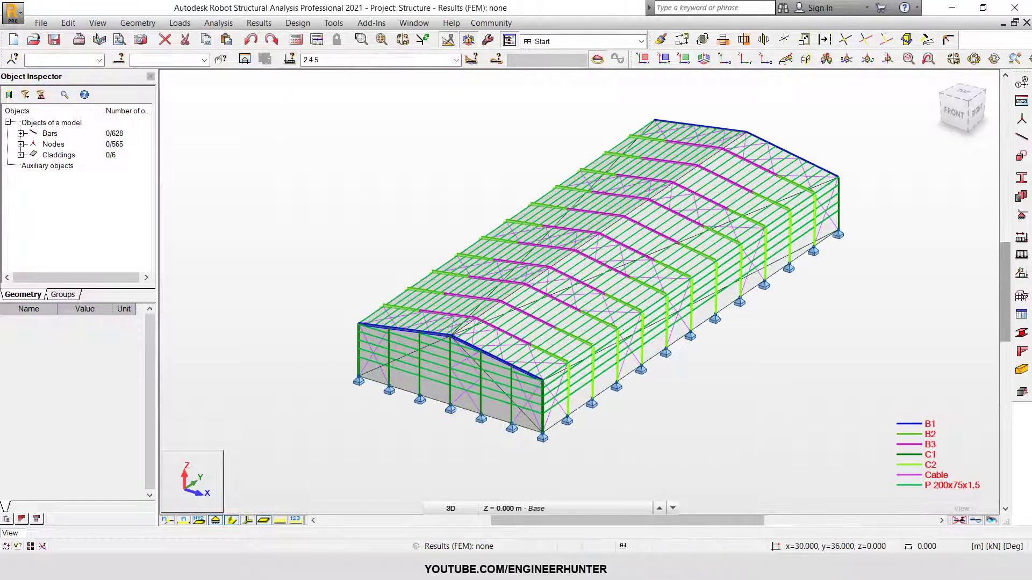
pyautogui.keyDown('shift'); pyautogui.moveTo(588, 424); pyautogui.dragTo(571, 423, button='middle'); pyautogui.keyUp('shift')
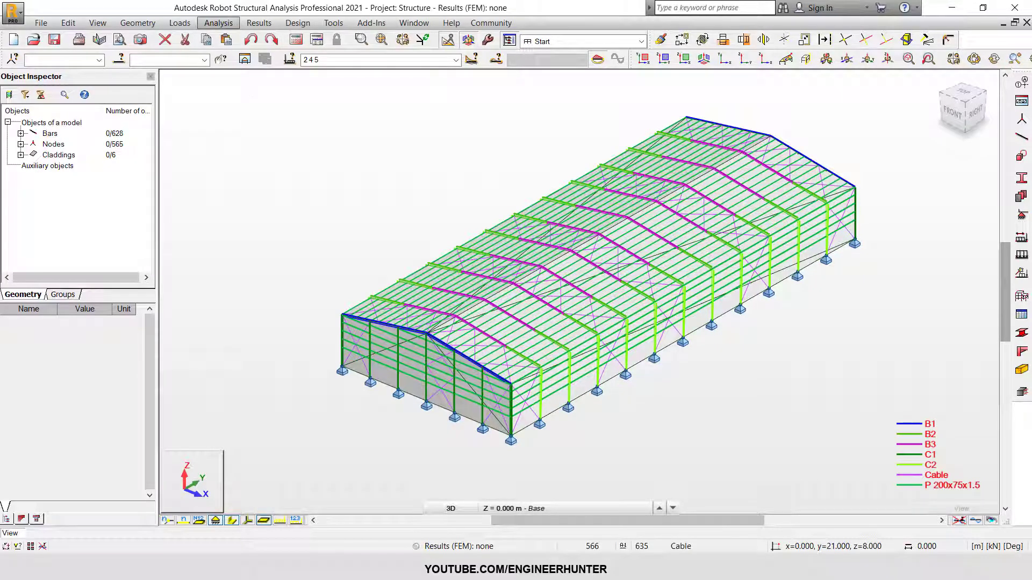
pyautogui.click(218, 23)
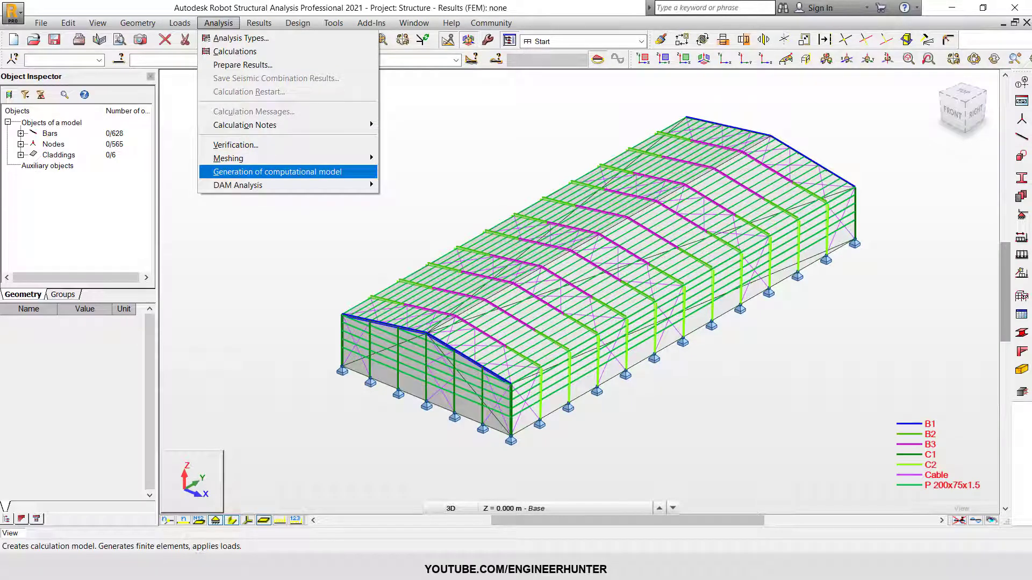
pyautogui.click(301, 172)
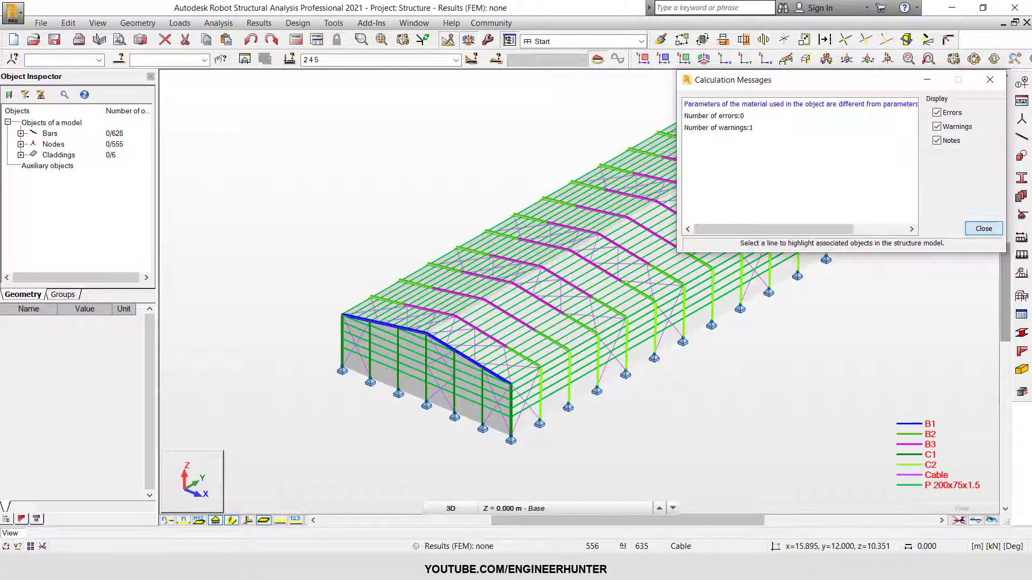
pyautogui.click(983, 229)
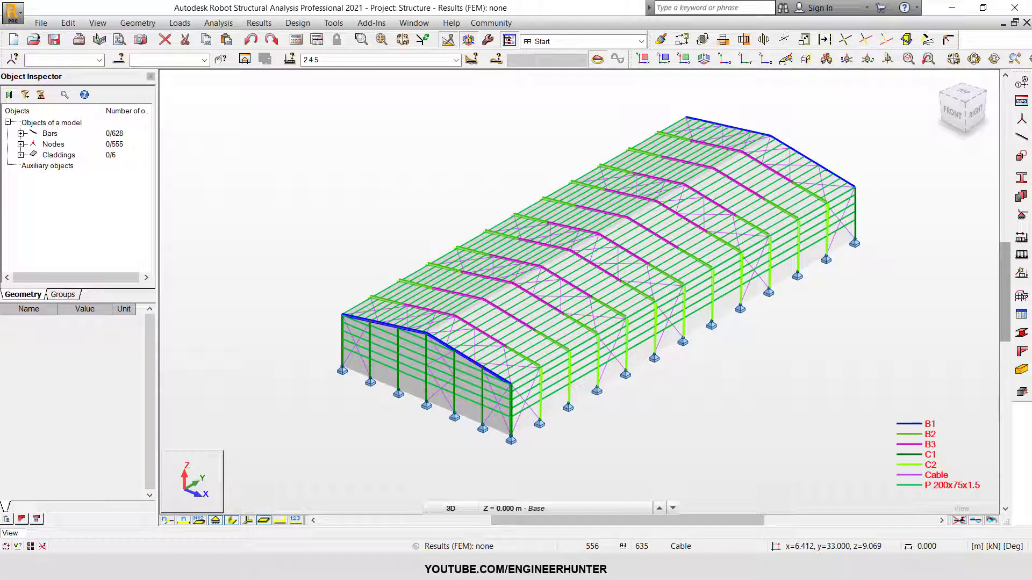
# - Turn on the display of load distribution regions for the model
pyautogui.hotkey('ctrl', 'd')
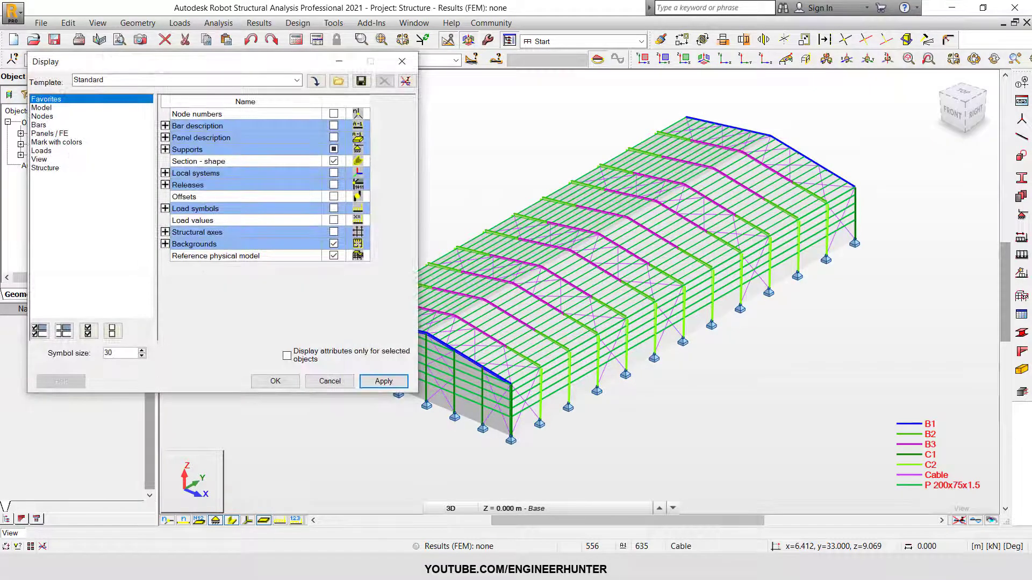
pyautogui.click(42, 151)
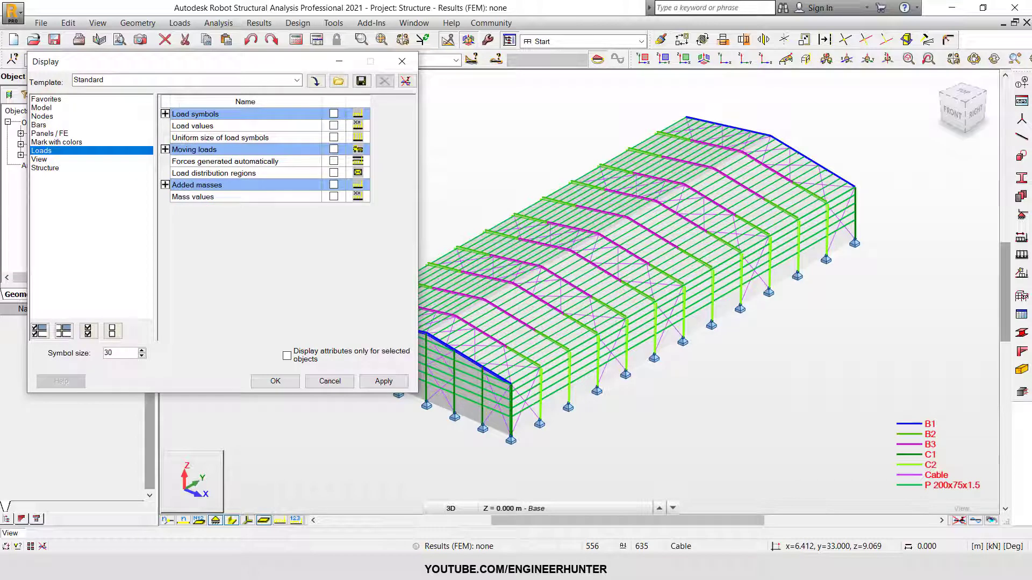
pyautogui.click(334, 173)
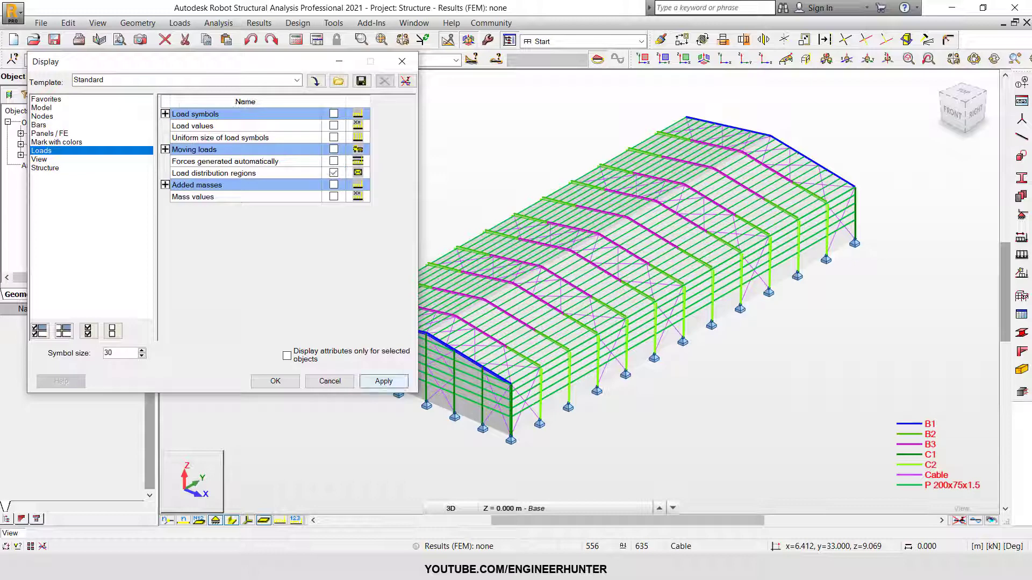
pyautogui.click(384, 381)
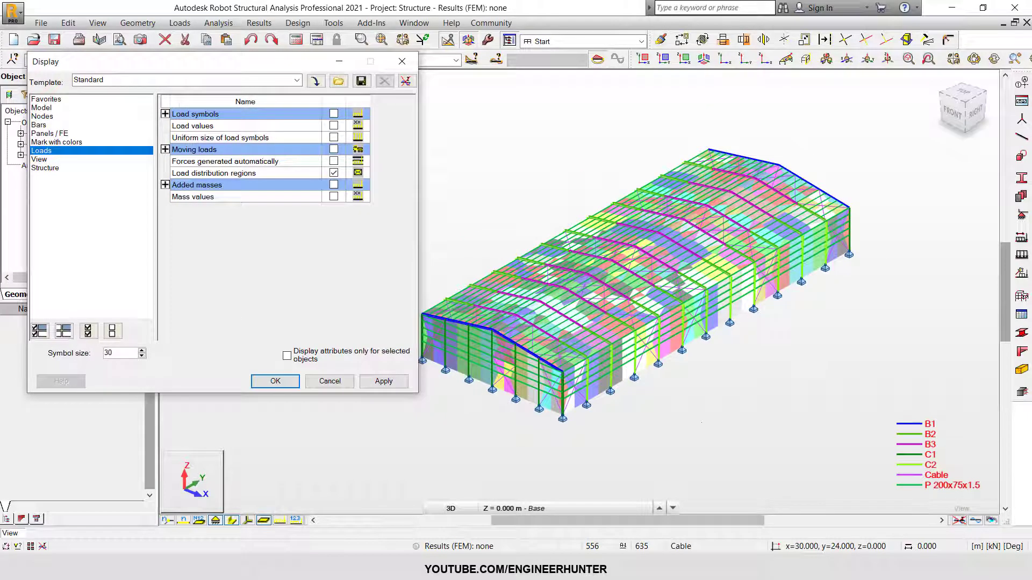
# - Examine the load distribution regions on the gable wall, side wall and roof around the cable bracing, and close the display settings
pyautogui.moveTo(490, 318); pyautogui.dragTo(532, 280, button='middle')
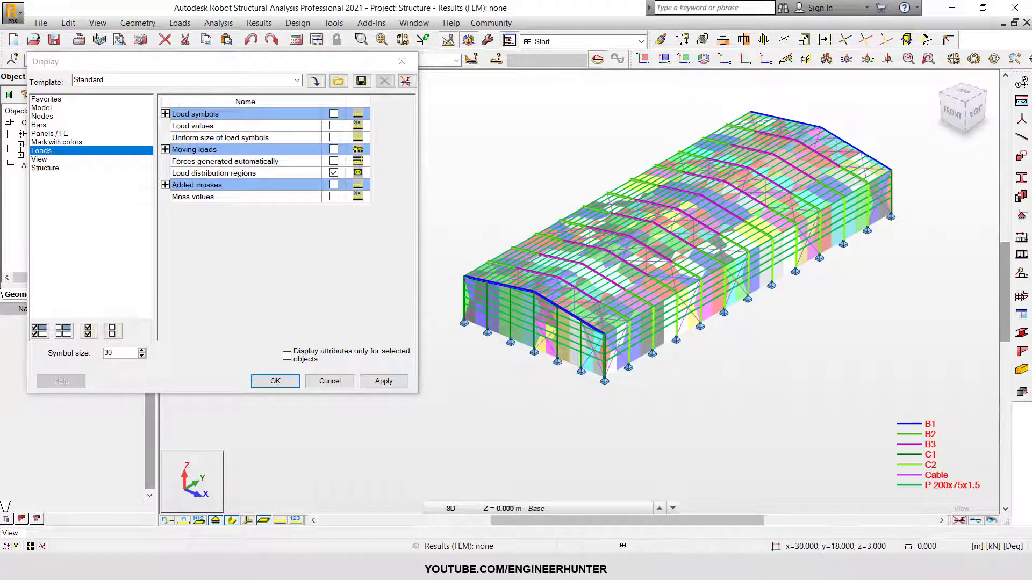
pyautogui.keyDown('shift'); pyautogui.moveTo(678, 323); pyautogui.dragTo(690, 354, button='middle'); pyautogui.keyUp('shift')
pyautogui.scroll(8, 690, 356)
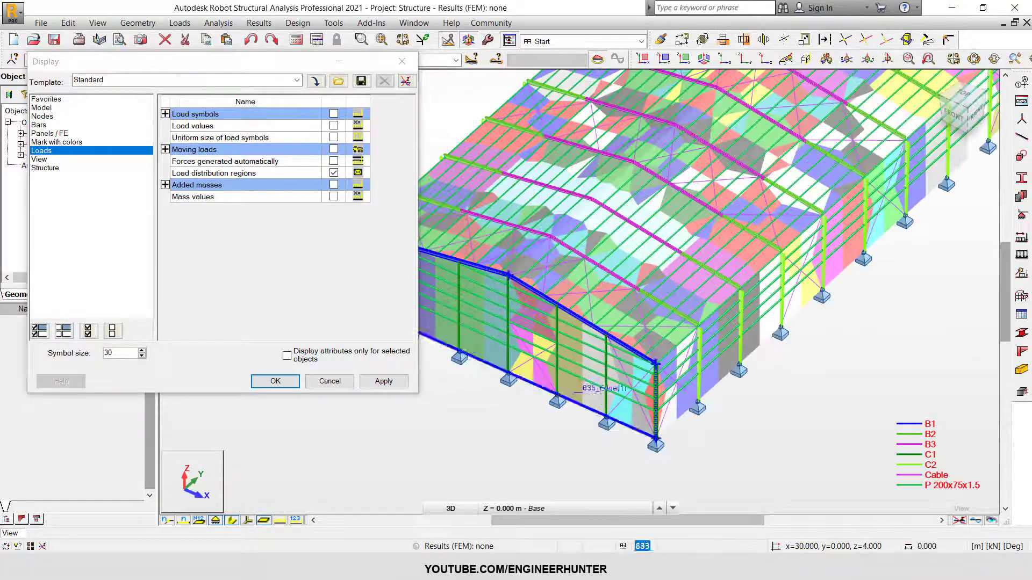
pyautogui.scroll(4, 688, 322)
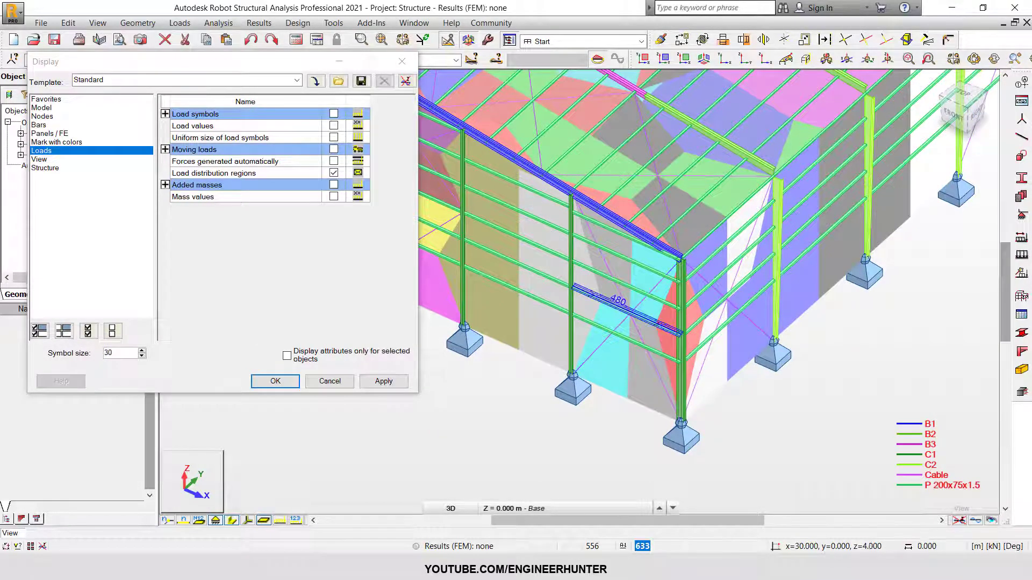
pyautogui.scroll(-3, 771, 378)
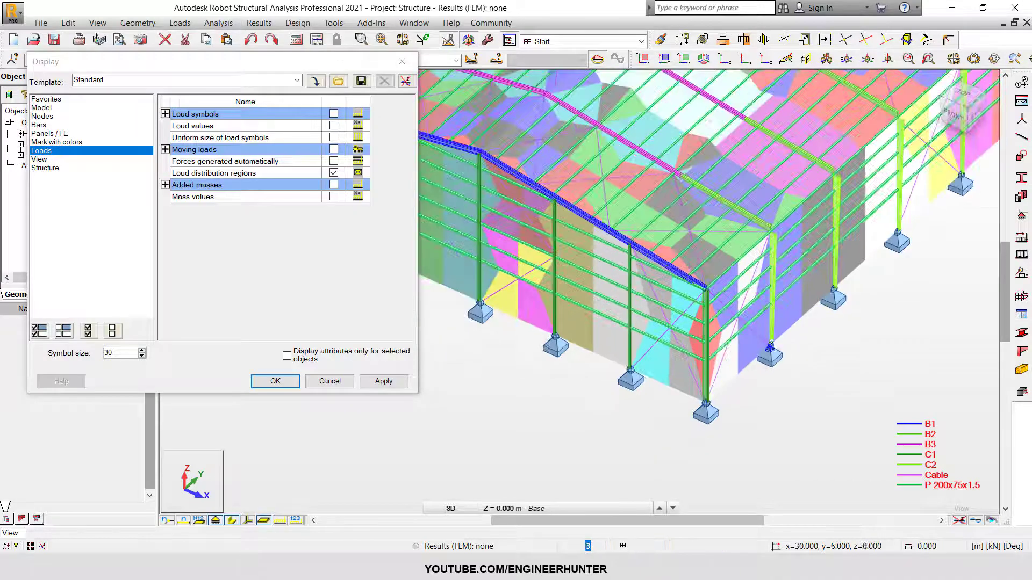
pyautogui.scroll(4, 681, 314)
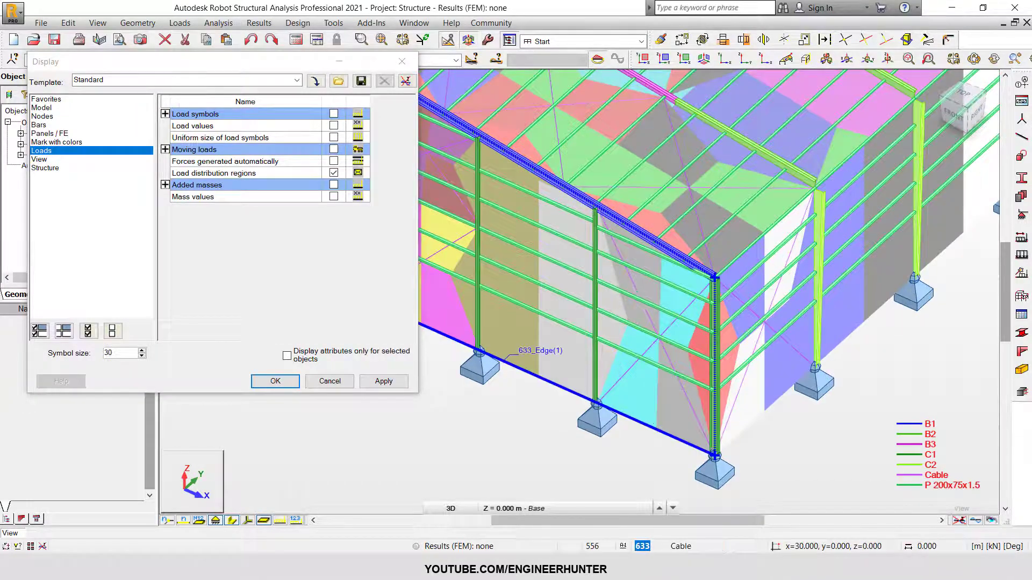
pyautogui.scroll(-1, 680, 395)
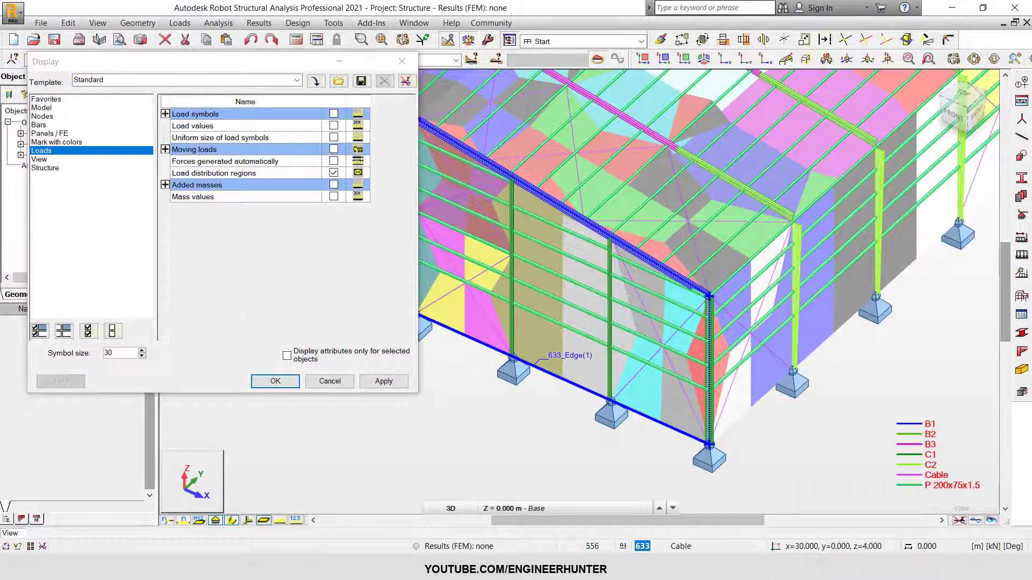
pyautogui.scroll(-3, 671, 390)
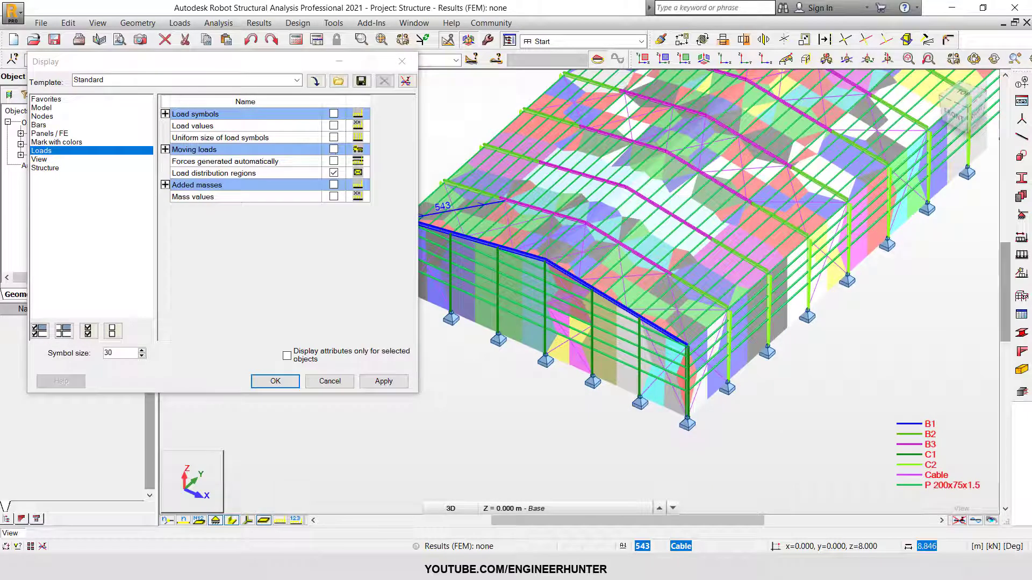
pyautogui.click(329, 381)
# - Select a cable brace in the gable end and extend the selection to all similar Cable bars, 533to628
pyautogui.scroll(1, 690, 416)
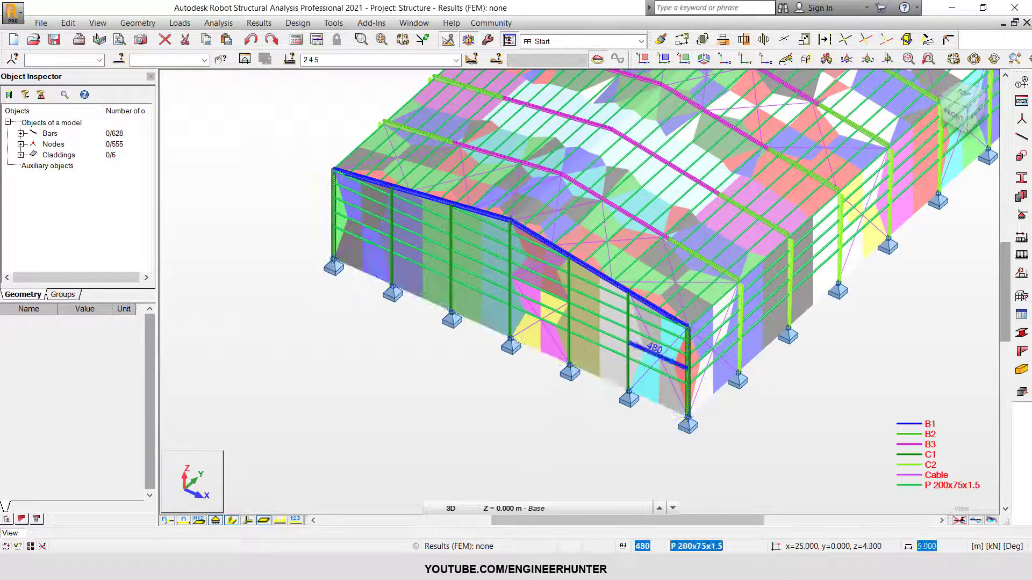
pyautogui.scroll(1, 689, 416)
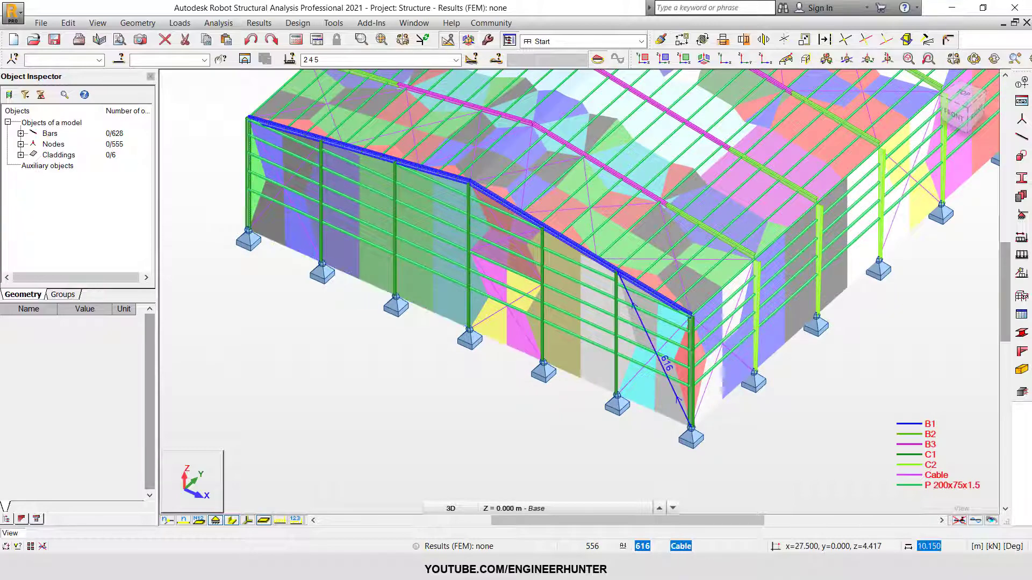
pyautogui.click(655, 351)
pyautogui.rightClick(583, 364)
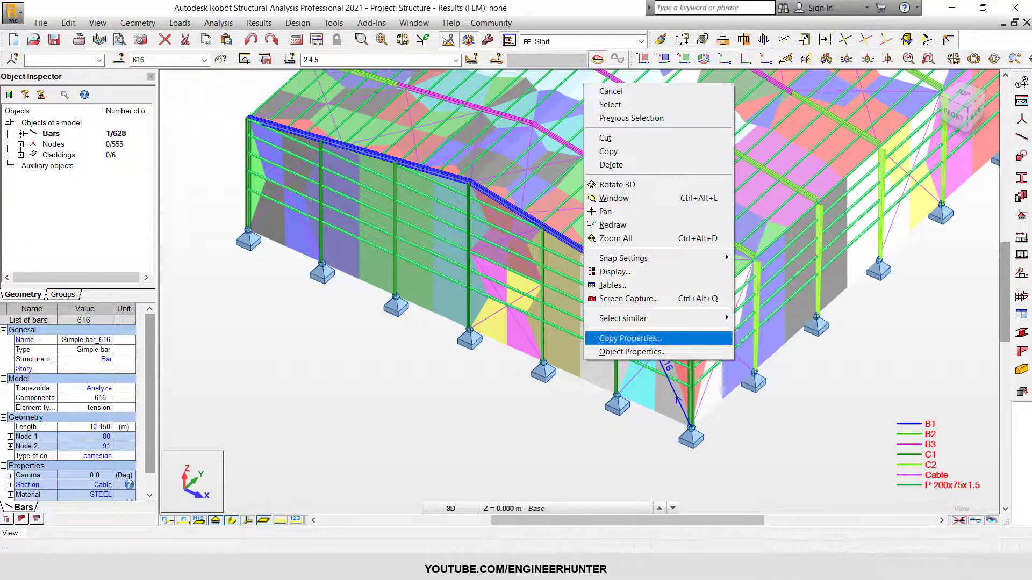
pyautogui.moveTo(645, 318)
pyautogui.click(779, 332)
pyautogui.scroll(-5, 678, 399)
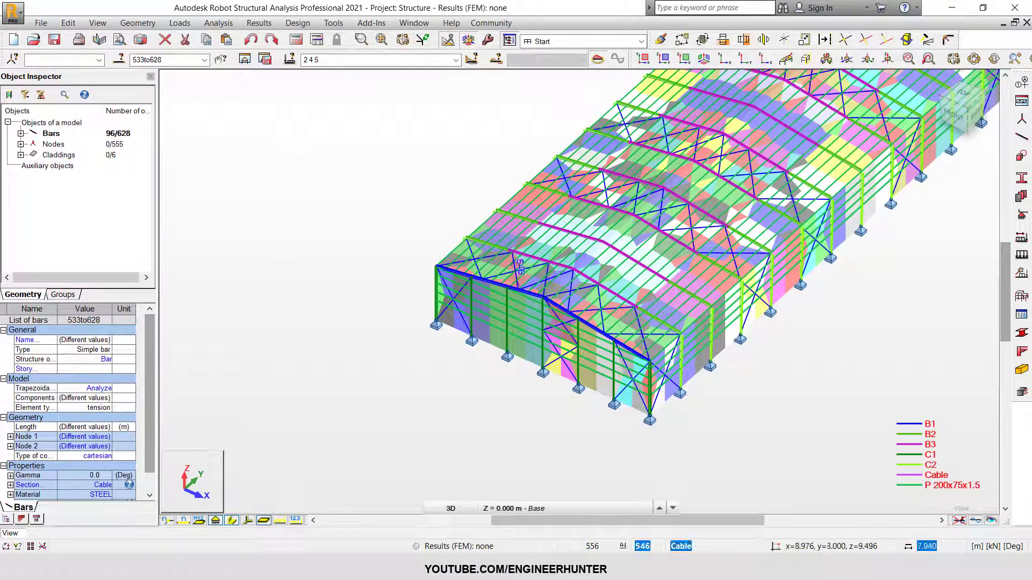
pyautogui.scroll(4, 678, 385)
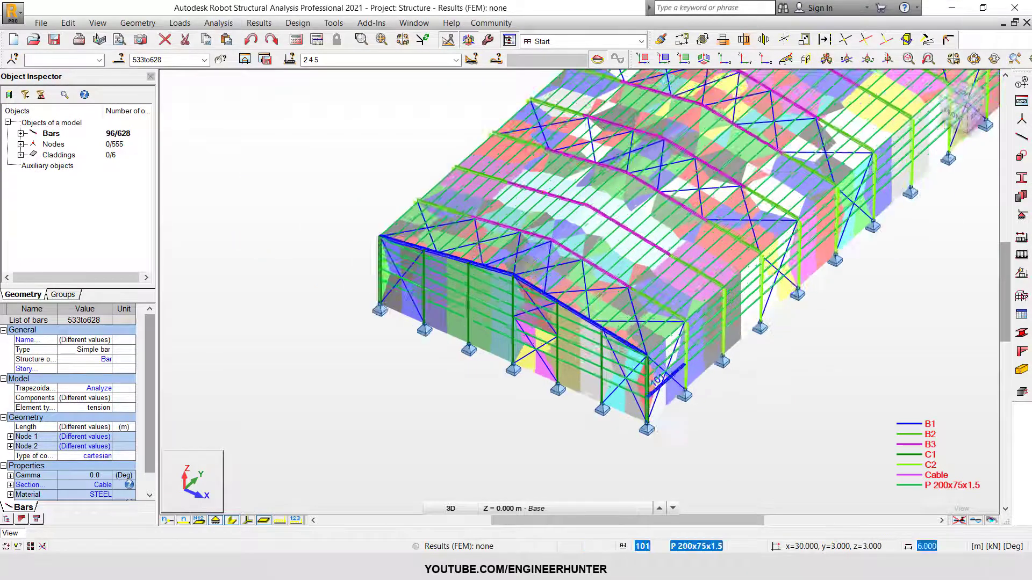
pyautogui.scroll(-4, 524, 359)
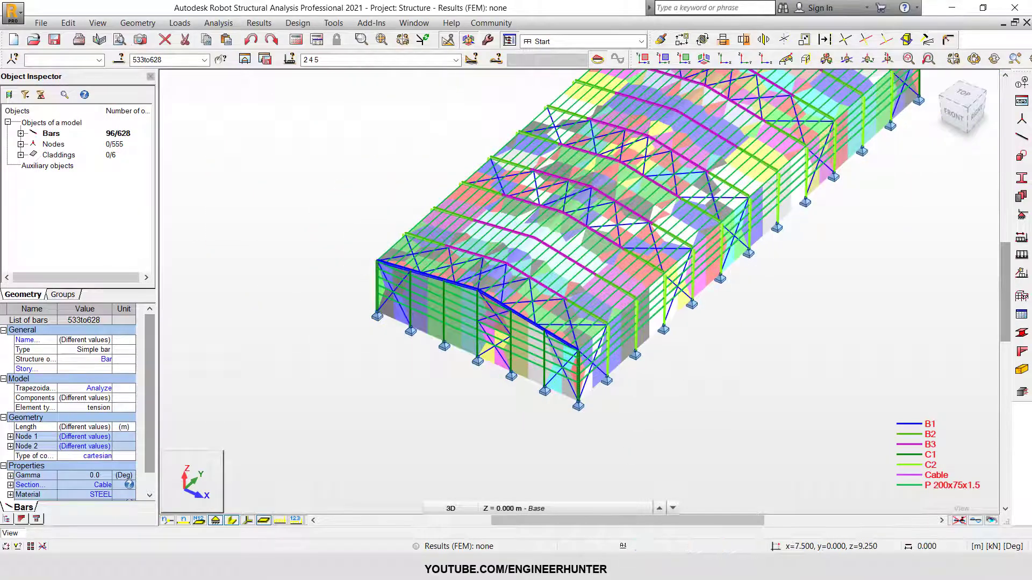
# - Set the trapezoidal and triangular load distribution option to Ignore for bars 533to628, reusing the selected bar list
pyautogui.click(138, 23)
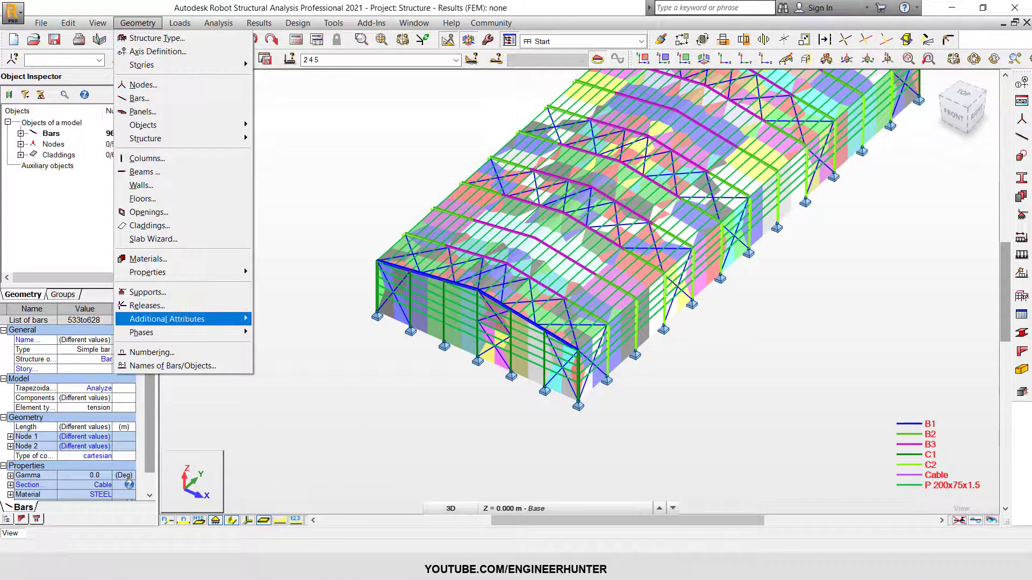
pyautogui.moveTo(166, 320)
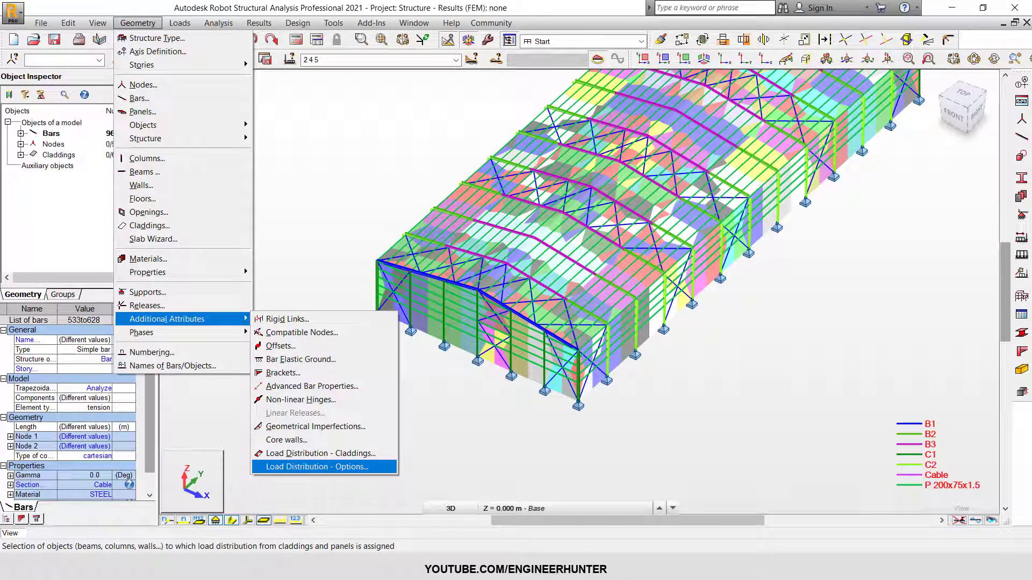
pyautogui.click(317, 467)
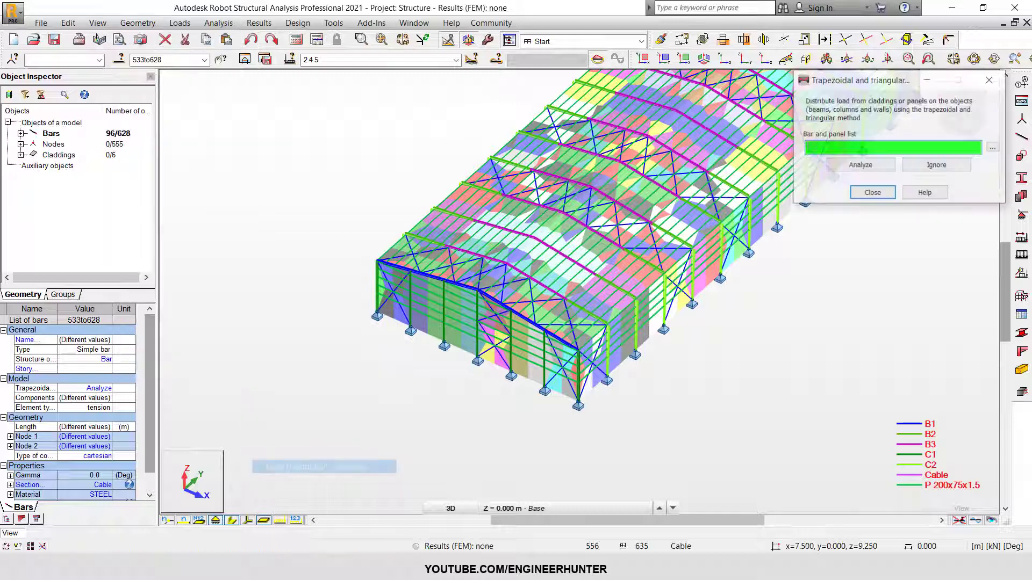
pyautogui.doubleClick(149, 60)
pyautogui.hotkey('ctrl', 'c')
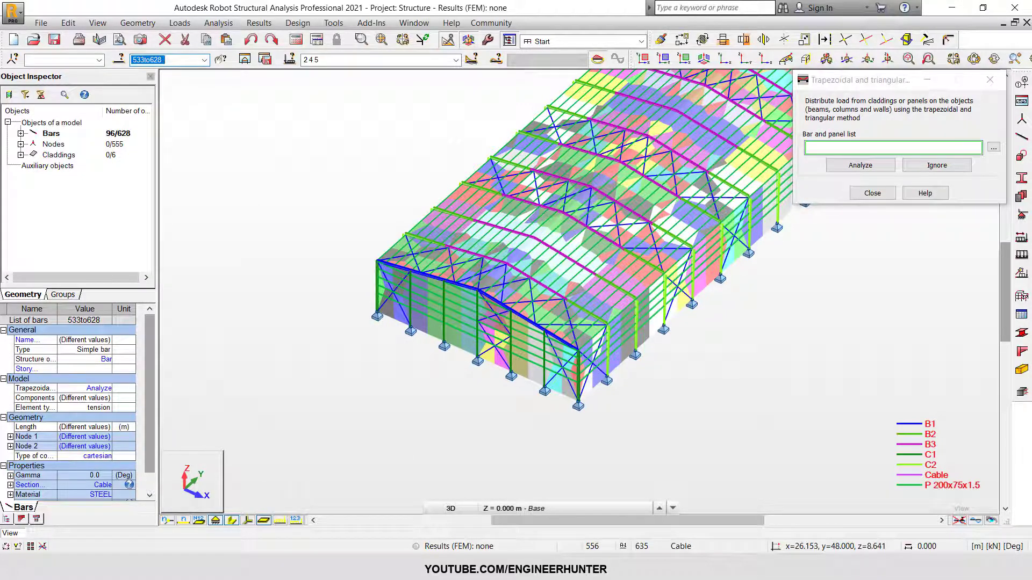
pyautogui.click(874, 147)
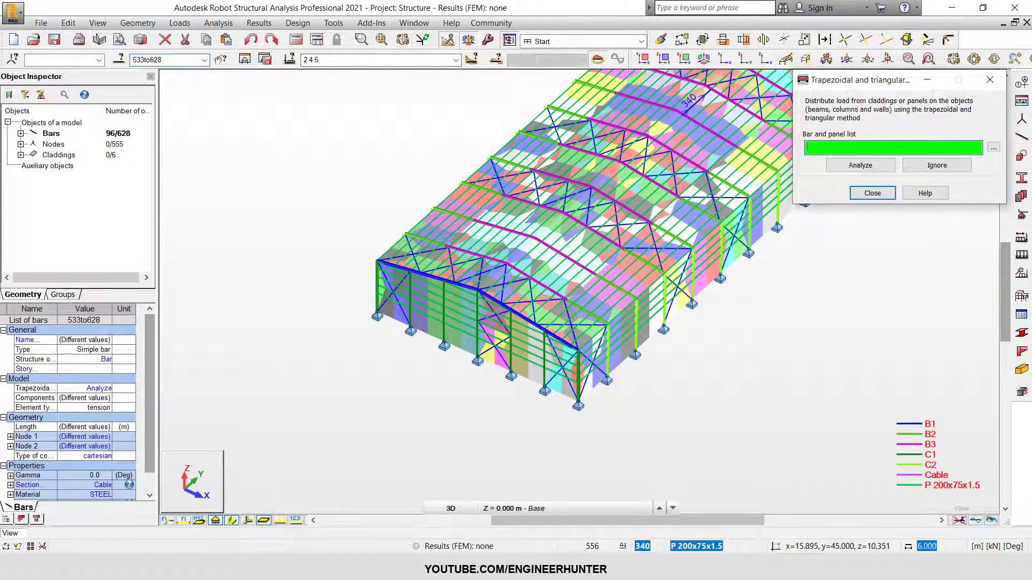
pyautogui.hotkey('ctrl', 'v')
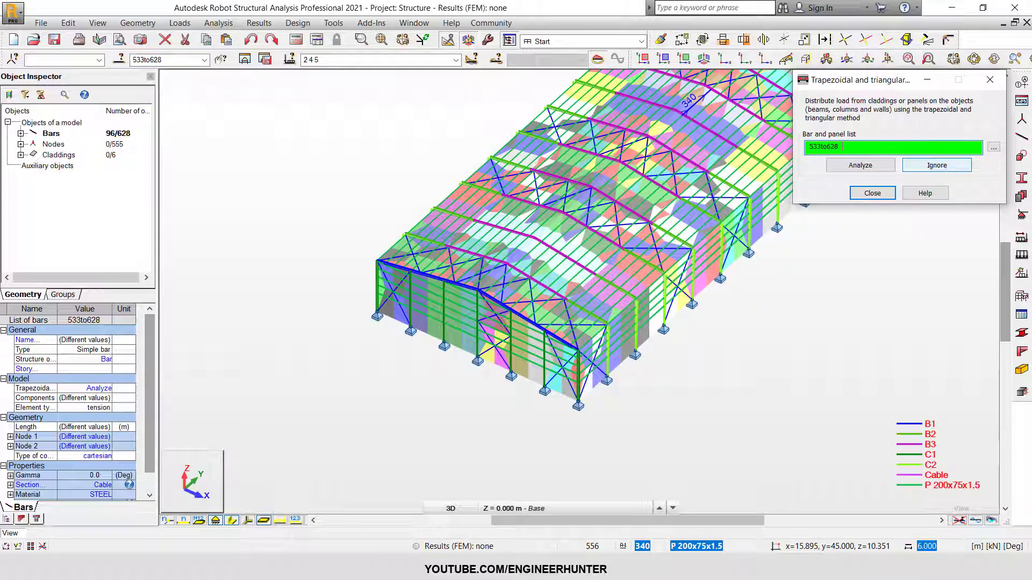
pyautogui.click(937, 165)
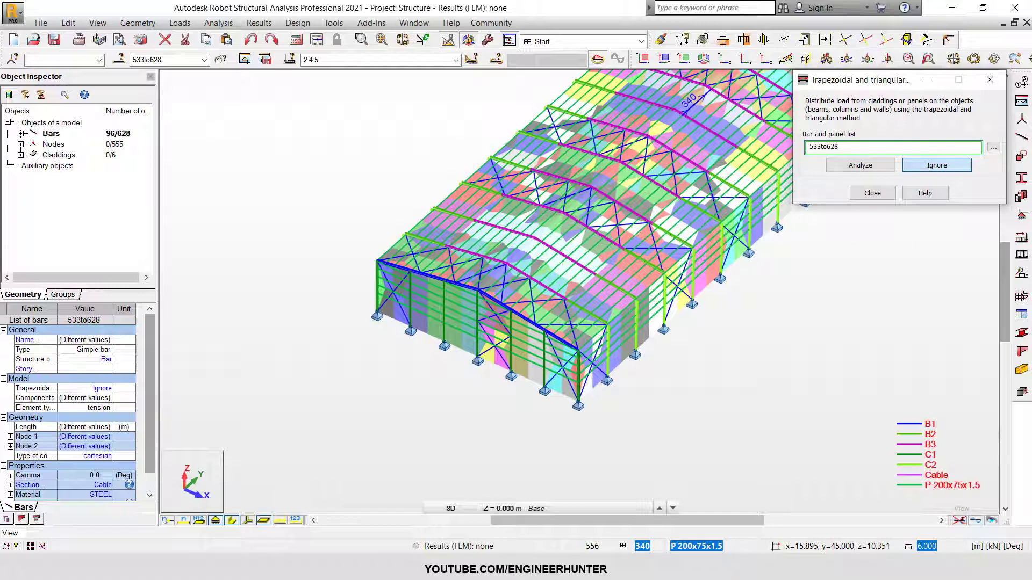
pyautogui.click(872, 193)
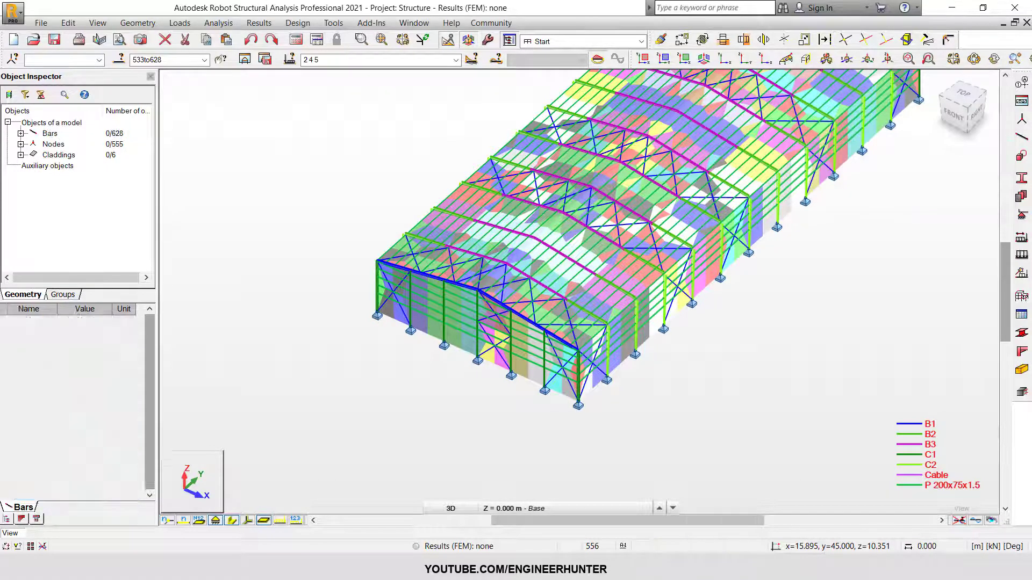
# - Regenerate the computational model to update the load distribution regions without the cable bars
pyautogui.click(218, 23)
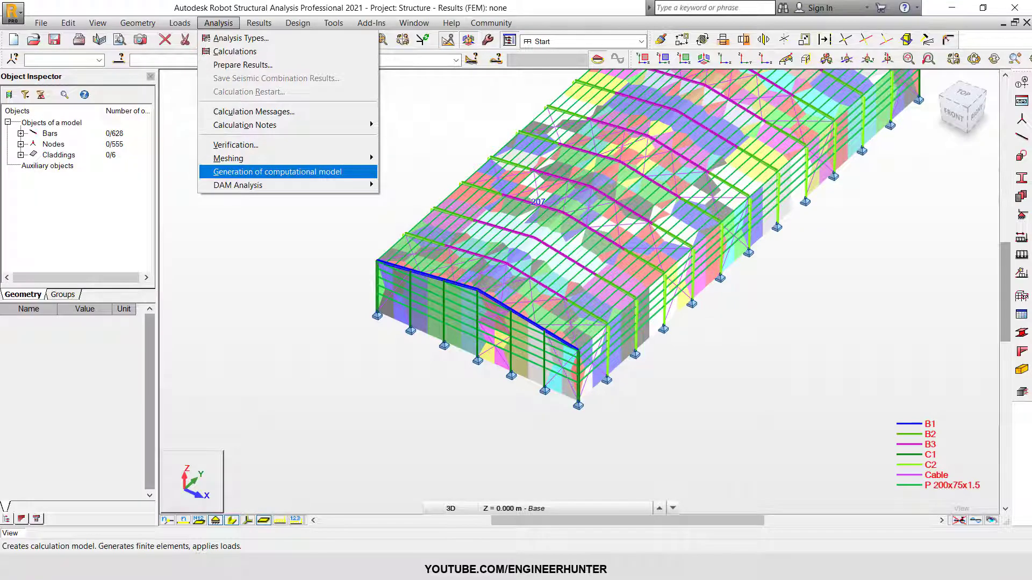
pyautogui.press('Return')
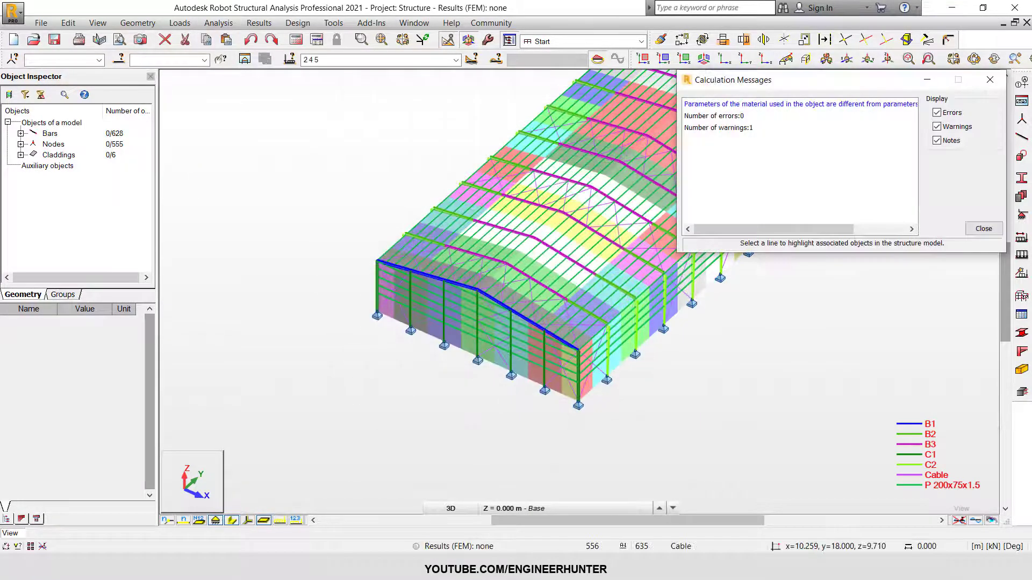
# - Close the calculation messages and examine the updated load distribution regions on the gable walls, side walls and roof from both sides
pyautogui.click(984, 228)
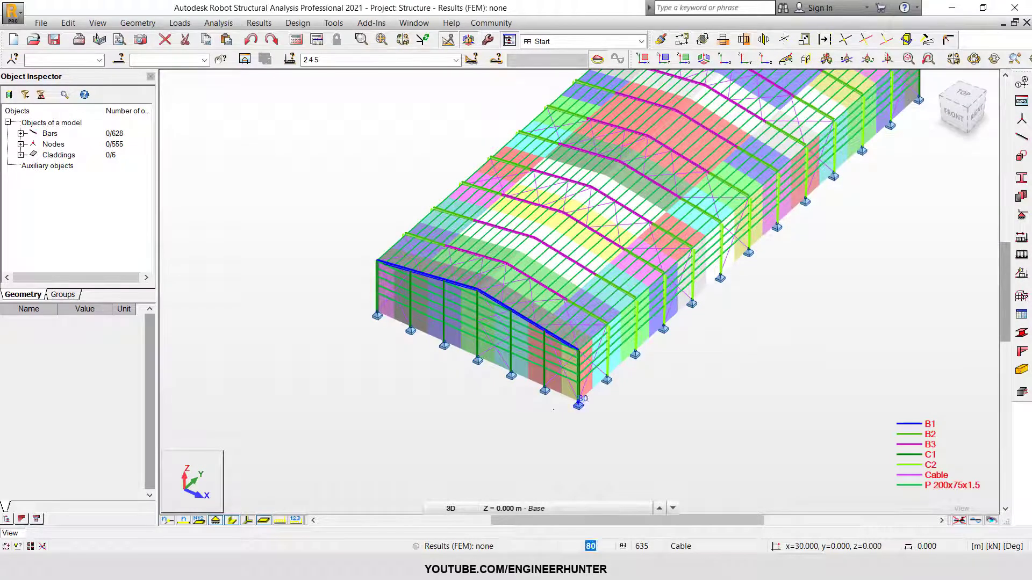
pyautogui.scroll(-3, 553, 410)
pyautogui.keyDown('shift'); pyautogui.moveTo(608, 301); pyautogui.dragTo(694, 279, button='middle'); pyautogui.keyUp('shift')
pyautogui.scroll(2, 629, 336)
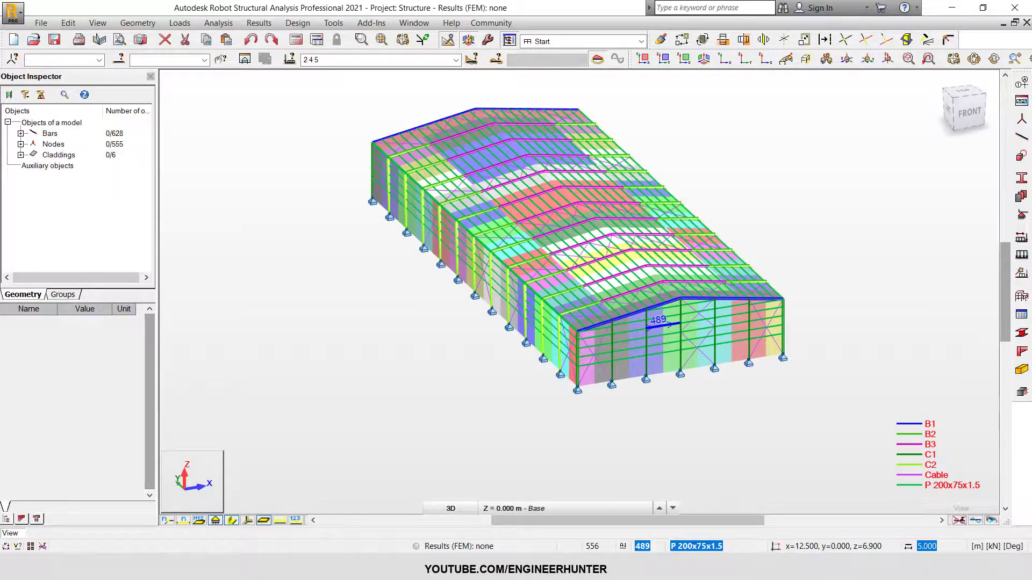
pyautogui.scroll(3, 624, 338)
pyautogui.keyDown('shift'); pyautogui.moveTo(524, 395); pyautogui.dragTo(696, 398, button='middle'); pyautogui.keyUp('shift')
pyautogui.scroll(-3, 698, 412)
pyautogui.scroll(2, 763, 336)
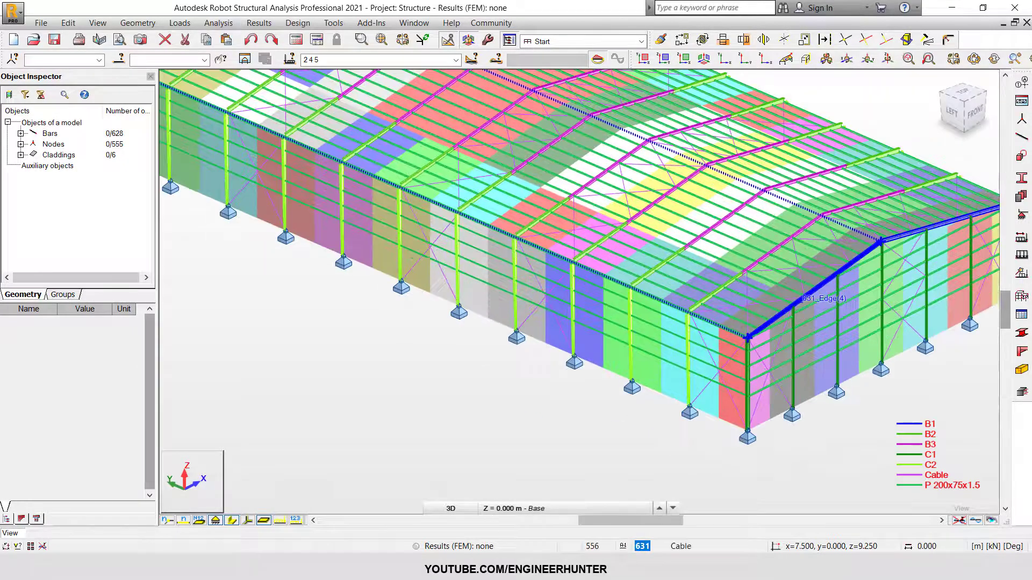
pyautogui.keyDown('shift'); pyautogui.moveTo(839, 362); pyautogui.dragTo(371, 412, button='middle'); pyautogui.keyUp('shift')
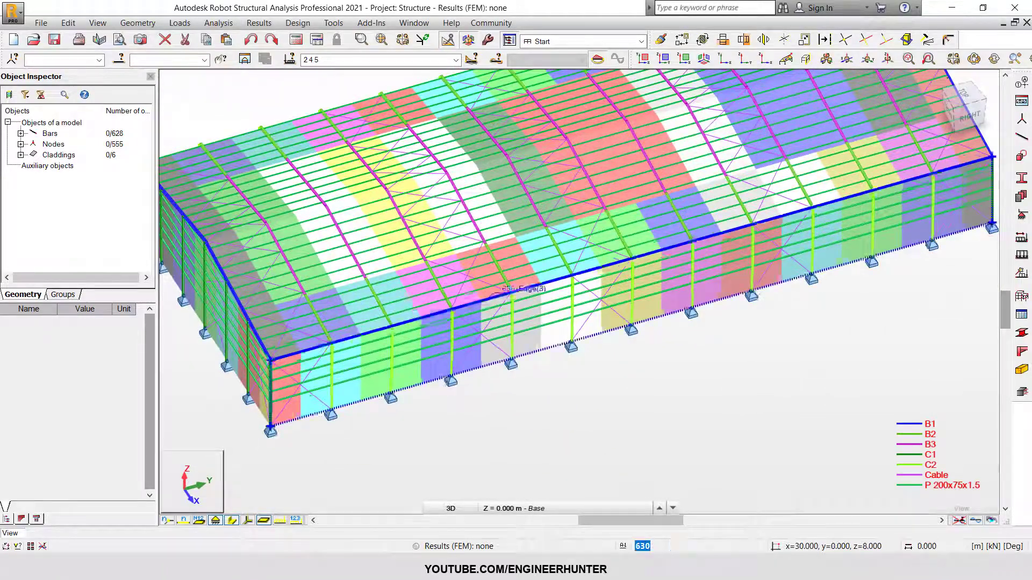
pyautogui.scroll(-1, 445, 324)
pyautogui.keyDown('shift'); pyautogui.moveTo(545, 408); pyautogui.dragTo(645, 387, button='middle'); pyautogui.keyUp('shift')
pyautogui.scroll(-2, 644, 387)
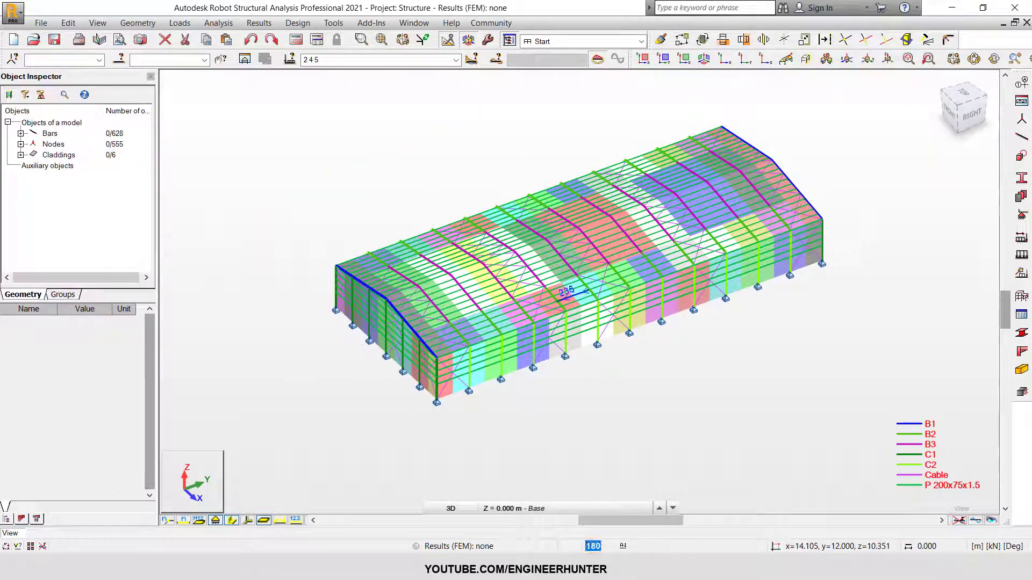
# - Turn off the load distribution regions in the display settings for loads and apply the change
pyautogui.click(42, 547)
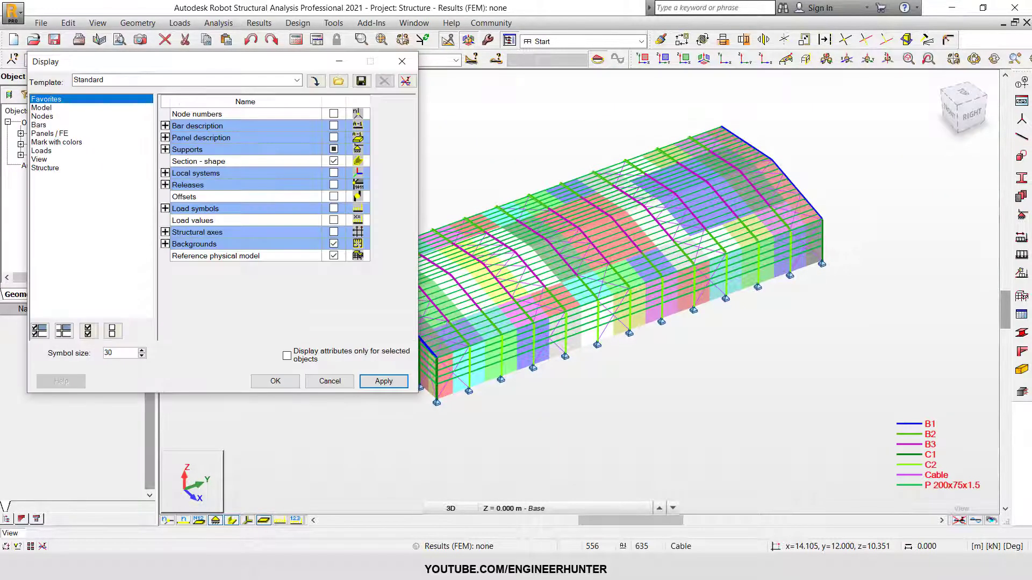
pyautogui.click(41, 151)
pyautogui.click(334, 173)
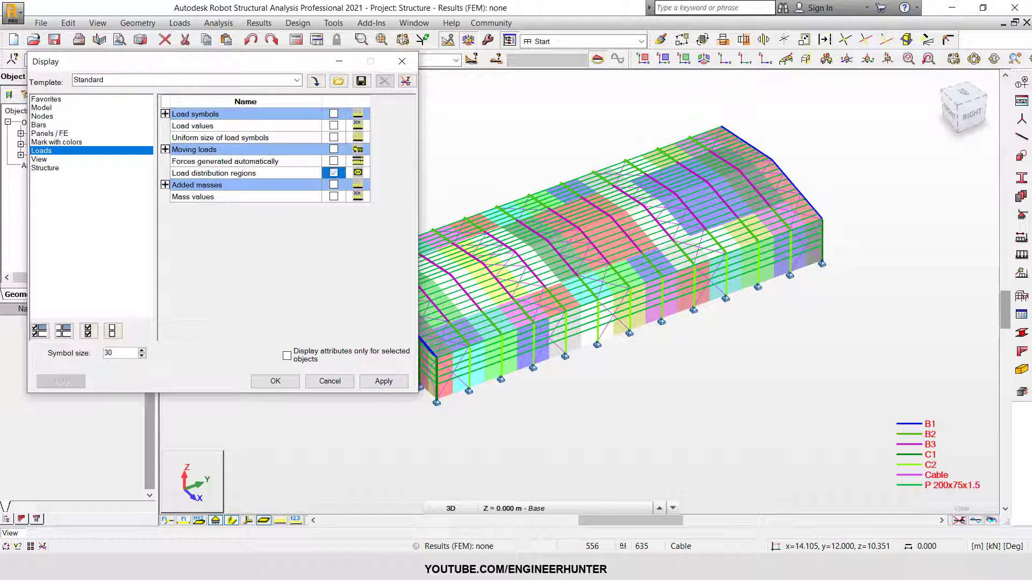
pyautogui.click(384, 381)
pyautogui.click(275, 381)
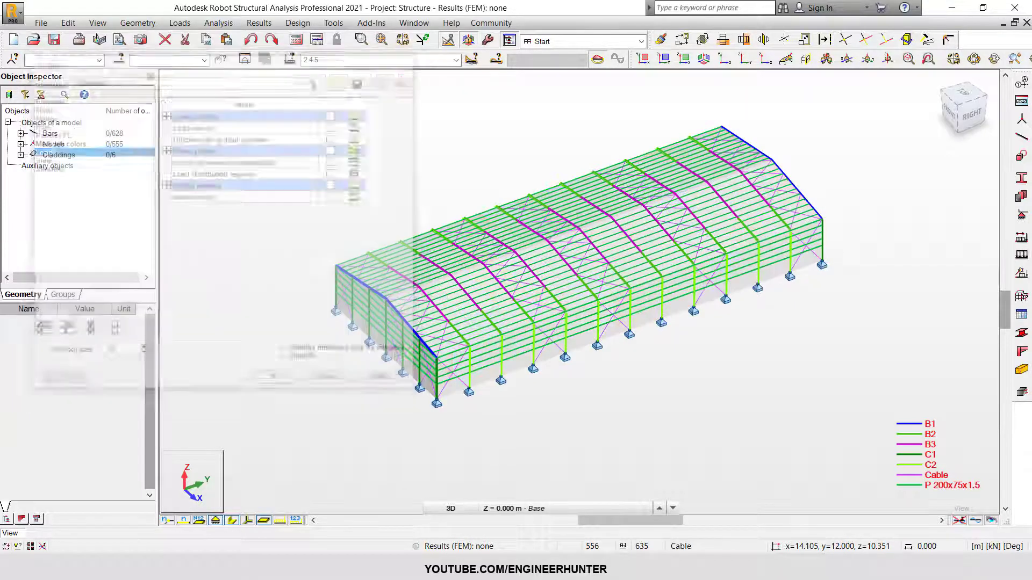
# - Return the hall to the top-front-right isometric view and toggle the display of the bars' section shapes
pyautogui.click(959, 109)
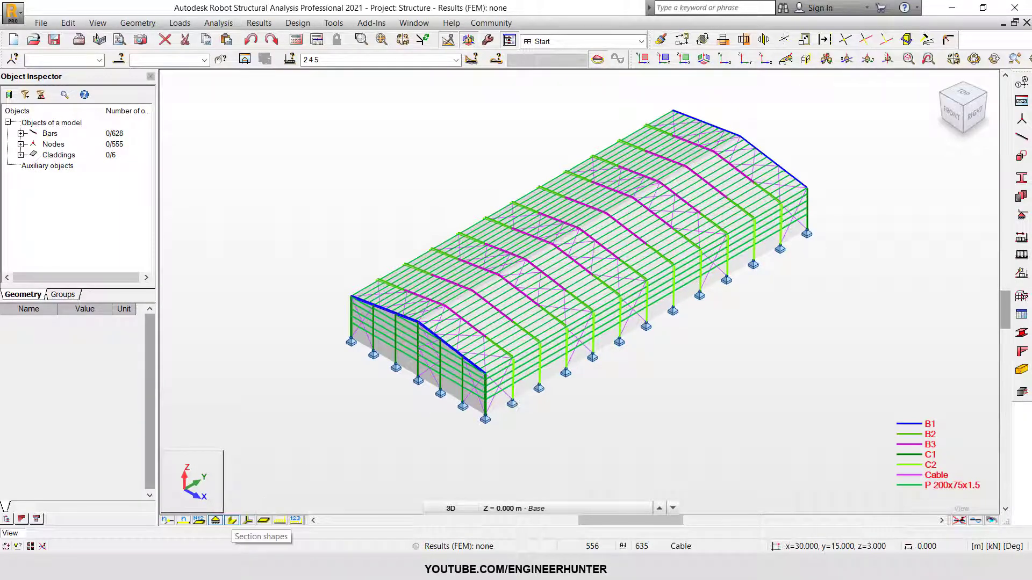
pyautogui.click(232, 520)
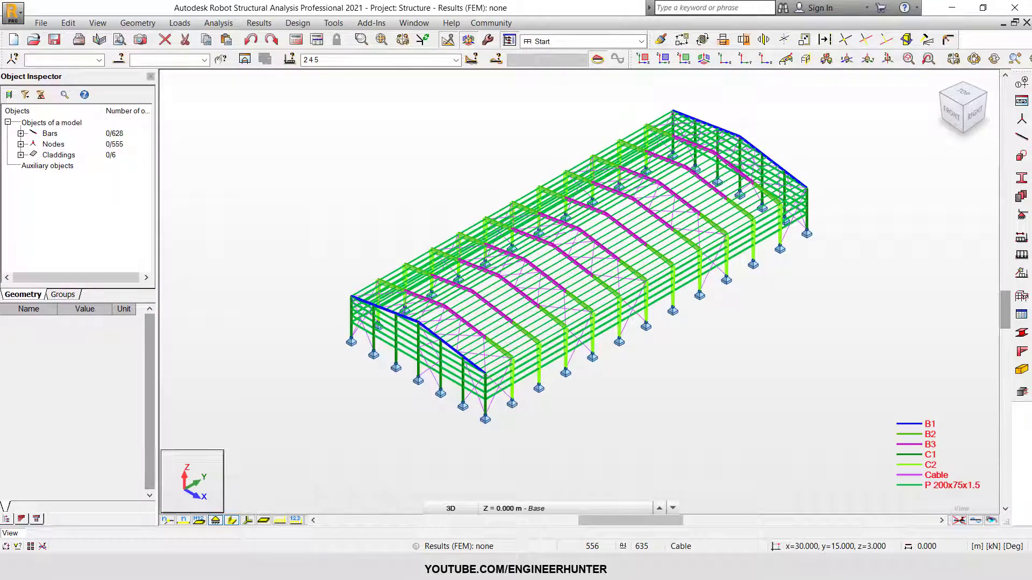
pyautogui.scroll(3, 489, 357)
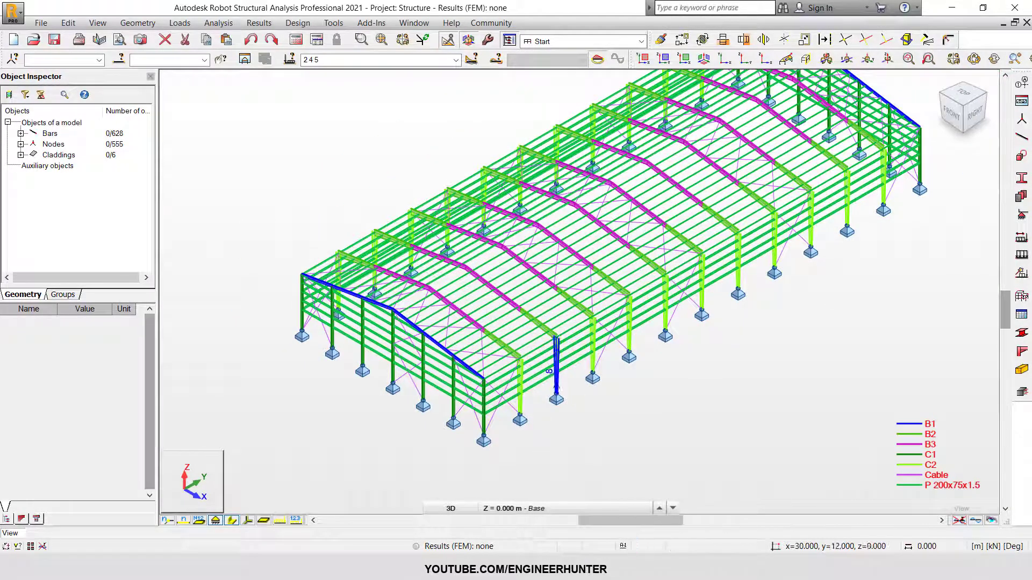
# - Review the load cases and their analysis types in the analysis settings, and close them without changes
pyautogui.scroll(-2, 597, 357)
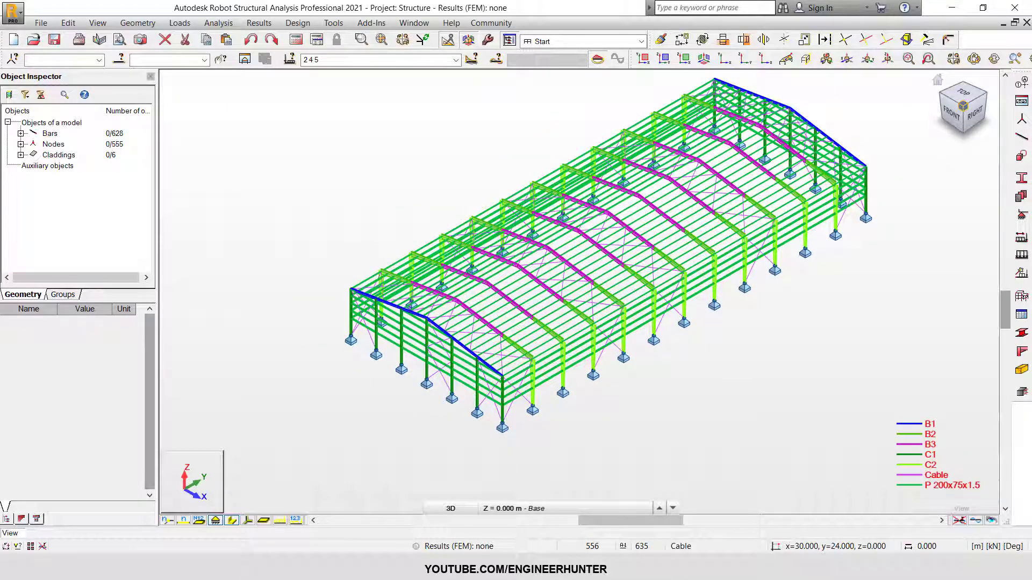
pyautogui.moveTo(675, 333)
pyautogui.keyDown('shift'); pyautogui.mouseDown(button='middle')
pyautogui.moveTo(758, 347)
pyautogui.moveTo(806, 325)
pyautogui.moveTo(791, 331)
pyautogui.mouseUp(button='middle'); pyautogui.keyUp('shift')
pyautogui.scroll(1, 709, 430)
pyautogui.scroll(-2, 688, 428)
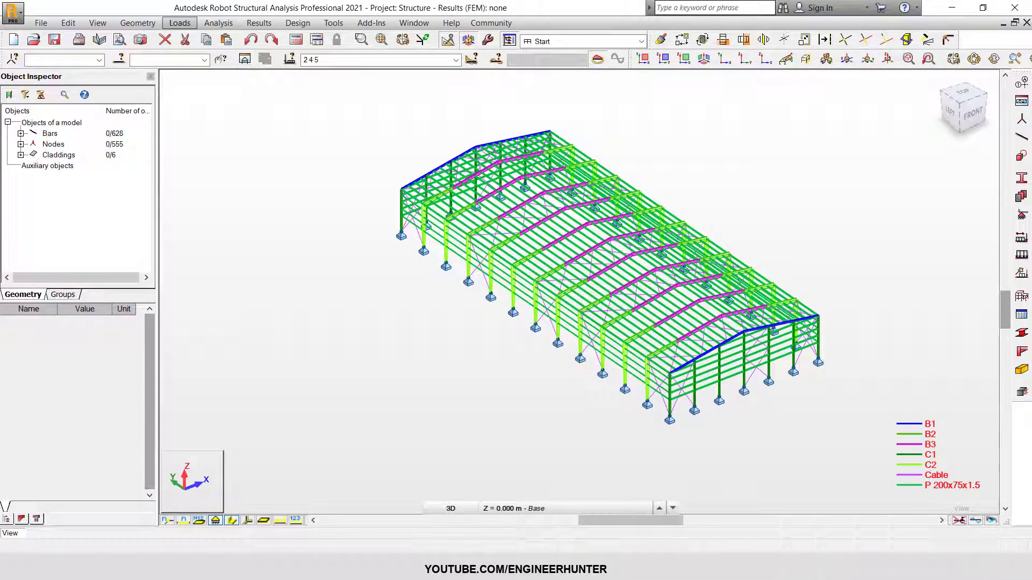
pyautogui.click(179, 23)
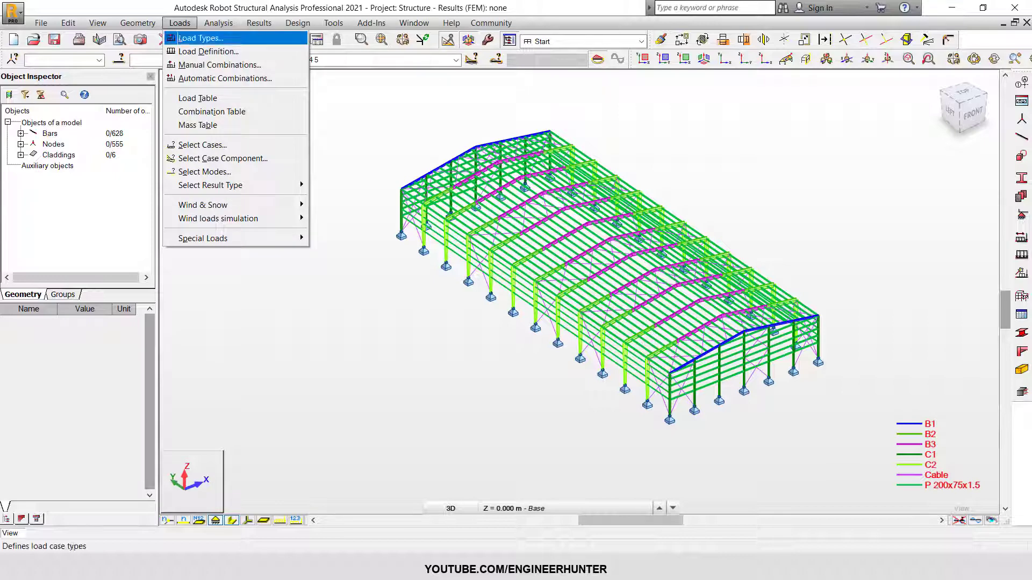
pyautogui.press('Right')
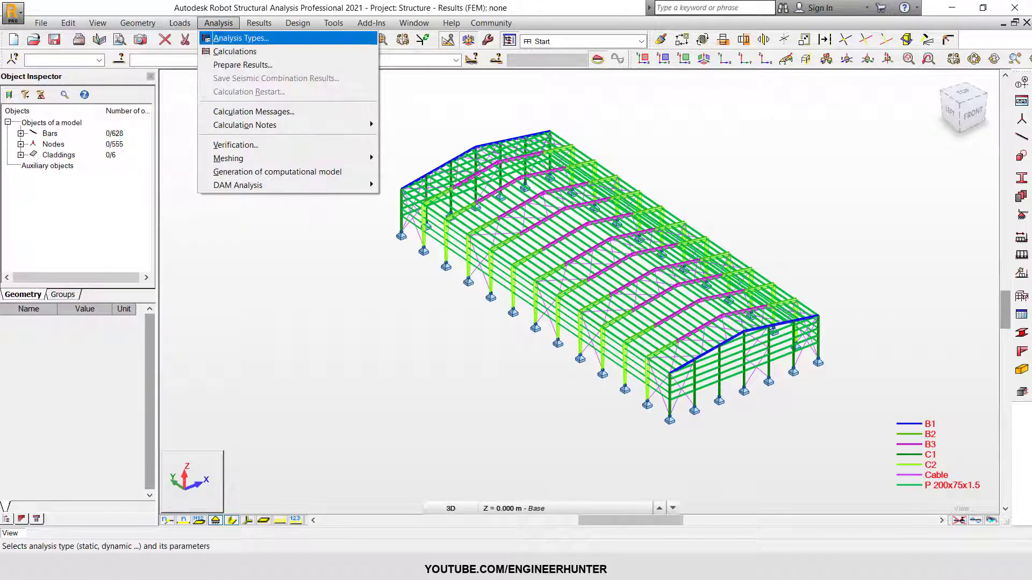
pyautogui.press('Escape')
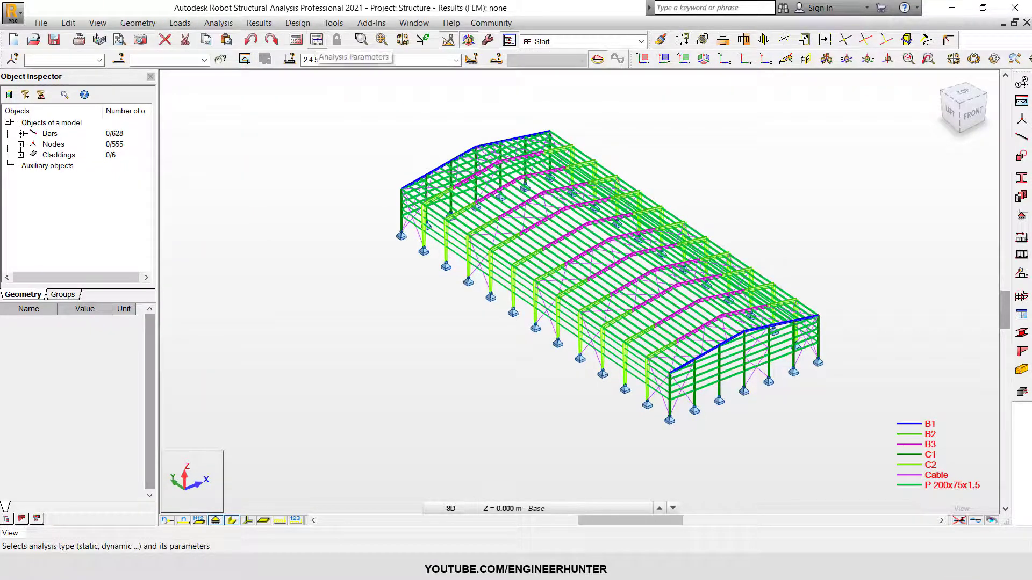
pyautogui.click(219, 23)
pyautogui.press('Down')
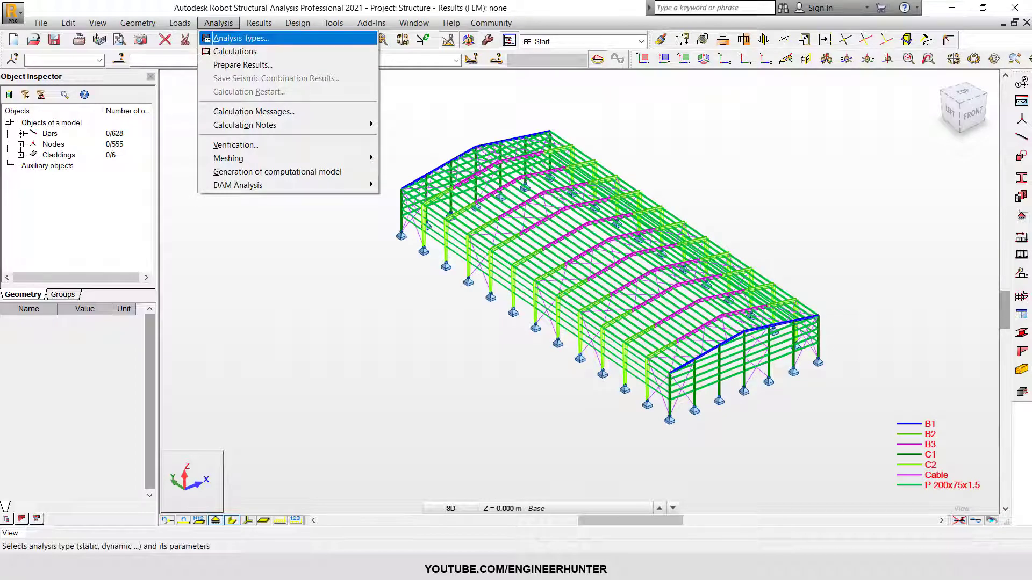
pyautogui.press('Escape')
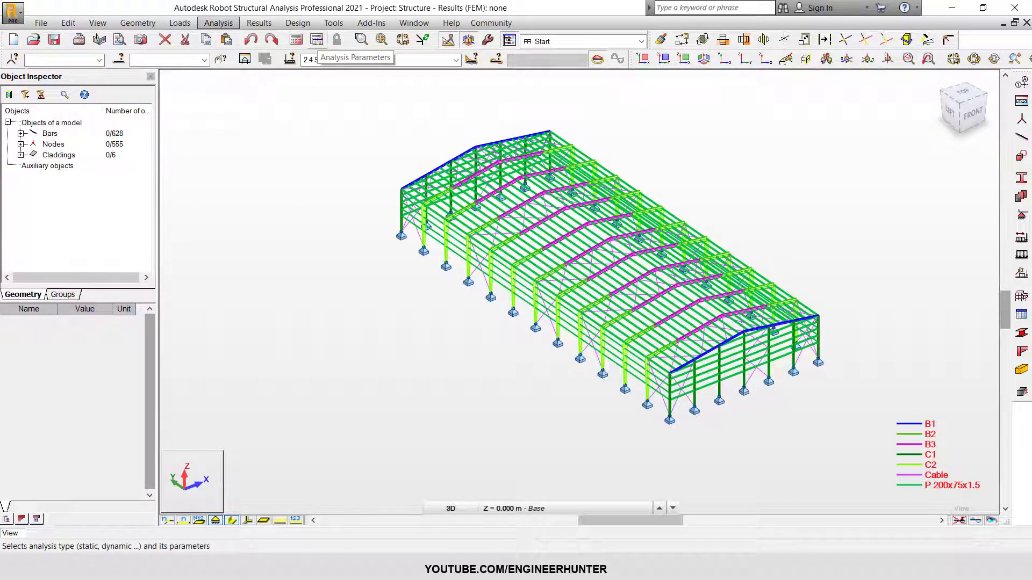
pyautogui.click(317, 39)
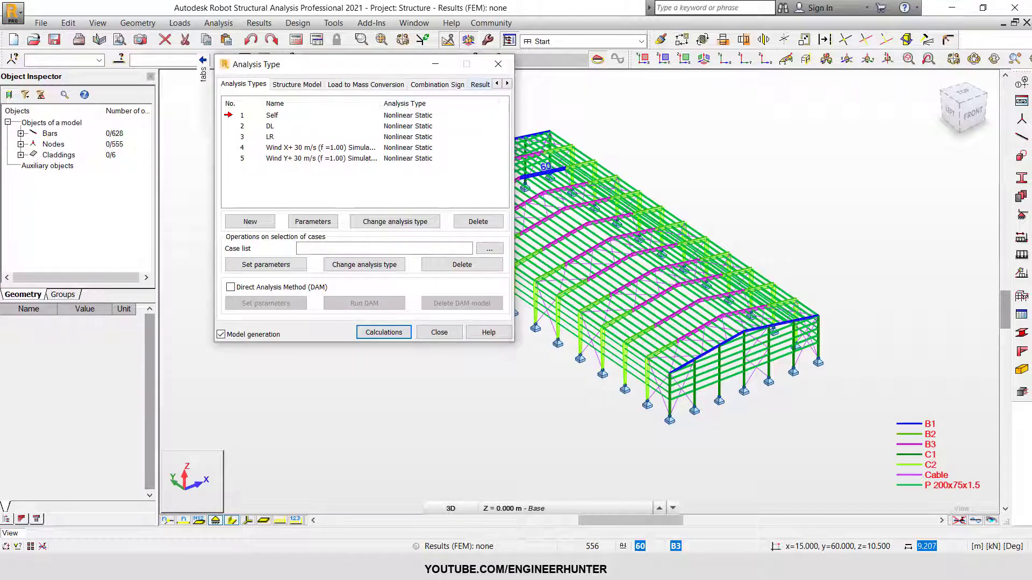
pyautogui.scroll(5, 660, 390)
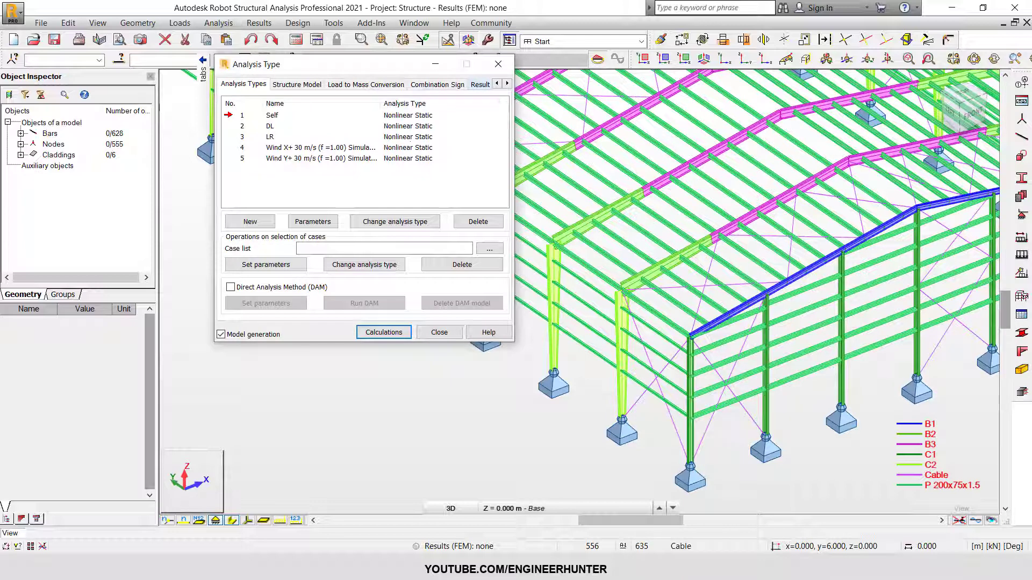
pyautogui.click(499, 64)
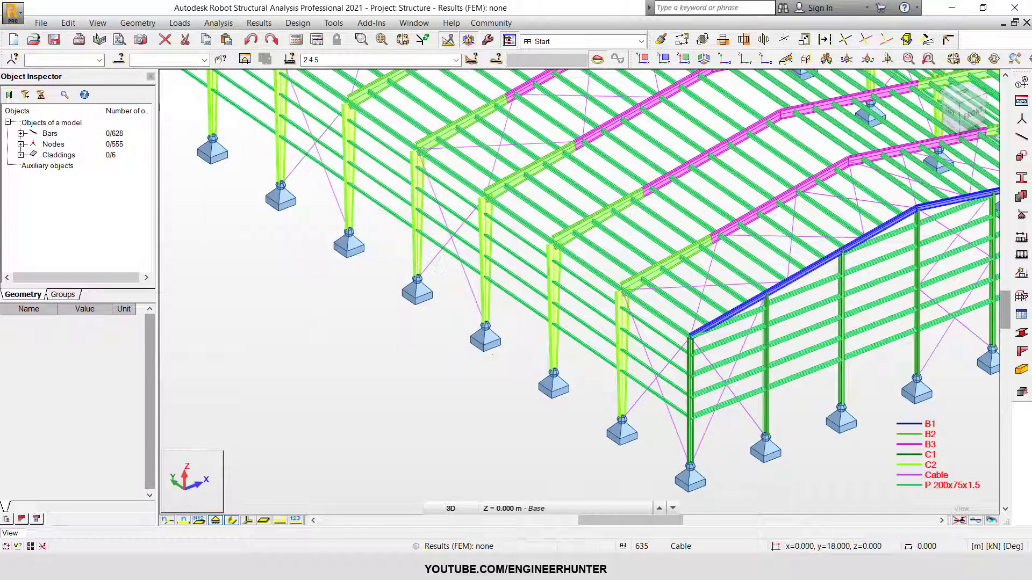
# - Examine the hall's portal frames, purlins, wall girts and cable bracing from several viewpoints
pyautogui.scroll(-5, 495, 388)
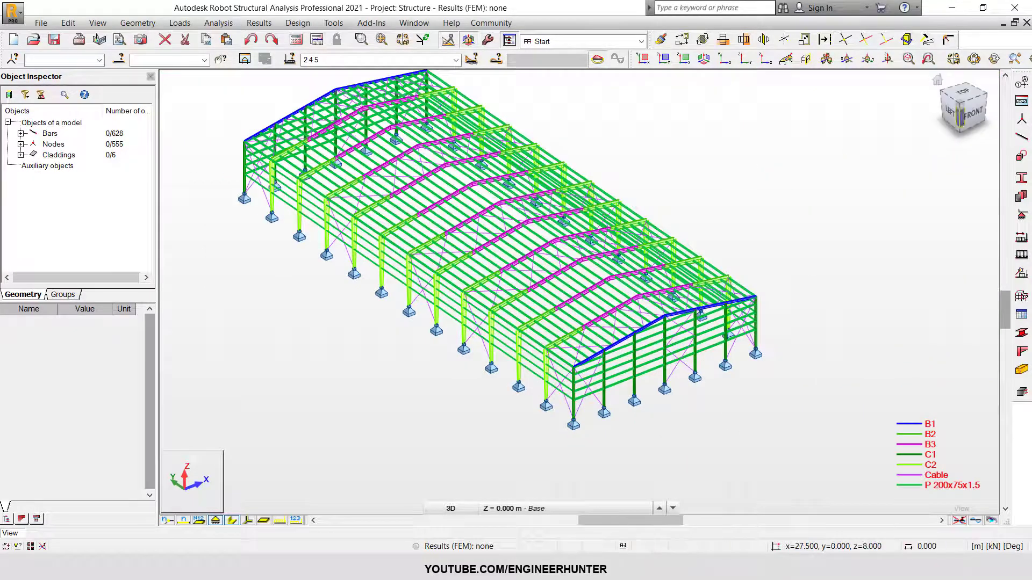
pyautogui.moveTo(968, 111); pyautogui.dragTo(899, 103)
pyautogui.scroll(3, 518, 355)
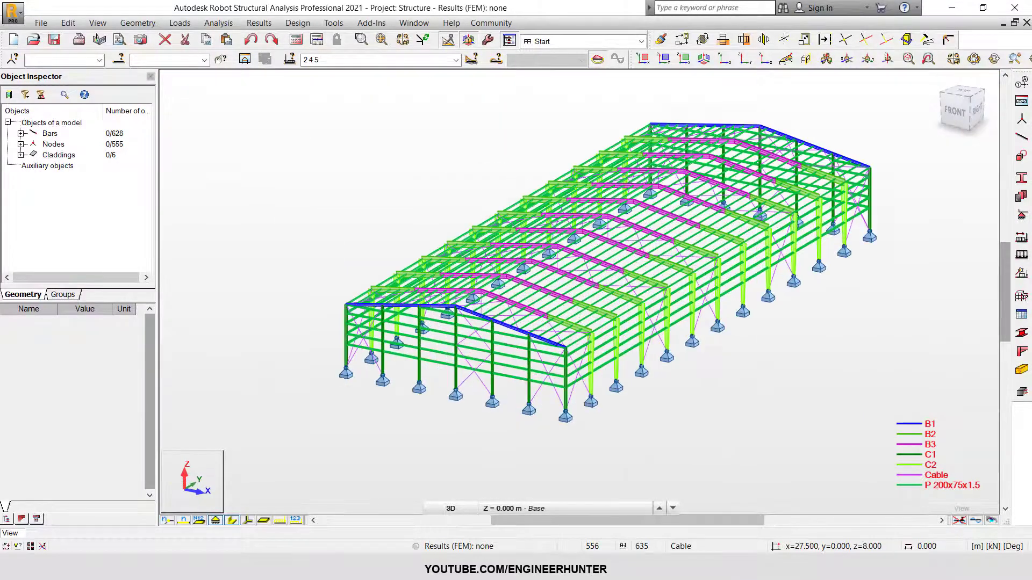
pyautogui.keyDown('shift'); pyautogui.moveTo(616, 327); pyautogui.dragTo(593, 359, button='middle'); pyautogui.keyUp('shift')
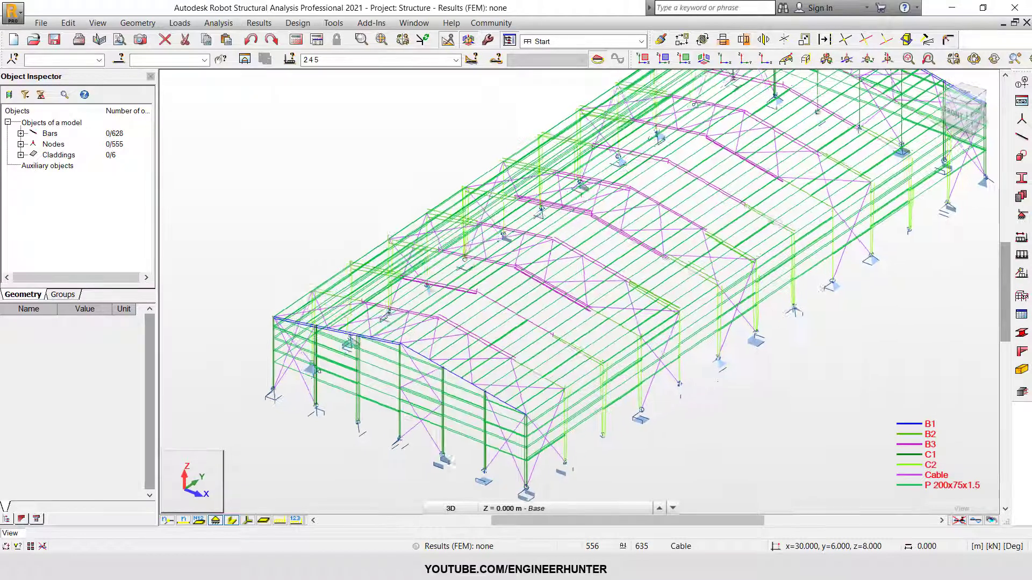
pyautogui.scroll(-2, 606, 318)
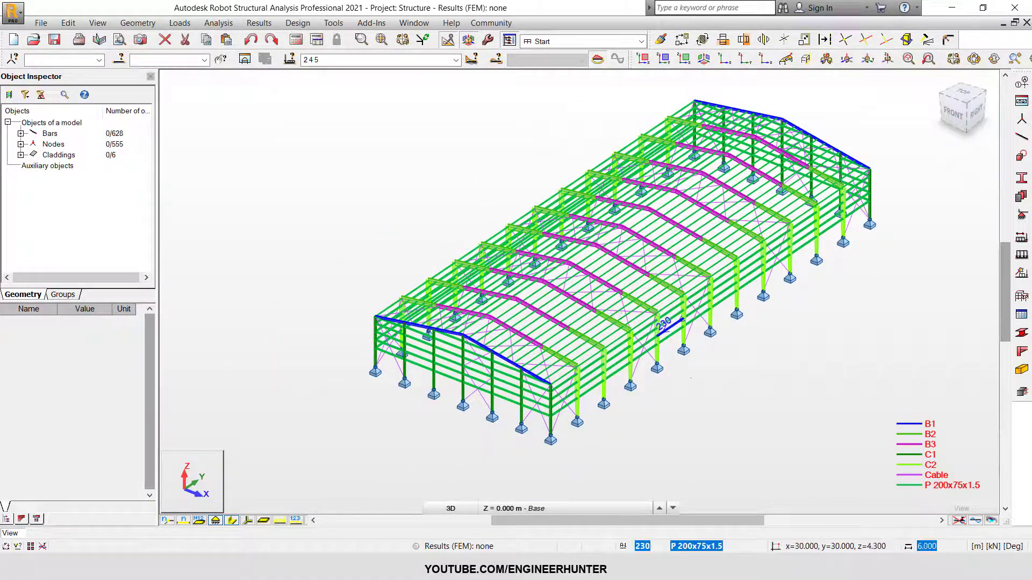
pyautogui.scroll(2, 611, 361)
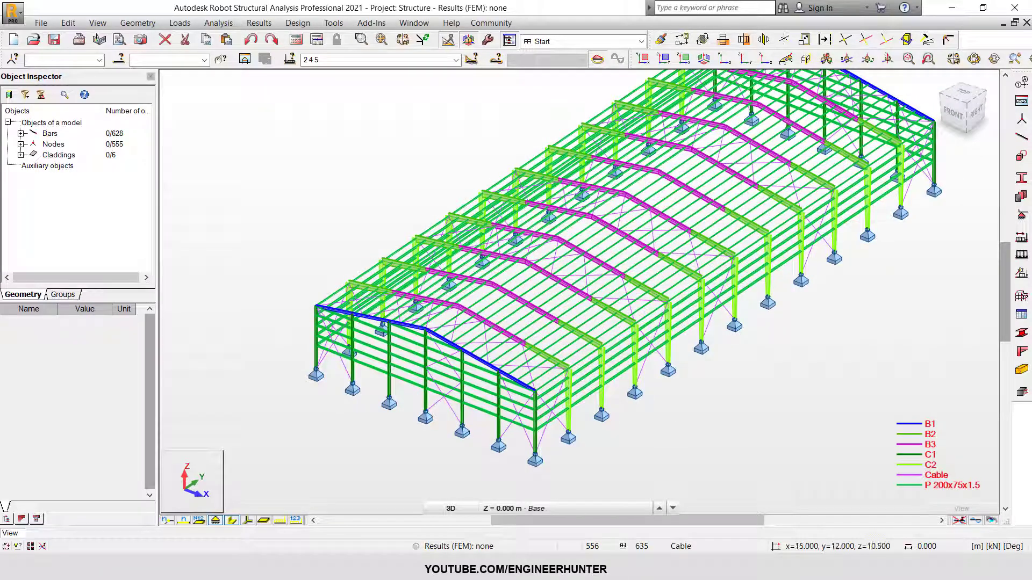
pyautogui.scroll(-1, 671, 405)
pyautogui.moveTo(772, 391); pyautogui.dragTo(756, 399, button='middle')
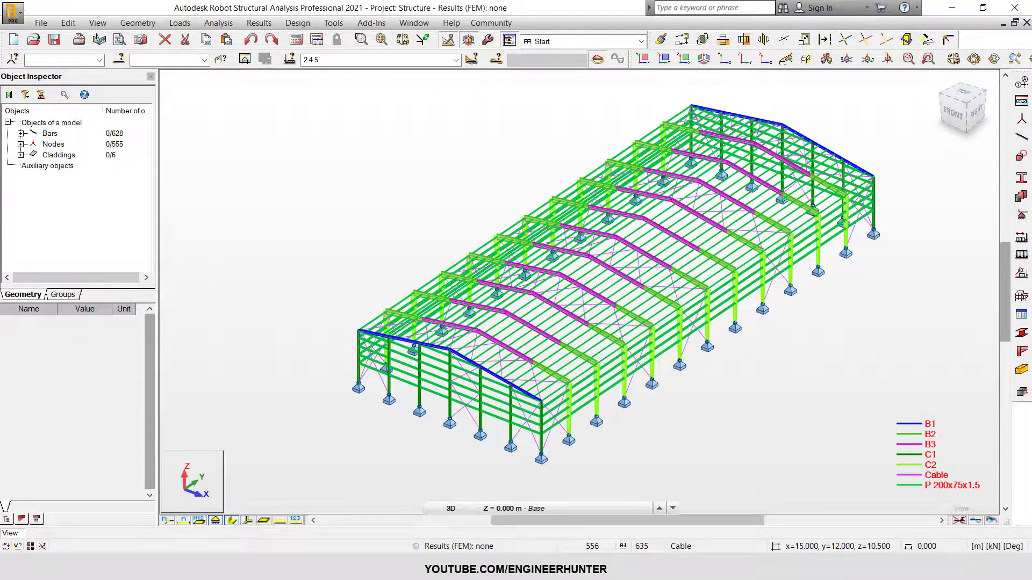
pyautogui.scroll(3, 541, 447)
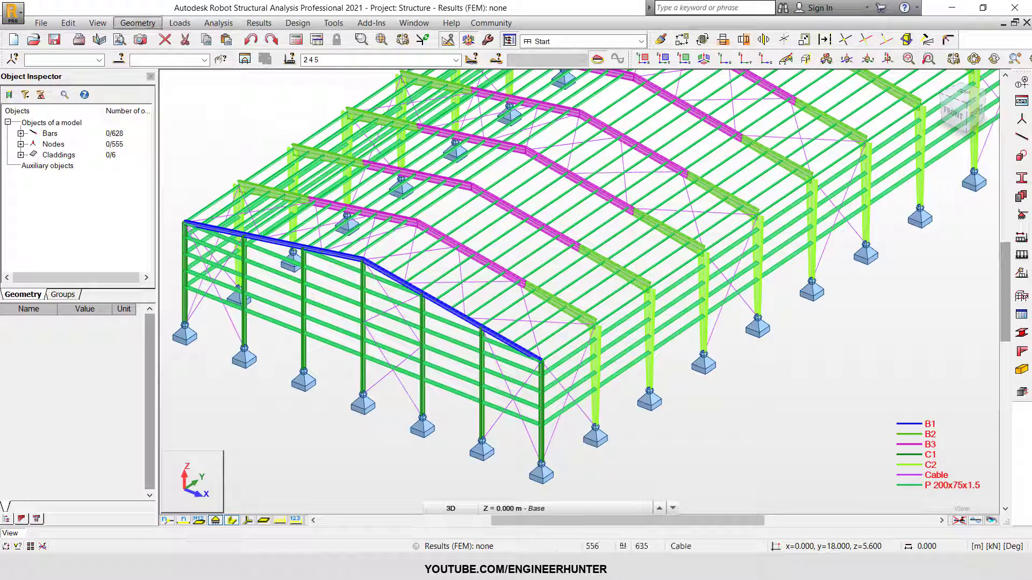
# - Open the bar offset definitions, select all bars sharing the B2 rafter's material, and isolate them in a separate editing view
pyautogui.click(138, 22)
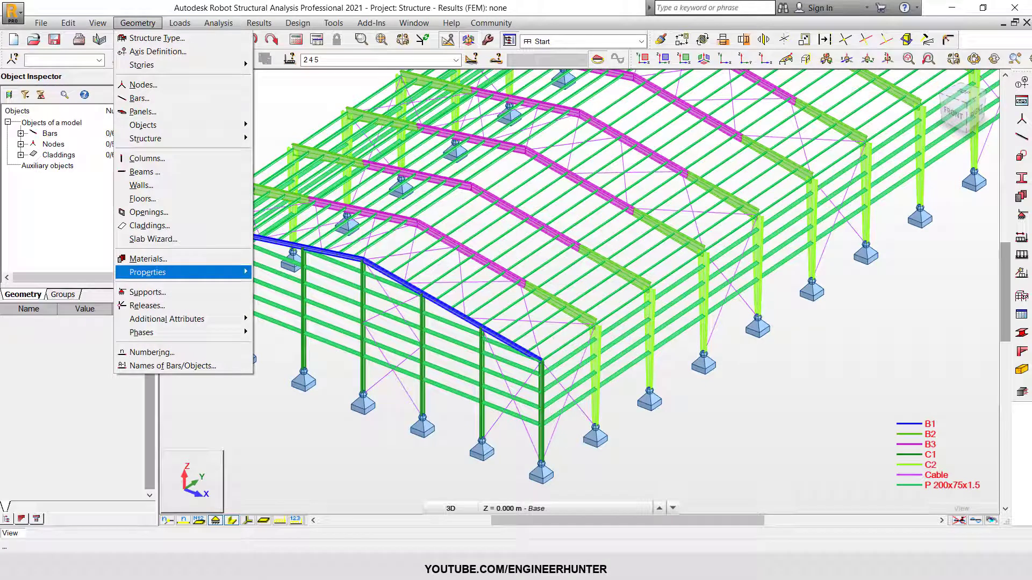
pyautogui.moveTo(242, 272)
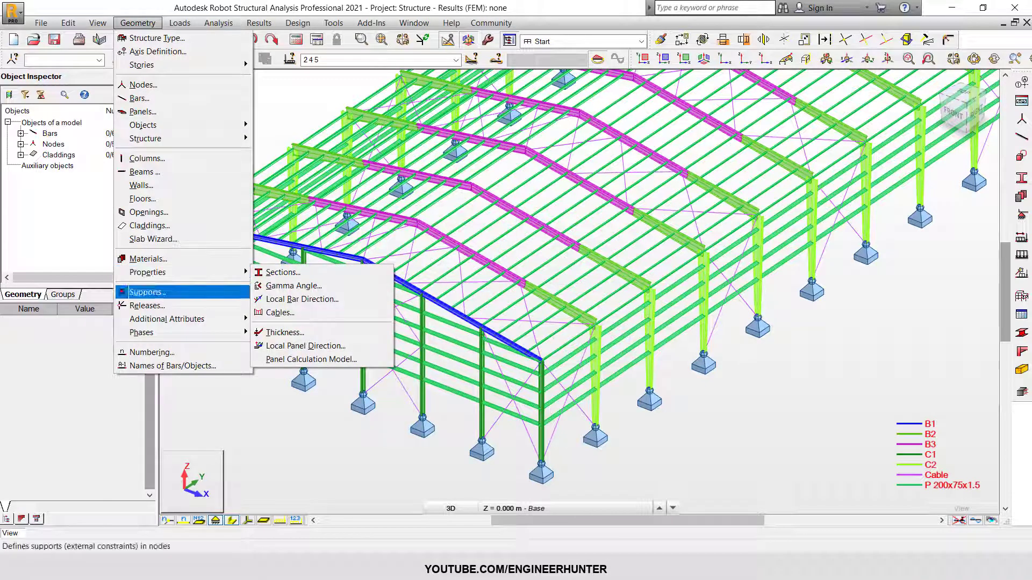
pyautogui.moveTo(215, 318)
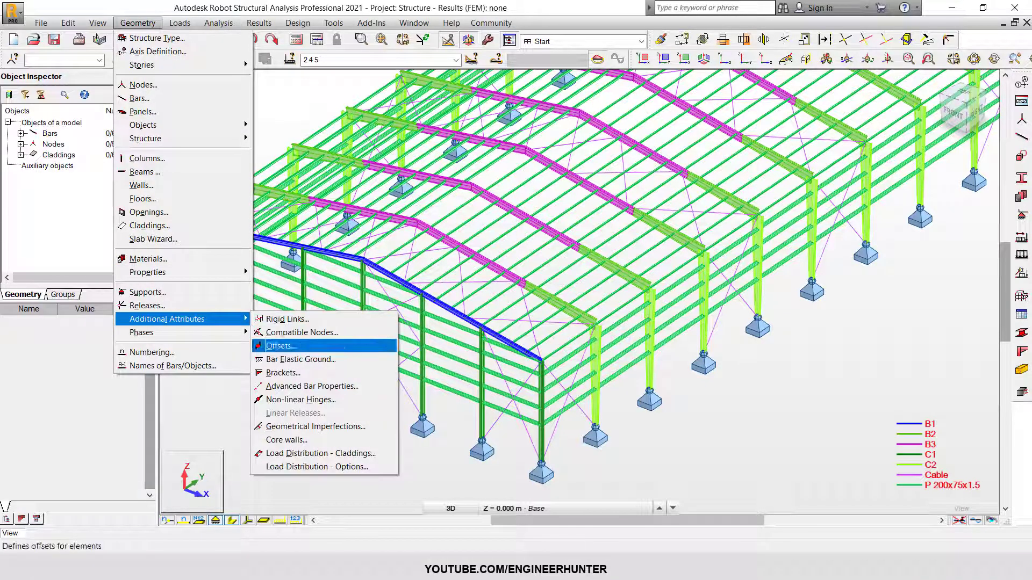
pyautogui.click(280, 346)
pyautogui.scroll(-1, 670, 290)
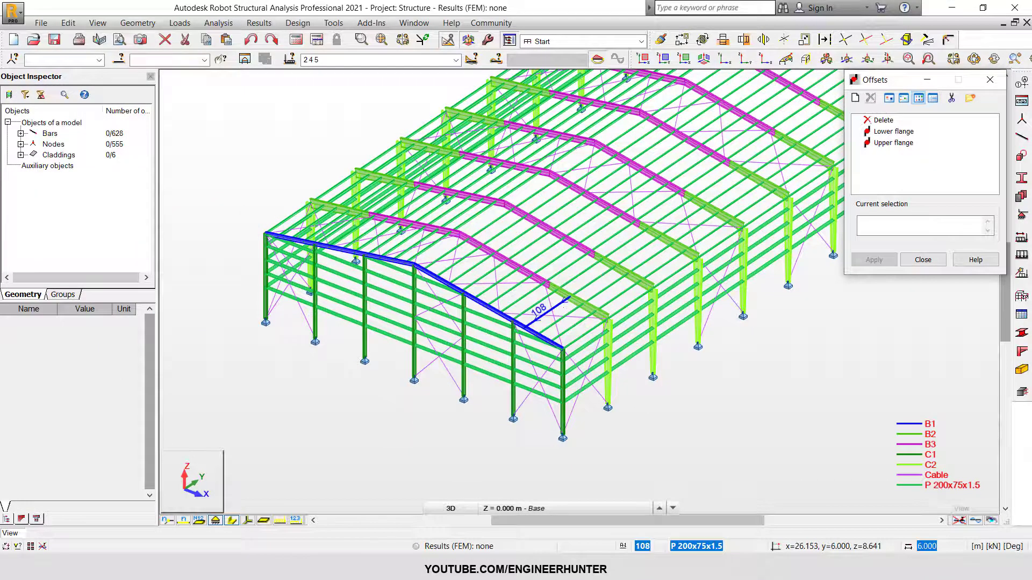
pyautogui.keyDown('shift'); pyautogui.moveTo(552, 309); pyautogui.dragTo(555, 313, button='middle'); pyautogui.keyUp('shift')
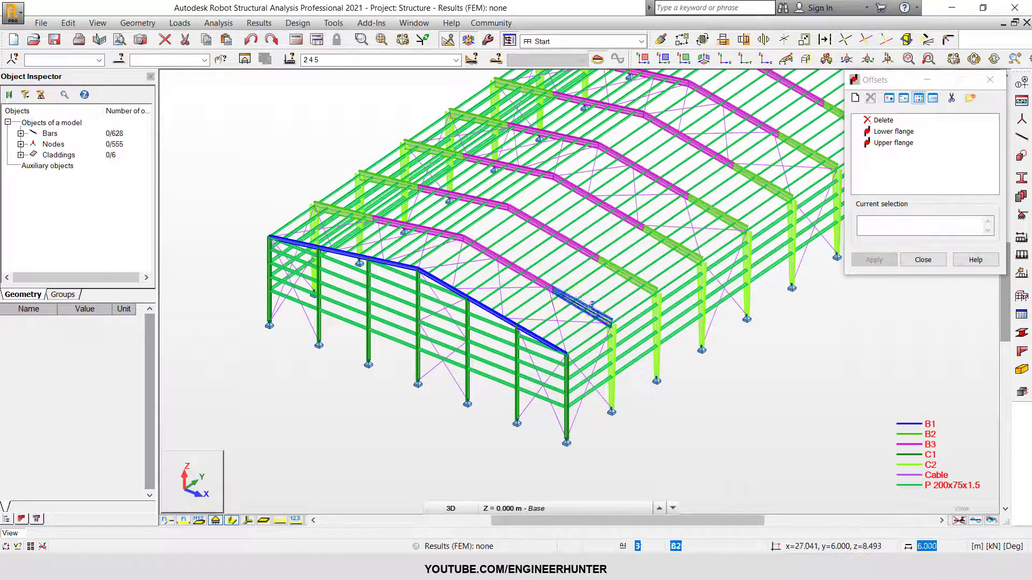
pyautogui.scroll(1, 596, 319)
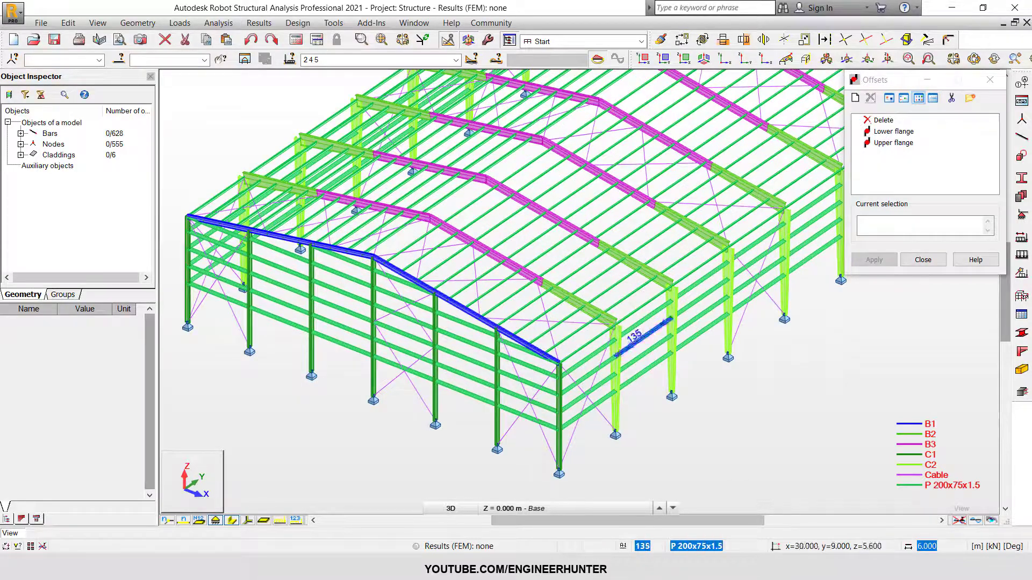
pyautogui.rightClick(519, 309)
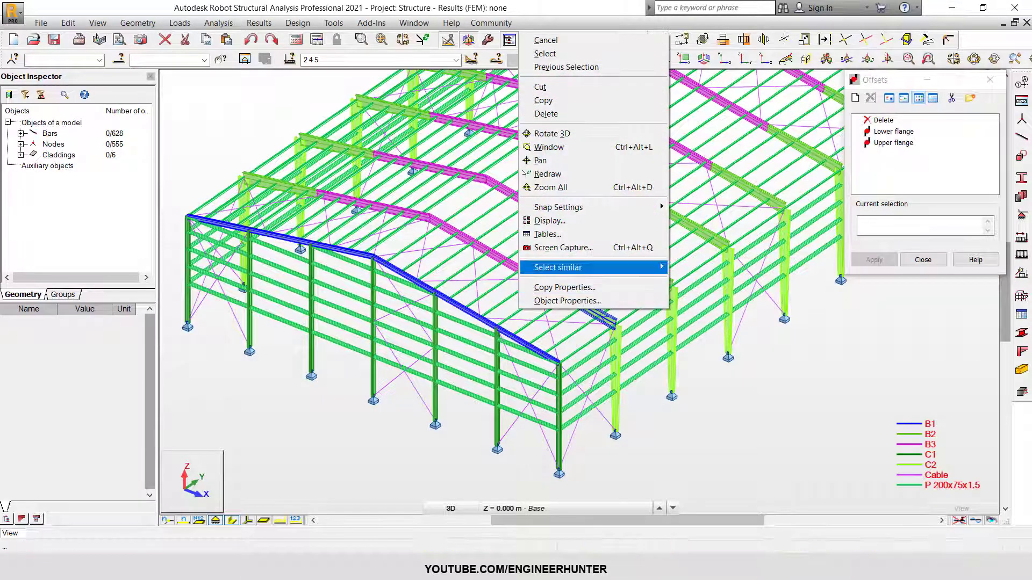
pyautogui.moveTo(591, 268)
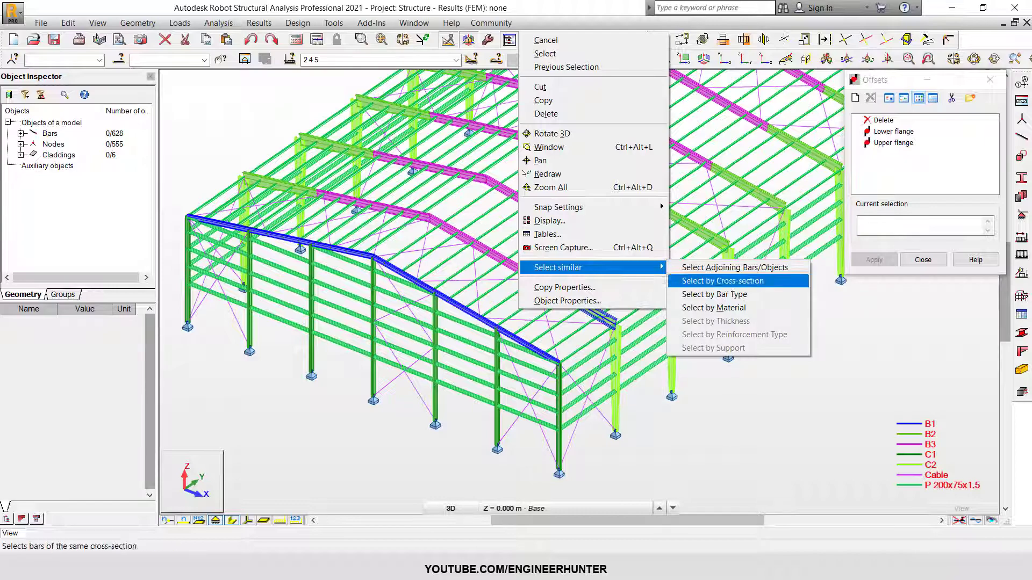
pyautogui.click(714, 307)
pyautogui.scroll(-5, 524, 377)
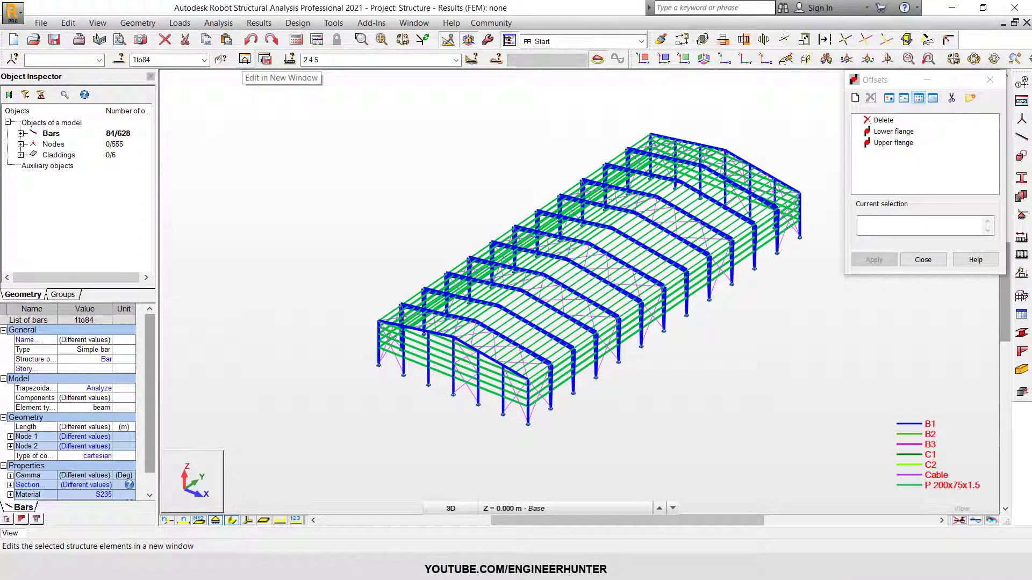
pyautogui.click(245, 59)
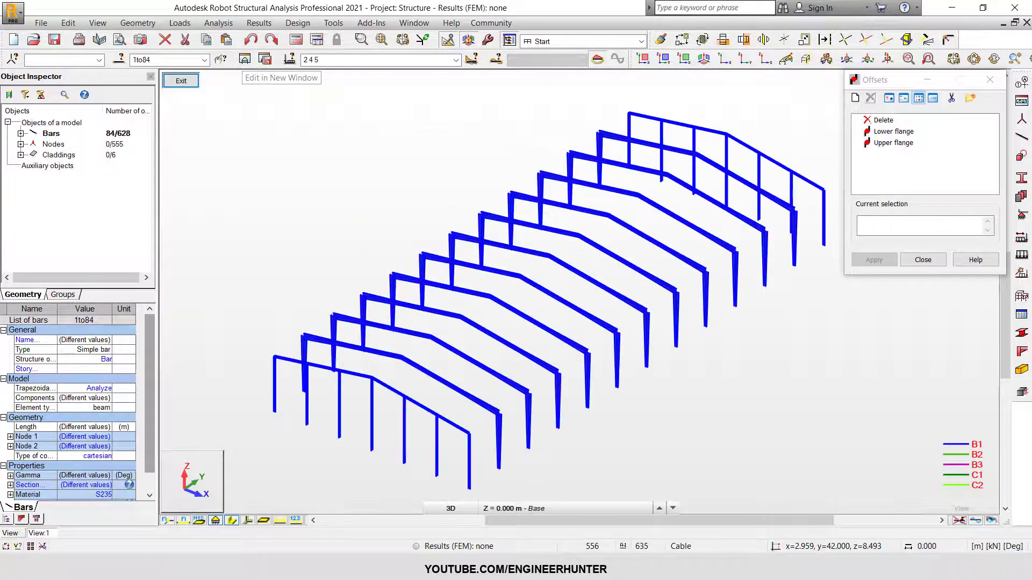
# - Apply the Upper flange offset to the selected frame bars 1to84
pyautogui.scroll(-1, 517, 157)
pyautogui.click(893, 143)
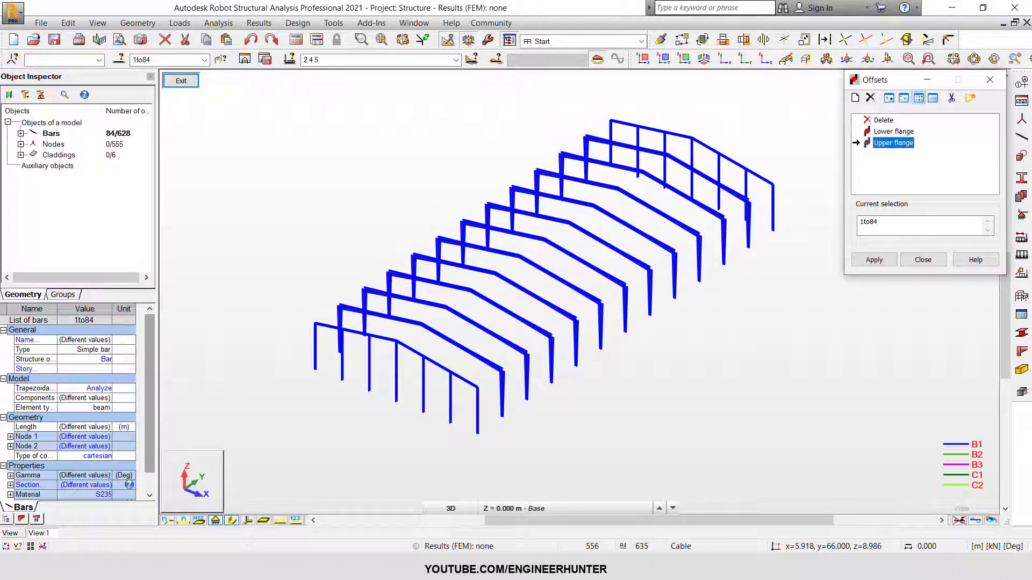
pyautogui.click(874, 259)
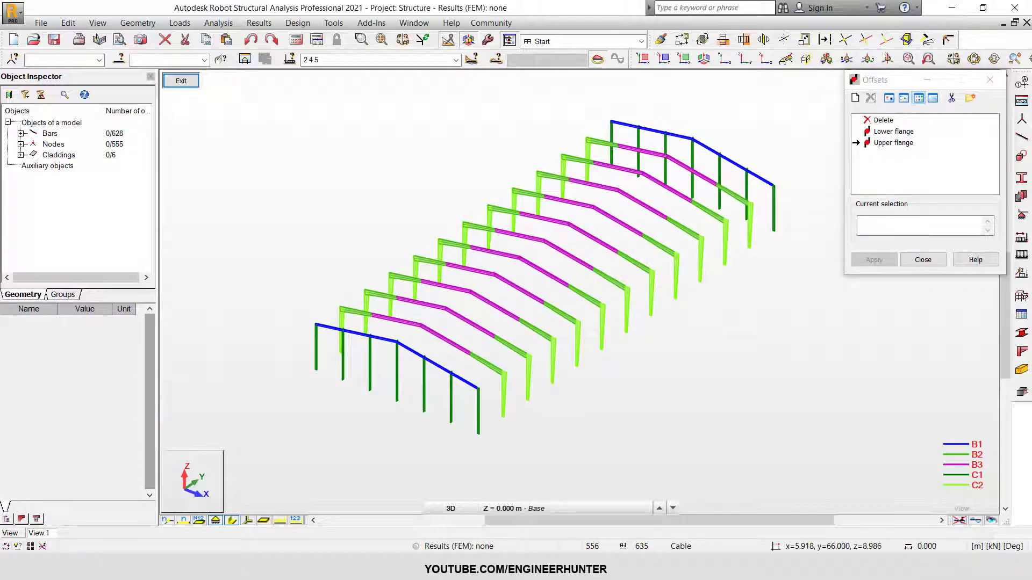
pyautogui.scroll(3, 383, 349)
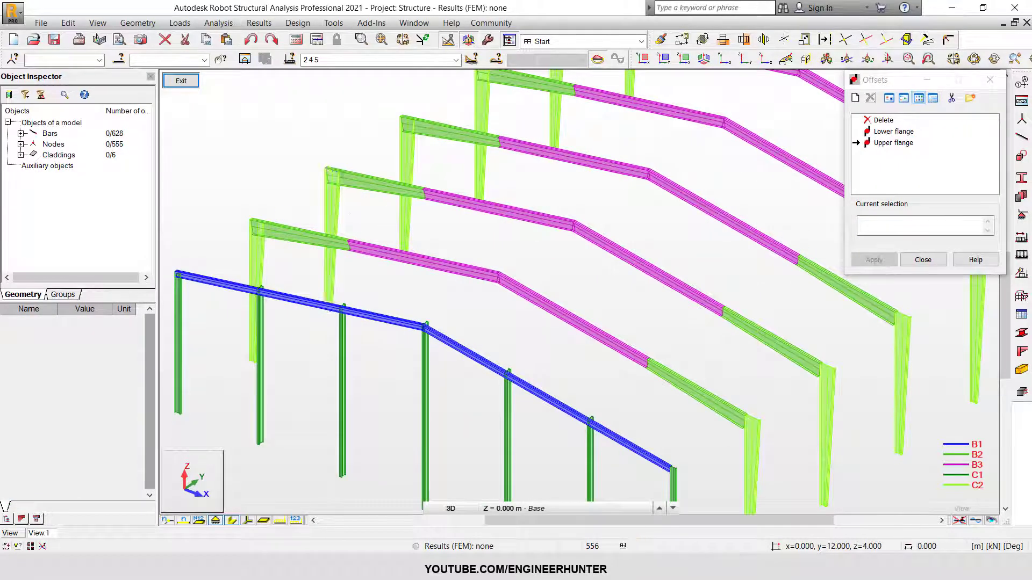
pyautogui.scroll(-1, 345, 210)
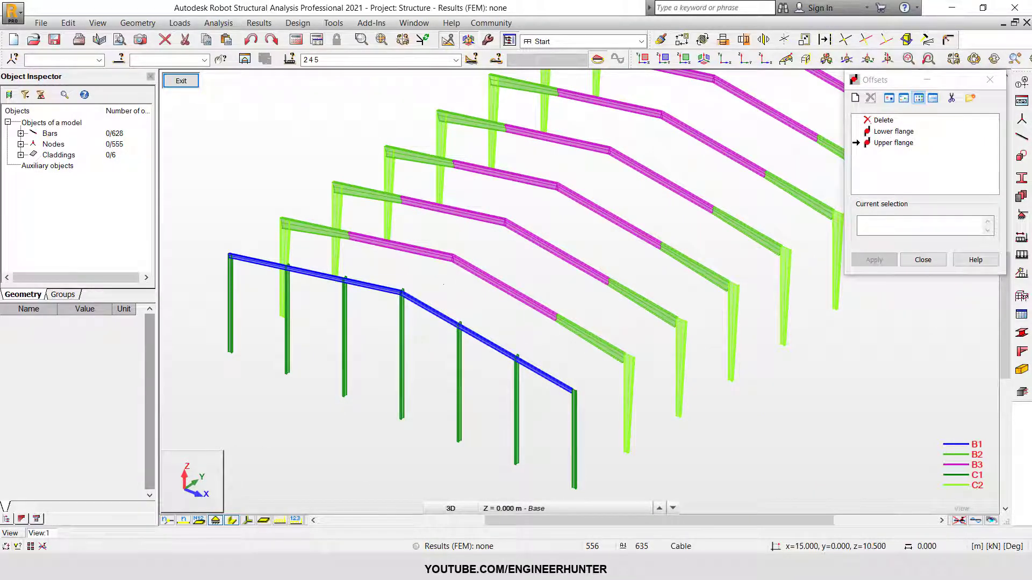
pyautogui.rightClick(444, 284)
pyautogui.click(455, 307)
pyautogui.scroll(-2, 508, 314)
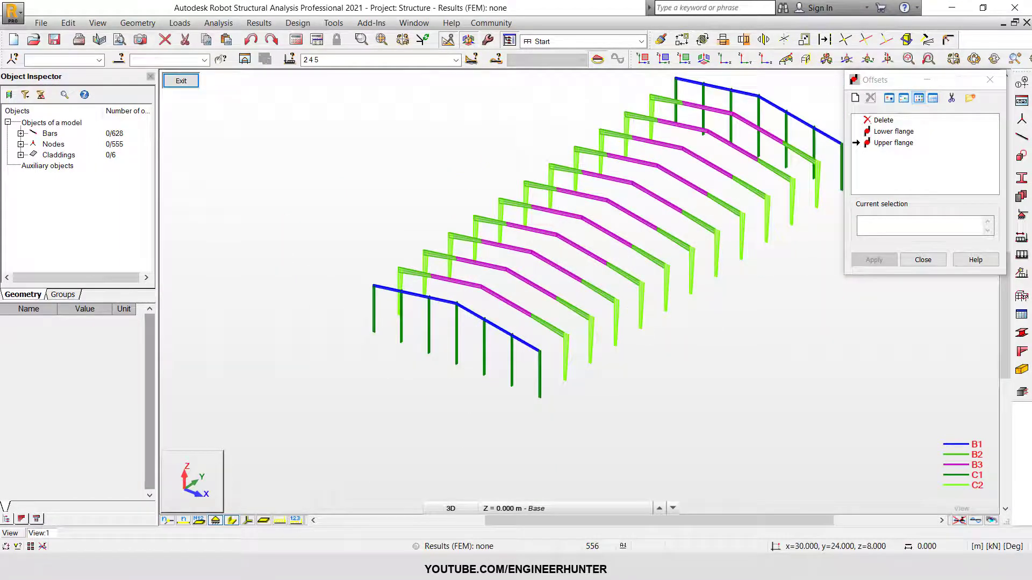
pyautogui.keyDown('shift'); pyautogui.moveTo(508, 314); pyautogui.dragTo(378, 358, button='middle'); pyautogui.keyUp('shift')
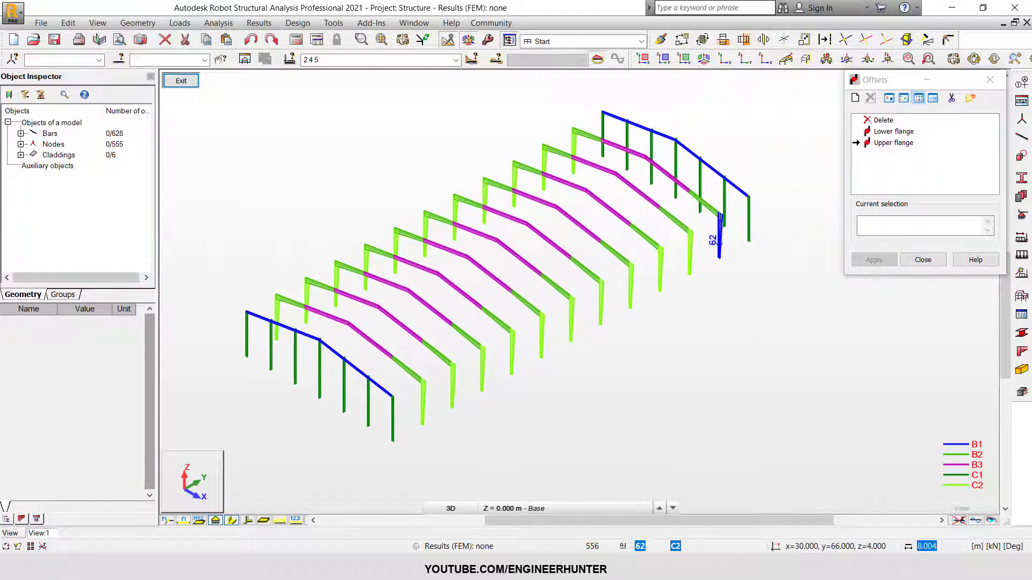
pyautogui.click(719, 236)
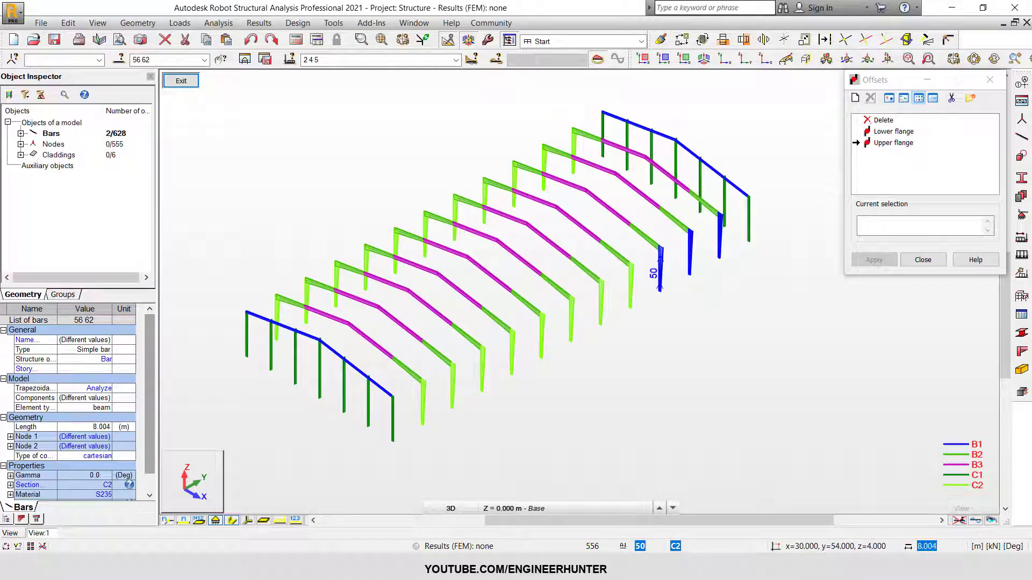
pyautogui.keyDown('ctrl'); pyautogui.click(660, 287); pyautogui.keyUp('ctrl')
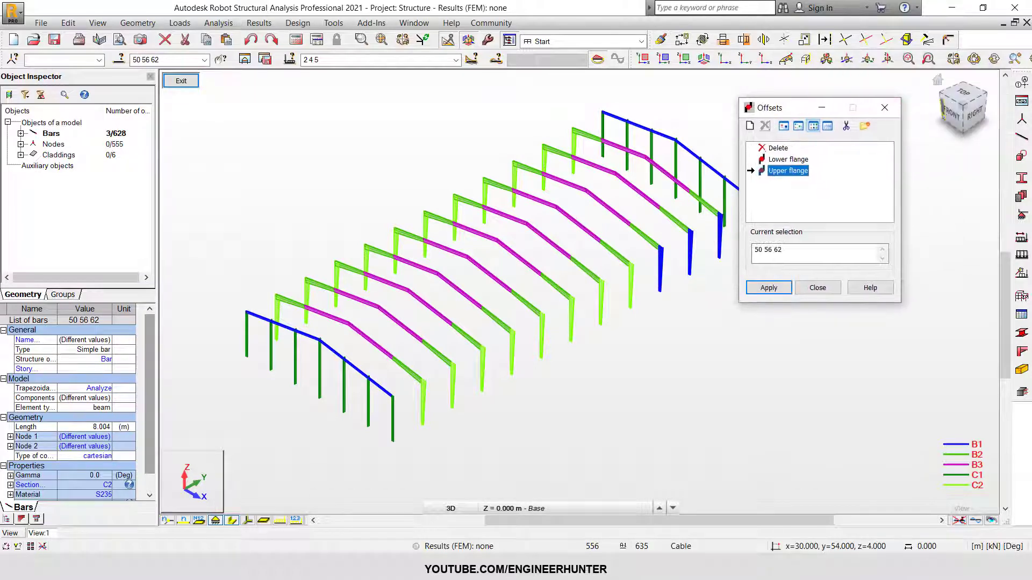
# - Rotate all columns along the x = 30 m eave, bars 2to68By6 77, to a gamma angle of 180°
pyautogui.click(951, 113)
pyautogui.scroll(5, 719, 226)
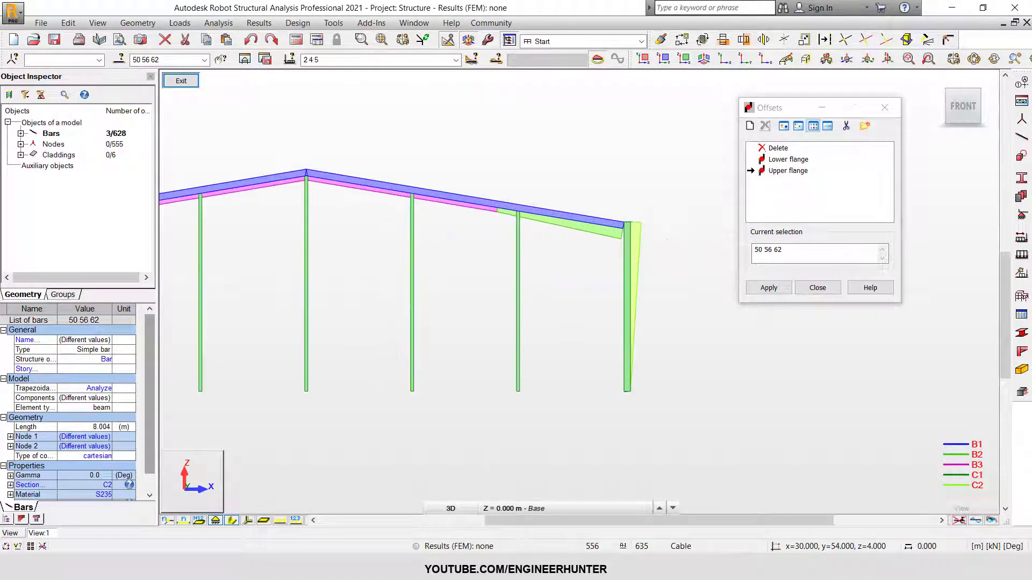
pyautogui.rightClick(591, 239)
pyautogui.click(617, 261)
pyautogui.moveTo(672, 297); pyautogui.dragTo(576, 324)
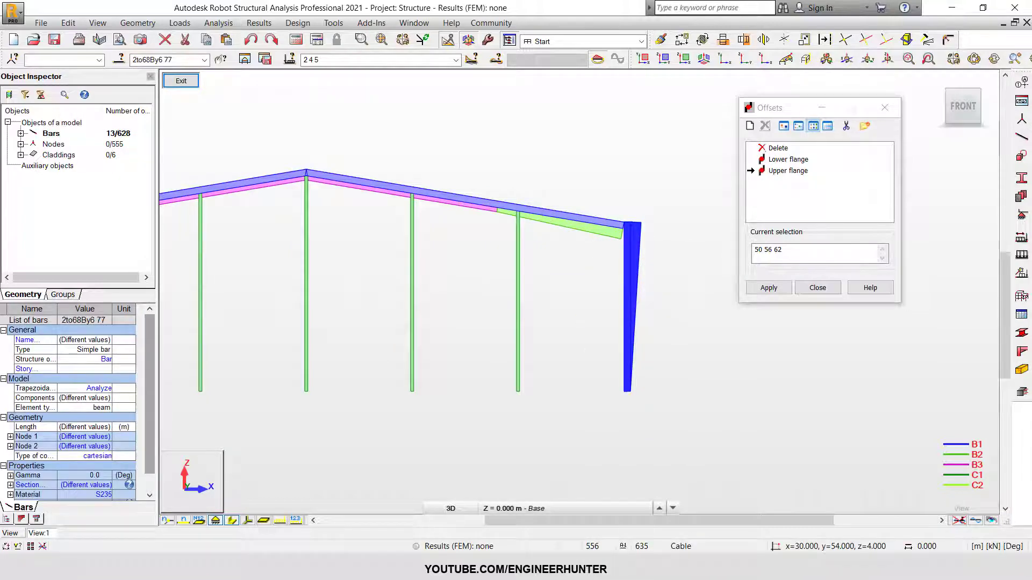
pyautogui.click(137, 23)
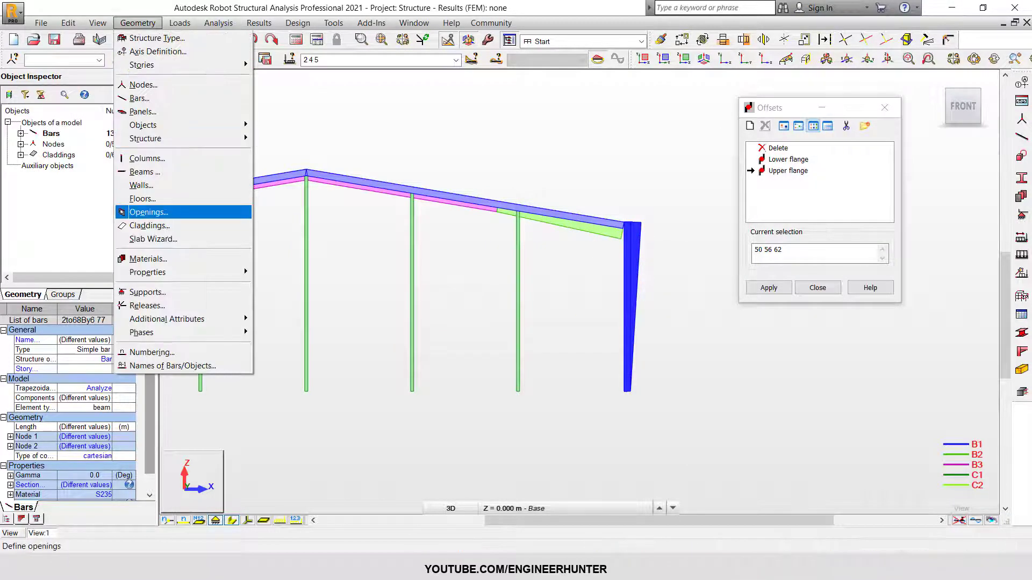
pyautogui.moveTo(244, 268)
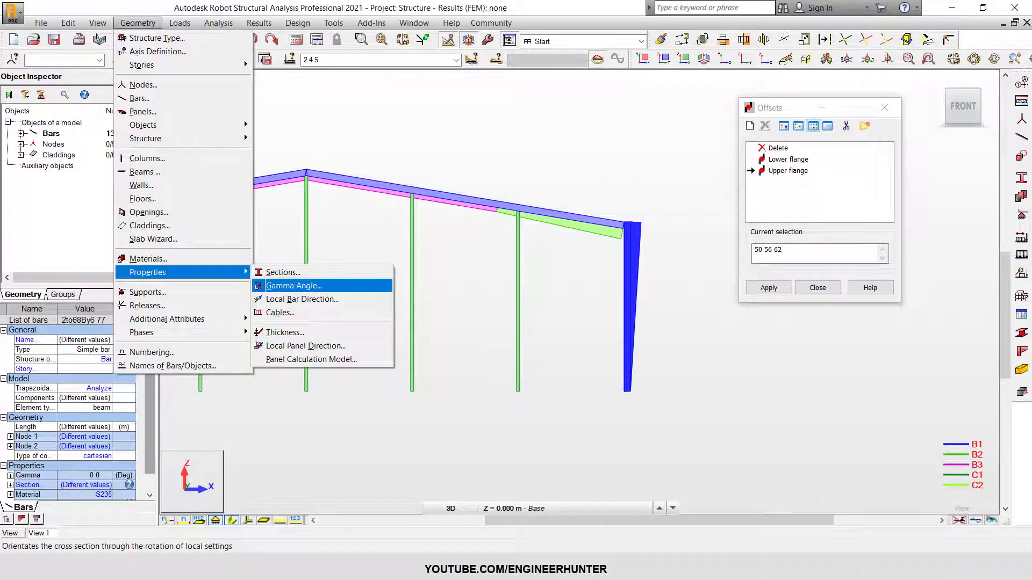
pyautogui.click(294, 286)
pyautogui.click(882, 142)
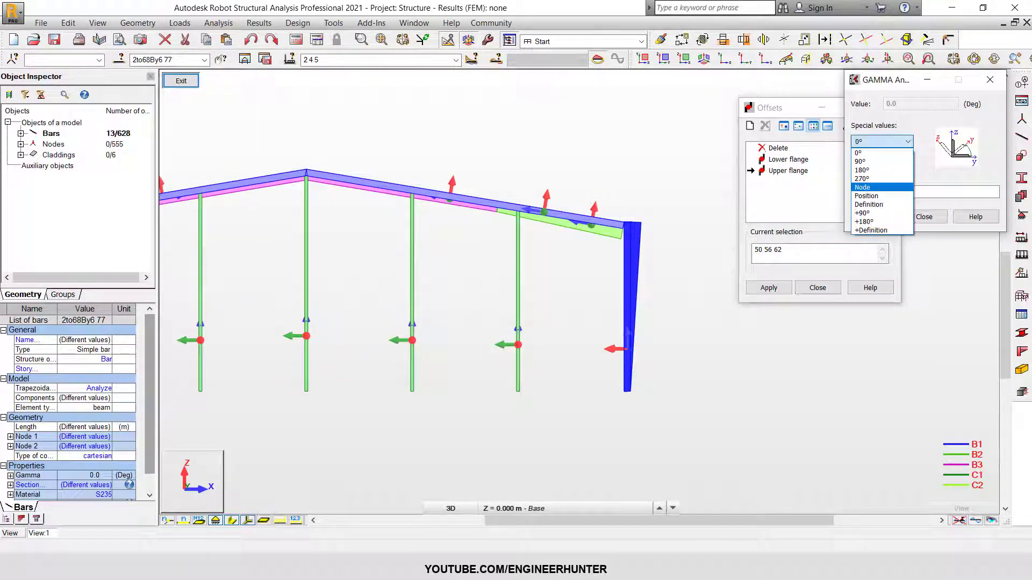
pyautogui.click(862, 170)
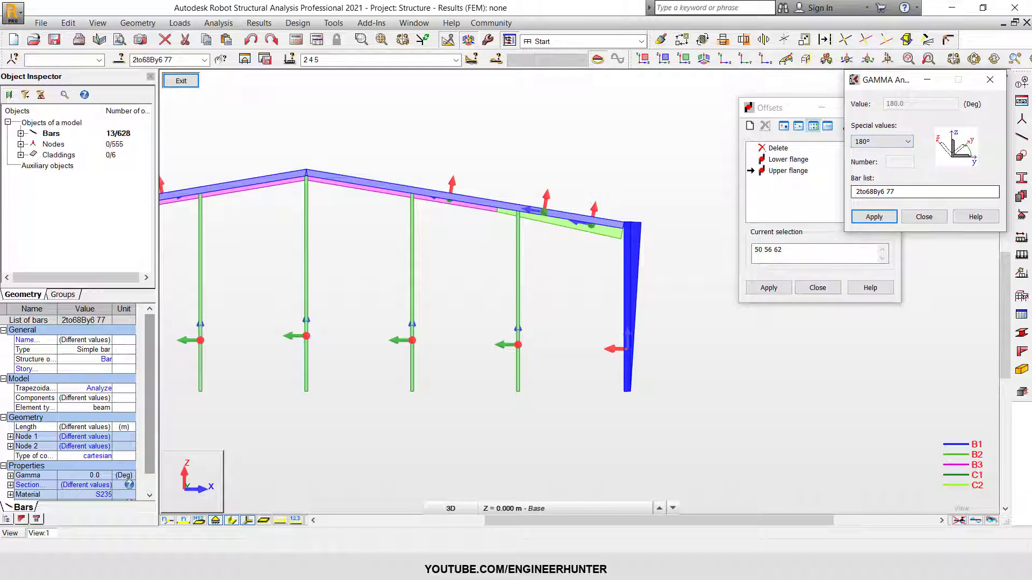
pyautogui.click(874, 217)
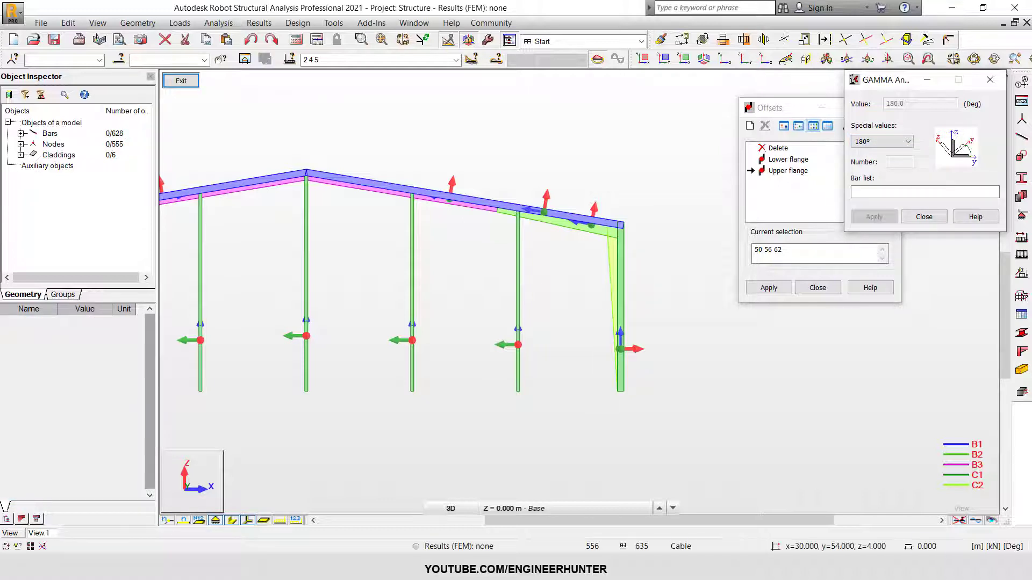
pyautogui.click(924, 217)
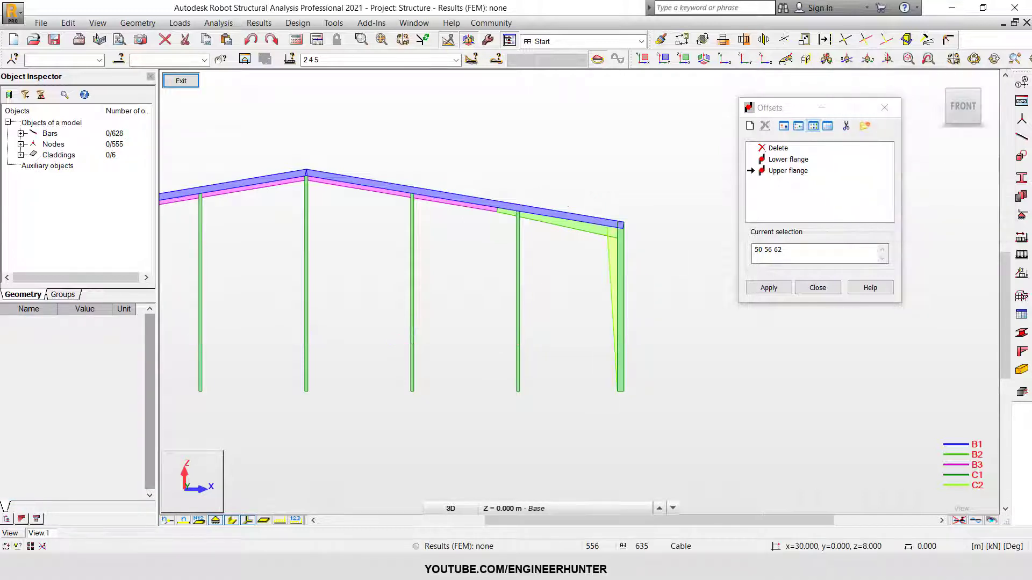
# - Remove the offsets from the intermediate C1 columns of both end walls, bars 71to75 80to84, and close the offset definitions
pyautogui.scroll(-3, 708, 180)
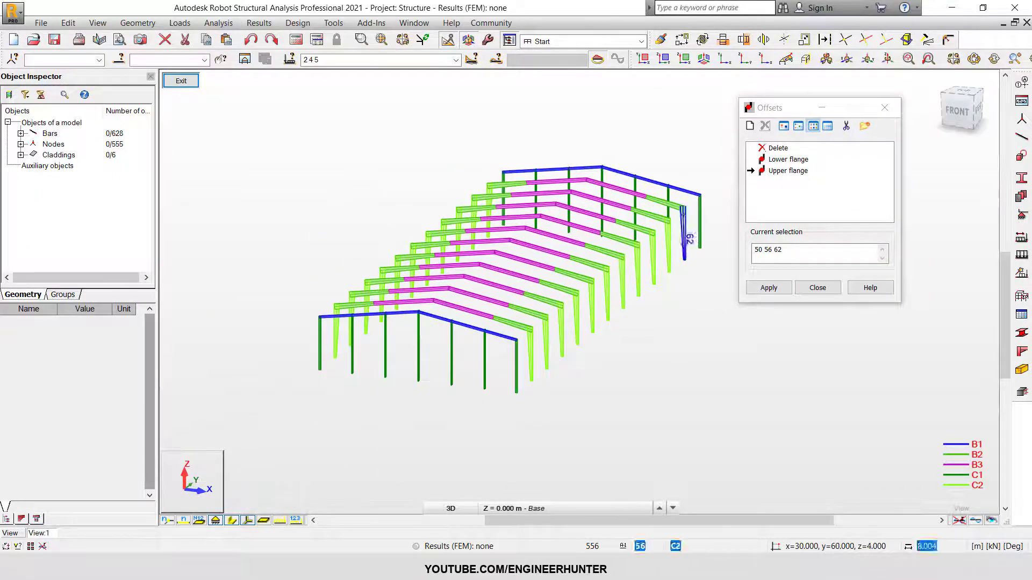
pyautogui.keyDown('shift'); pyautogui.moveTo(708, 179); pyautogui.dragTo(363, 323, button='middle'); pyautogui.keyUp('shift')
pyautogui.scroll(3, 363, 324)
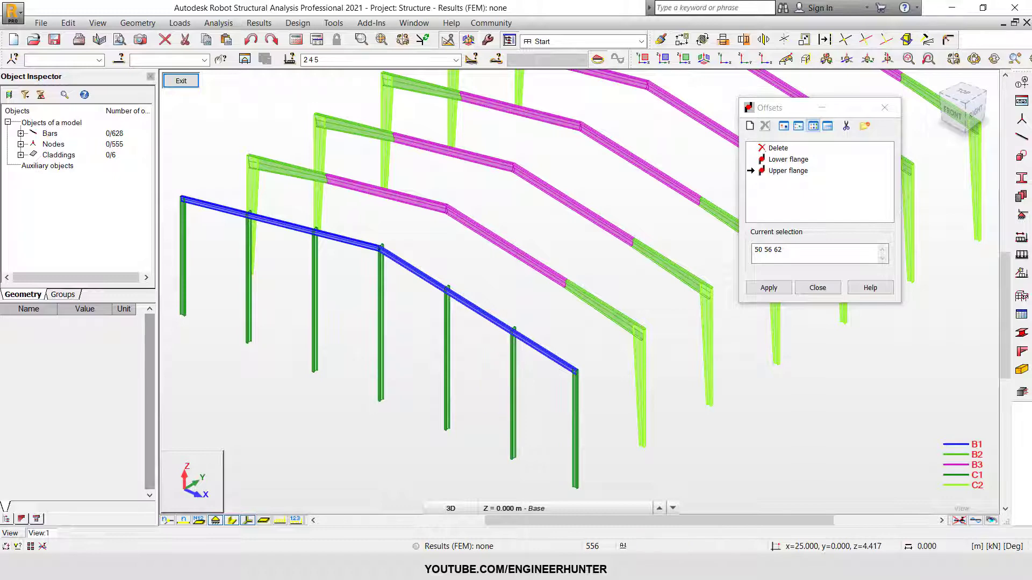
pyautogui.click(953, 111)
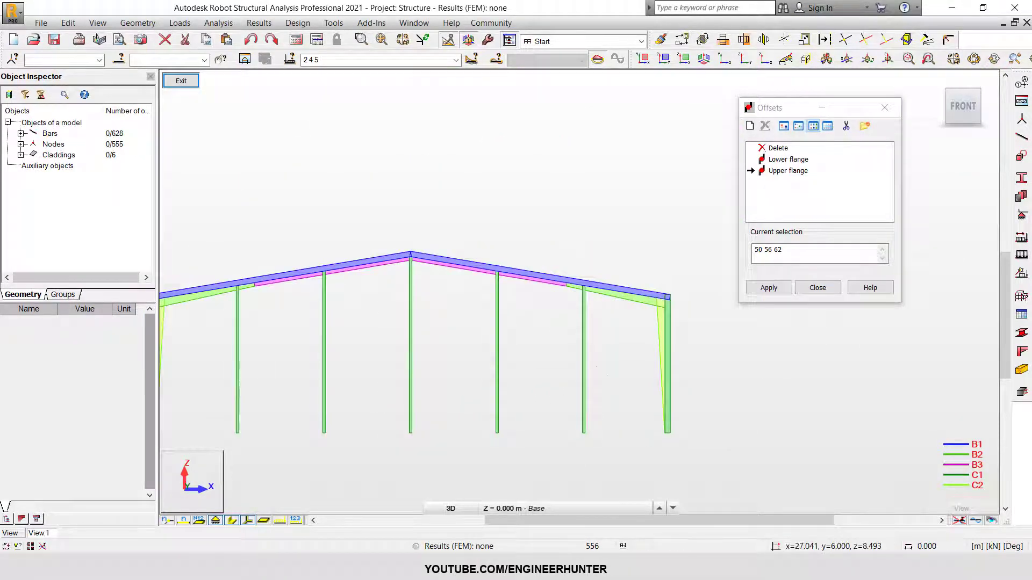
pyautogui.moveTo(608, 376); pyautogui.dragTo(213, 360)
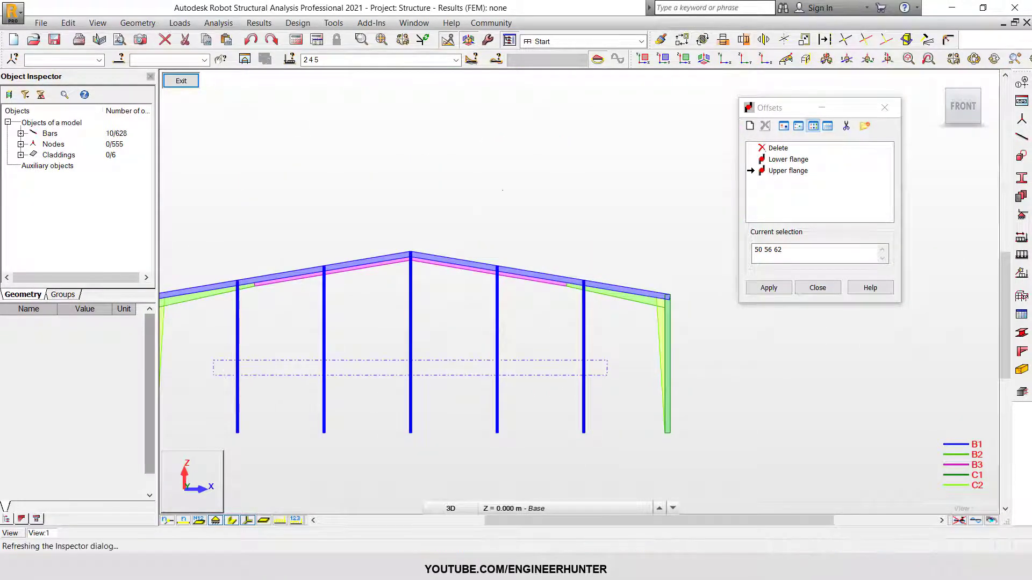
pyautogui.click(978, 91)
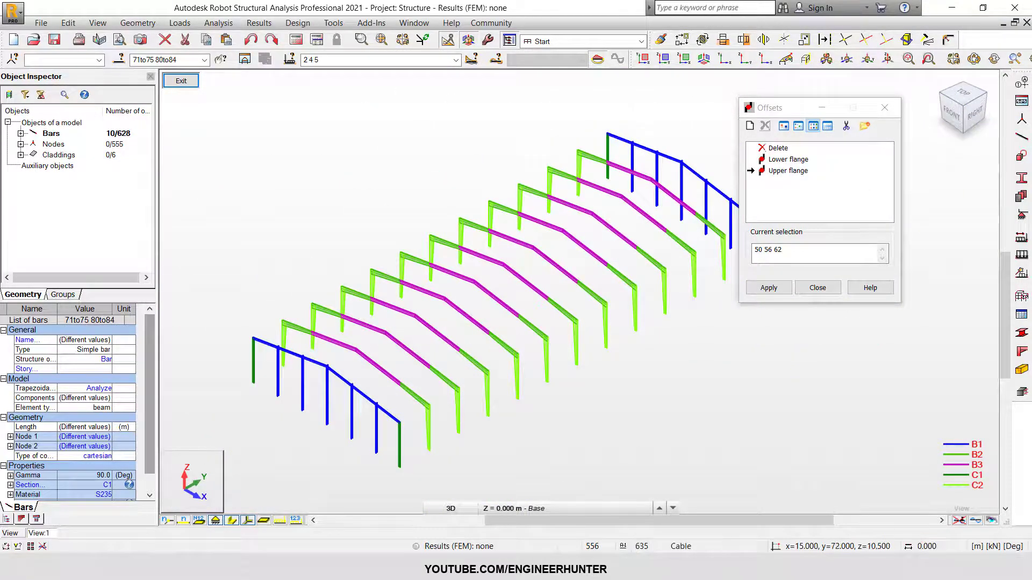
pyautogui.click(778, 148)
pyautogui.click(769, 288)
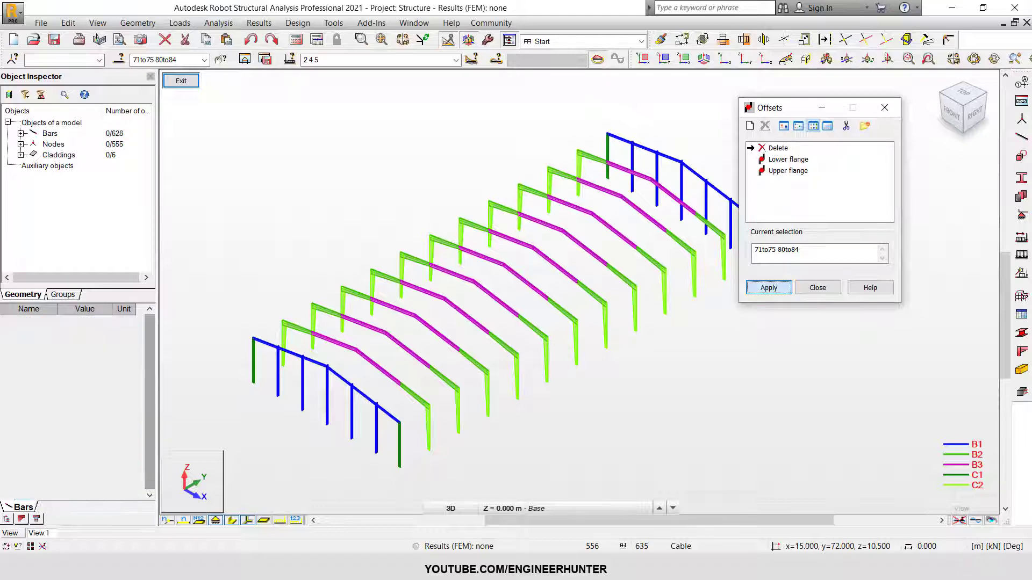
pyautogui.scroll(4, 352, 444)
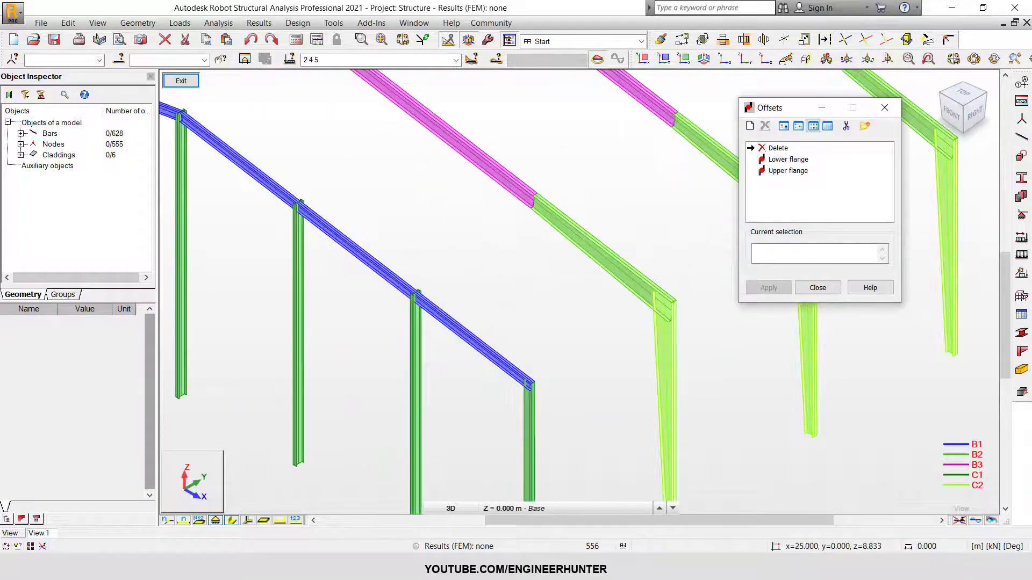
pyautogui.scroll(-4, 459, 322)
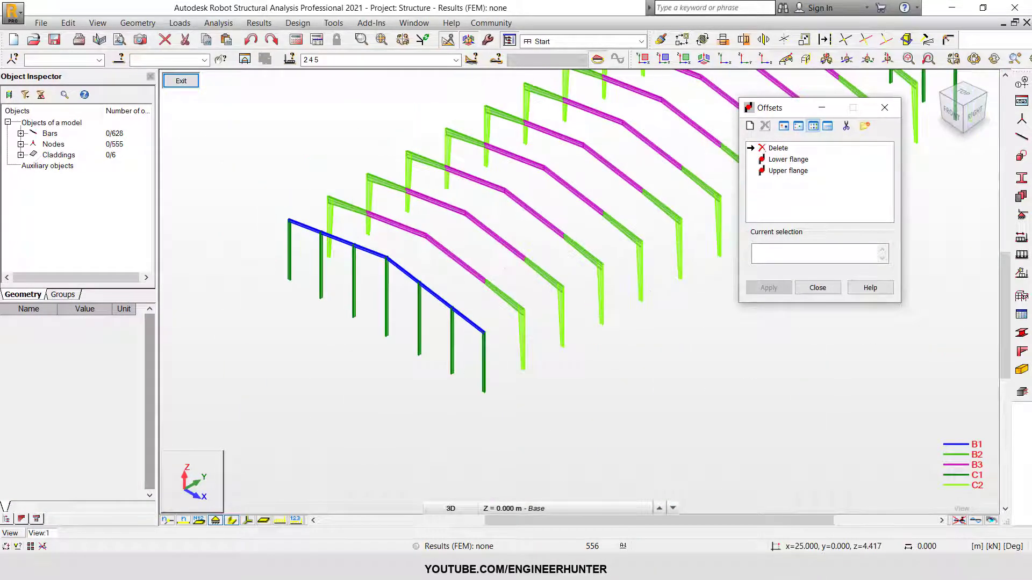
pyautogui.click(818, 288)
# - Leave the isolated editing view of the frame bars and return to the complete hall model
pyautogui.scroll(-4, 473, 411)
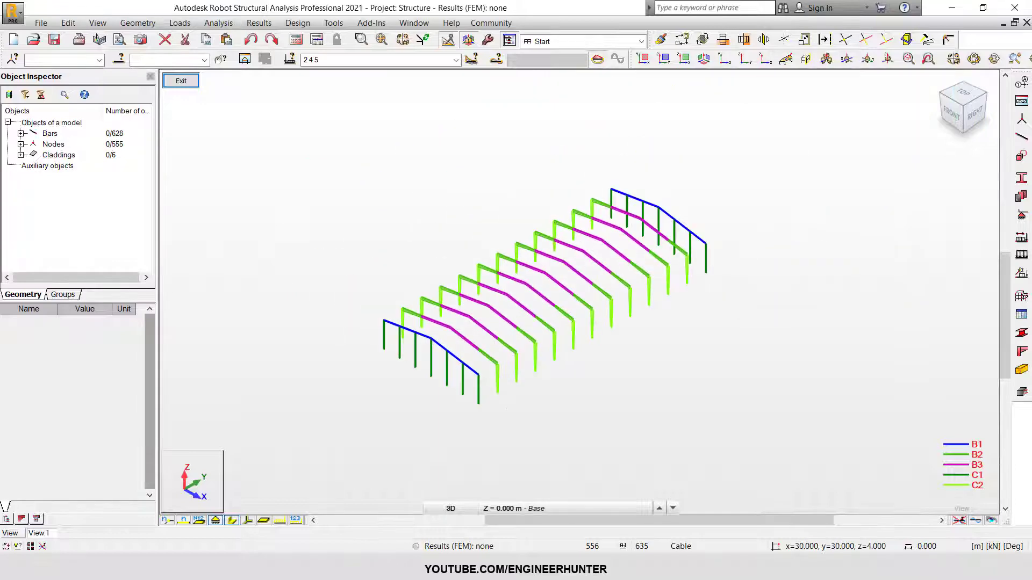
pyautogui.scroll(1, 575, 329)
pyautogui.keyDown('shift'); pyautogui.moveTo(602, 328); pyautogui.dragTo(634, 314, button='middle'); pyautogui.keyUp('shift')
pyautogui.scroll(1, 454, 371)
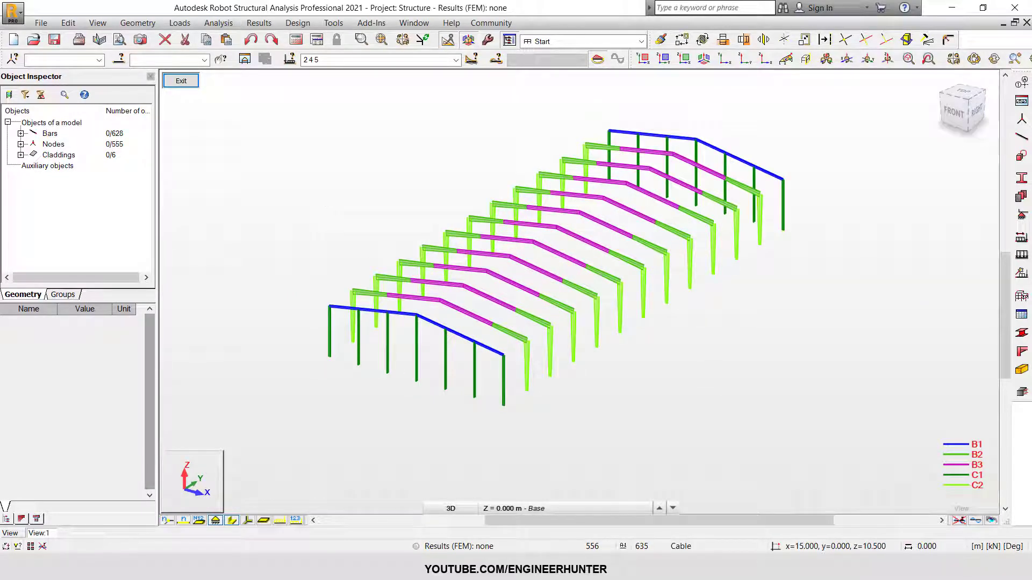
pyautogui.click(181, 81)
pyautogui.scroll(4, 562, 402)
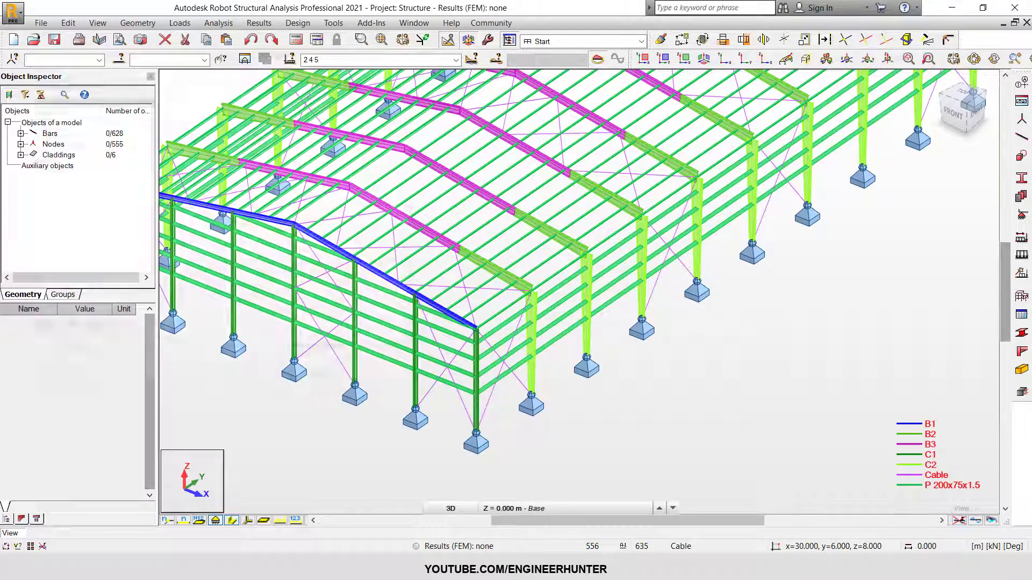
# - Turn on the display of offsets in the model view and close the display settings
pyautogui.hotkey('ctrl', 'd')
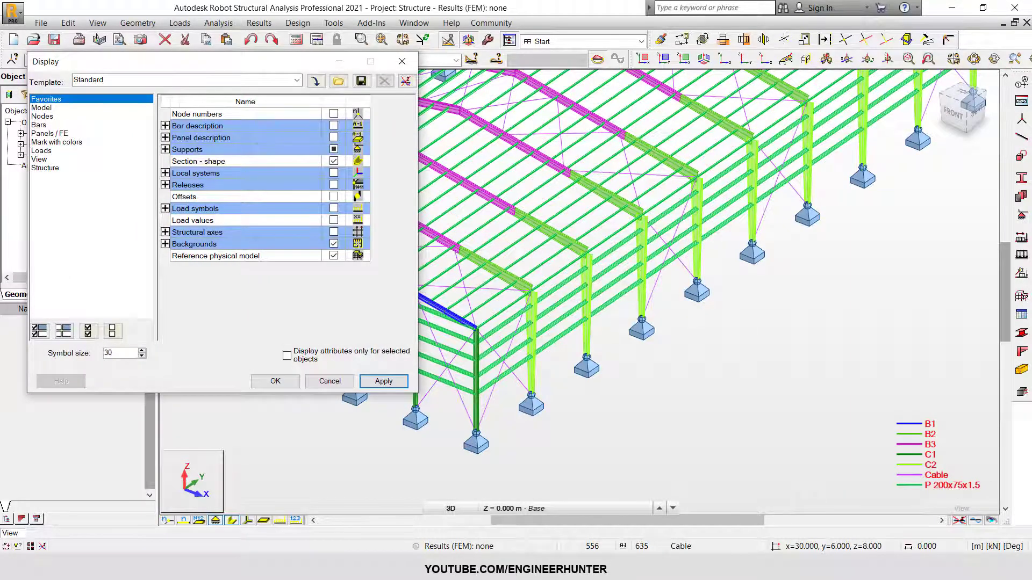
pyautogui.click(334, 196)
pyautogui.click(383, 381)
pyautogui.scroll(-4, 581, 368)
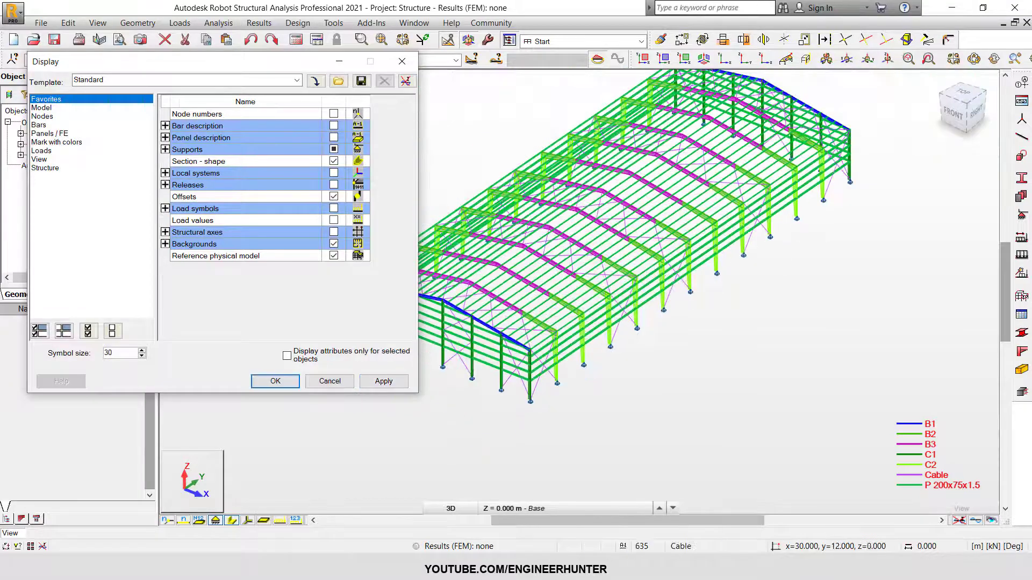
pyautogui.click(793, 309)
pyautogui.moveTo(756, 220); pyautogui.dragTo(802, 255, button='middle')
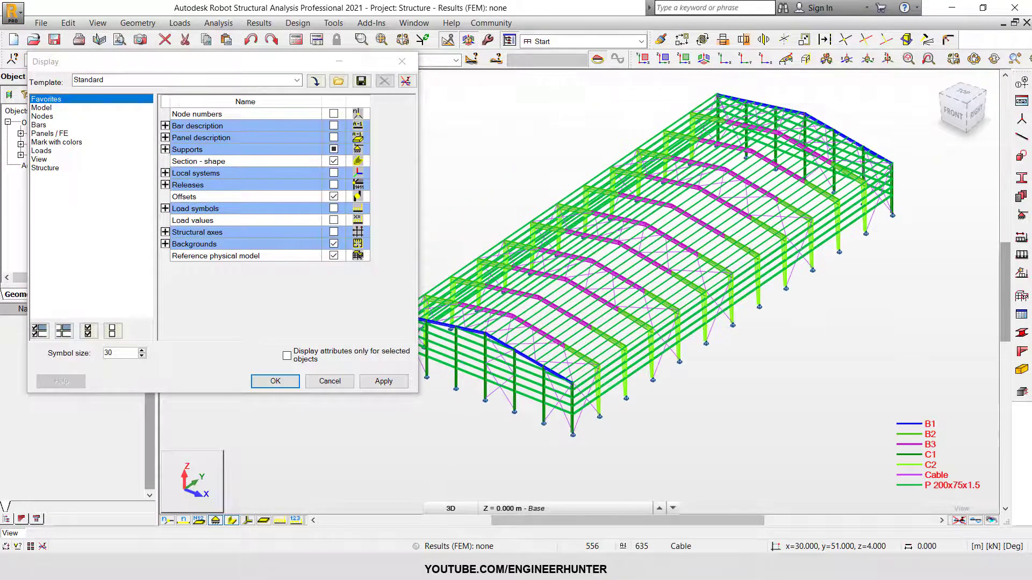
pyautogui.keyDown('shift'); pyautogui.moveTo(715, 213); pyautogui.dragTo(763, 207, button='middle'); pyautogui.keyUp('shift')
pyautogui.click(330, 382)
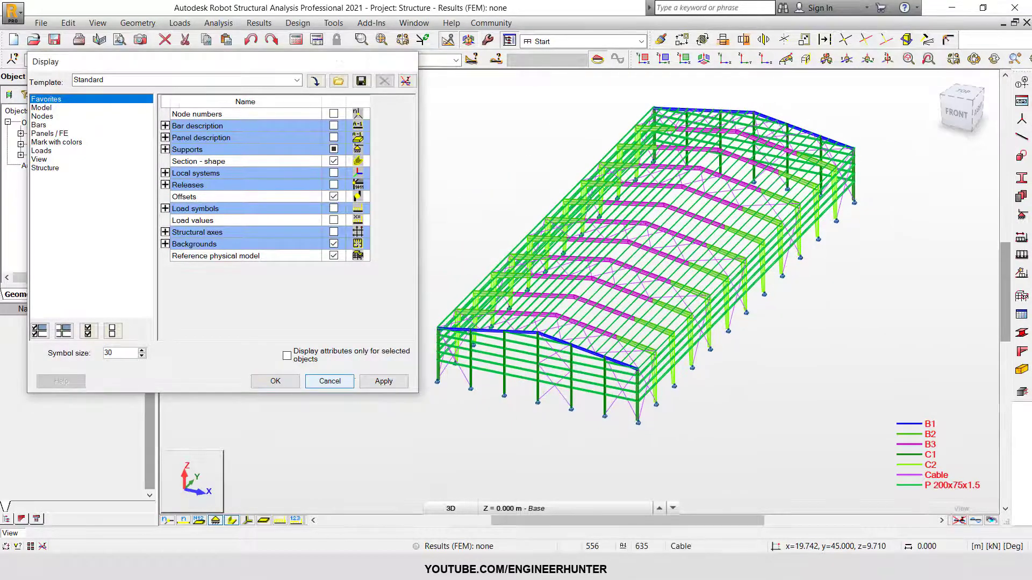
# - Examine the complete hall from both sides to check how the frames, purlins and wall girts align
pyautogui.keyDown('shift'); pyautogui.moveTo(620, 392); pyautogui.dragTo(658, 371, button='middle'); pyautogui.keyUp('shift')
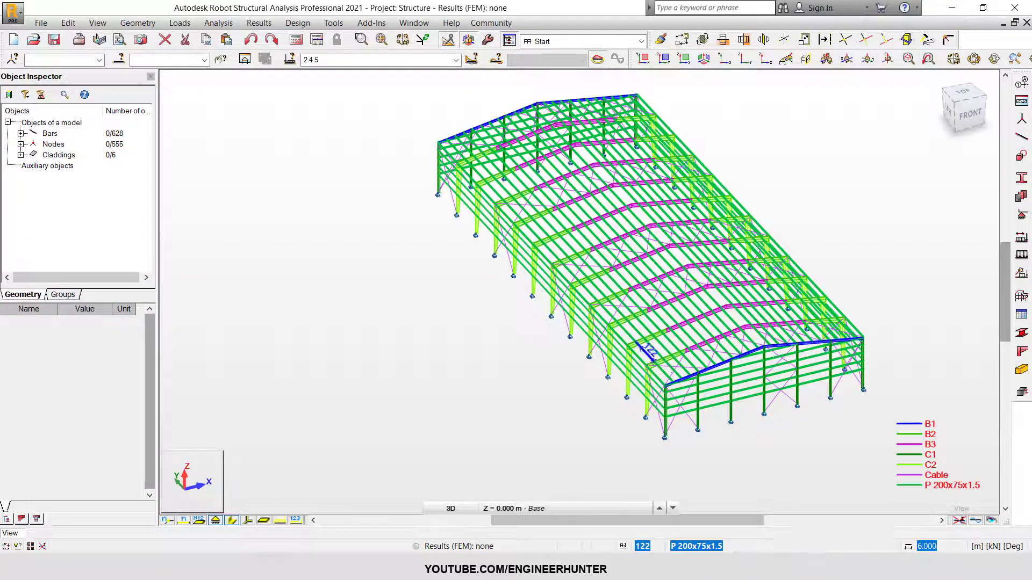
pyautogui.scroll(-1, 531, 402)
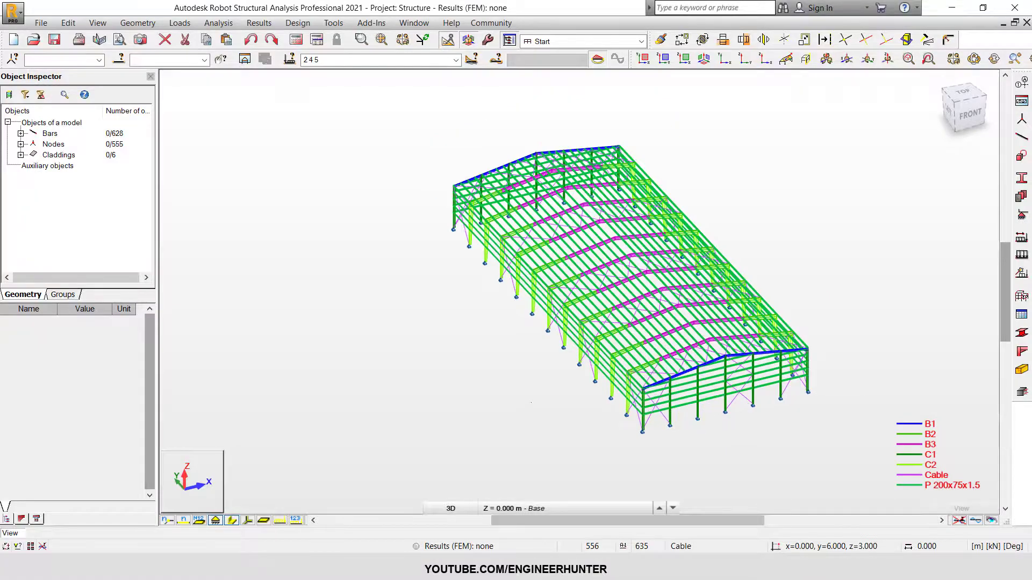
pyautogui.keyDown('shift'); pyautogui.moveTo(650, 402); pyautogui.dragTo(559, 404, button='middle'); pyautogui.keyUp('shift')
pyautogui.scroll(1, 666, 324)
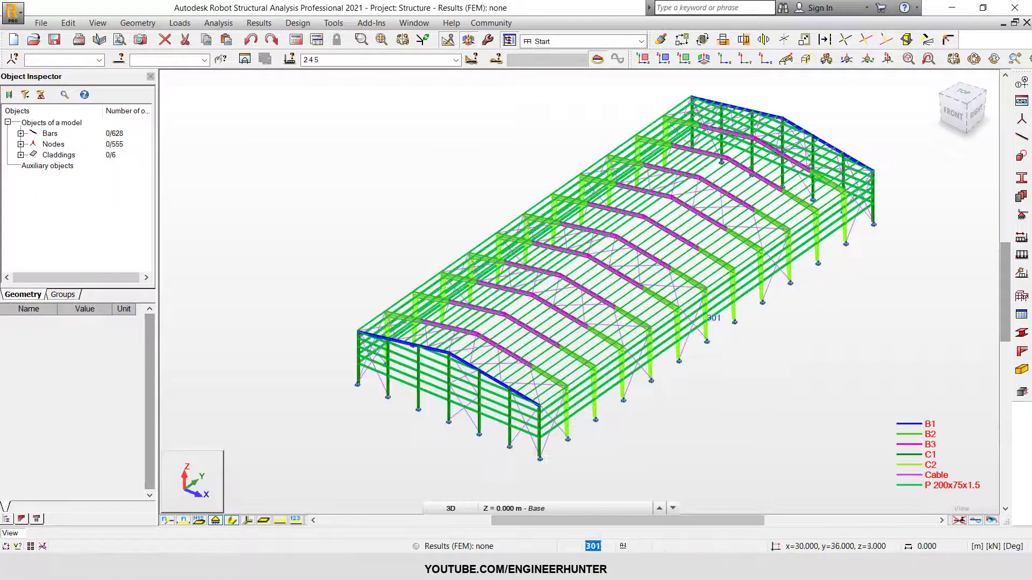
pyautogui.moveTo(726, 382)
pyautogui.keyDown('shift'); pyautogui.mouseDown(button='middle')
pyautogui.moveTo(683, 364)
pyautogui.moveTo(722, 369)
pyautogui.mouseUp(button='middle'); pyautogui.keyUp('shift')
pyautogui.scroll(1, 540, 347)
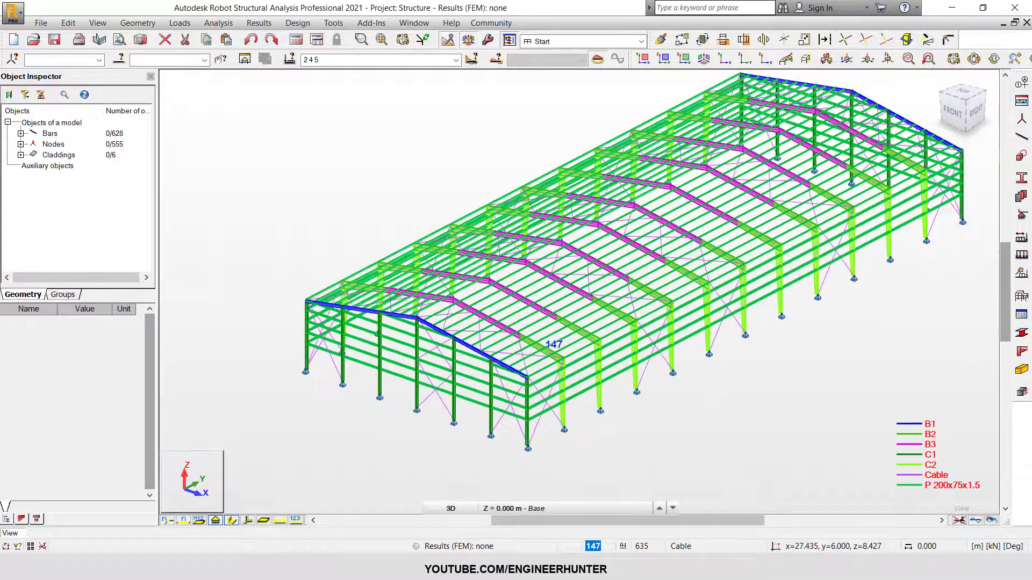
pyautogui.scroll(-1, 510, 405)
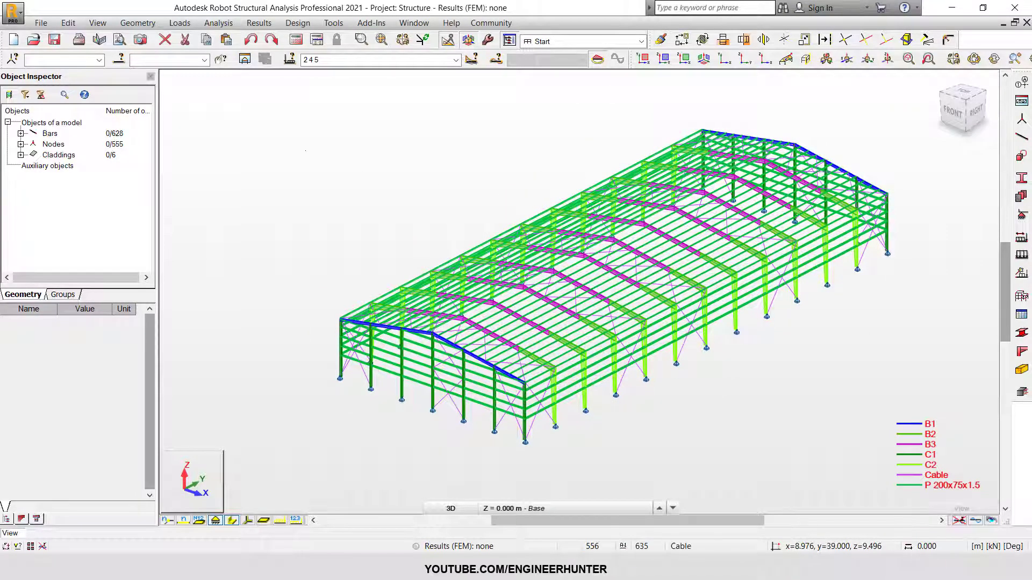
# - Start the automatic load combinations to LRFD ASCE 7-16 using the option to generate manual combinations
pyautogui.click(180, 23)
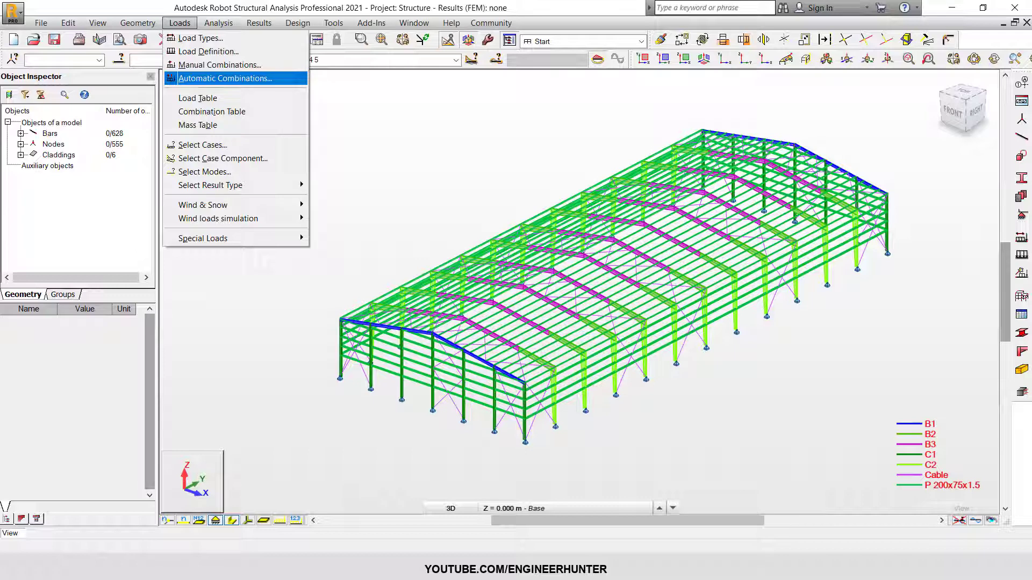
pyautogui.press('Return')
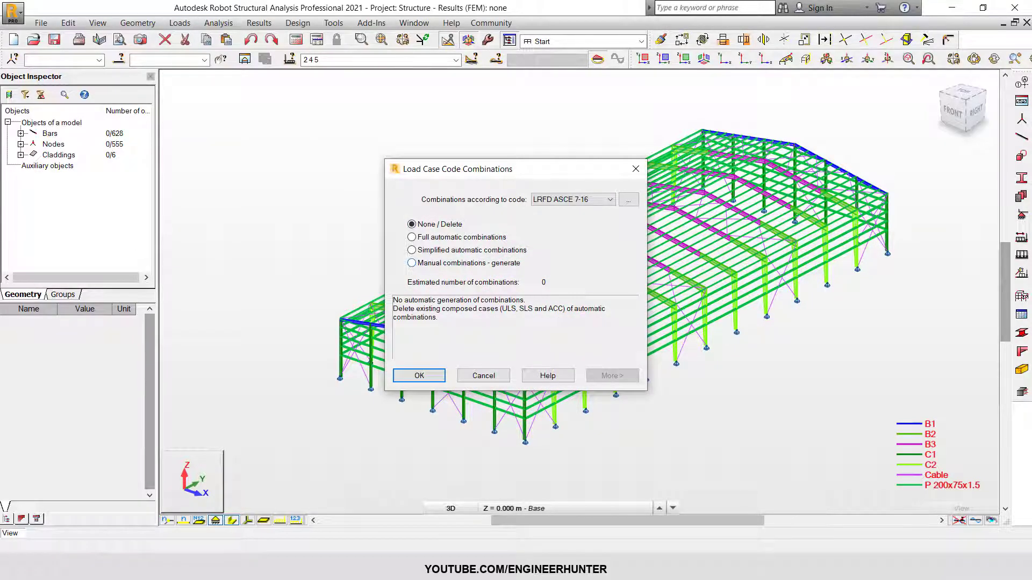
pyautogui.click(413, 263)
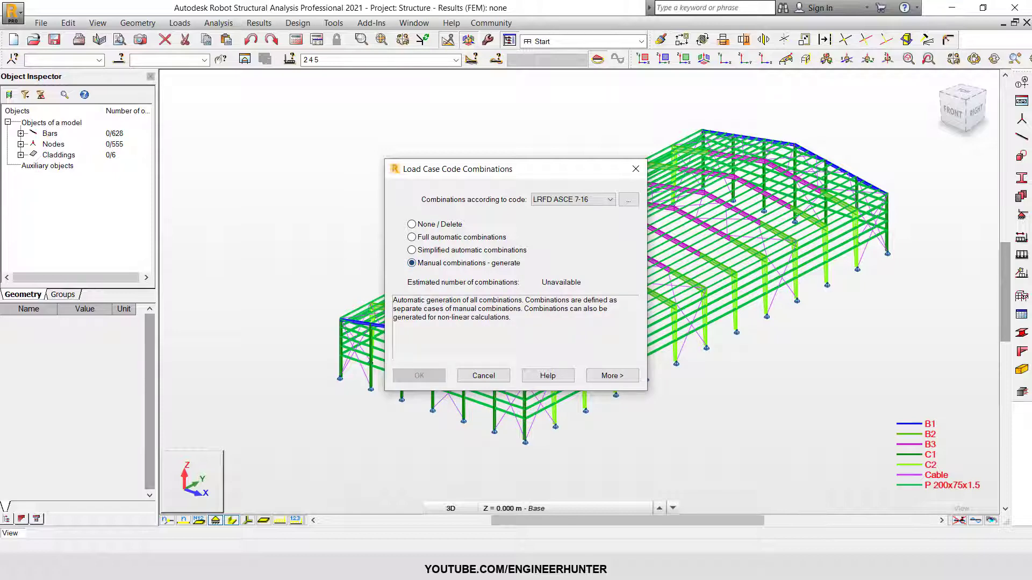
pyautogui.click(613, 376)
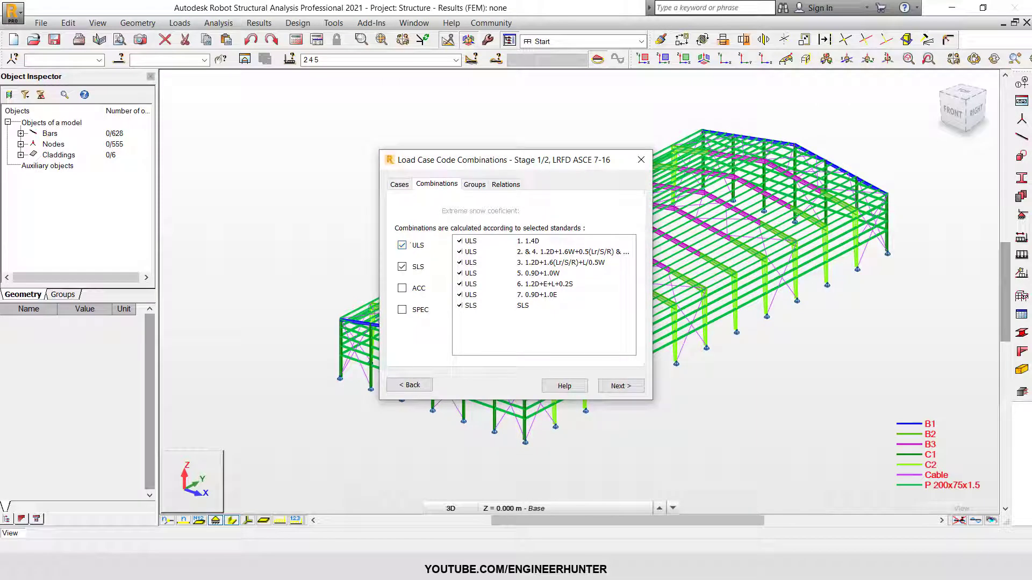
# - Keep only the ULS and SLS combination types enabled and proceed to the selection of combinations for generation
pyautogui.moveTo(413, 245); pyautogui.dragTo(425, 246)
pyautogui.click(418, 245)
pyautogui.moveTo(413, 267); pyautogui.dragTo(425, 266)
pyautogui.click(419, 288)
pyautogui.moveTo(426, 289); pyautogui.dragTo(418, 289)
pyautogui.click(428, 310)
pyautogui.click(621, 386)
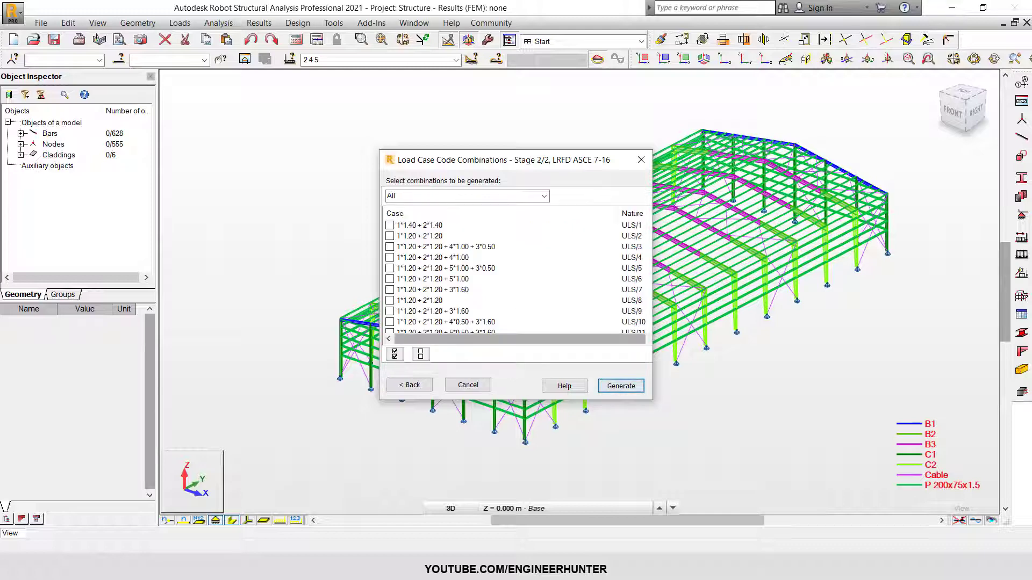
# - Select all the listed ULS and SLS combinations and generate them
pyautogui.scroll(-2, 450, 225)
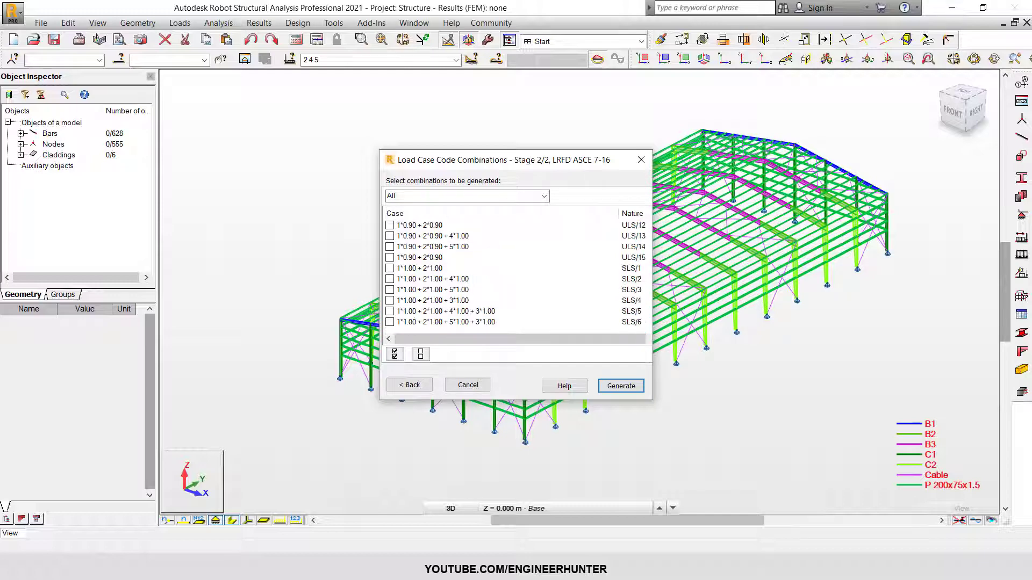
pyautogui.scroll(2, 451, 225)
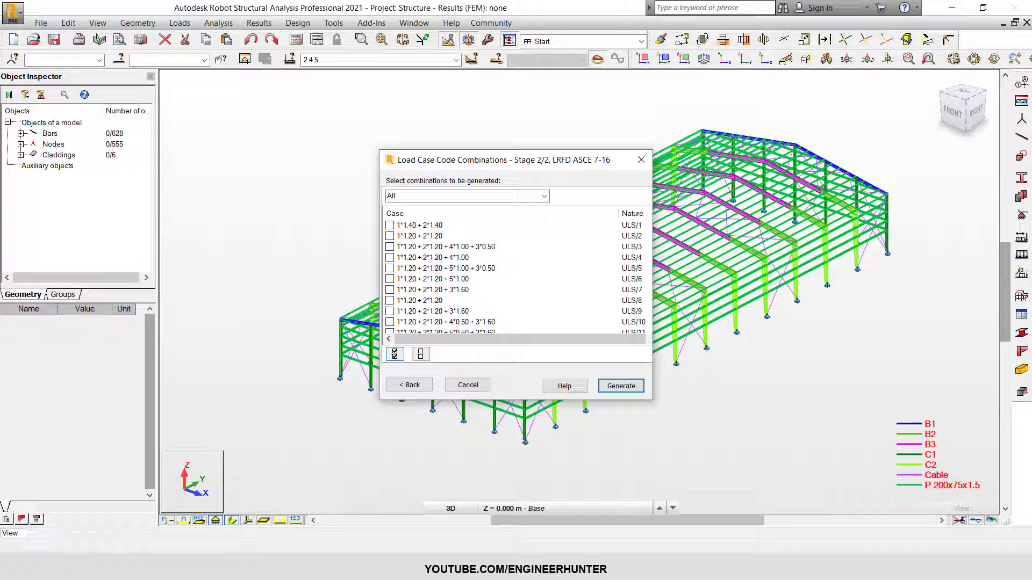
pyautogui.scroll(-3, 500, 274)
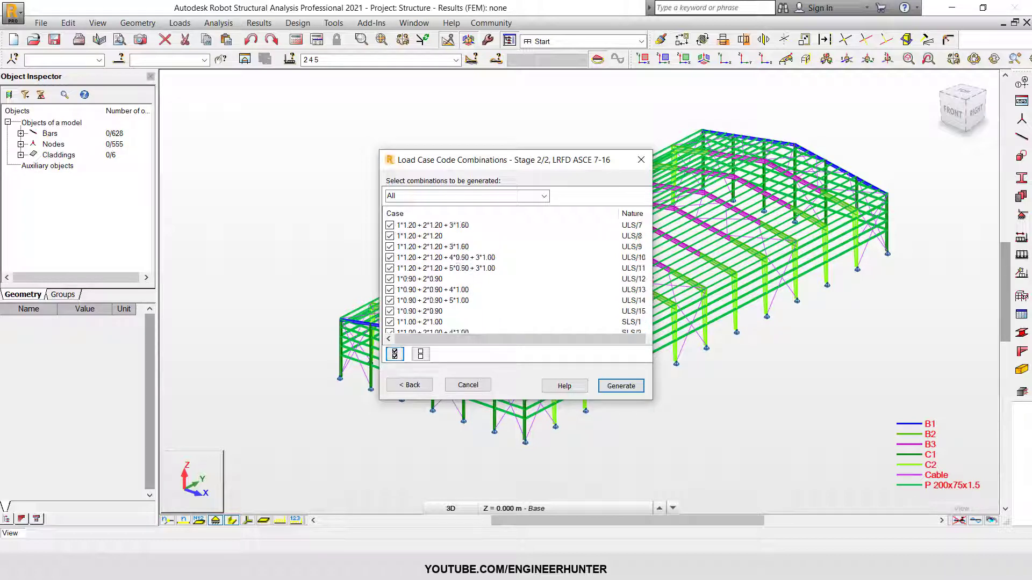
pyautogui.scroll(-1, 500, 275)
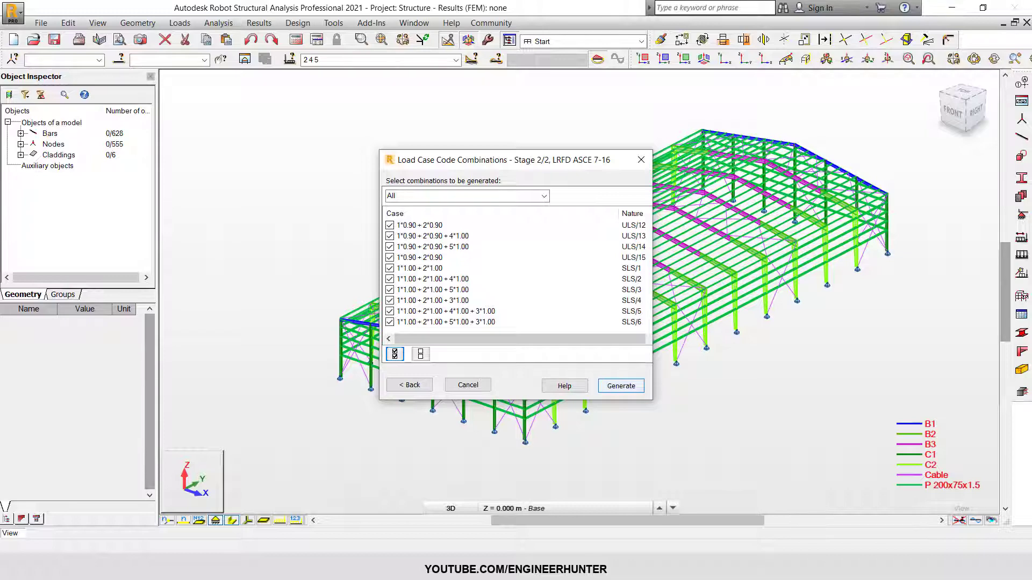
pyautogui.click(621, 386)
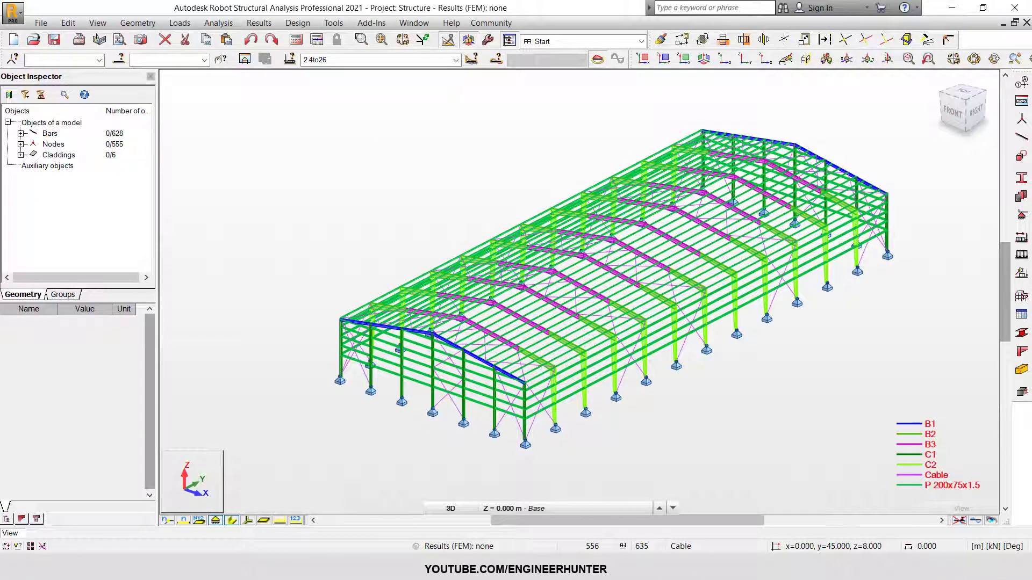
# - Review the list of load cases and combinations and make case 1, Self, the current case
pyautogui.click(456, 60)
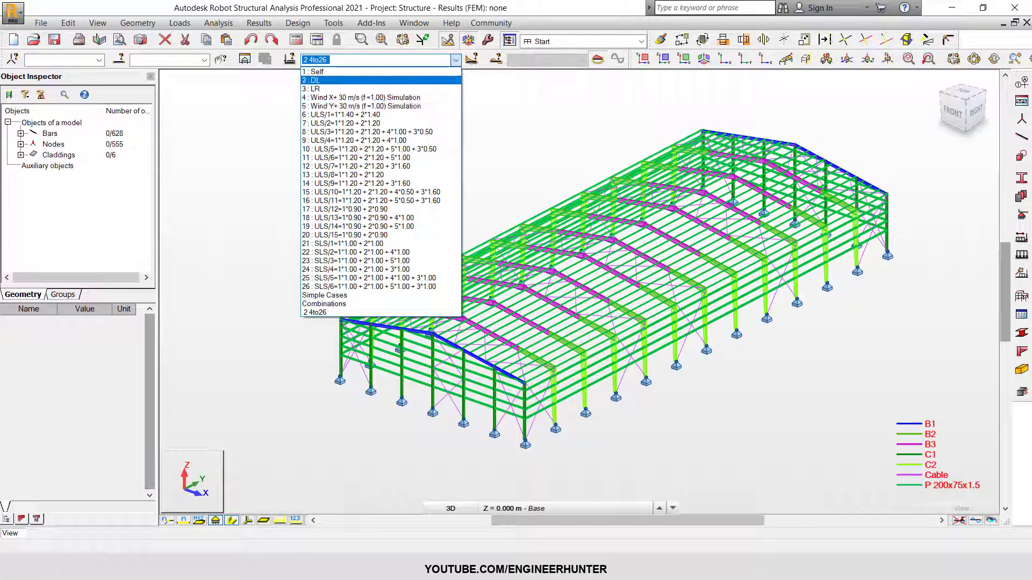
pyautogui.click(317, 72)
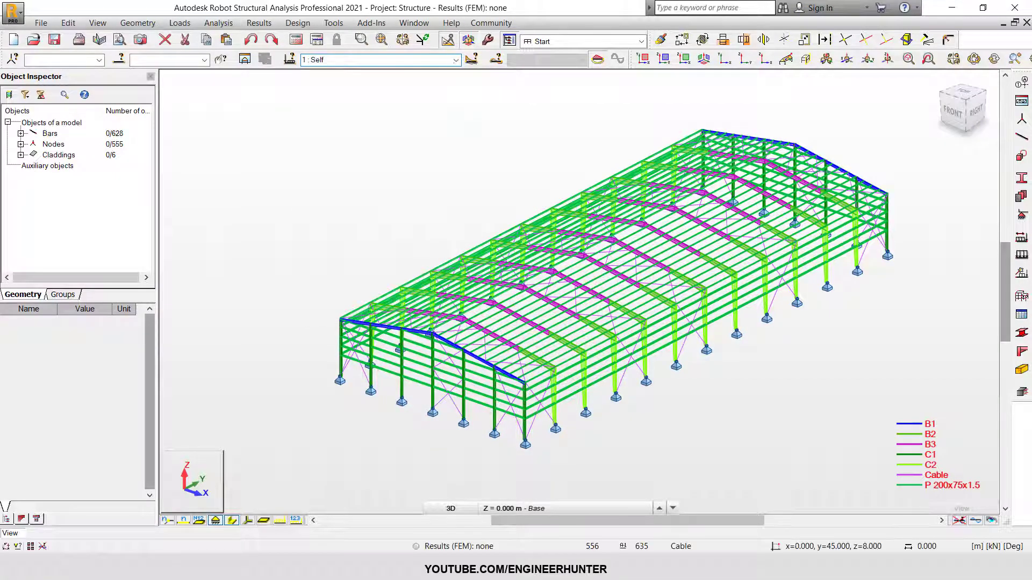
pyautogui.click(456, 59)
pyautogui.click(317, 72)
# - Enable the Direct Analysis Method in ANSI/AISC 360-16 LRFD mode, applying additional notional load for the reduced stiffness of steel members
pyautogui.click(317, 40)
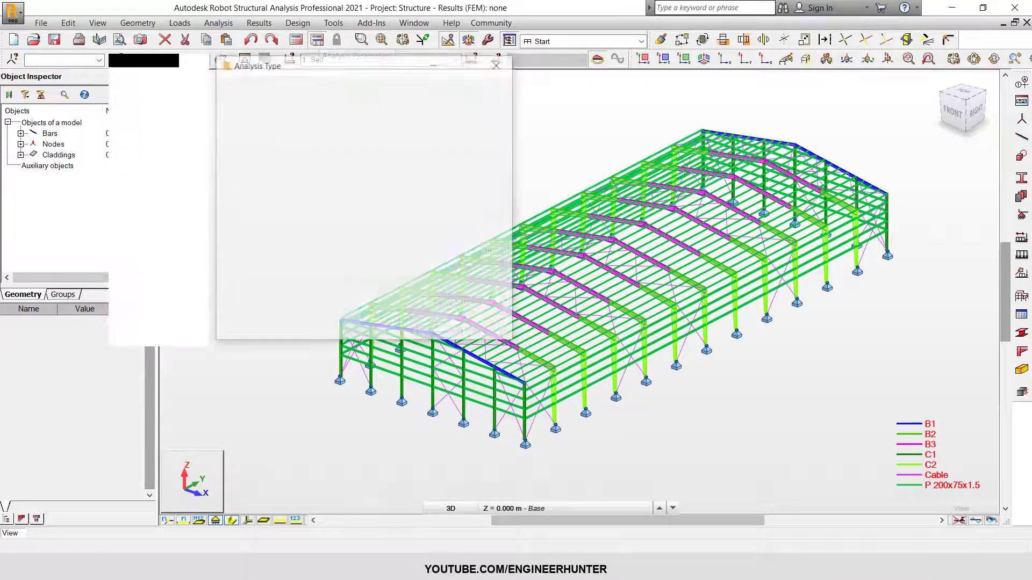
pyautogui.moveTo(350, 71); pyautogui.dragTo(724, 113)
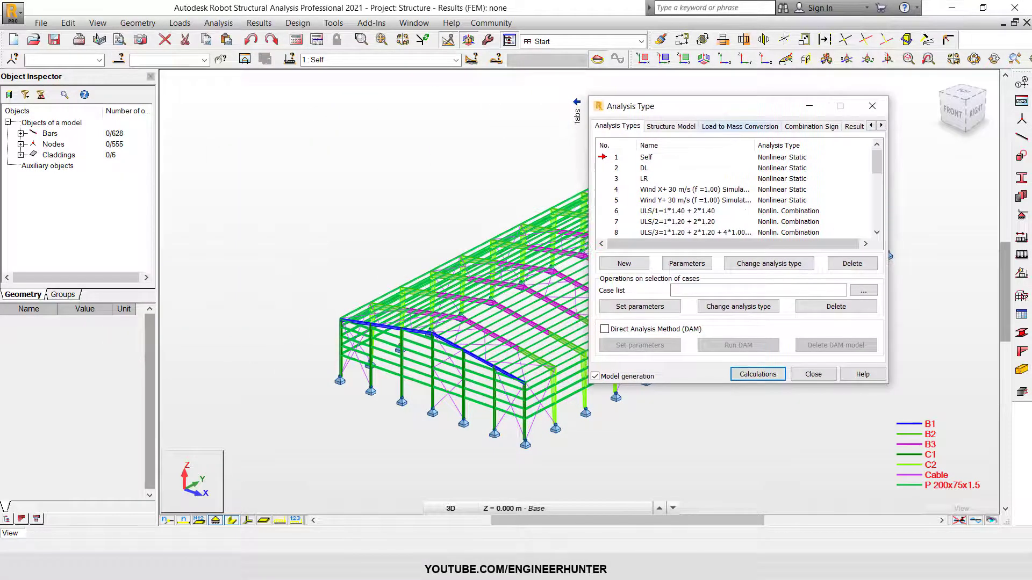
pyautogui.scroll(-3, 737, 194)
pyautogui.scroll(3, 737, 193)
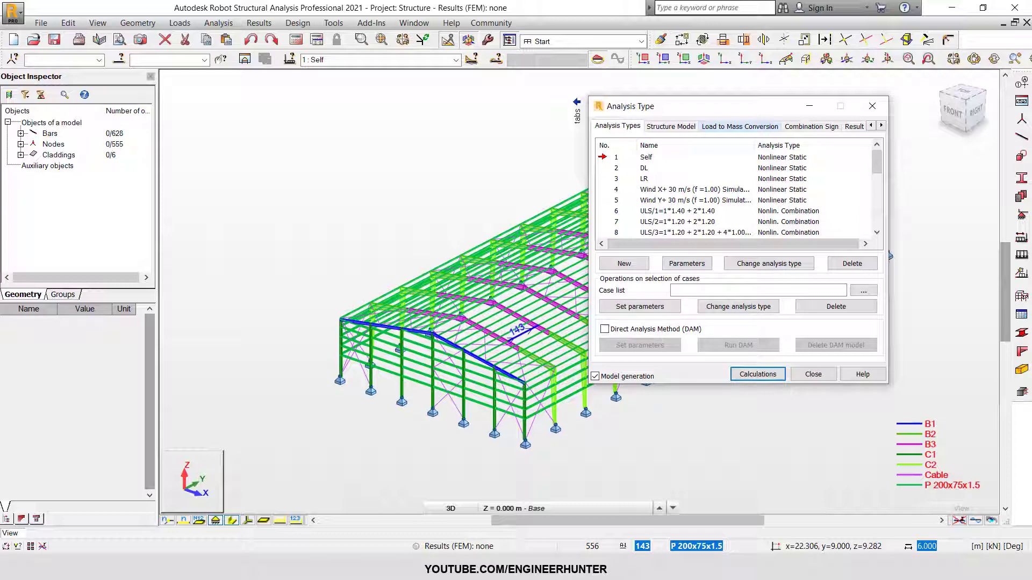
pyautogui.click(605, 329)
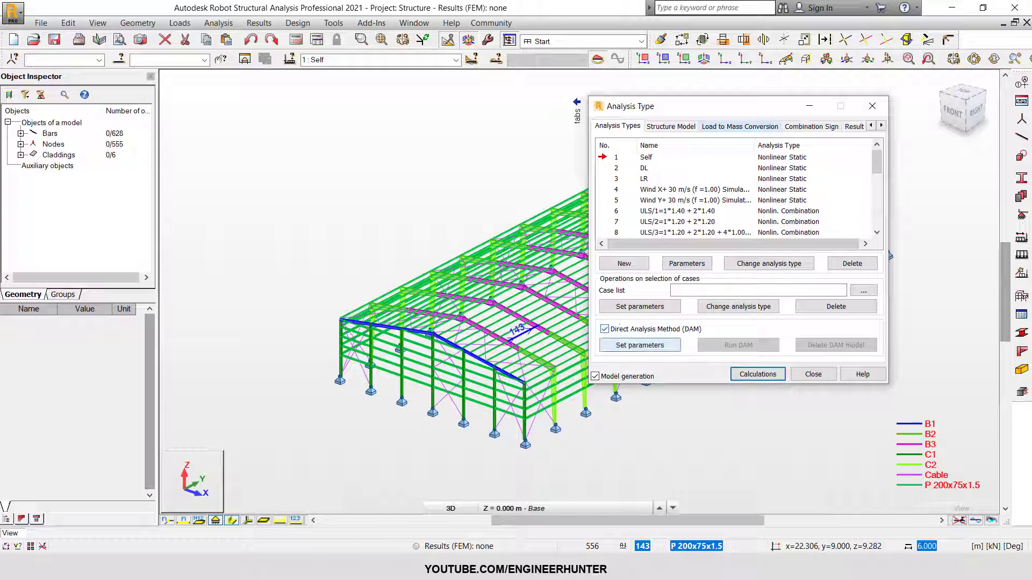
pyautogui.click(640, 345)
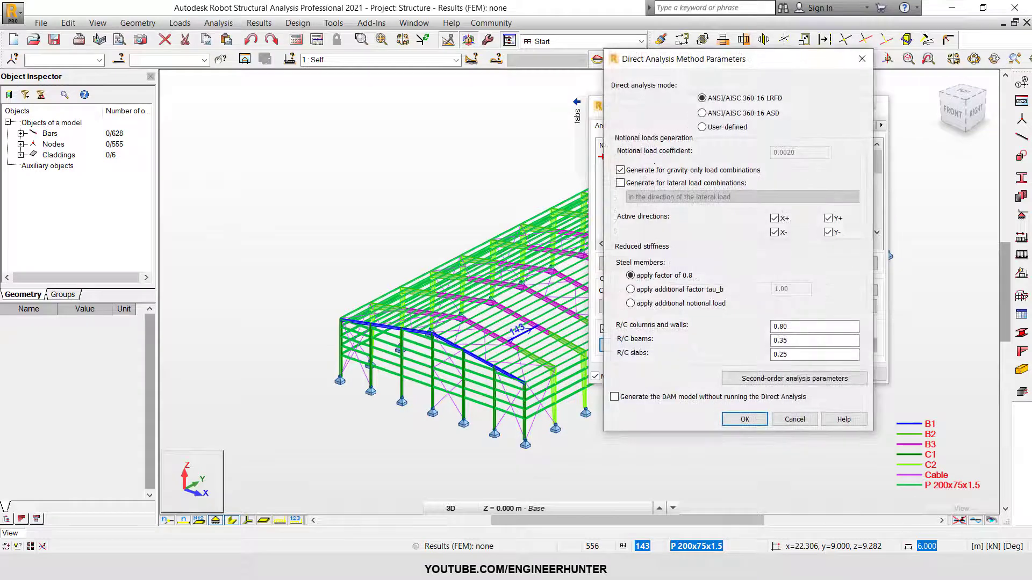
pyautogui.moveTo(698, 59); pyautogui.dragTo(402, 60)
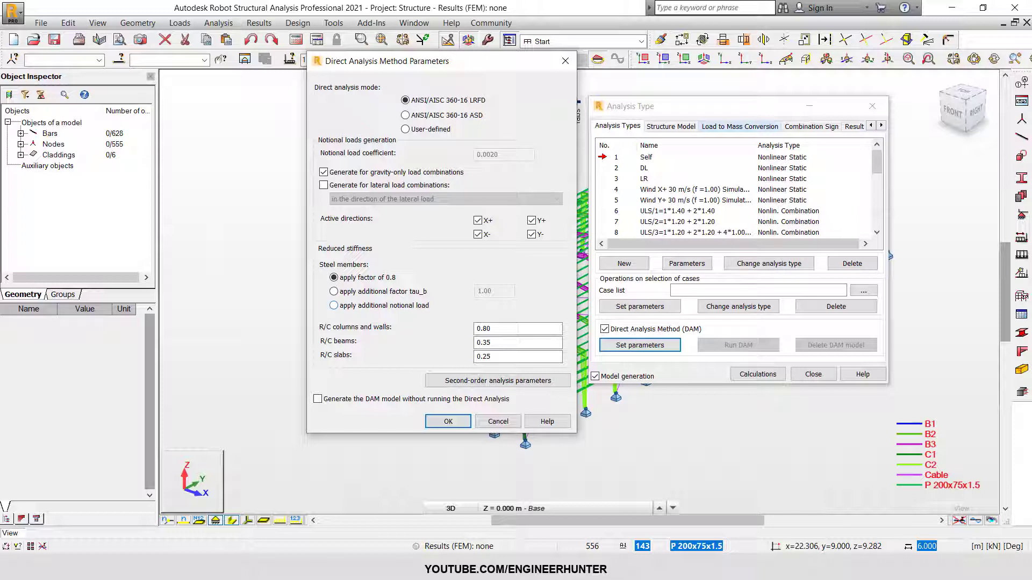
pyautogui.click(335, 306)
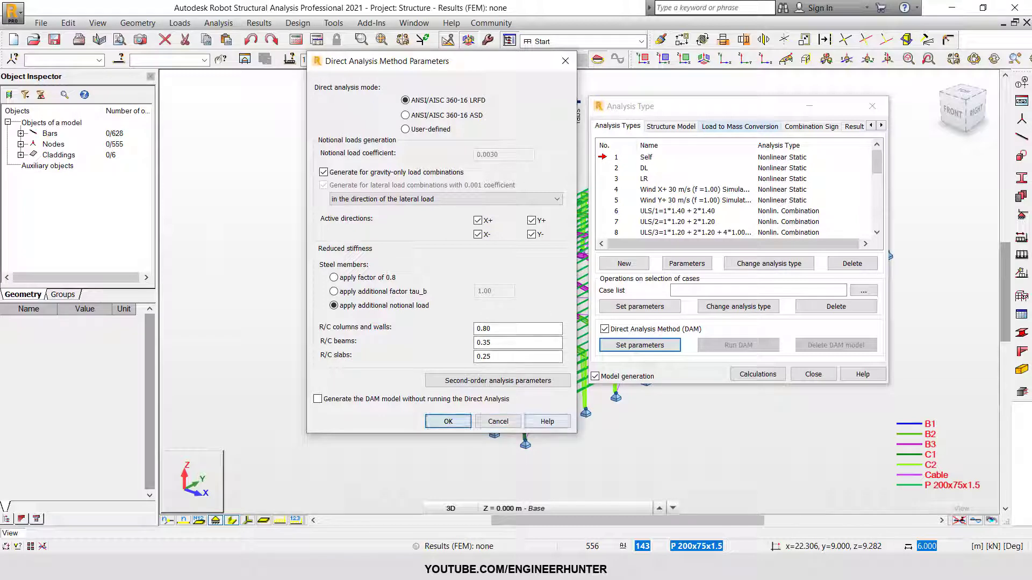
pyautogui.click(448, 421)
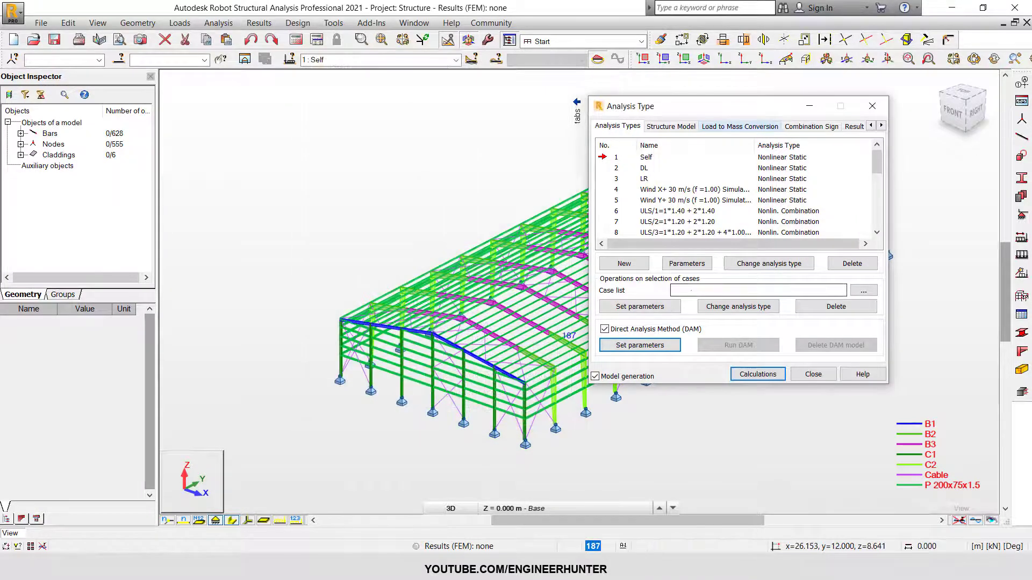
# - Run the calculations with the Direct Analysis Method, then close the calculation messages and the Direct Analysis Report
pyautogui.scroll(-5, 733, 195)
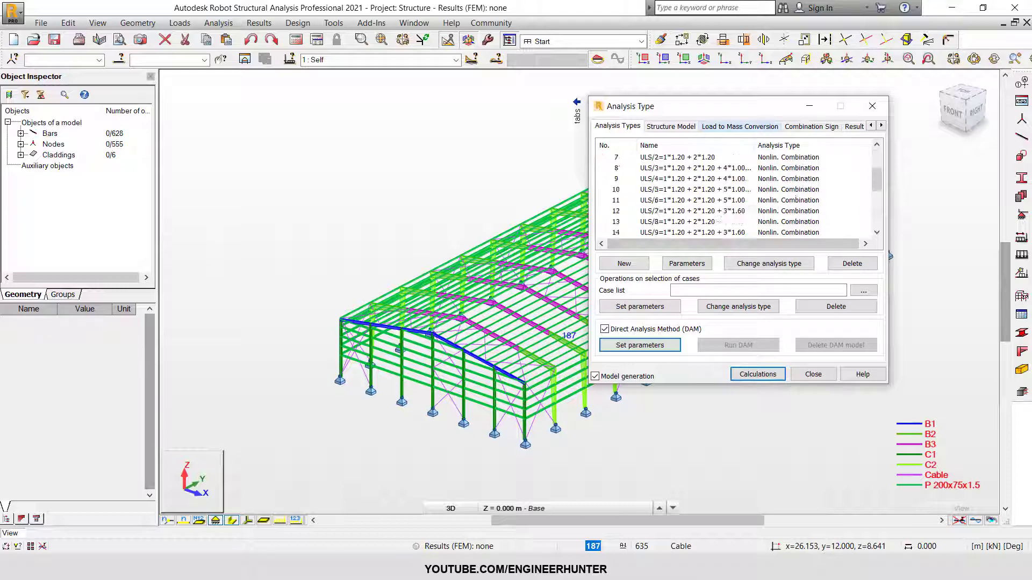
pyautogui.scroll(5, 734, 194)
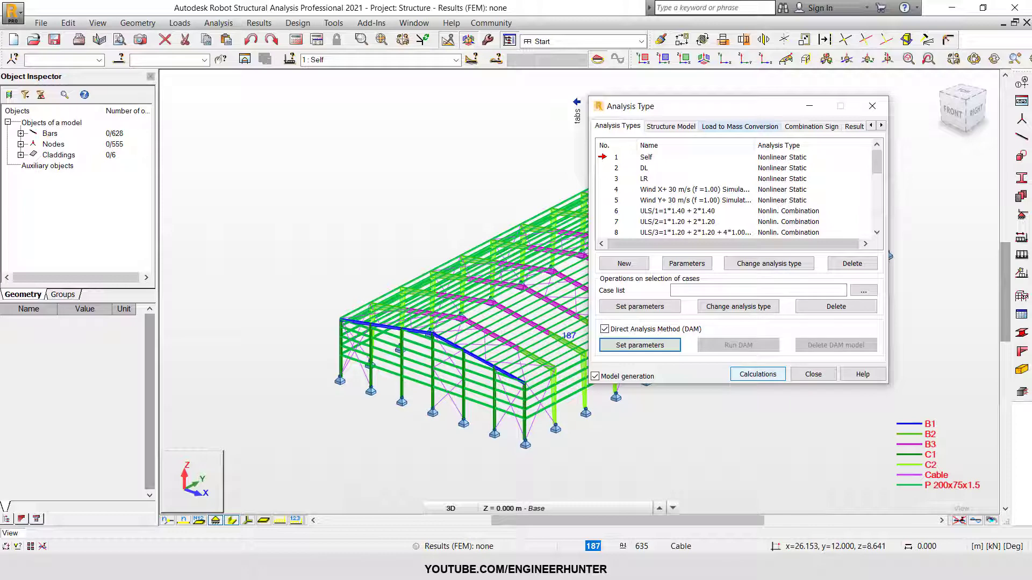
pyautogui.click(758, 374)
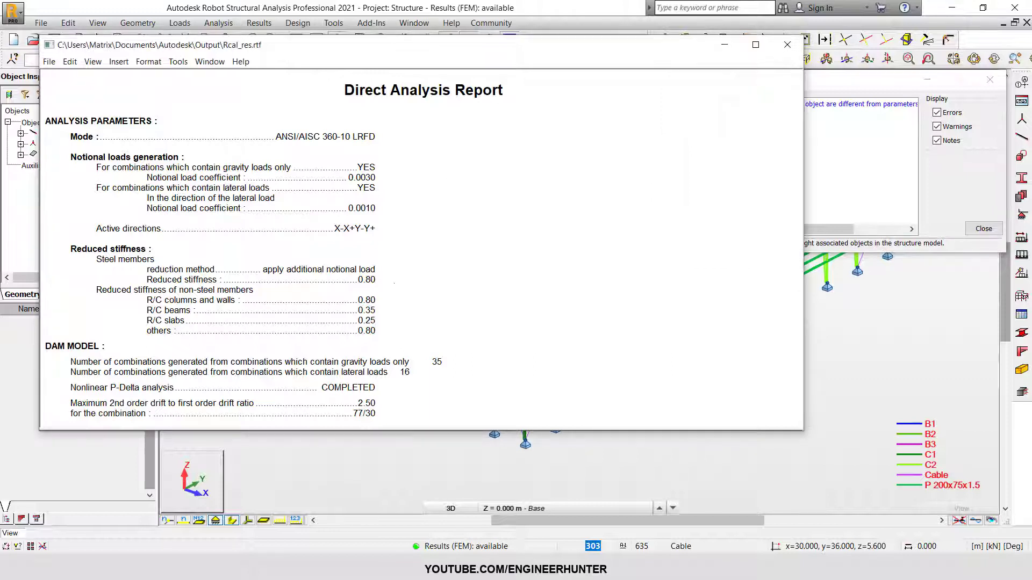
pyautogui.click(984, 229)
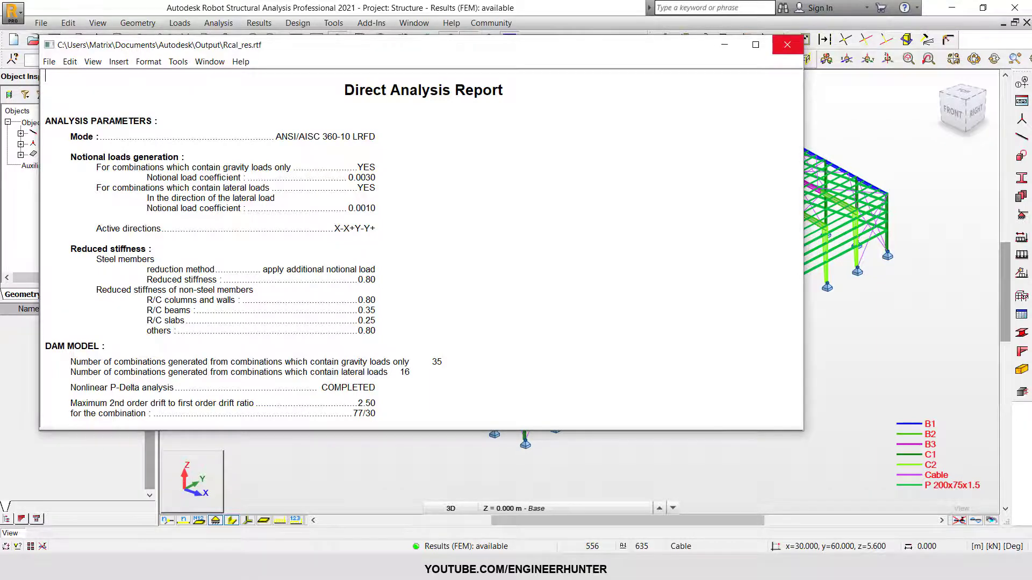
pyautogui.click(787, 45)
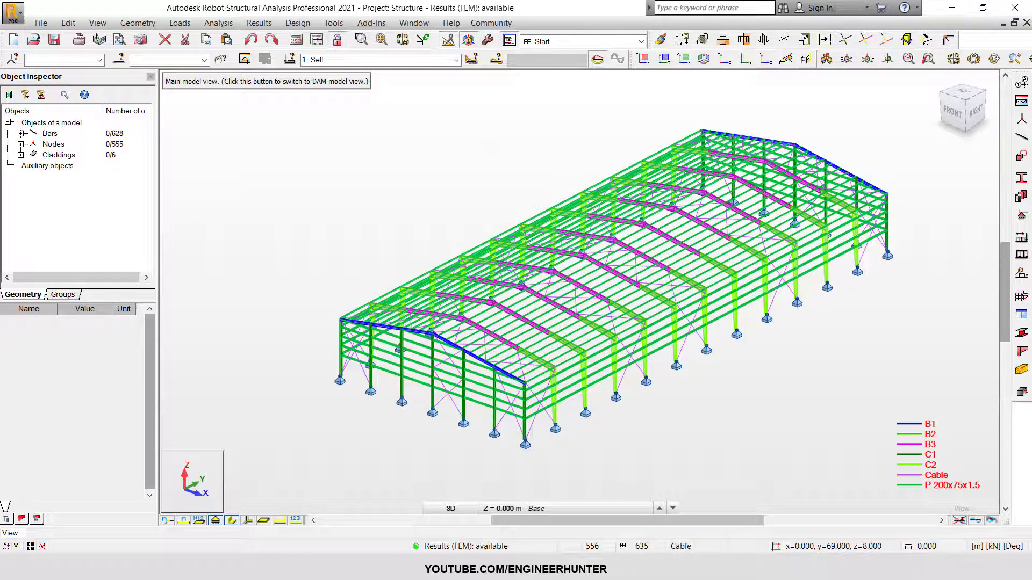
# - Switch the workspace layout to Results
pyautogui.moveTo(688, 138); pyautogui.dragTo(677, 140, button='middle')
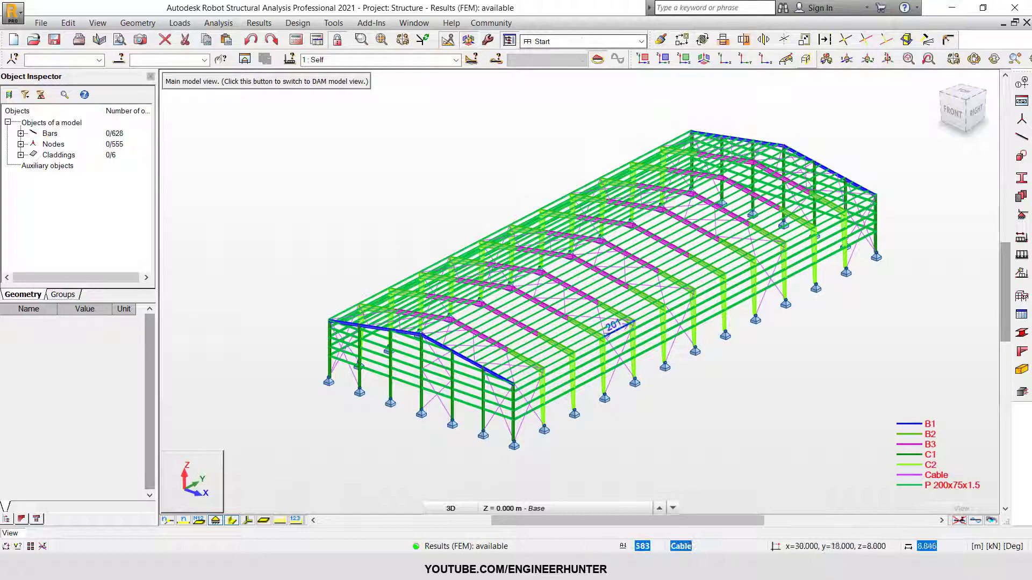
pyautogui.click(571, 42)
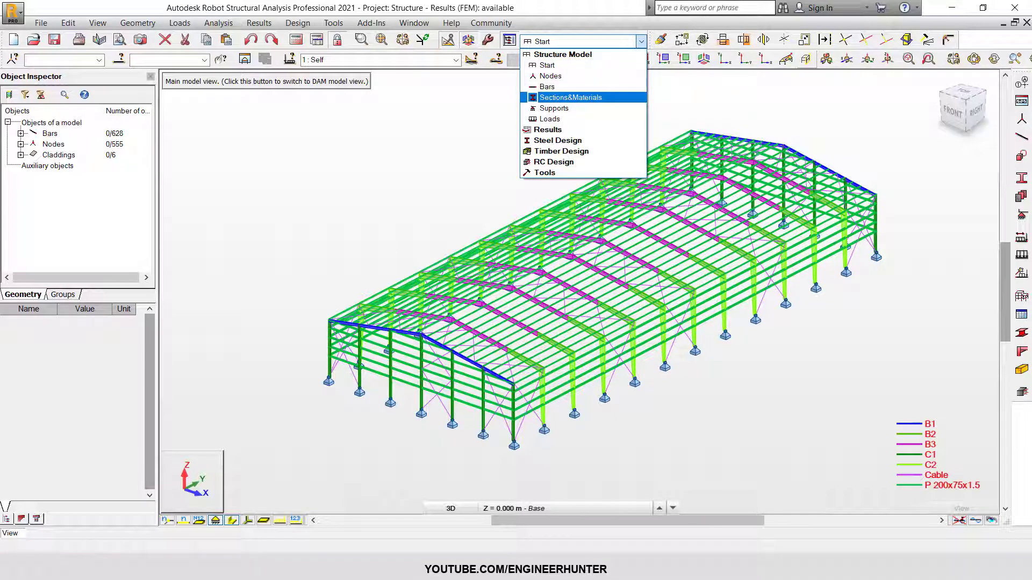
pyautogui.click(559, 130)
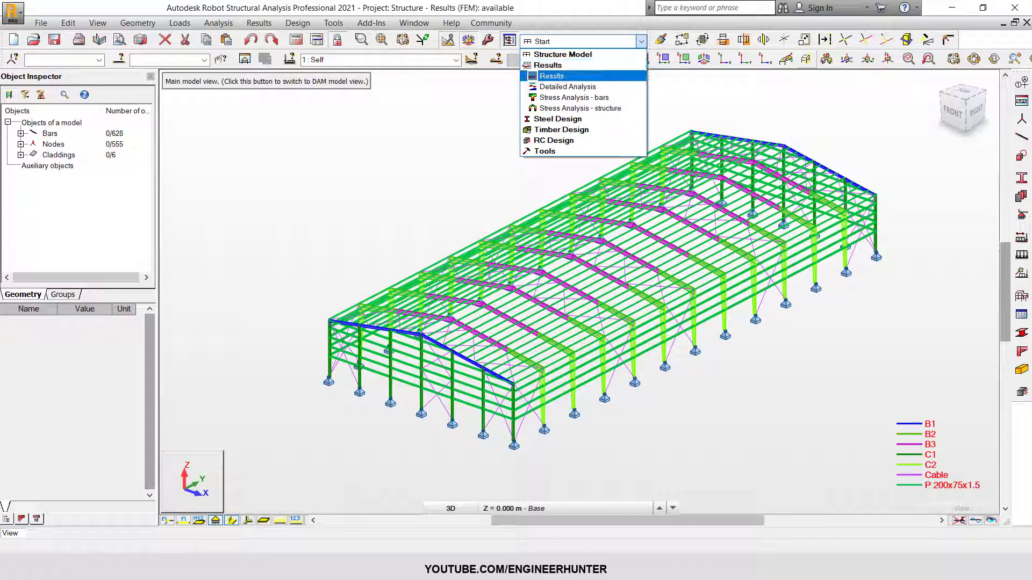
pyautogui.click(554, 76)
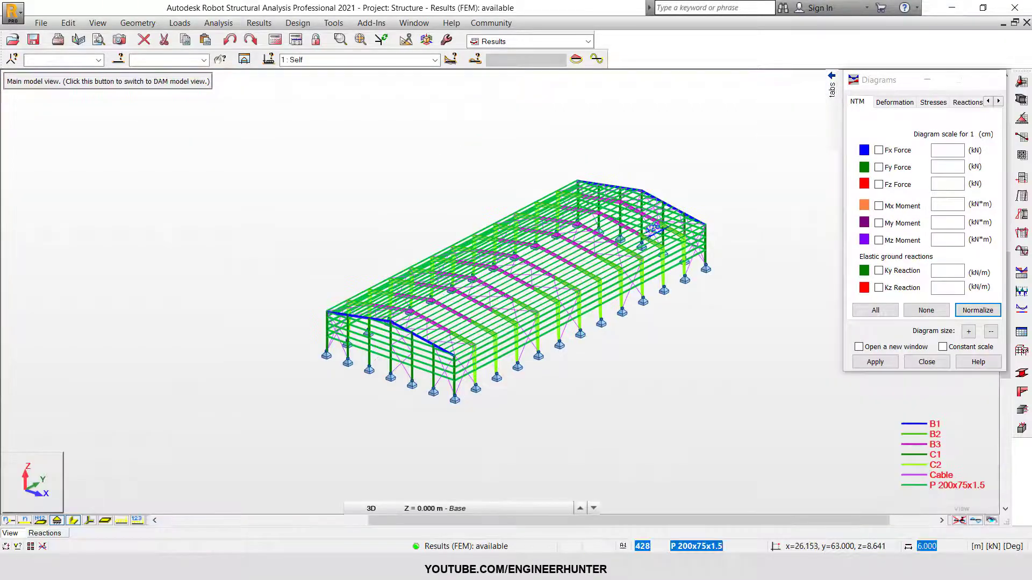
# - Select the main frame and end wall bars, 1to84, by their common material and isolate them in a separate view
pyautogui.scroll(1, 524, 264)
pyautogui.scroll(1, 571, 301)
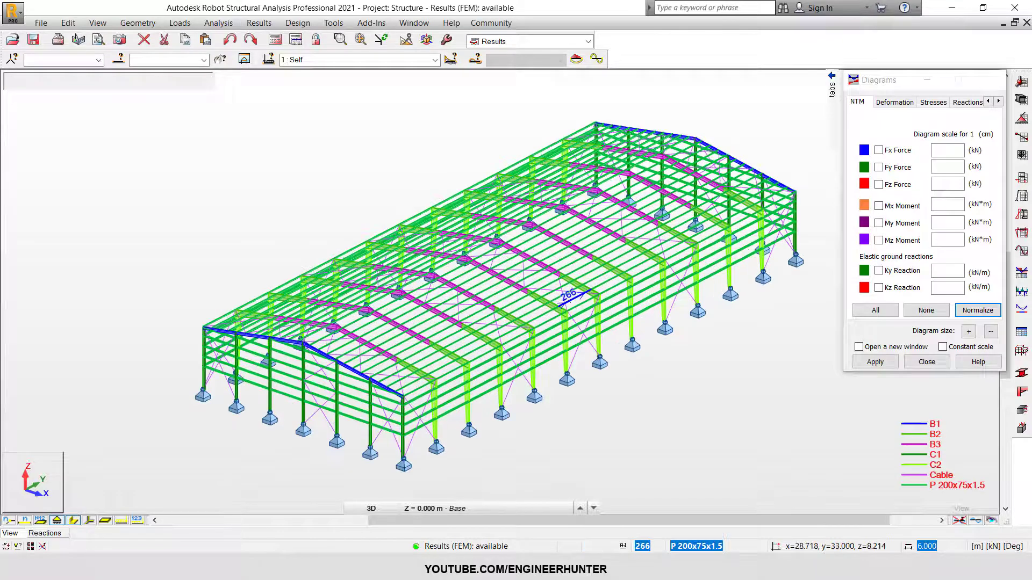
pyautogui.rightClick(364, 428)
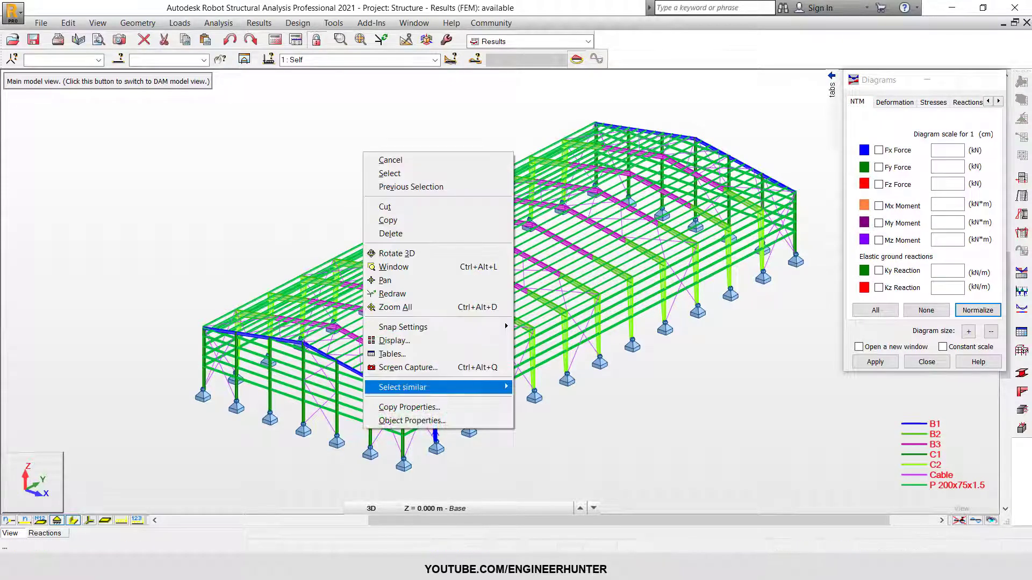
pyautogui.moveTo(404, 387)
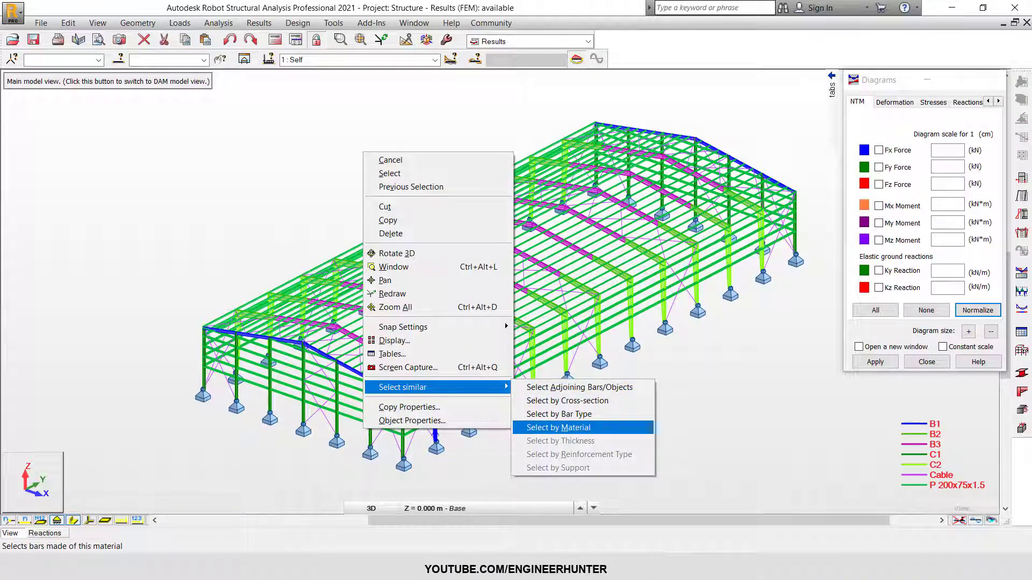
pyautogui.click(558, 427)
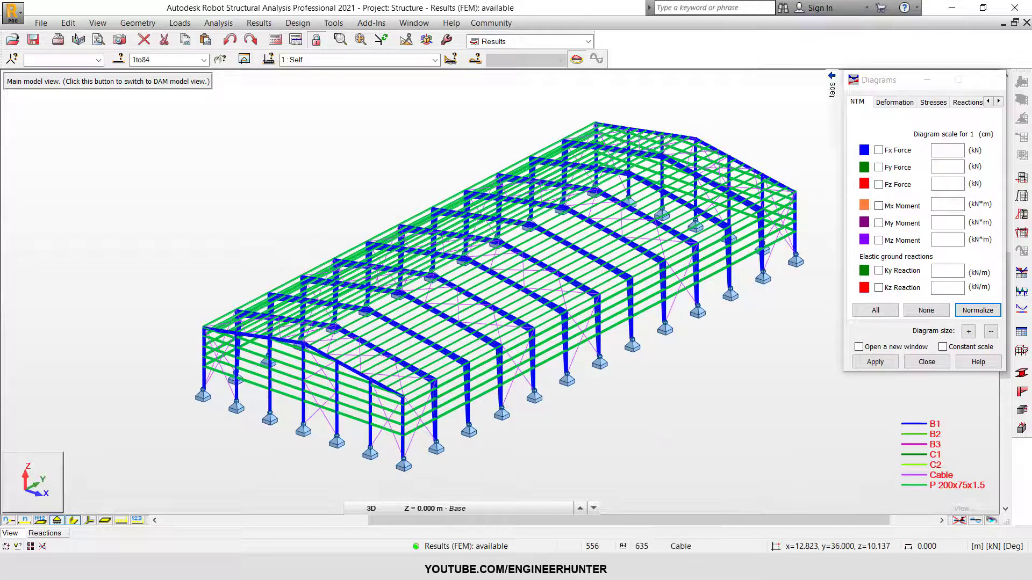
pyautogui.scroll(2, 279, 136)
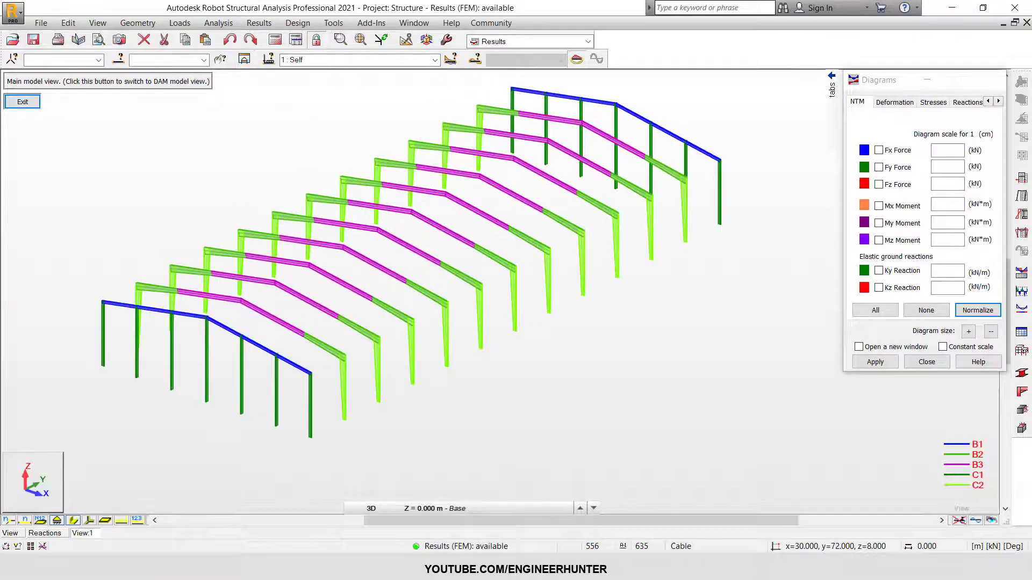
pyautogui.moveTo(307, 130); pyautogui.dragTo(359, 156, button='middle')
pyautogui.scroll(-1, 360, 156)
pyautogui.scroll(1, 363, 156)
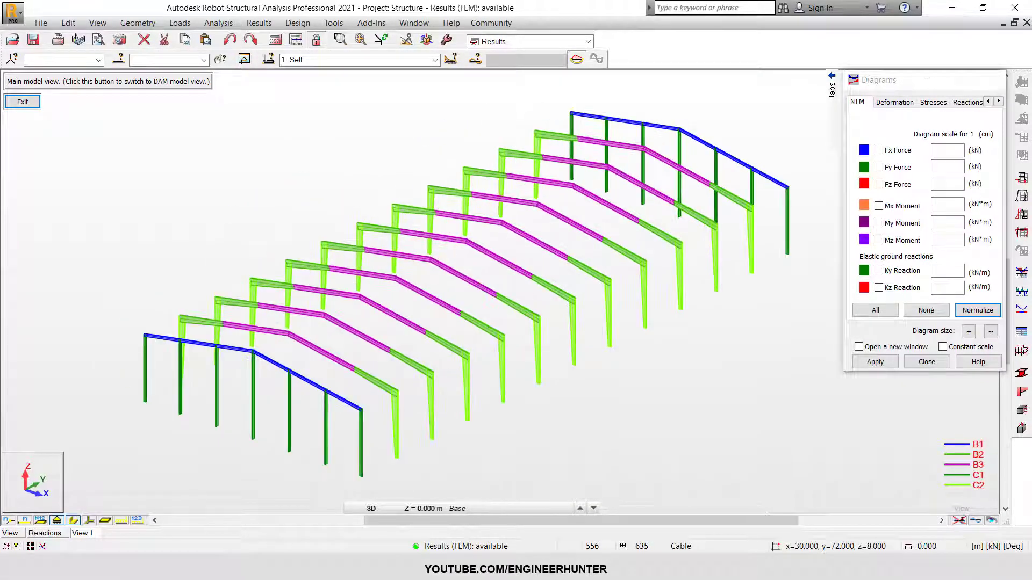
# - Hide the section shapes and the offsets of the isolated frame bars so that only the bar axes are displayed
pyautogui.click(74, 520)
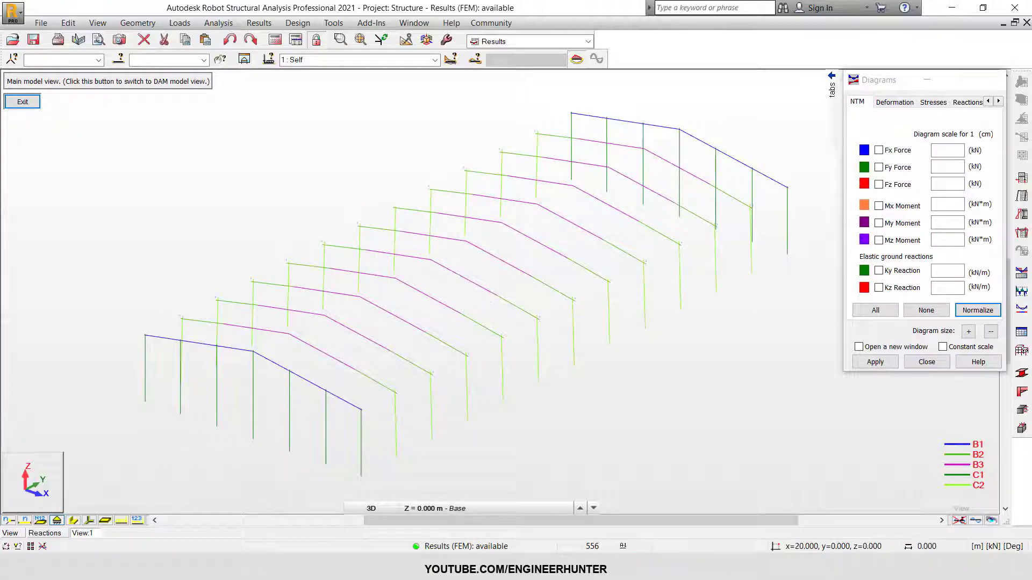
pyautogui.click(42, 547)
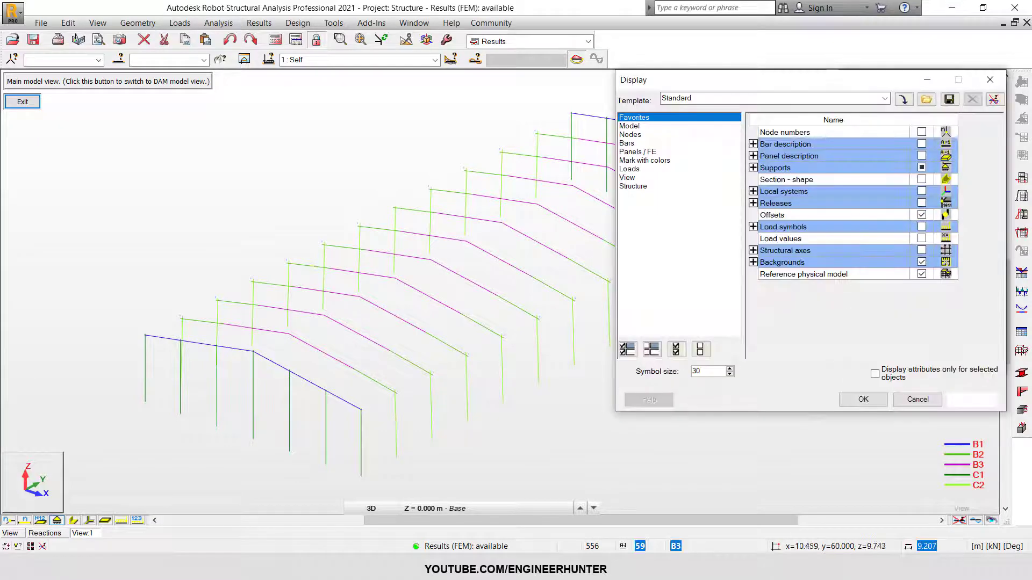
pyautogui.click(922, 215)
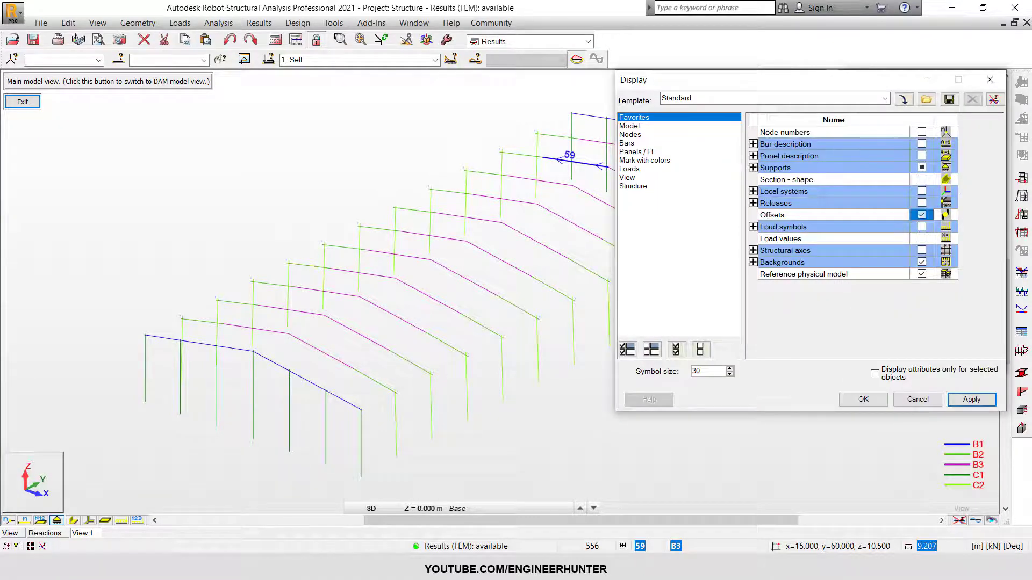
pyautogui.click(971, 400)
pyautogui.click(863, 399)
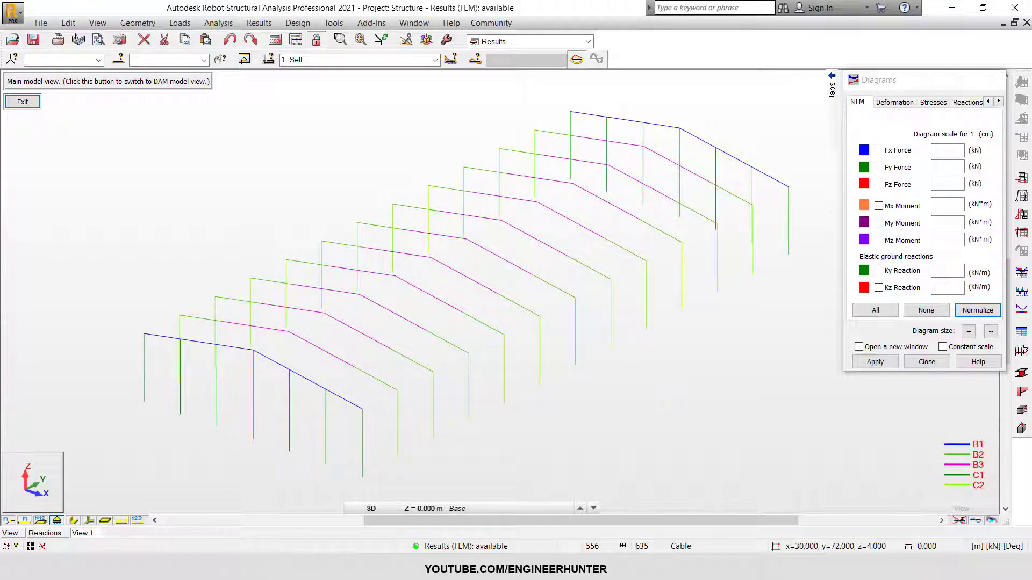
# - Show the My Moment diagram on the frames for load case 1: Self, with a normalized scale
pyautogui.click(879, 223)
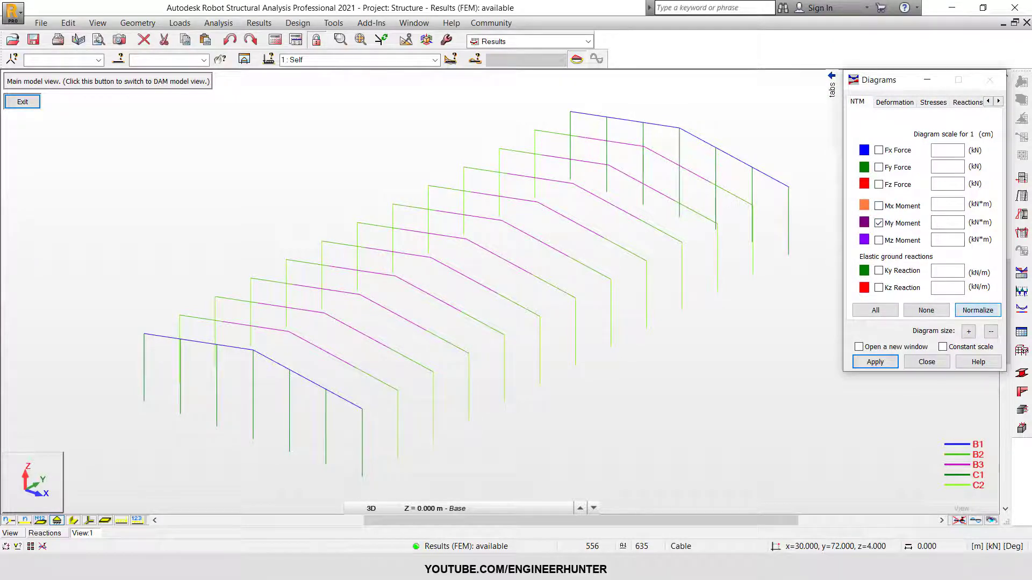
pyautogui.click(978, 310)
pyautogui.scroll(-1, 457, 208)
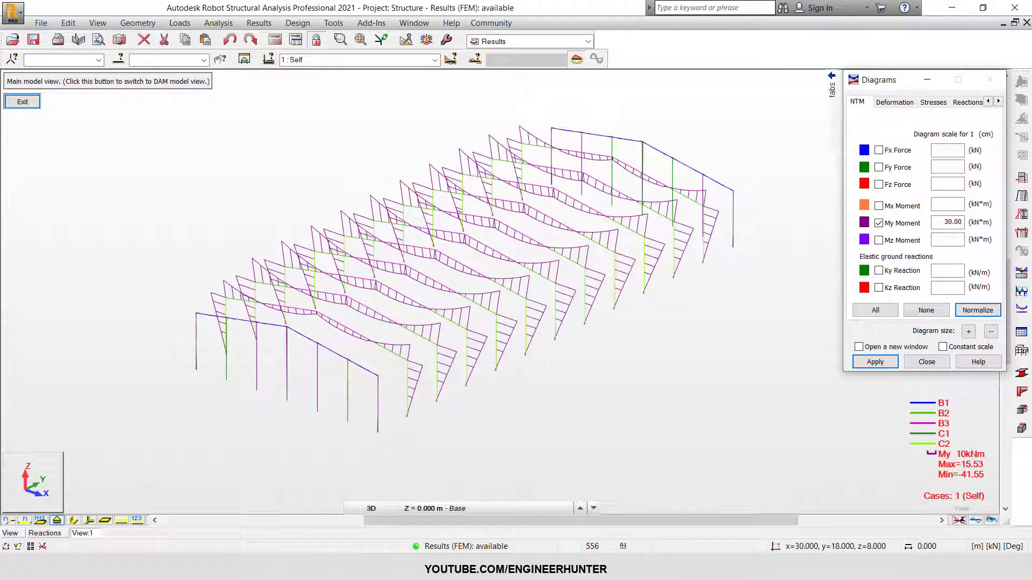
pyautogui.keyDown('shift'); pyautogui.moveTo(683, 341); pyautogui.dragTo(657, 351, button='middle'); pyautogui.keyUp('shift')
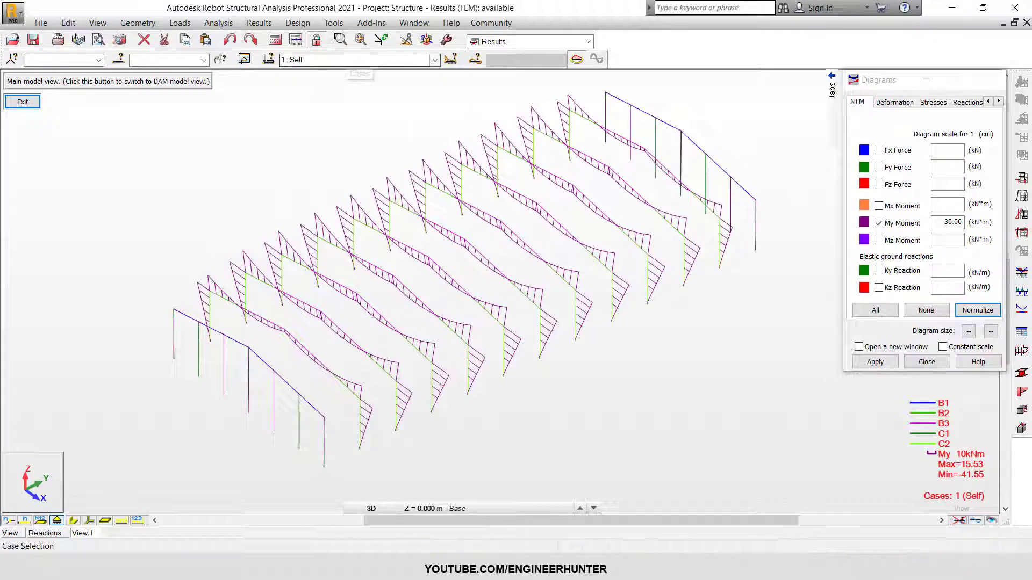
# - Review the My Moment diagram for load case 3: LR and normalize its scale
pyautogui.click(359, 59)
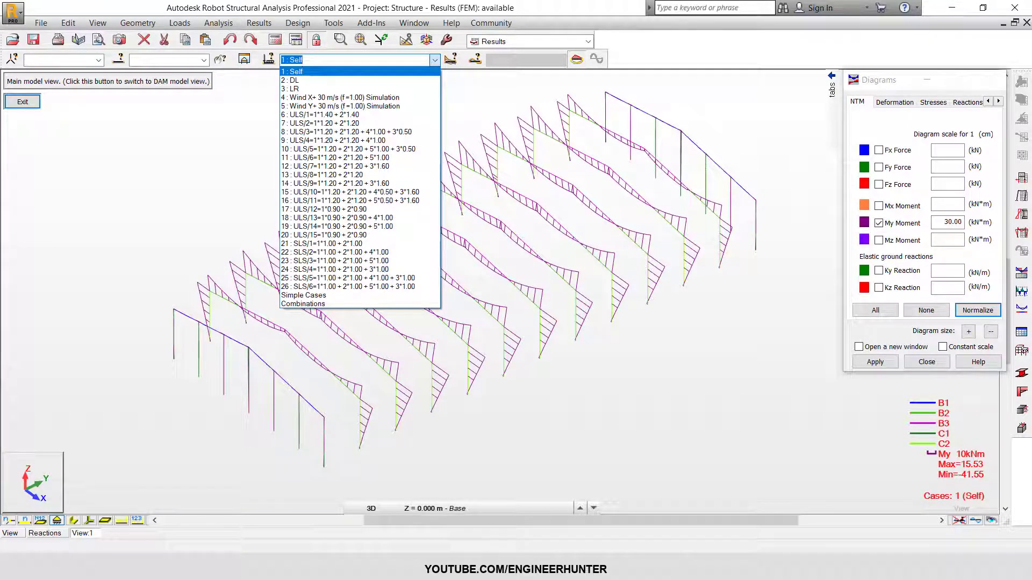
pyautogui.press('Down')
pyautogui.press('Down')
pyautogui.press('Return')
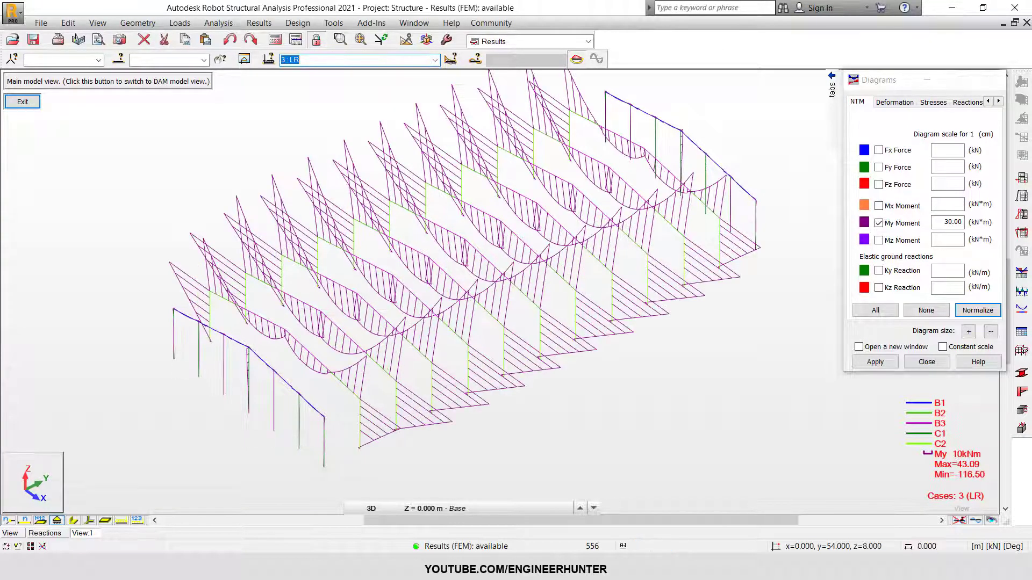
pyautogui.click(977, 311)
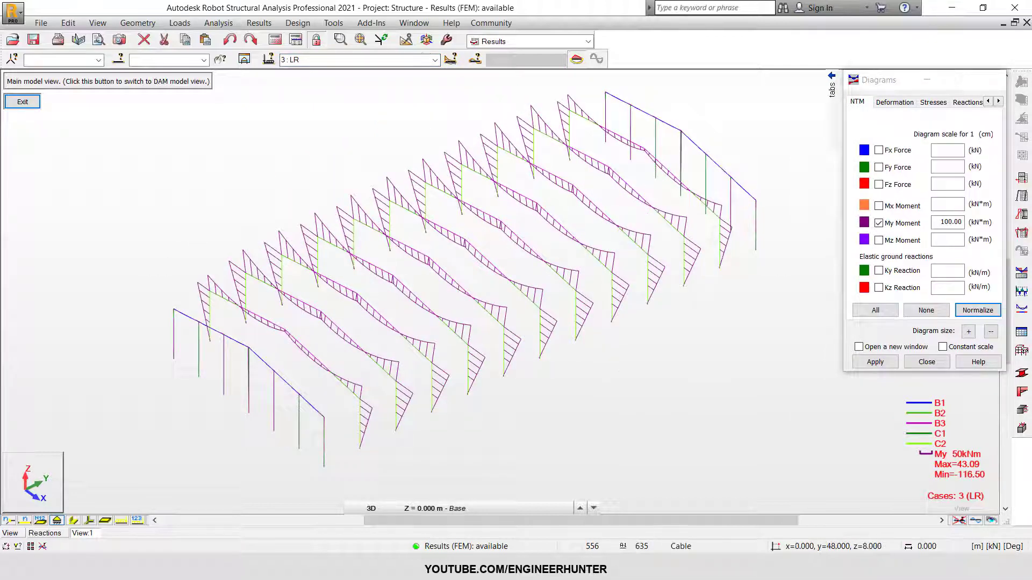
# - Examine the frames' My Moment diagram for load case 4: Wind X+ 30 m/s Simulation
pyautogui.click(435, 60)
pyautogui.press('Down')
pyautogui.press('Return')
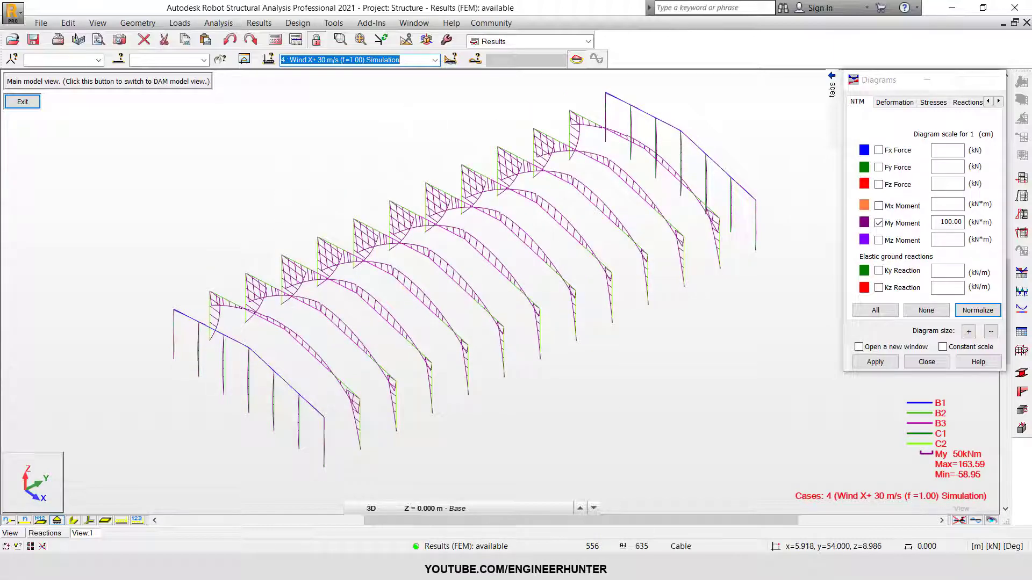
pyautogui.moveTo(423, 425); pyautogui.dragTo(599, 406, button='middle')
# - Examine the frames' My Moment diagram for load case 5: Wind Y+ 30 m/s Simulation
pyautogui.click(434, 59)
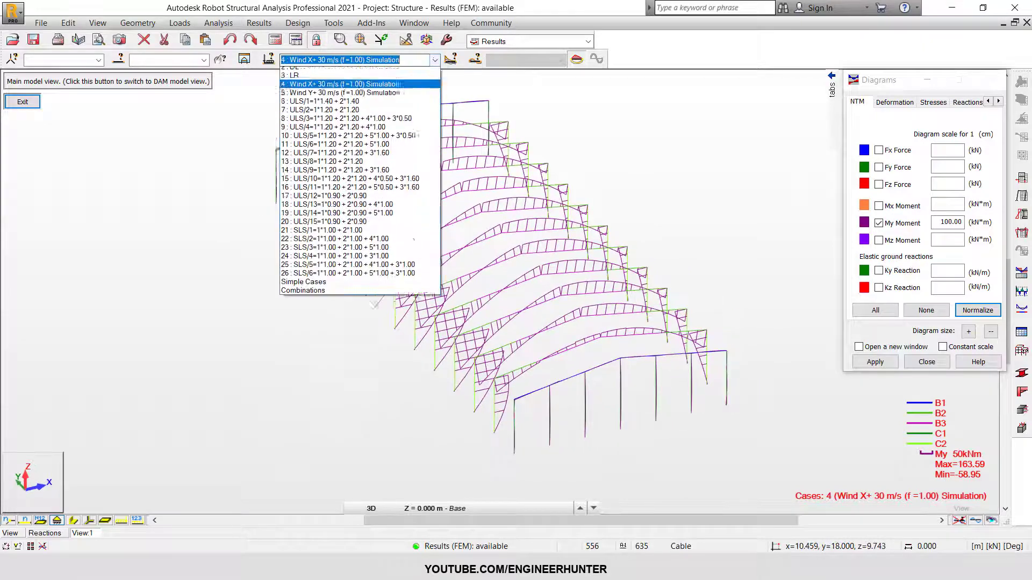
pyautogui.click(398, 106)
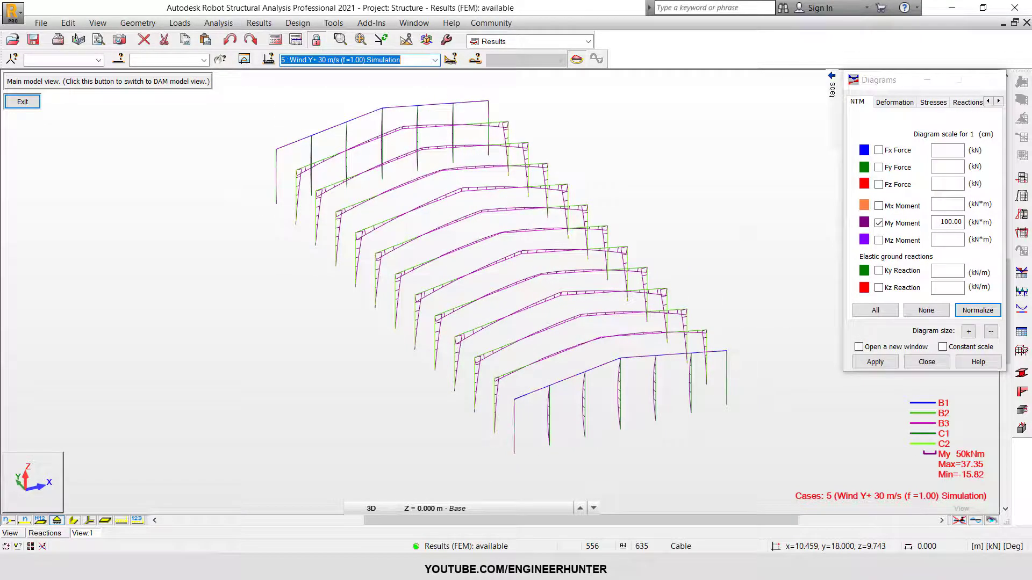
pyautogui.keyDown('shift'); pyautogui.moveTo(561, 411); pyautogui.dragTo(529, 412, button='middle'); pyautogui.keyUp('shift')
# - Return to load case 1: Self and turn off the My Moment diagram
pyautogui.click(435, 60)
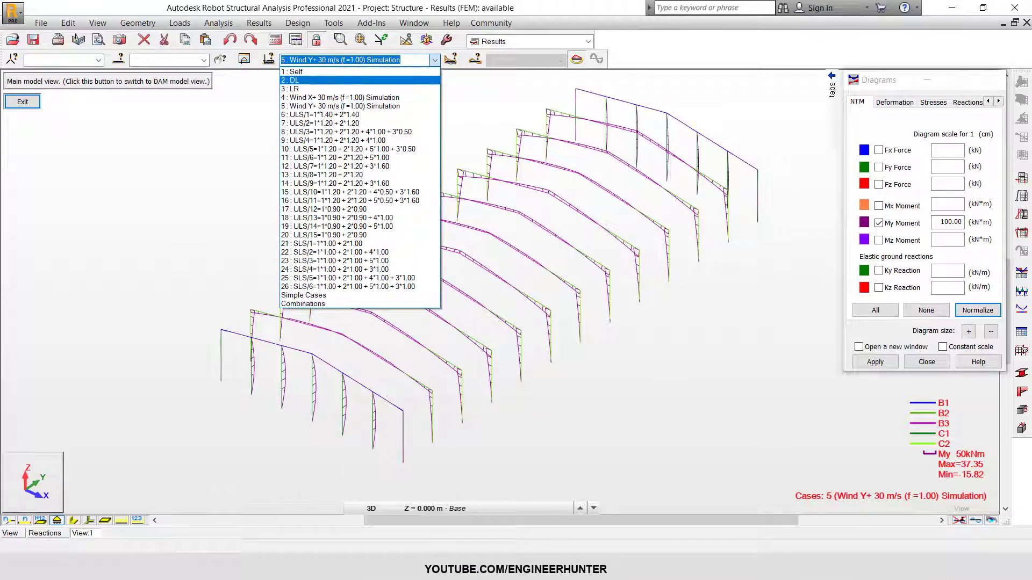
pyautogui.click(344, 71)
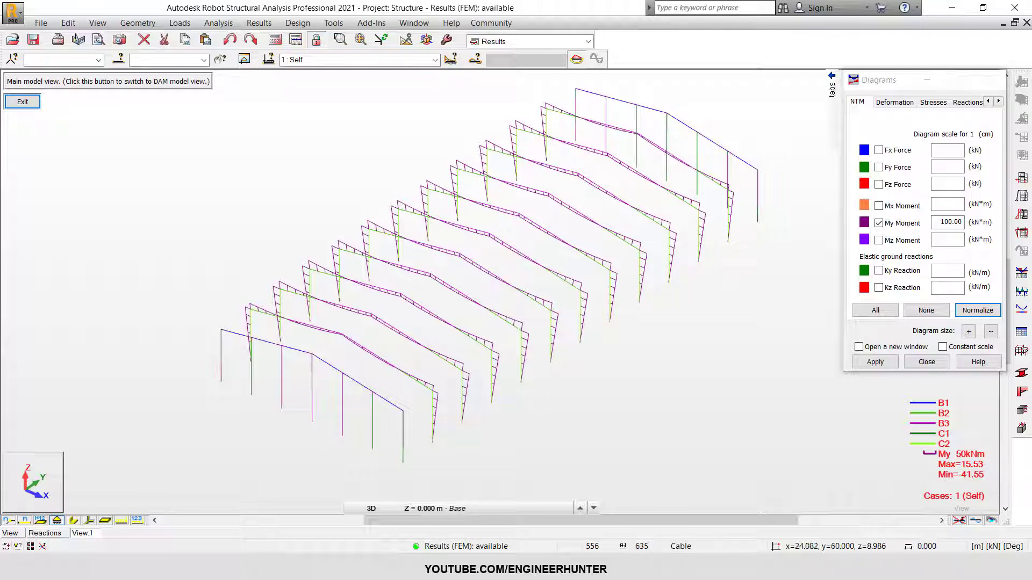
pyautogui.click(907, 224)
pyautogui.click(971, 309)
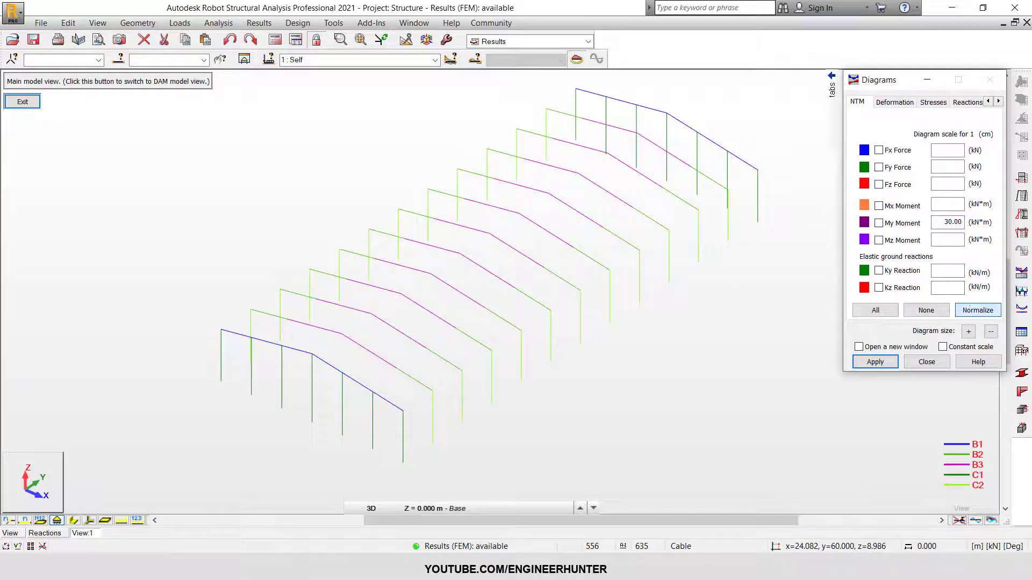
# - Display the frames' Deformation for the Self case at a normalized scale, with the undeformed structure hidden
pyautogui.click(895, 102)
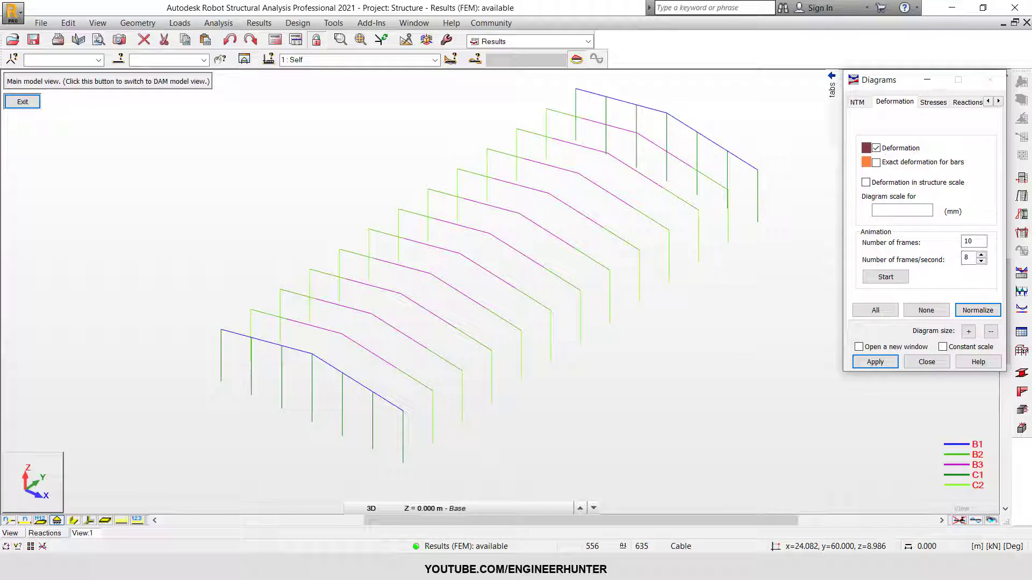
pyautogui.click(978, 310)
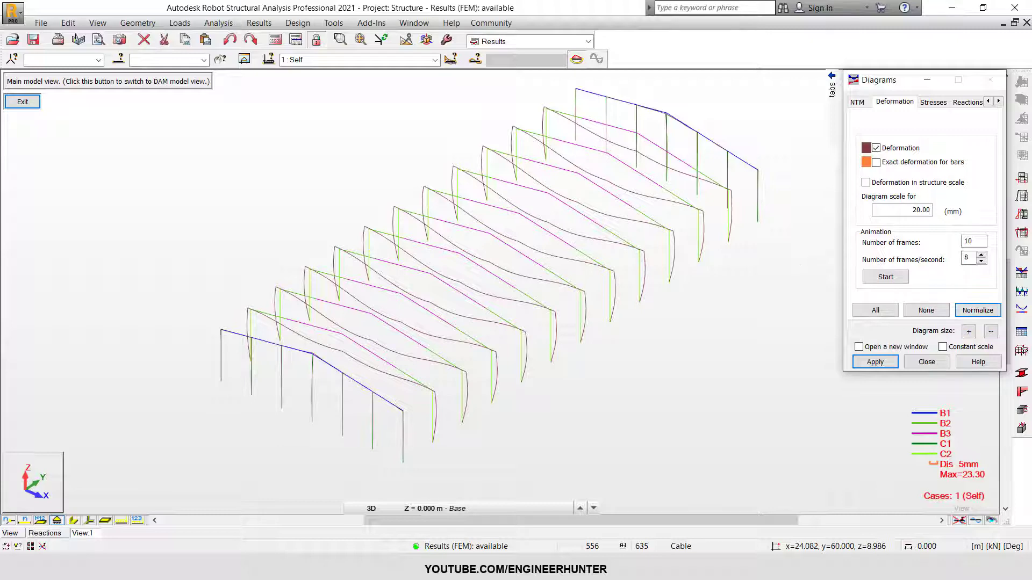
pyautogui.click(800, 265)
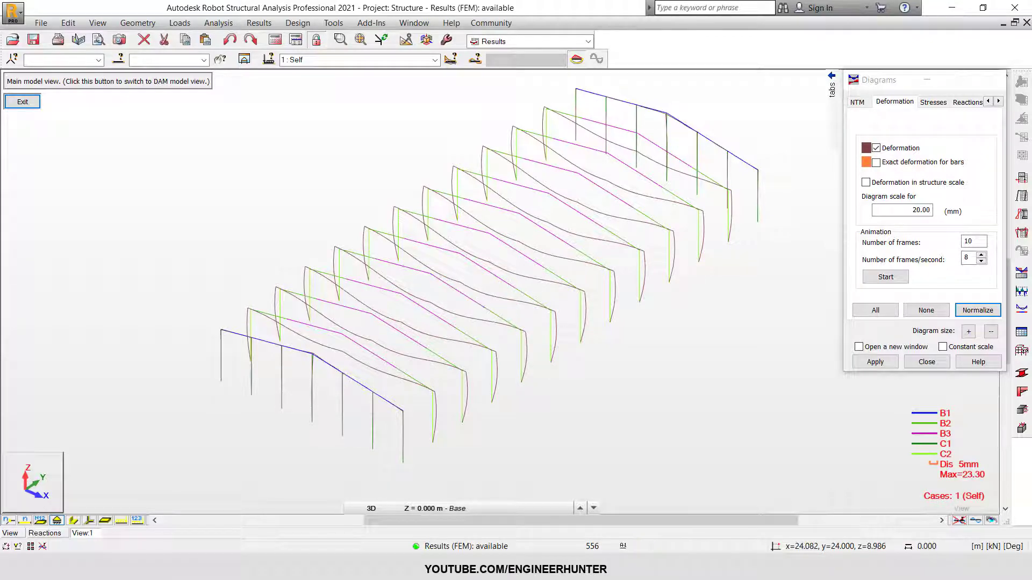
pyautogui.click(976, 521)
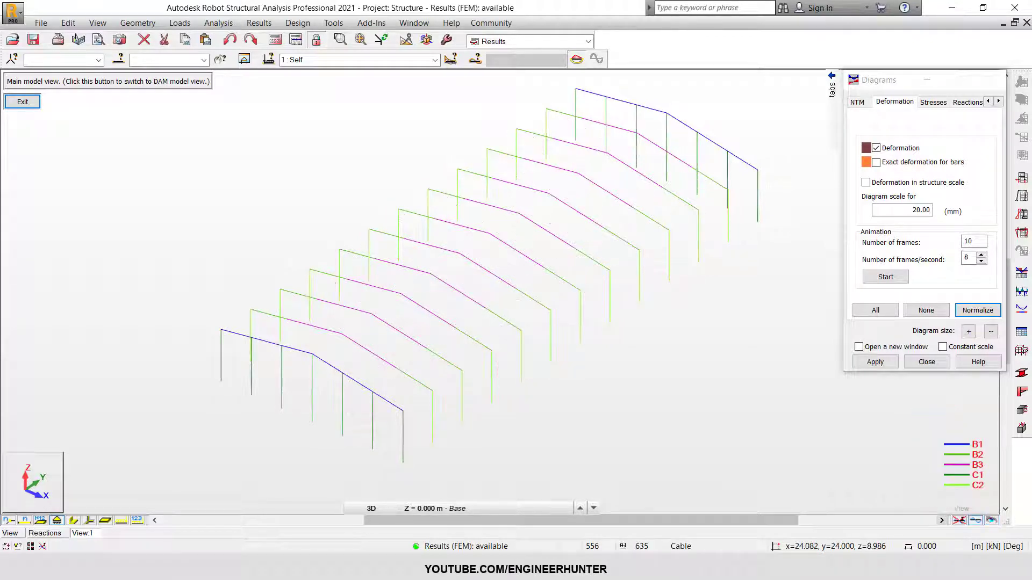
pyautogui.click(975, 520)
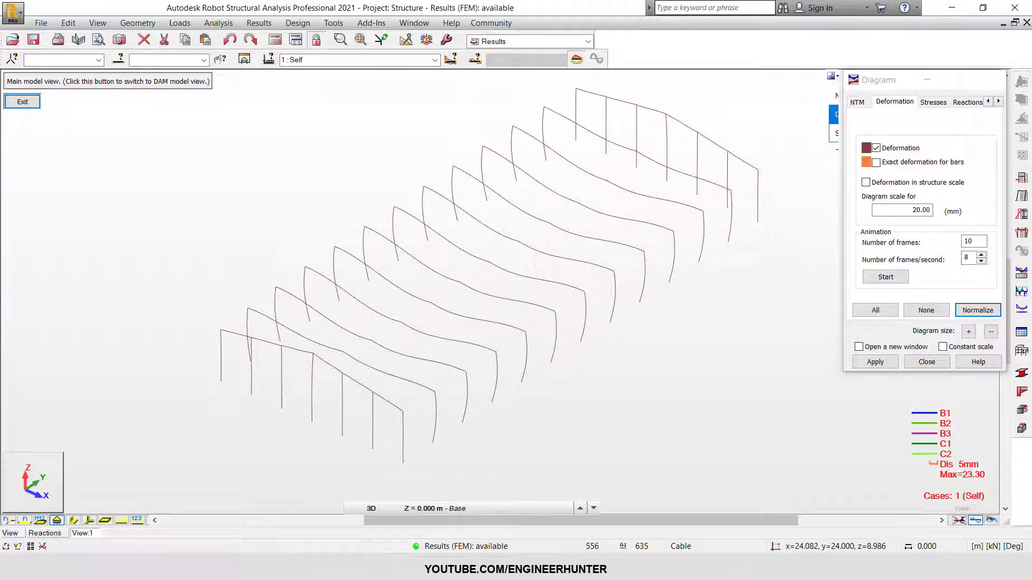
# - Set the diagram description to labels for local extremes, apply it to the deformation diagram and inspect the values
pyautogui.moveTo(831, 84)
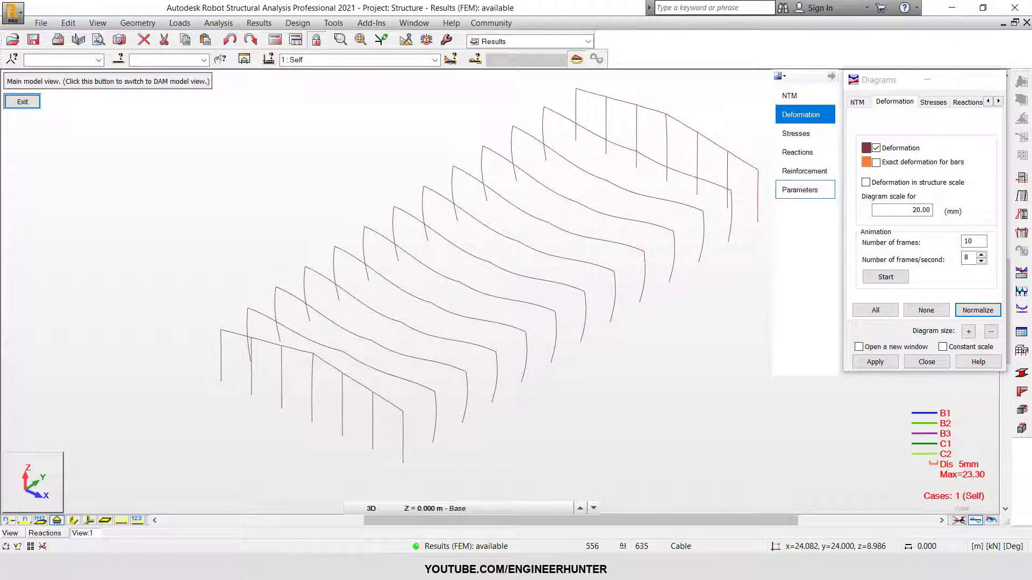
pyautogui.click(800, 190)
pyautogui.click(904, 163)
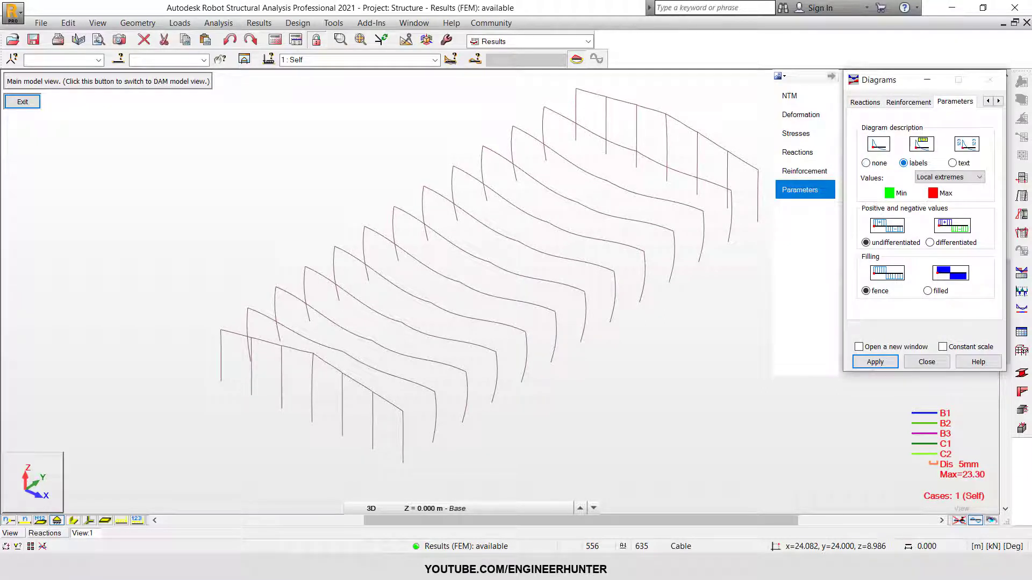
pyautogui.click(800, 115)
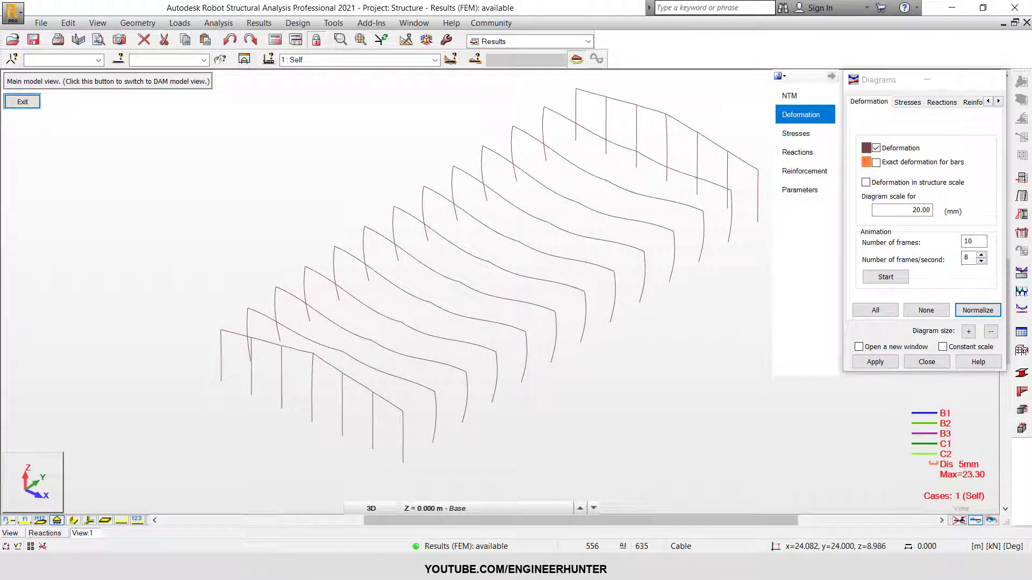
pyautogui.click(875, 361)
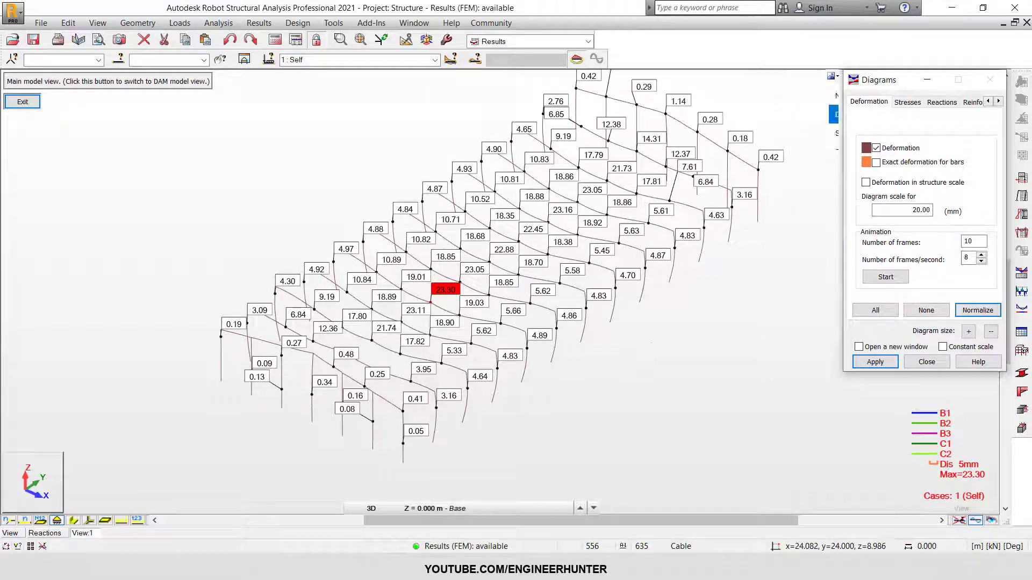
pyautogui.scroll(3, 414, 294)
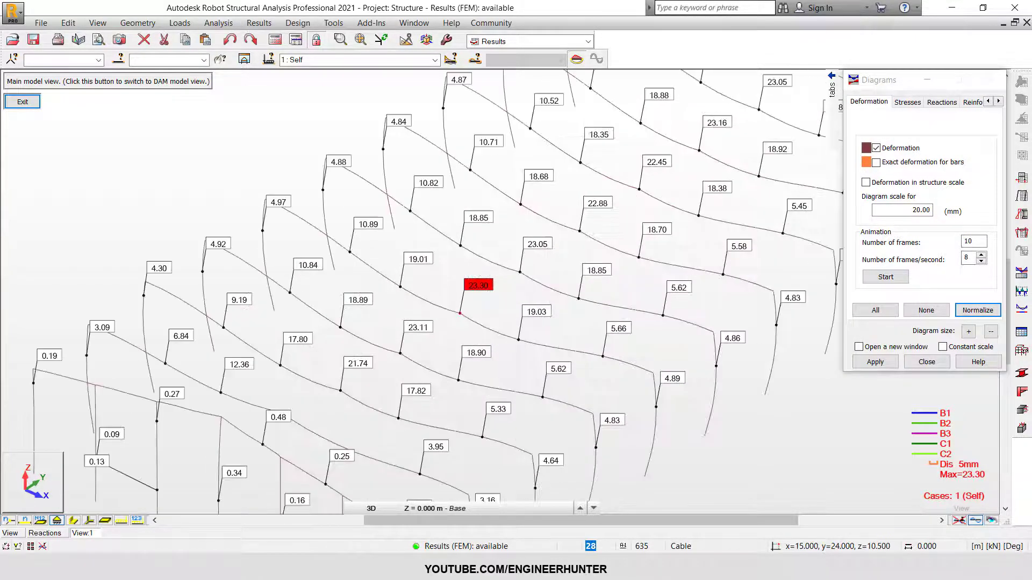
pyautogui.scroll(-4, 515, 278)
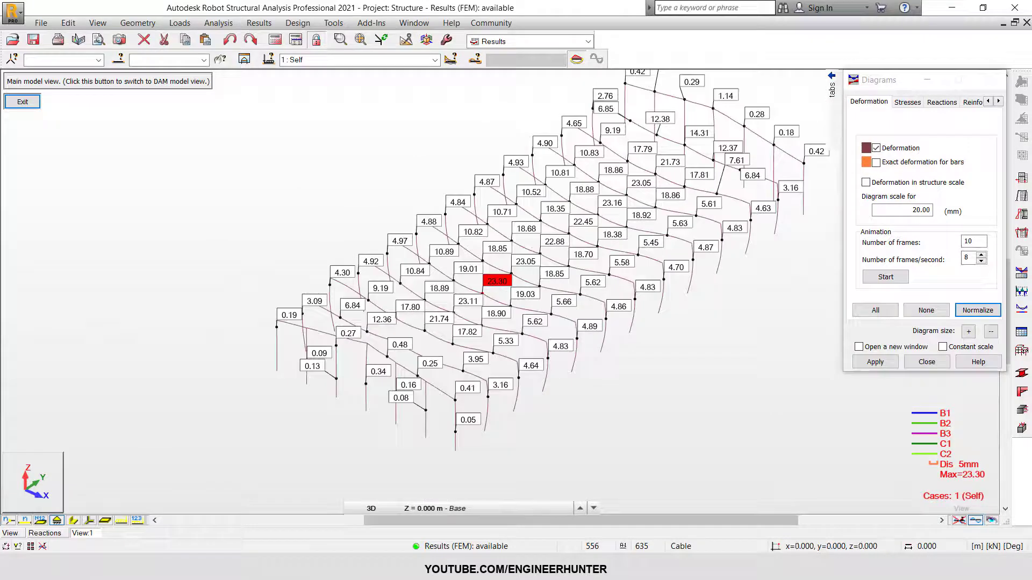
pyautogui.scroll(-1, 439, 314)
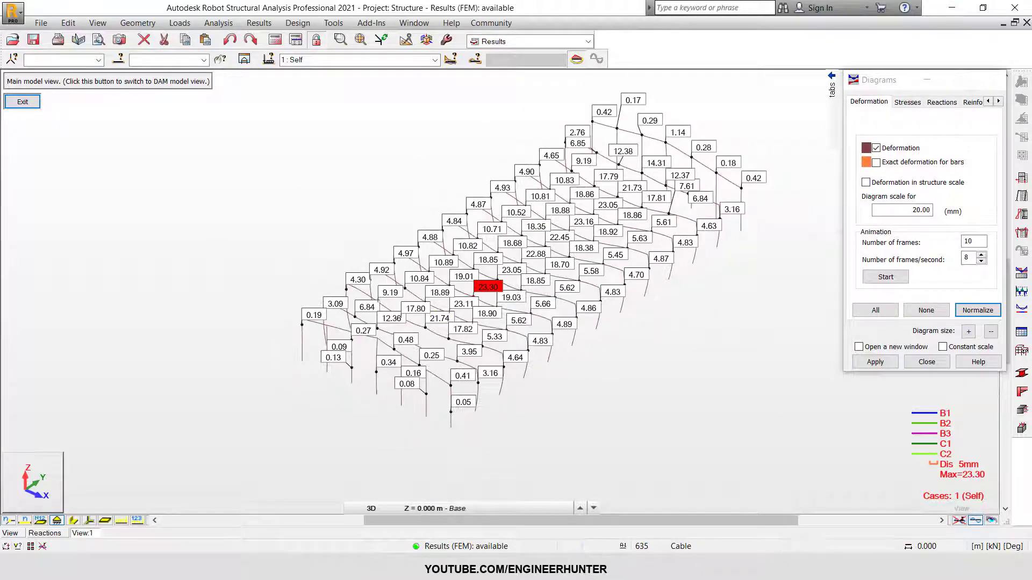
# - Review the labelled deformation for combination 24: SLS/4 (1*1.00 + 2*1.00 + 3*1.00) at a normalized scale
pyautogui.click(323, 60)
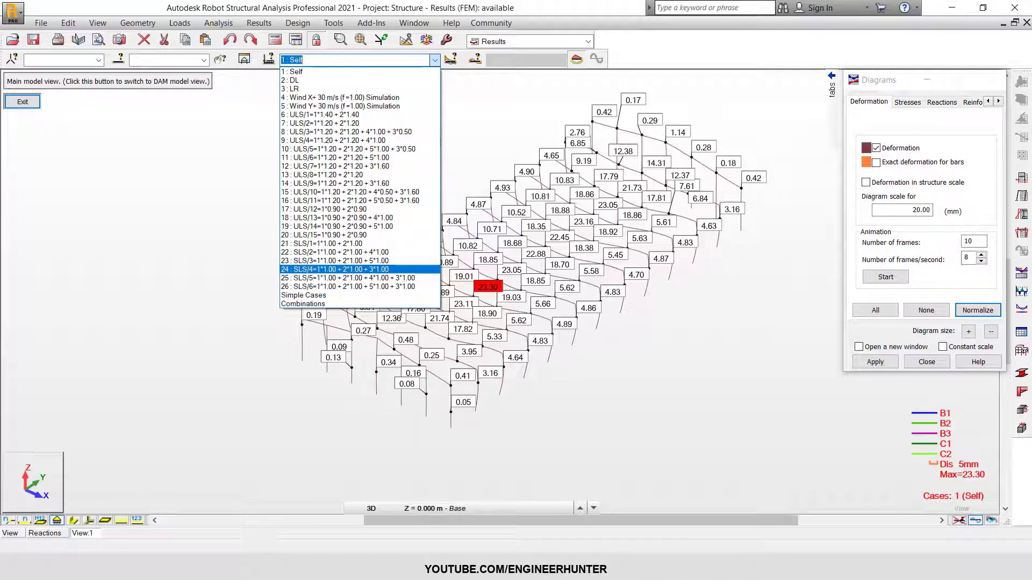
pyautogui.press('Return')
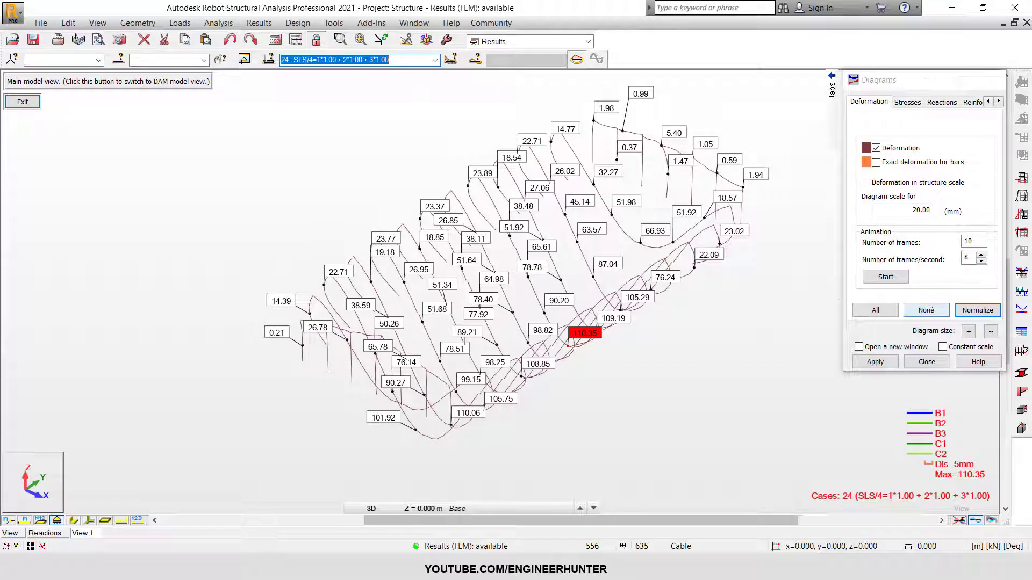
pyautogui.click(977, 310)
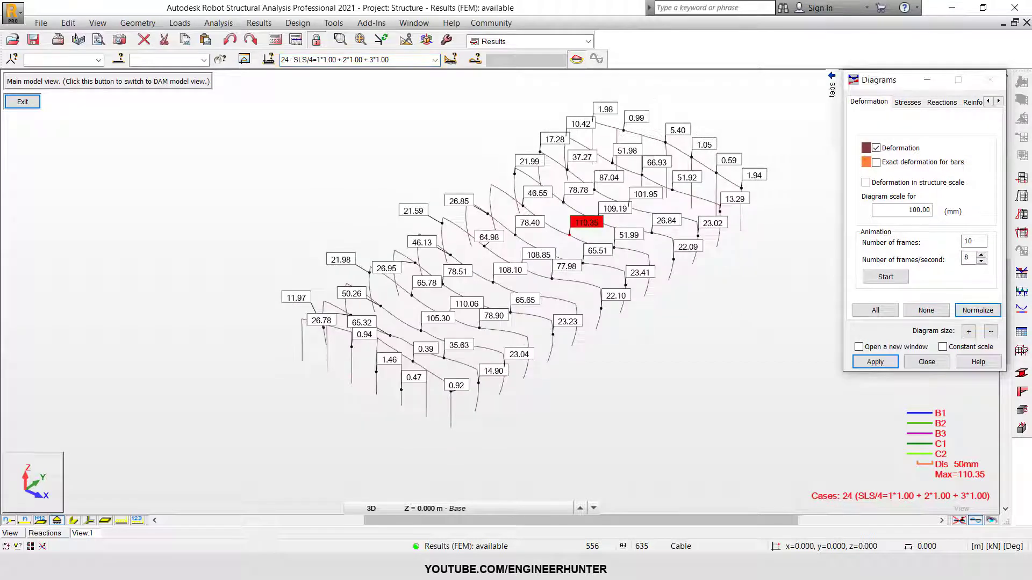
pyautogui.moveTo(744, 257); pyautogui.dragTo(715, 286, button='middle')
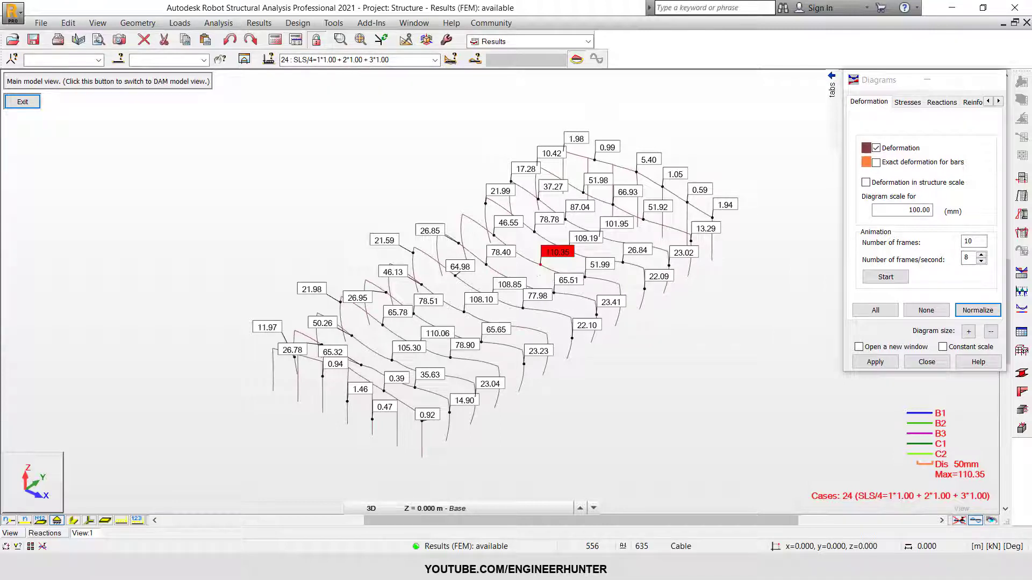
# - Examine the labelled deformation of the frames for combination 22: SLS/2 (1*1.00 + 2*1.00 + 4*1.00)
pyautogui.click(435, 61)
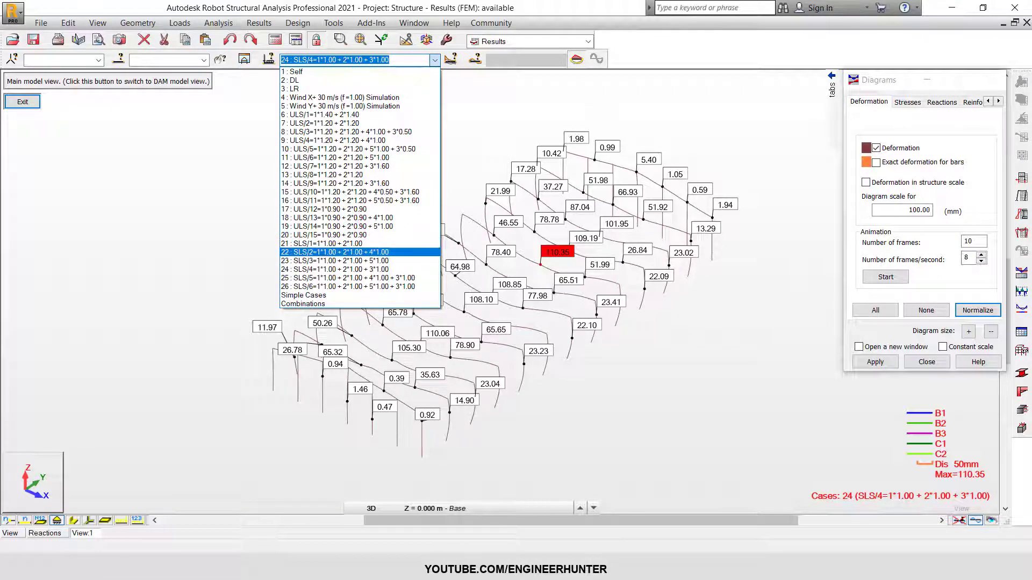
pyautogui.click(333, 252)
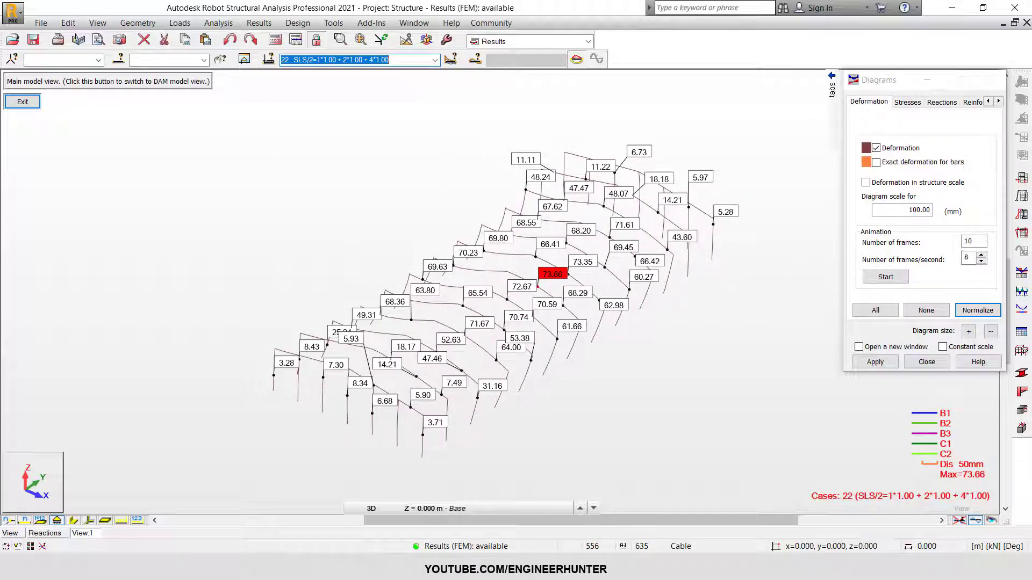
pyautogui.keyDown('shift'); pyautogui.moveTo(614, 274); pyautogui.dragTo(715, 349, button='middle'); pyautogui.keyUp('shift')
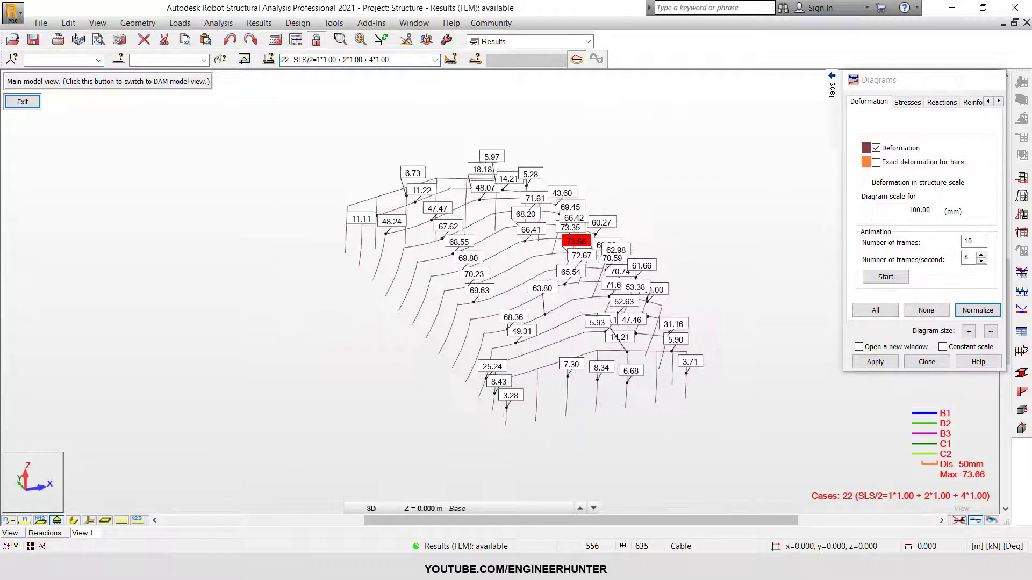
# - Review the labelled deformation of the frames for combination 23: SLS/3 (1*1.00 + 2*1.00 + 5*1.00)
pyautogui.click(434, 60)
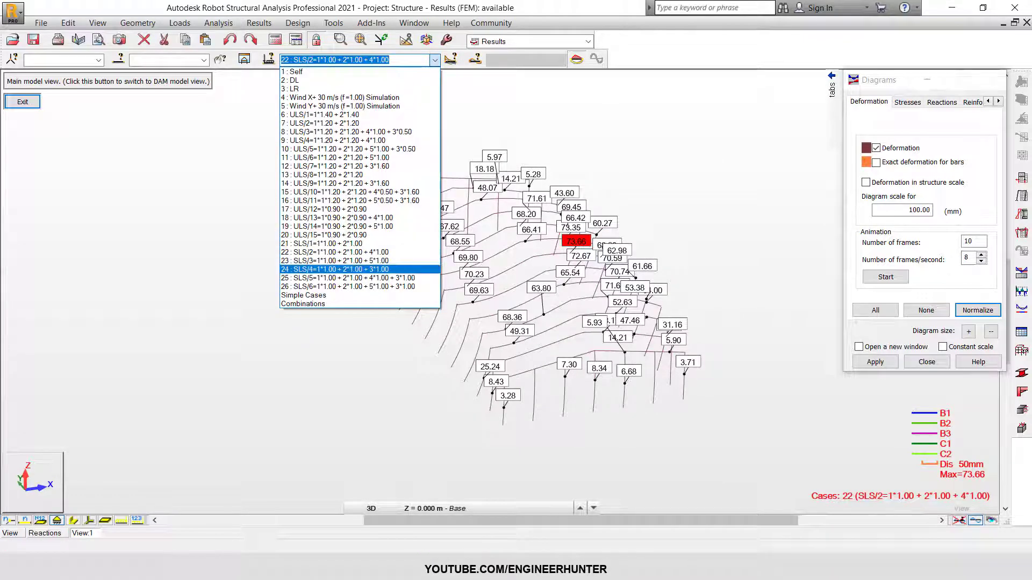
pyautogui.click(333, 261)
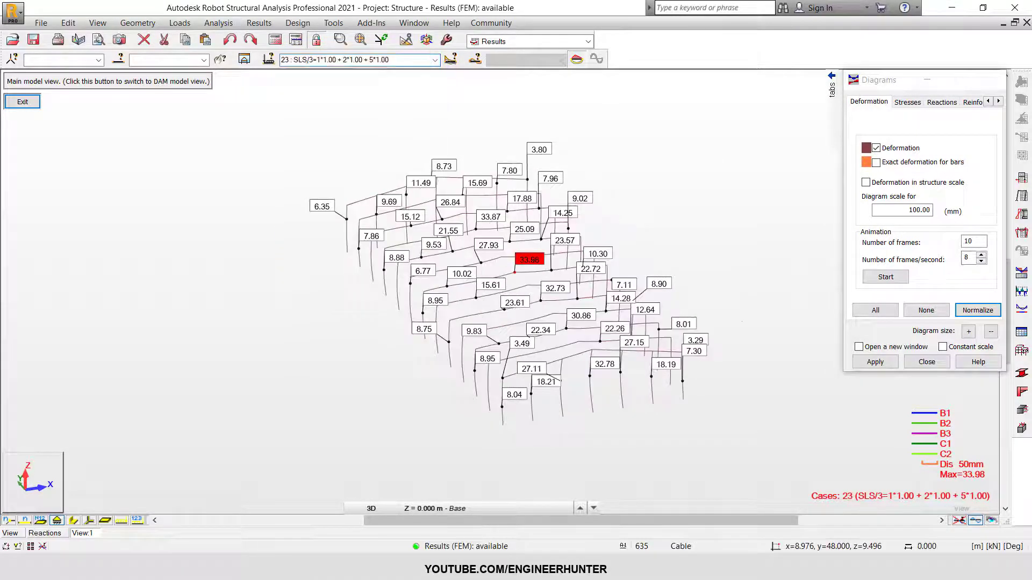
pyautogui.keyDown('shift'); pyautogui.moveTo(742, 322); pyautogui.dragTo(664, 325, button='middle'); pyautogui.keyUp('shift')
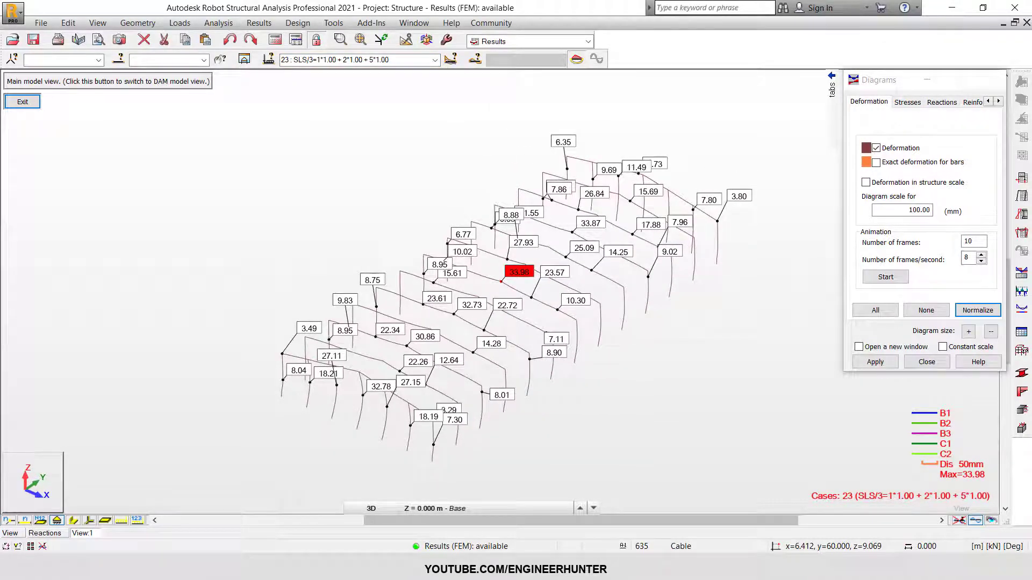
# - Compare the labelled frame deformation of the Self case with combination 24: SLS/4 (1*1.00 + 2*1.00 + 3*1.00)
pyautogui.click(435, 61)
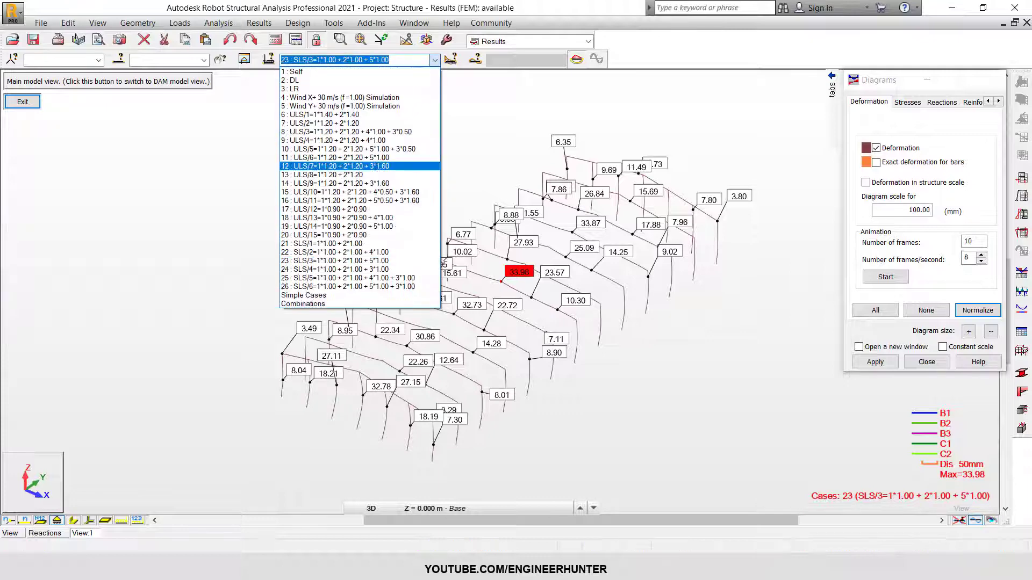
pyautogui.click(323, 72)
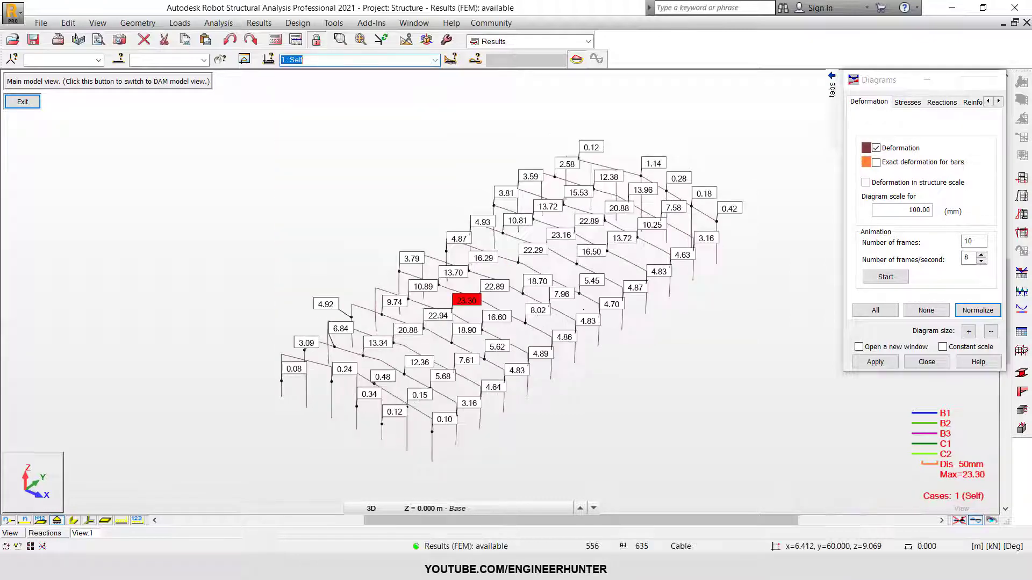
pyautogui.click(435, 61)
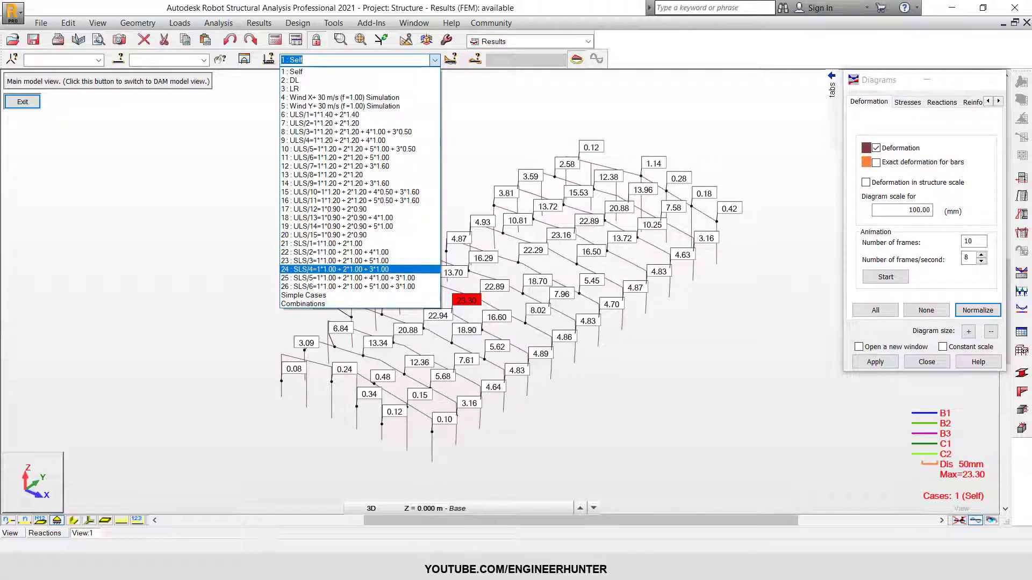
pyautogui.click(334, 269)
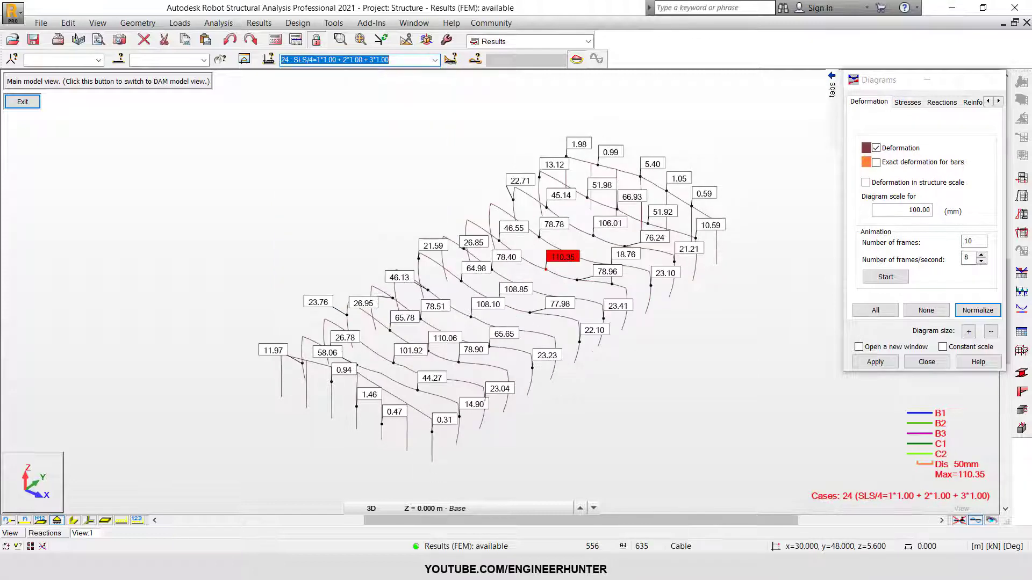
pyautogui.scroll(1, 592, 351)
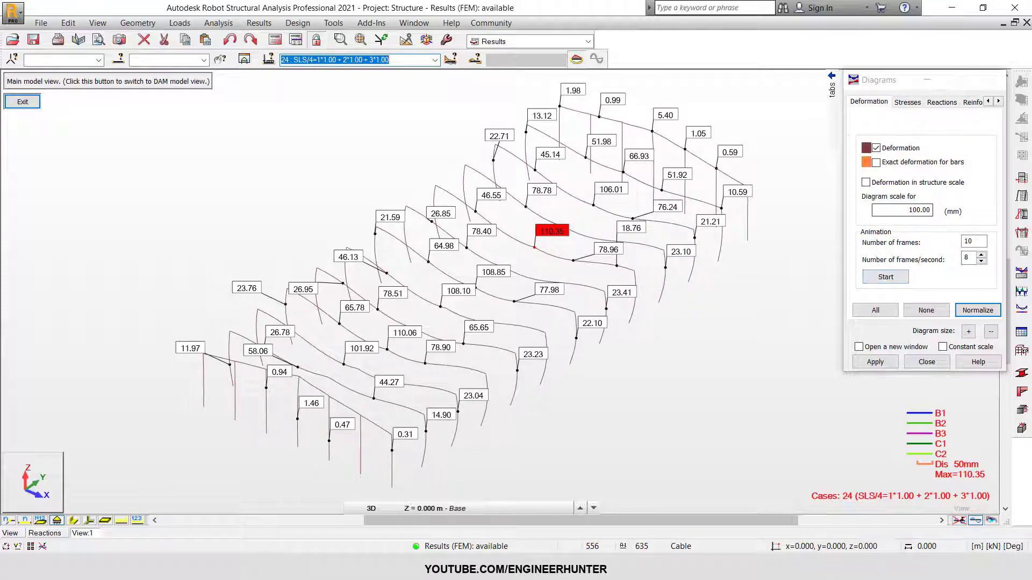
# - Set the diagram description to none and redraw the frames' deformation diagram at a normalized scale
pyautogui.click(801, 190)
pyautogui.click(867, 163)
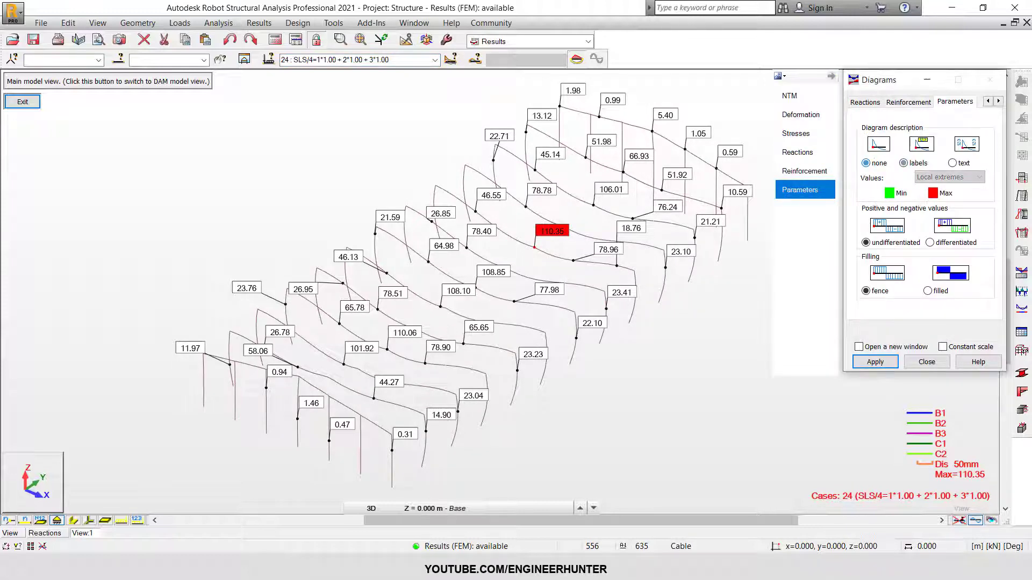
pyautogui.click(801, 115)
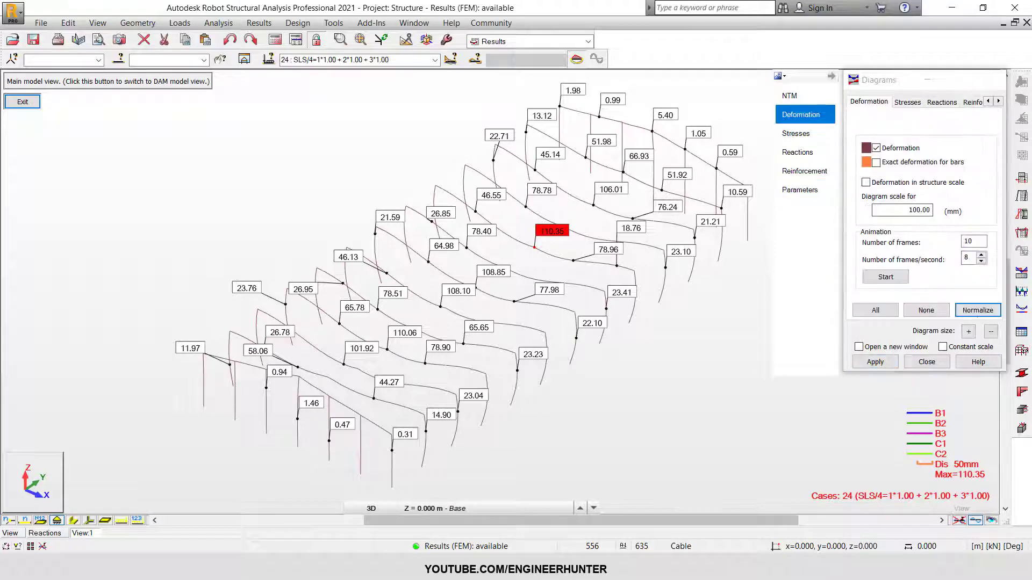
pyautogui.click(978, 310)
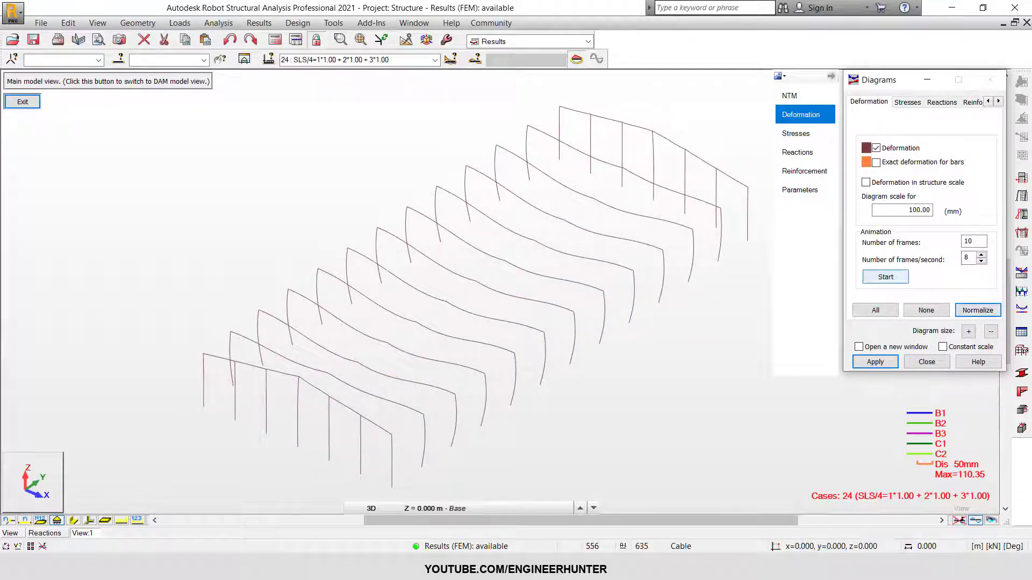
# - Play the deformation animation for combination 24: SLS/4 with 10 frames at 8 frames per second, then close the player
pyautogui.click(886, 277)
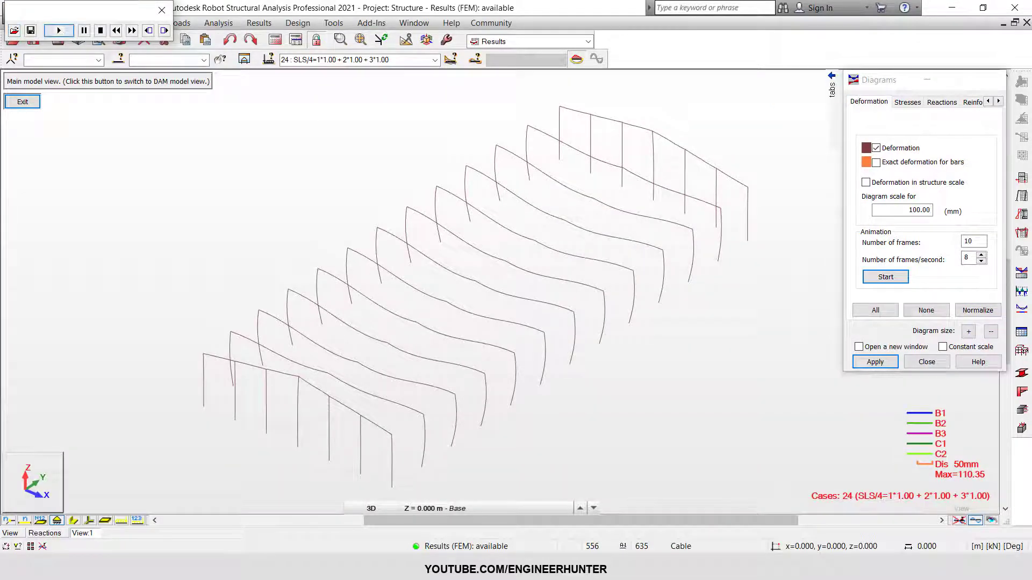
pyautogui.click(161, 9)
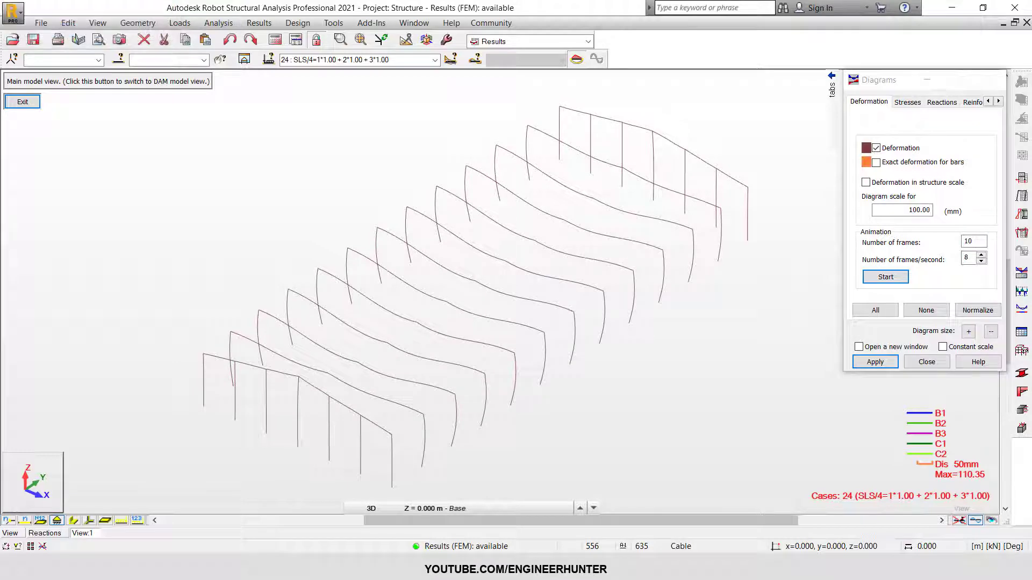
pyautogui.click(886, 278)
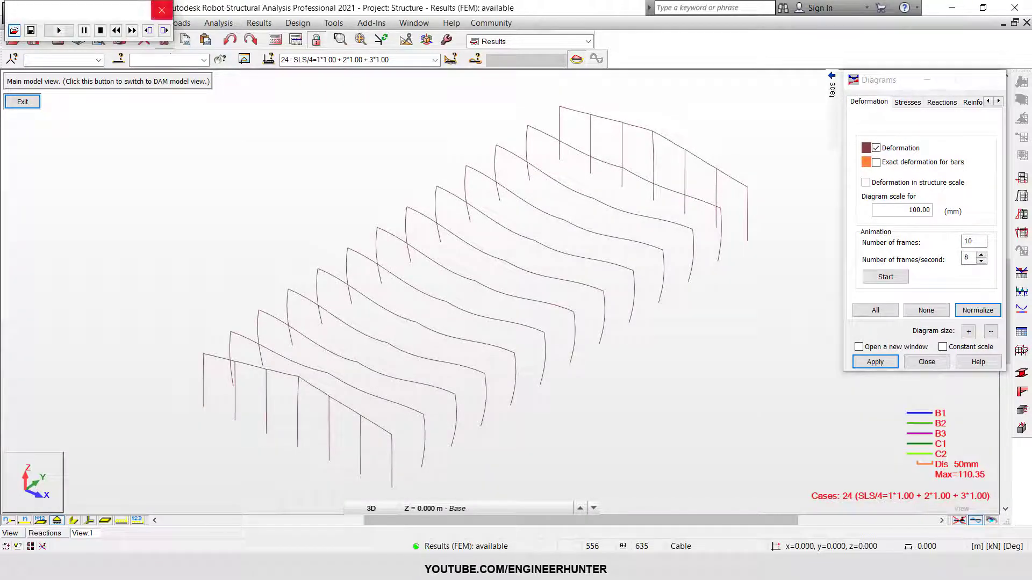
pyautogui.click(161, 9)
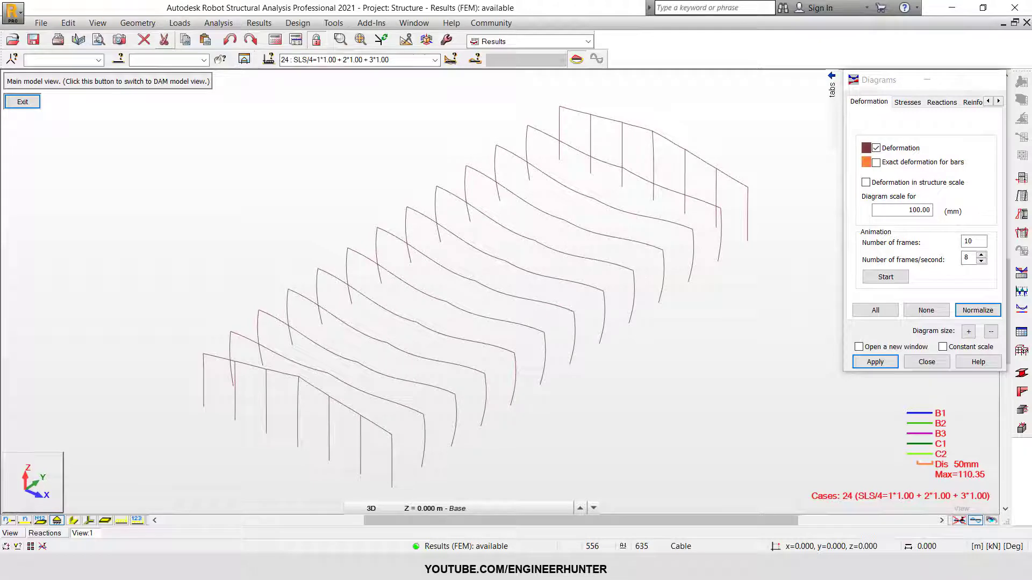
# - Switch to combination 22: SLS/2 (1*1.00 + 2*1.00 + 4*1.00) and animate the frames' deformation
pyautogui.click(435, 60)
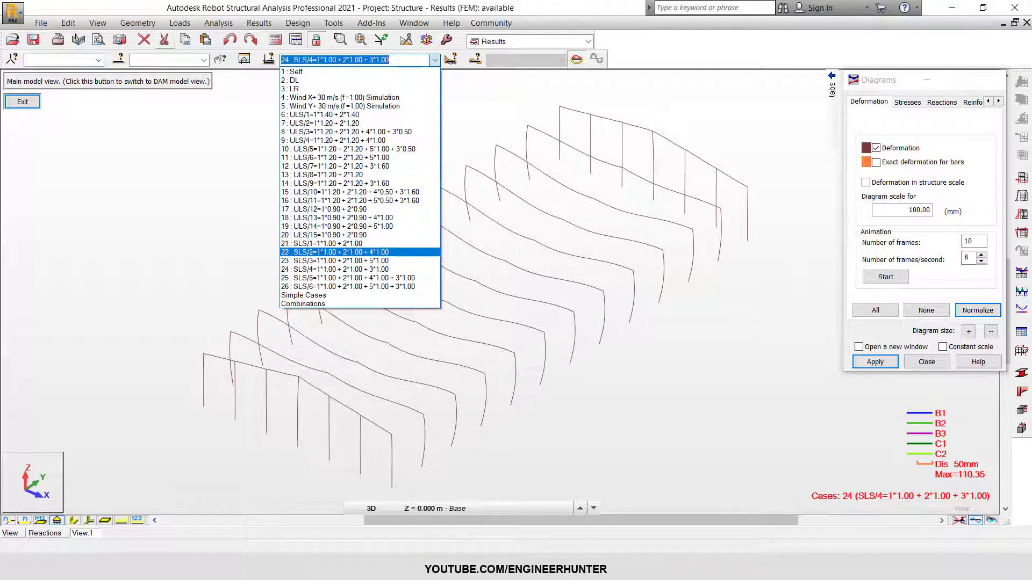
pyautogui.press('Return')
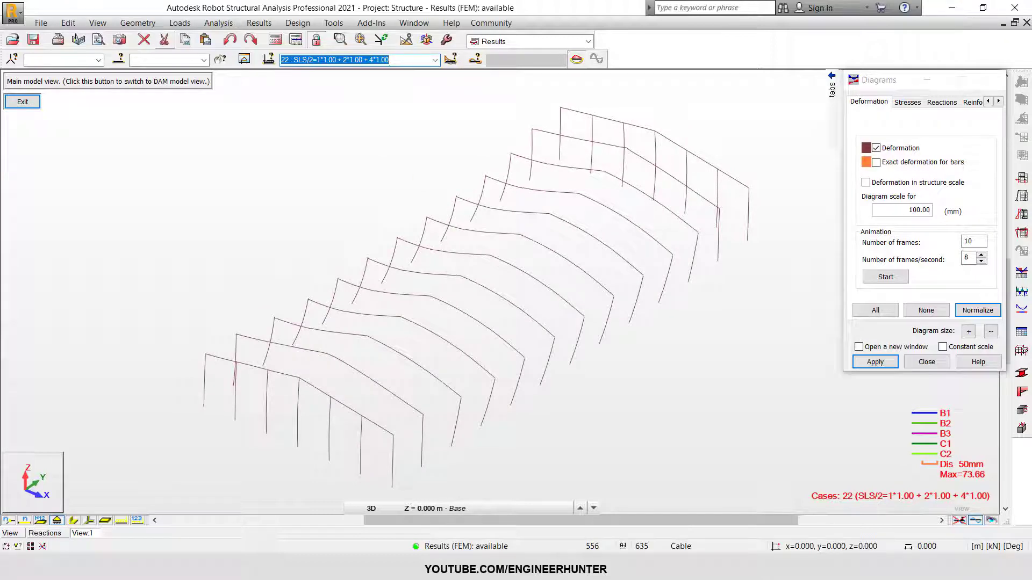
pyautogui.click(886, 277)
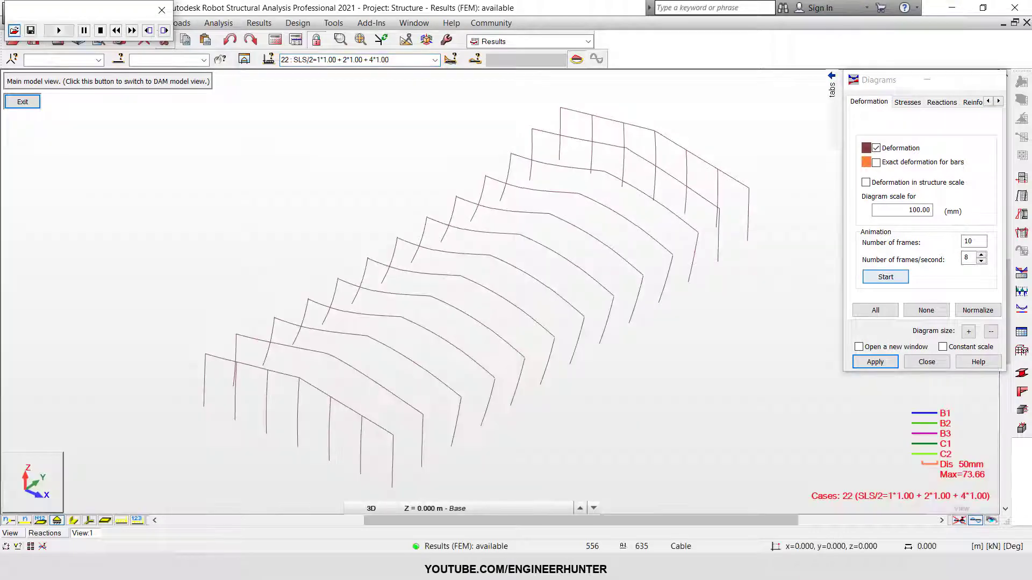
pyautogui.click(885, 277)
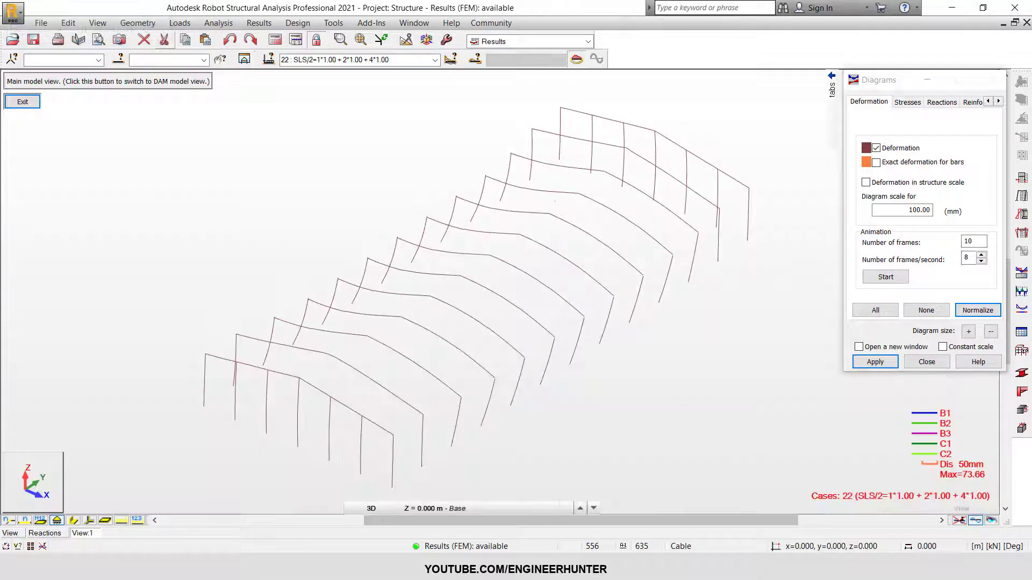
pyautogui.scroll(-1, 461, 276)
pyautogui.keyDown('shift'); pyautogui.moveTo(461, 276); pyautogui.dragTo(537, 336, button='middle'); pyautogui.keyUp('shift')
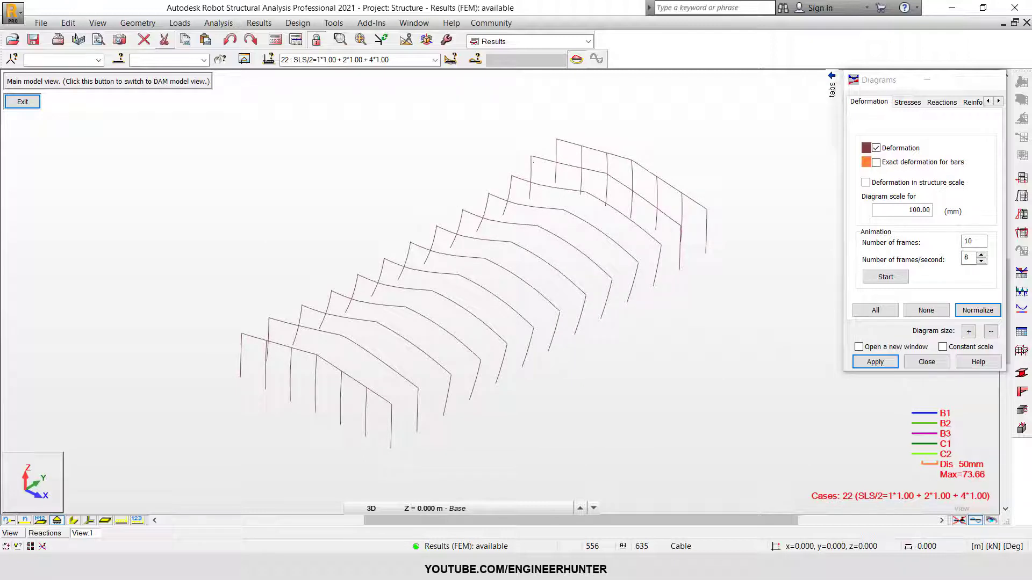
# - Select the Self case and turn off the Deformation diagram so the frames appear undeformed
pyautogui.click(435, 60)
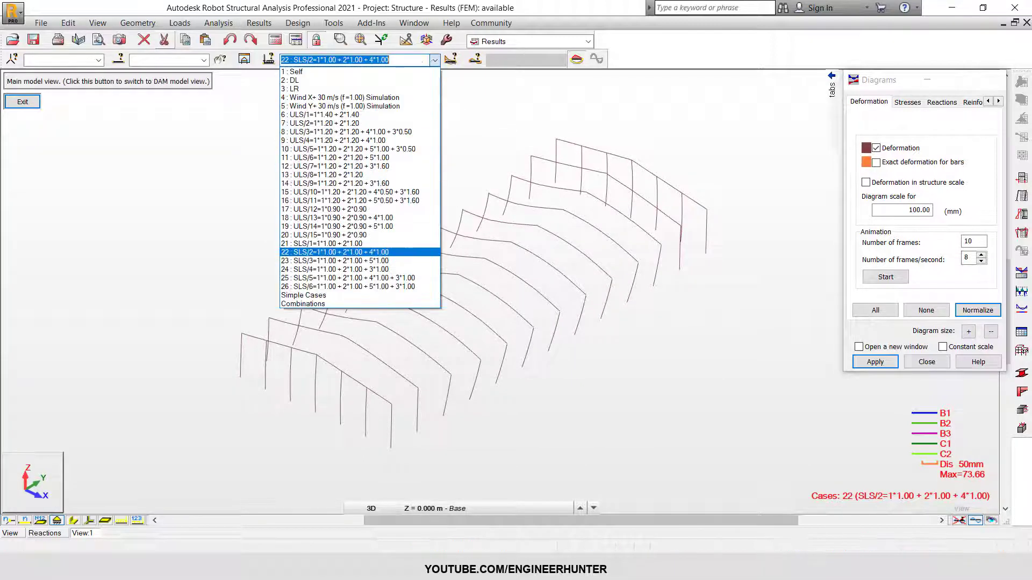
pyautogui.click(398, 71)
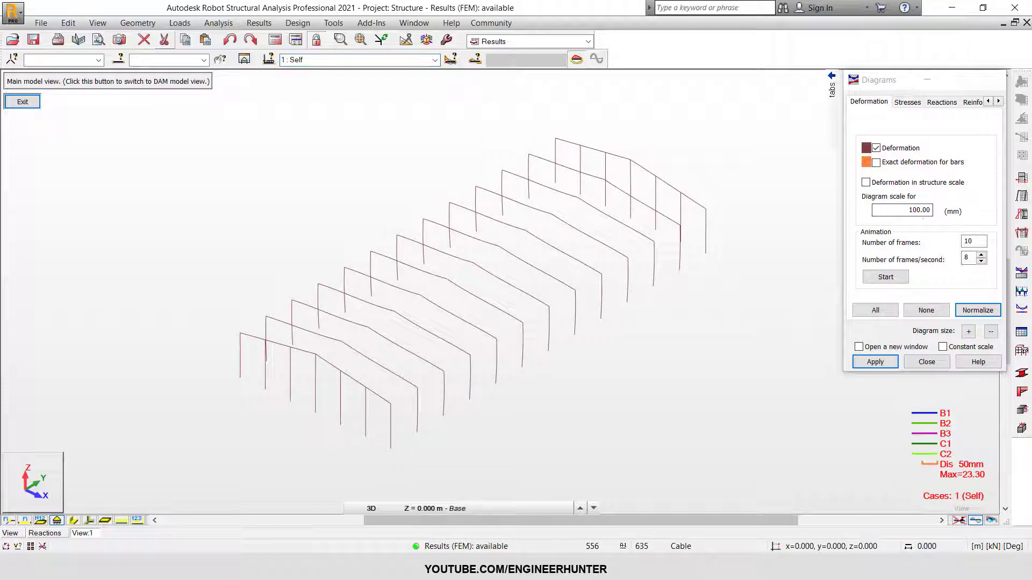
pyautogui.click(876, 148)
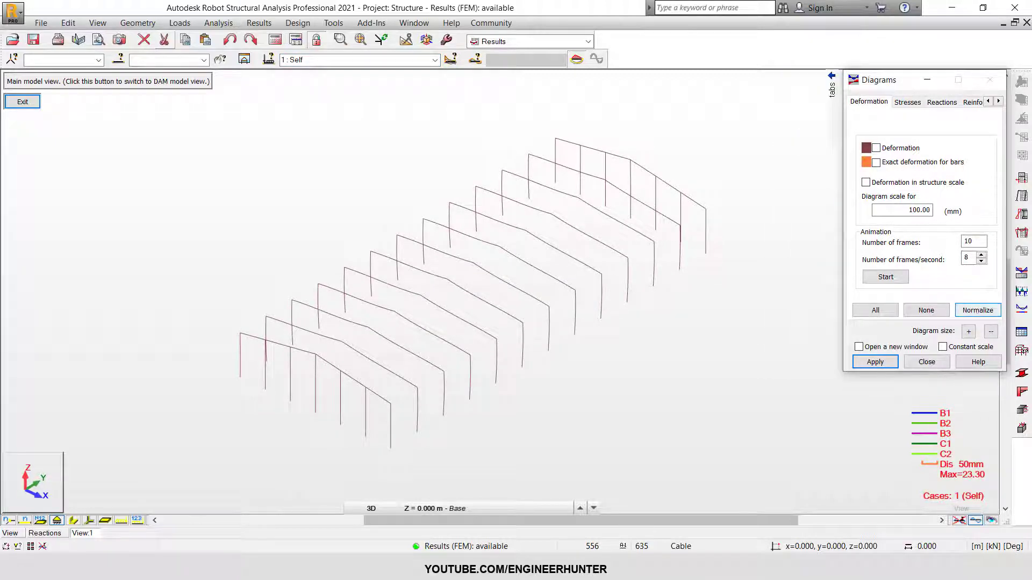
pyautogui.click(977, 310)
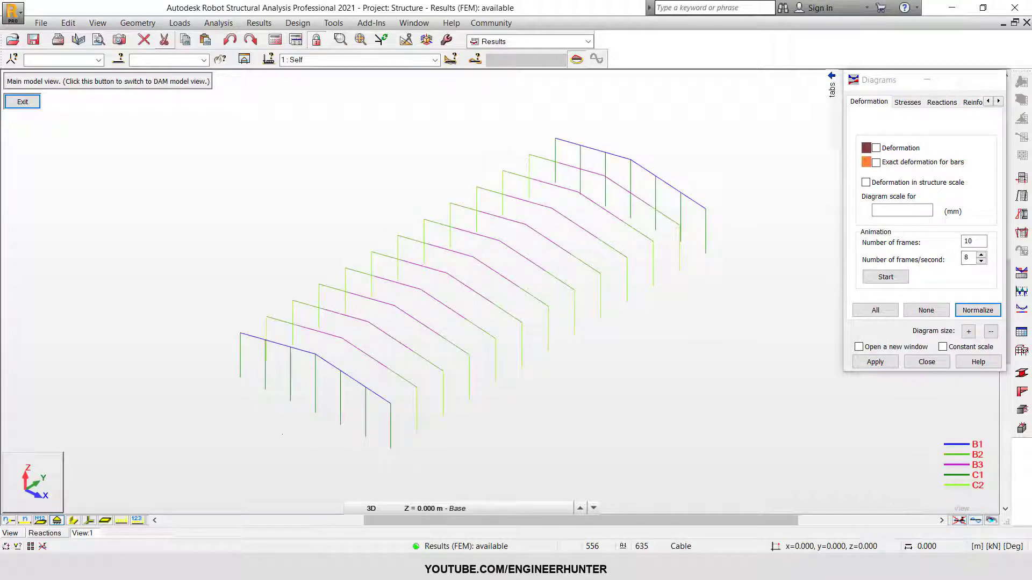
# - Display the section shapes of the frame members, move the Diagrams dialog aside and inspect the frames
pyautogui.click(74, 520)
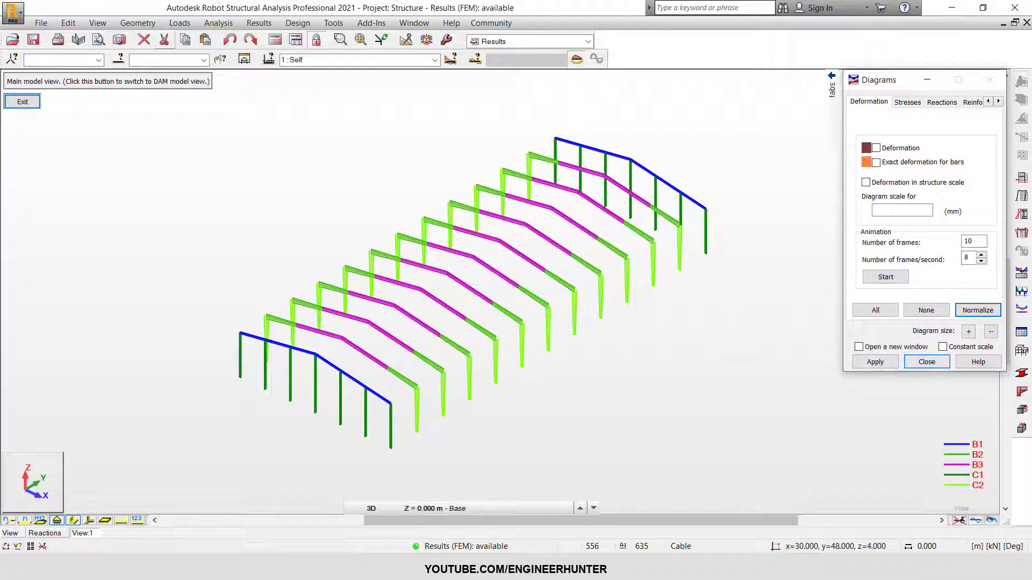
pyautogui.scroll(-1, 637, 274)
pyautogui.scroll(1, 649, 308)
pyautogui.keyDown('shift'); pyautogui.moveTo(647, 319); pyautogui.dragTo(650, 332, button='middle'); pyautogui.keyUp('shift')
pyautogui.moveTo(877, 81); pyautogui.dragTo(806, 90)
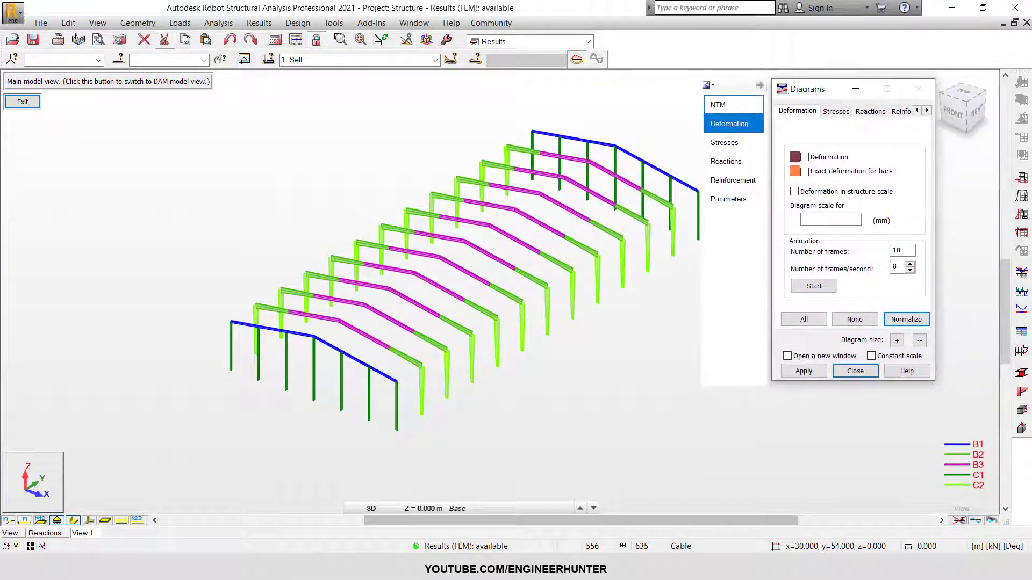
pyautogui.moveTo(640, 244); pyautogui.dragTo(598, 249, button='middle')
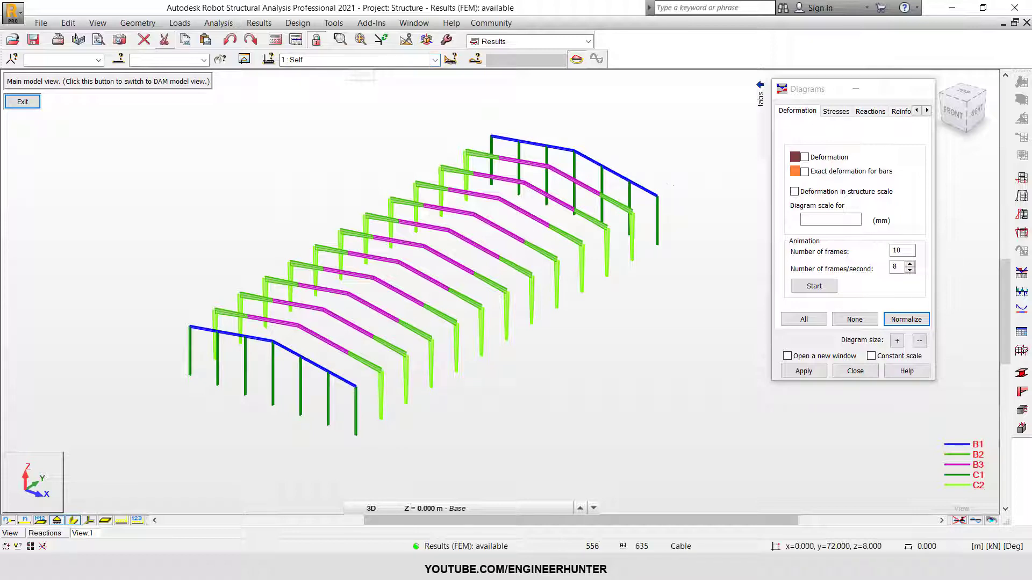
pyautogui.scroll(1, 333, 255)
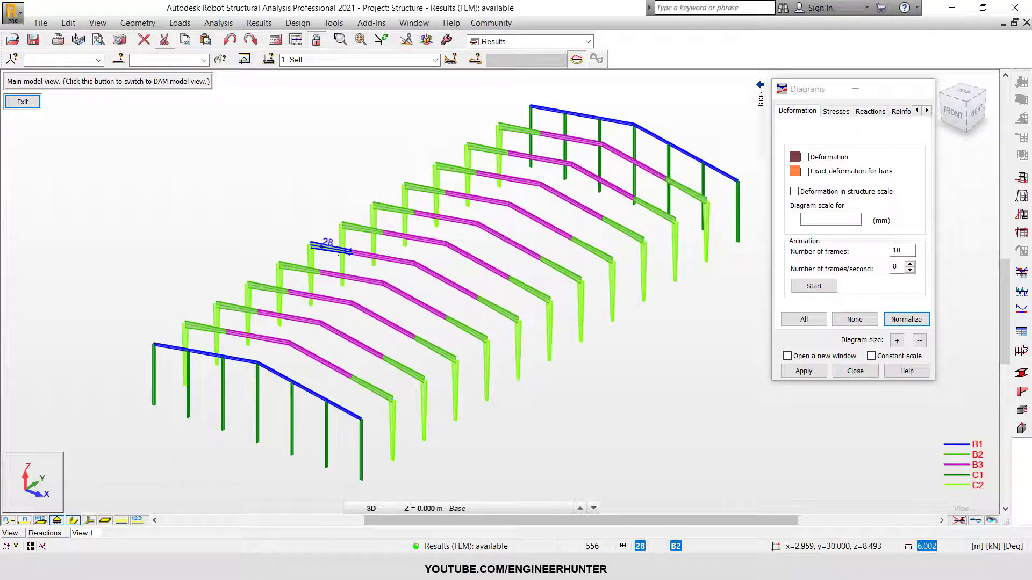
pyautogui.scroll(-1, 376, 244)
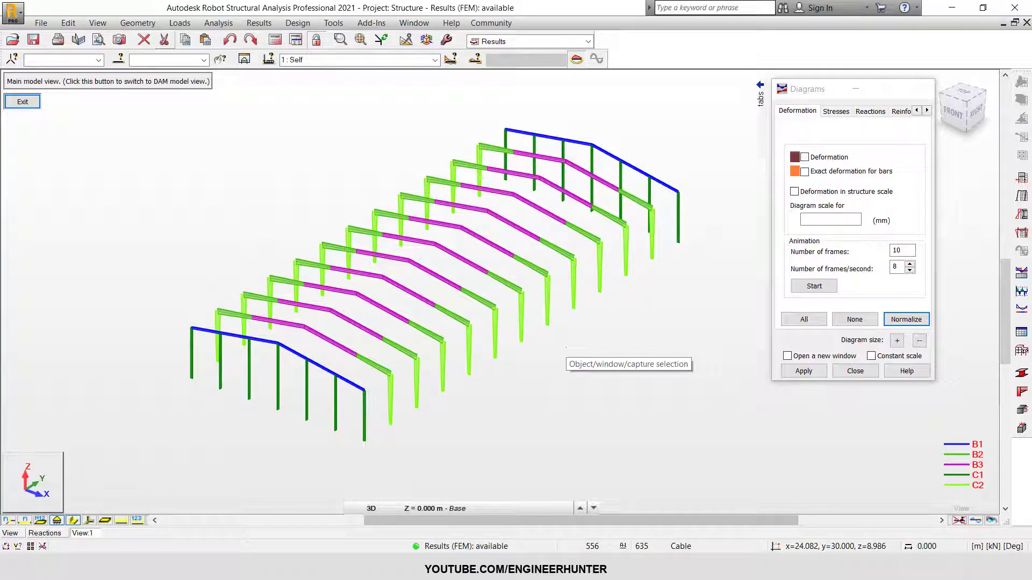
pyautogui.click(588, 41)
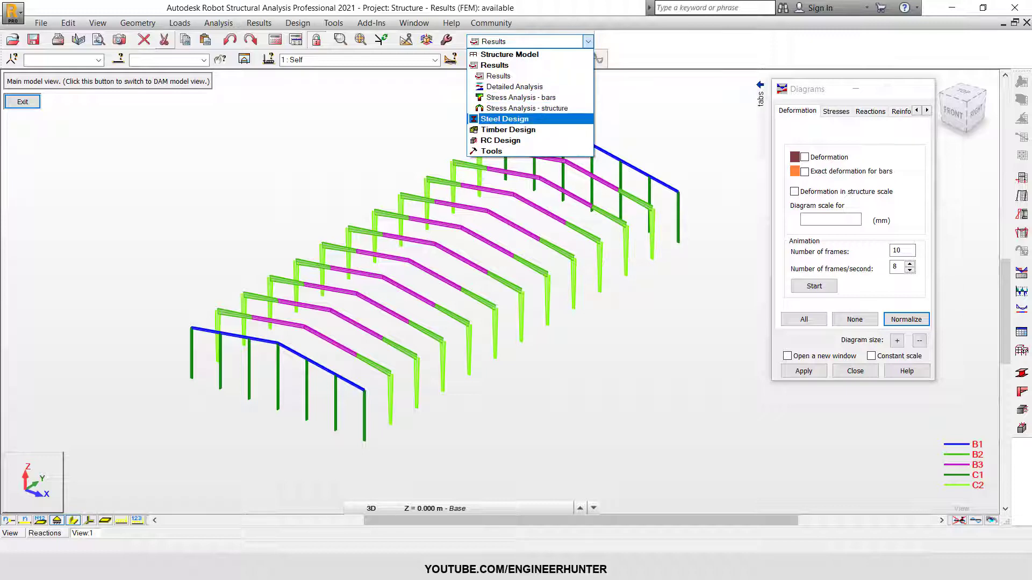
pyautogui.click(504, 119)
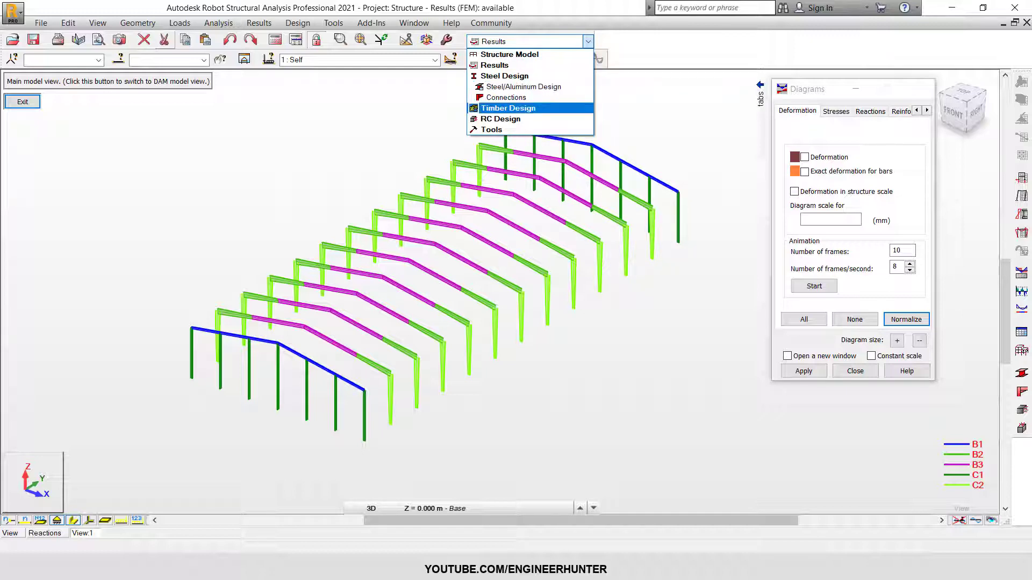
pyautogui.click(535, 42)
pyautogui.click(534, 41)
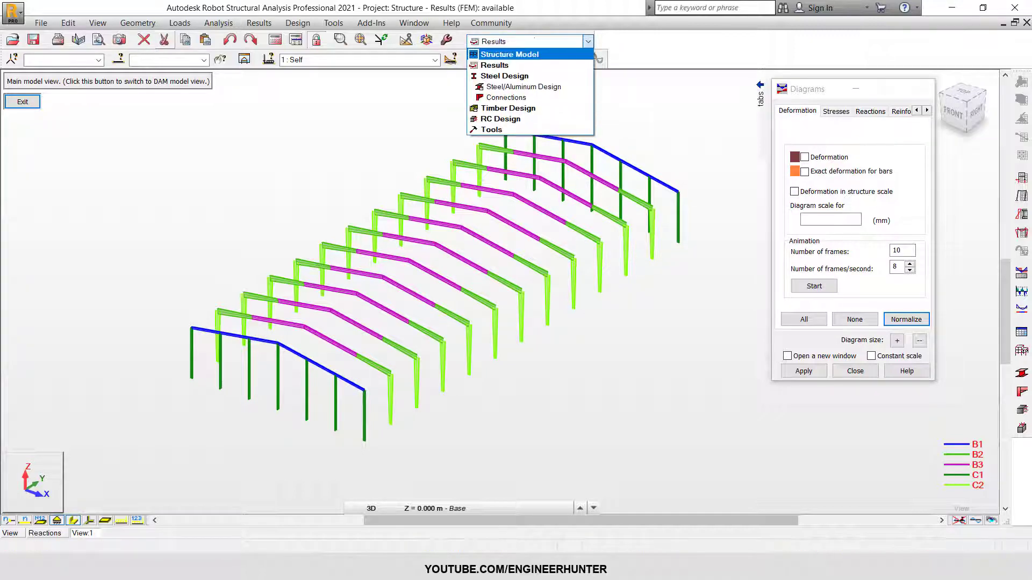
pyautogui.click(534, 41)
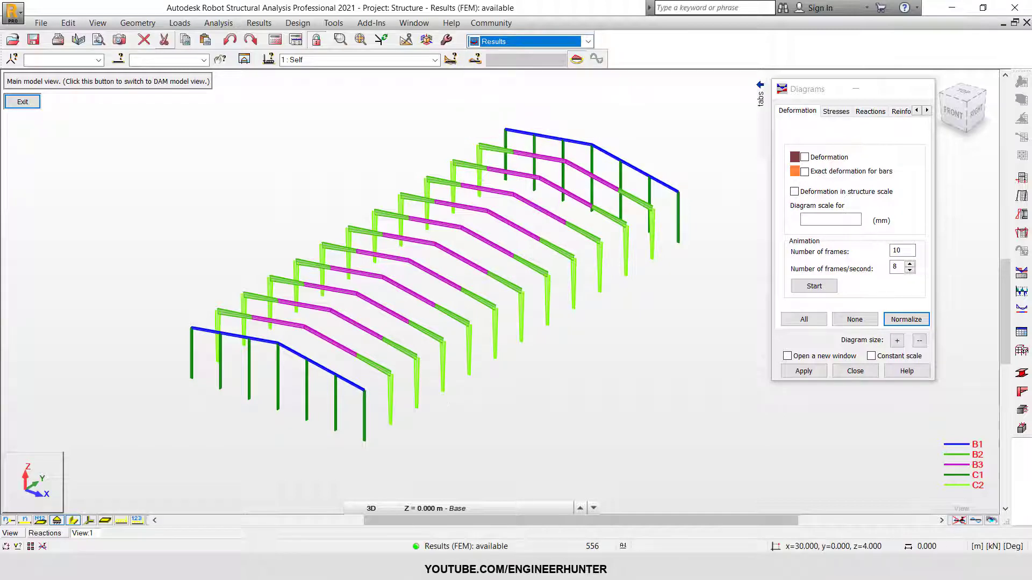
# - Exit the isolated view of the frames to bring back the complete hall structure
pyautogui.press('Left')
pyautogui.press('Left')
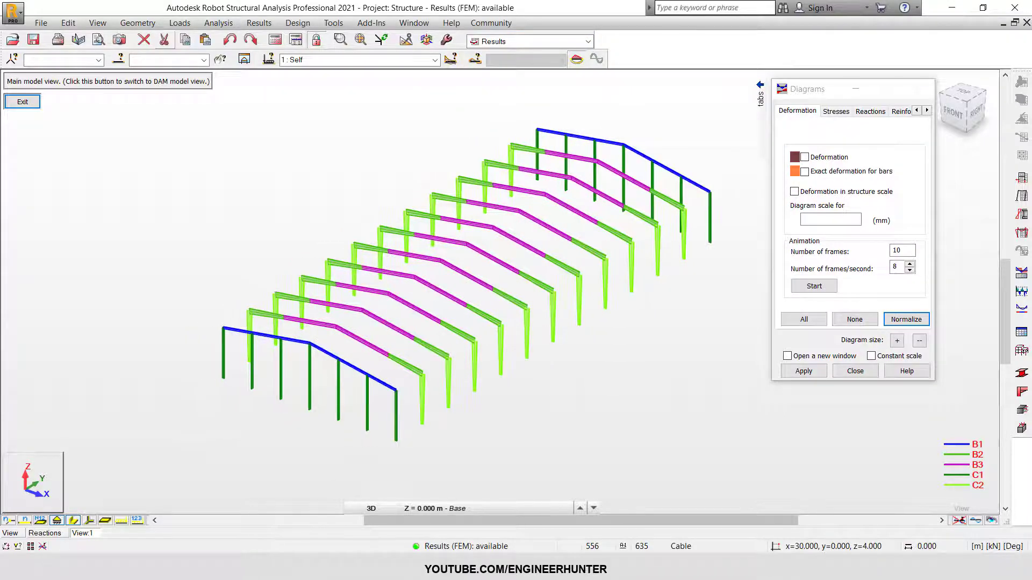
pyautogui.click(23, 102)
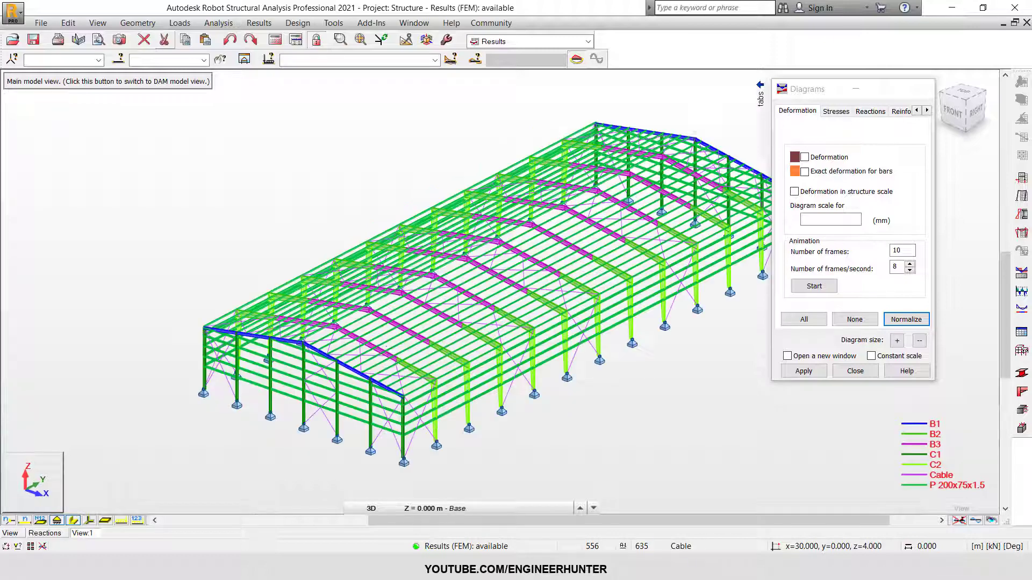
# - Open the Reactions table and look through the support reactions listed for all load cases
pyautogui.scroll(-2, 428, 349)
pyautogui.scroll(1, 476, 285)
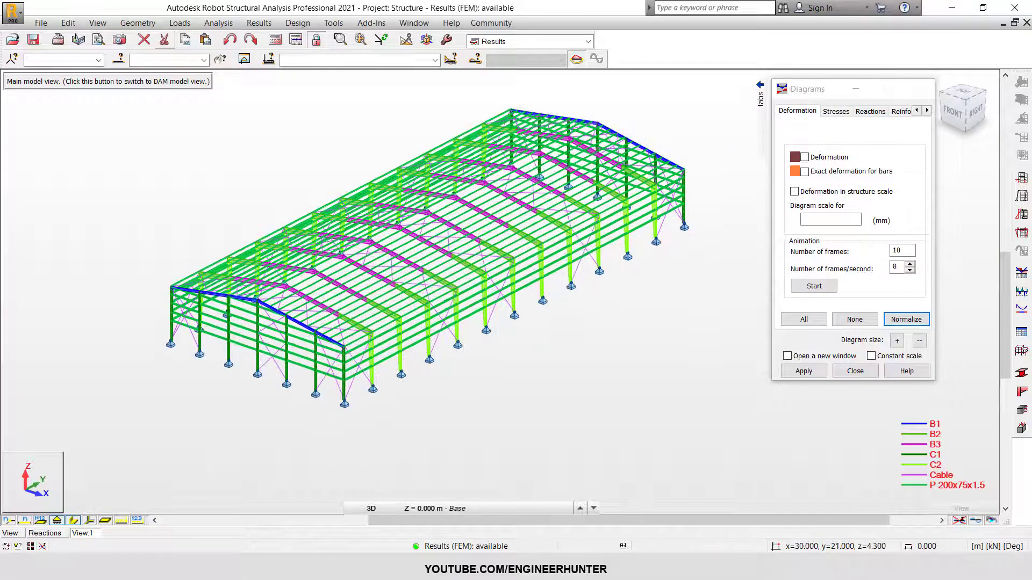
pyautogui.click(45, 533)
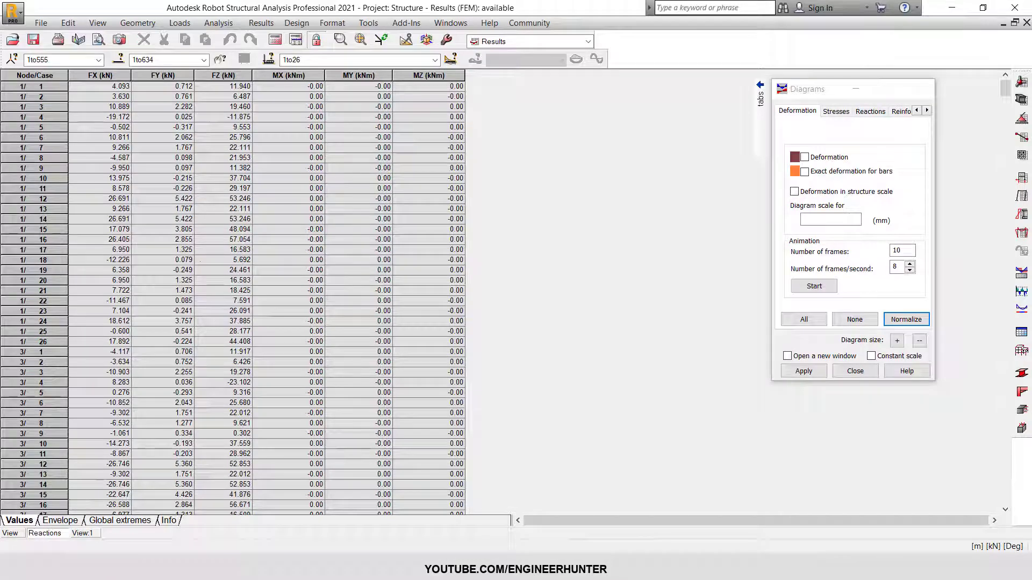
pyautogui.scroll(-10, 233, 295)
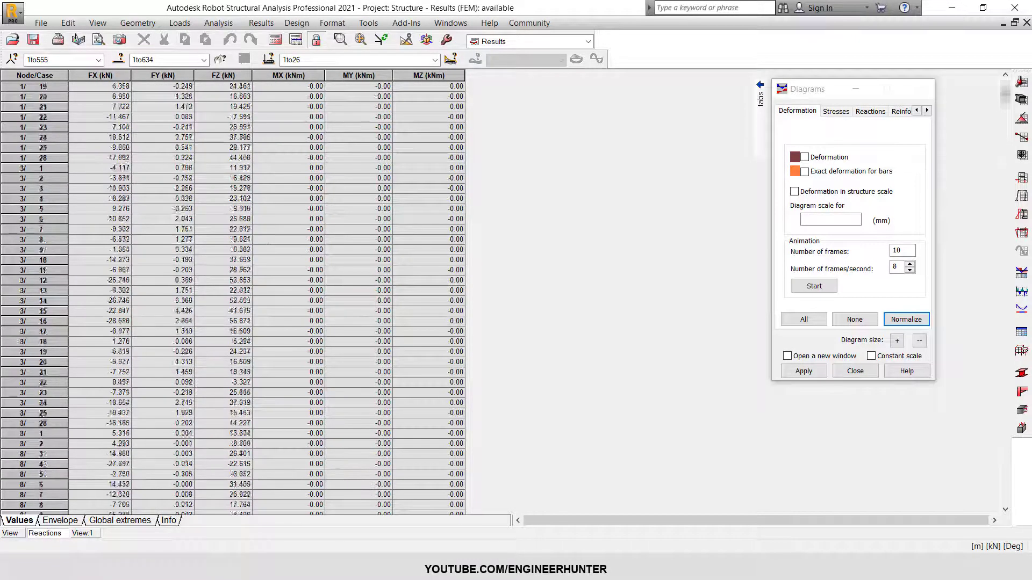
pyautogui.scroll(10, 233, 296)
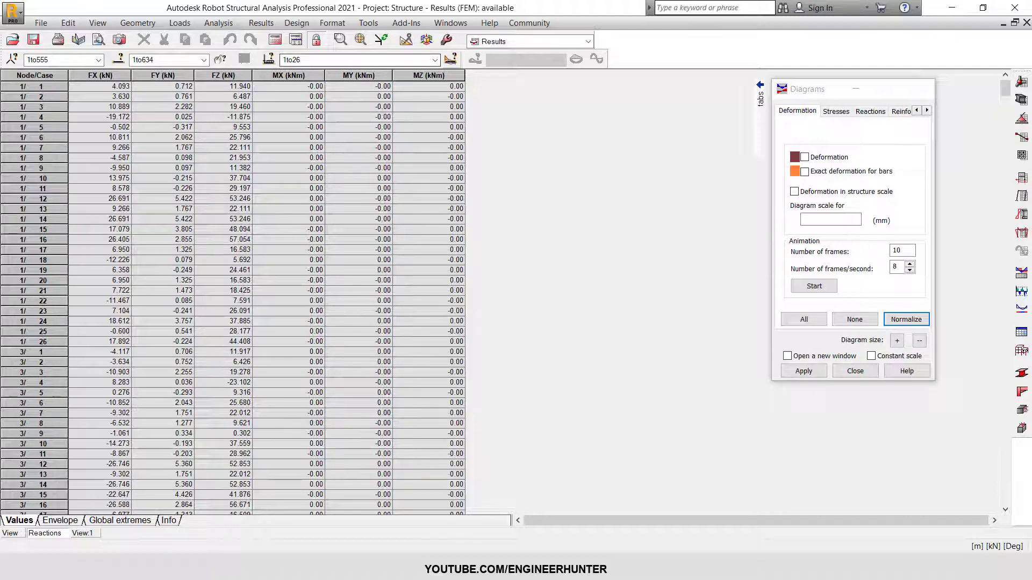
# - Filter the Reactions table to the Self case and then to 24: SLS/4=1*1.00 + 2*1.00 + 3*1.00, reading the reactions and sums
pyautogui.click(434, 60)
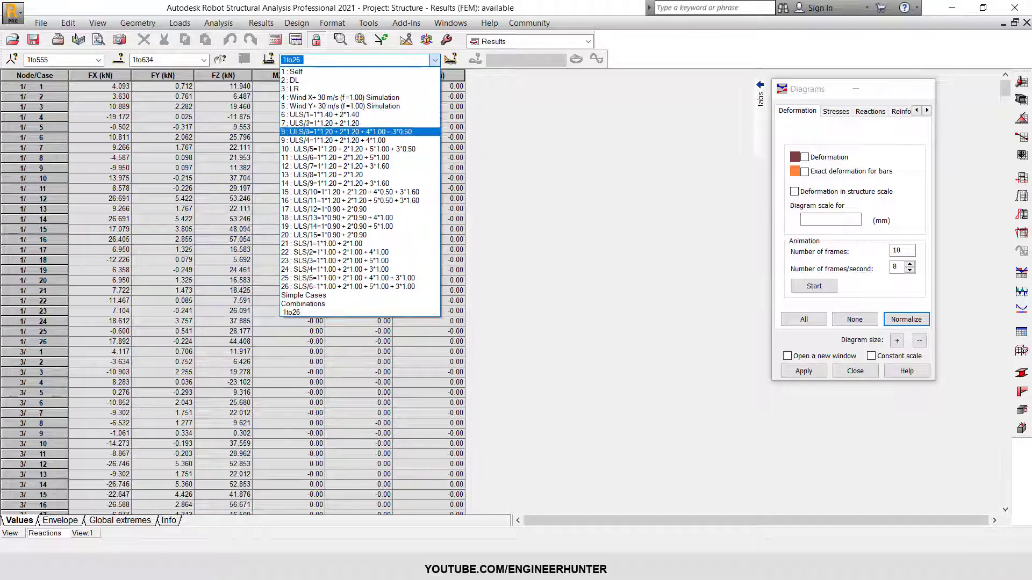
pyautogui.click(295, 72)
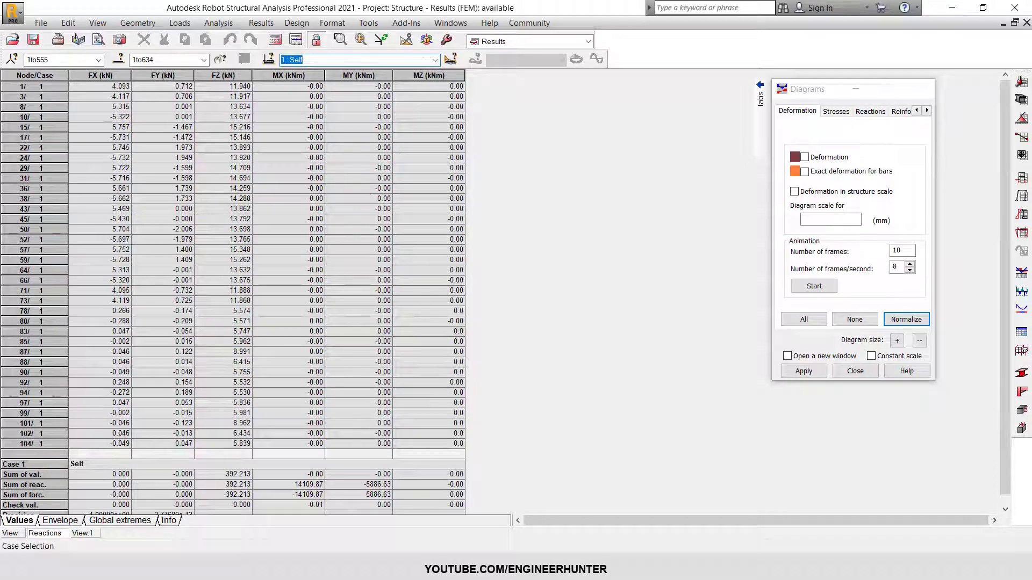
pyautogui.click(434, 60)
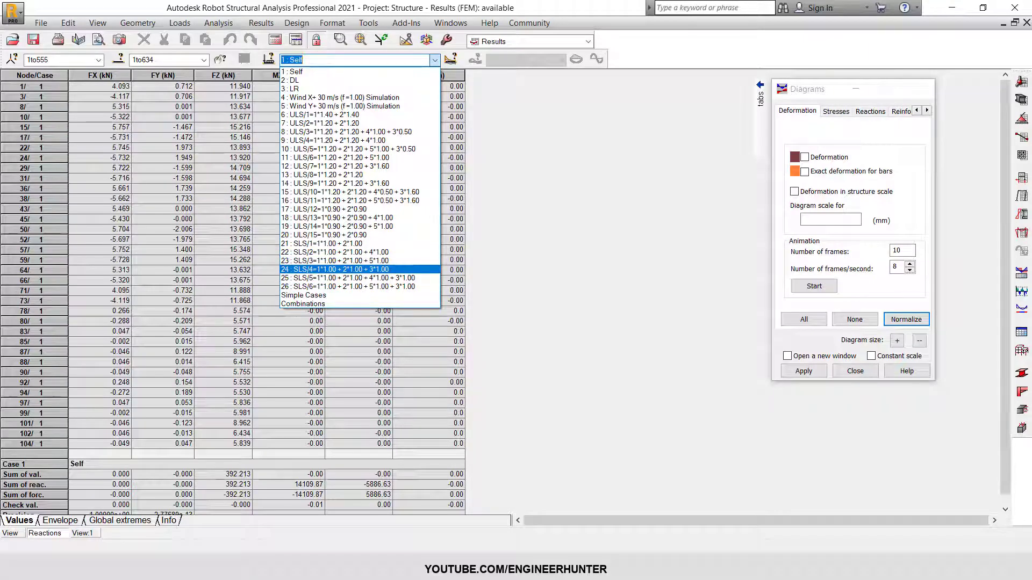
pyautogui.click(333, 269)
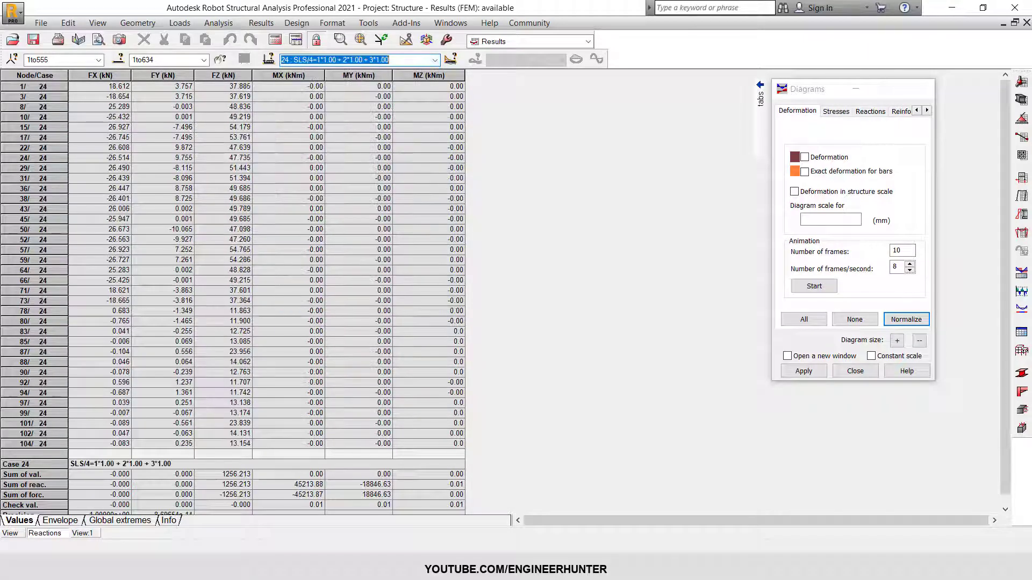
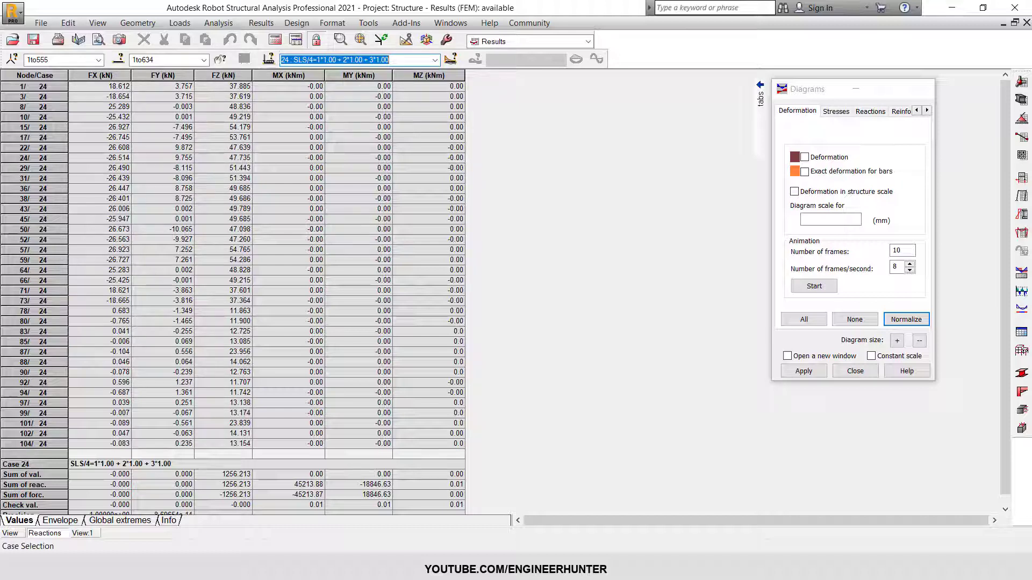
pyautogui.click(299, 60)
pyautogui.moveTo(294, 59); pyautogui.dragTo(392, 60)
pyautogui.click(412, 59)
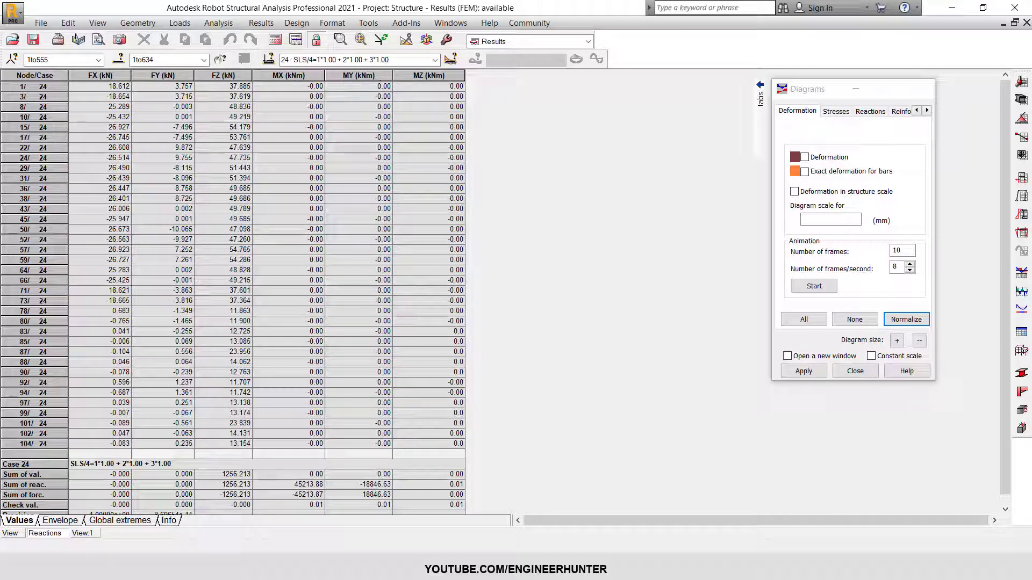
pyautogui.scroll(-1, 232, 294)
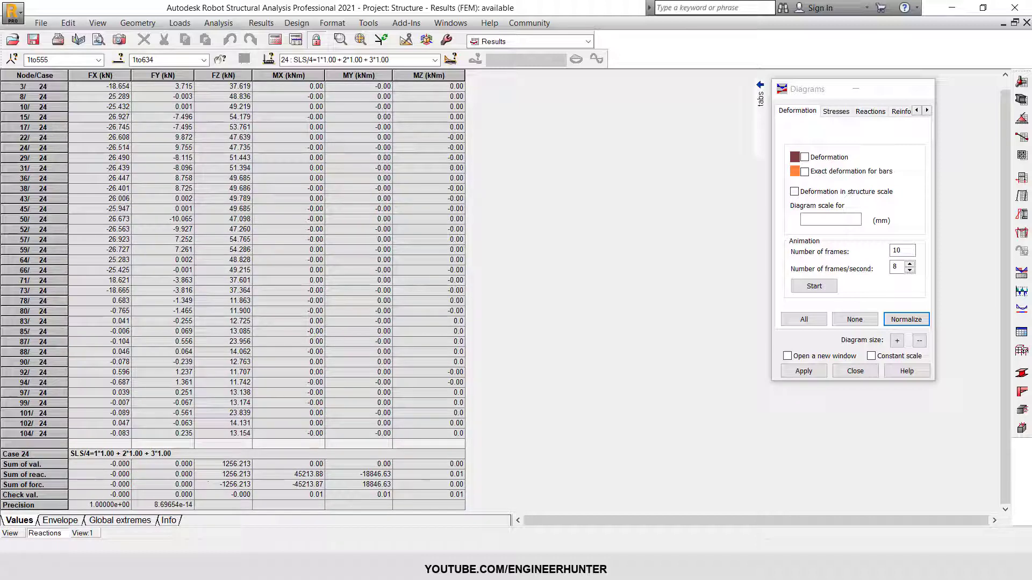
pyautogui.scroll(1, 232, 294)
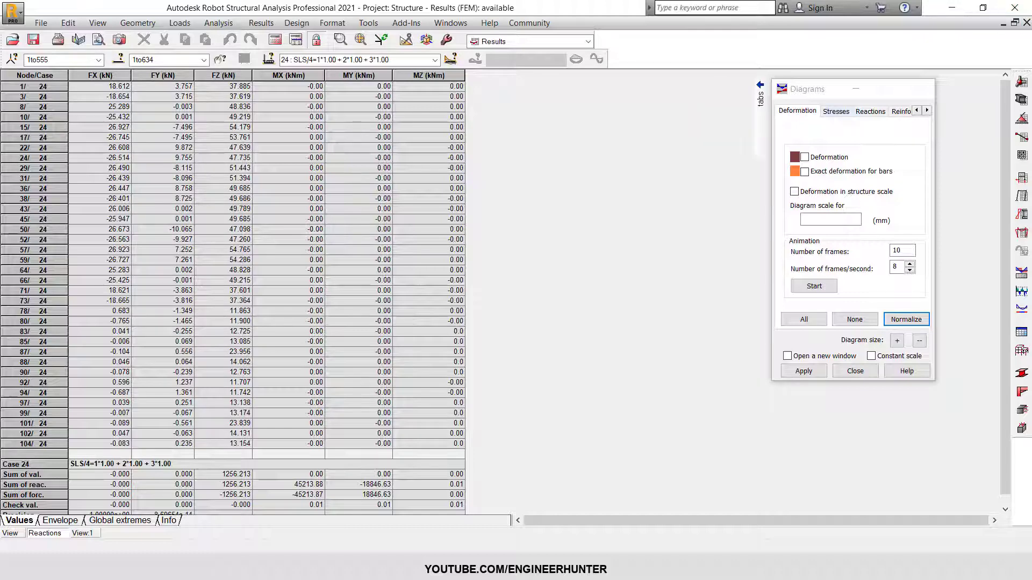
# - Return to the model view and show the supports in the XY plan at Z = 0.000 m - Base
pyautogui.click(10, 533)
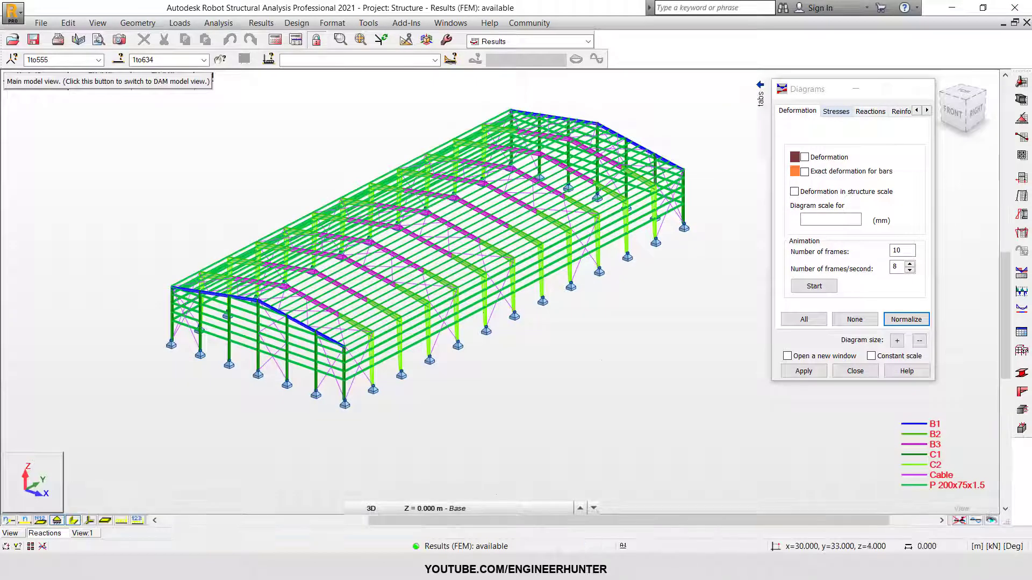
pyautogui.click(370, 509)
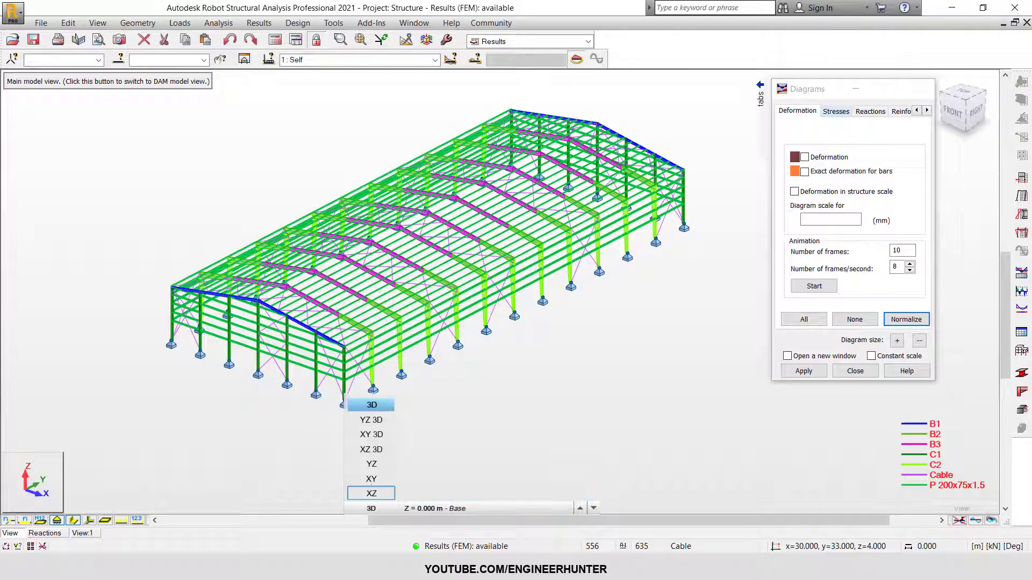
pyautogui.click(370, 479)
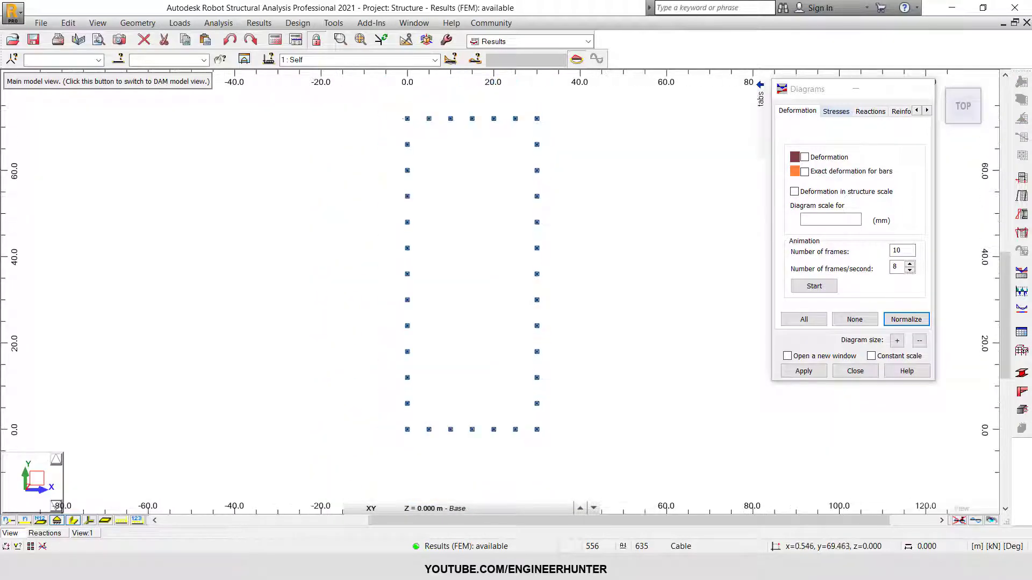
pyautogui.click(540, 508)
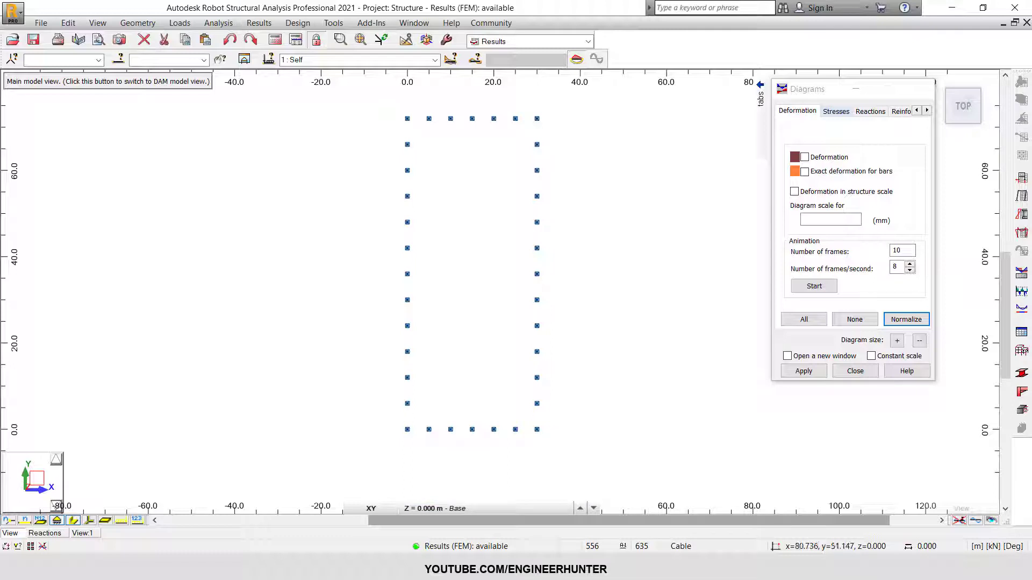
# - Display the FX, FY and FZ support reactions with descriptions on the plan and normalize the diagrams
pyautogui.click(870, 111)
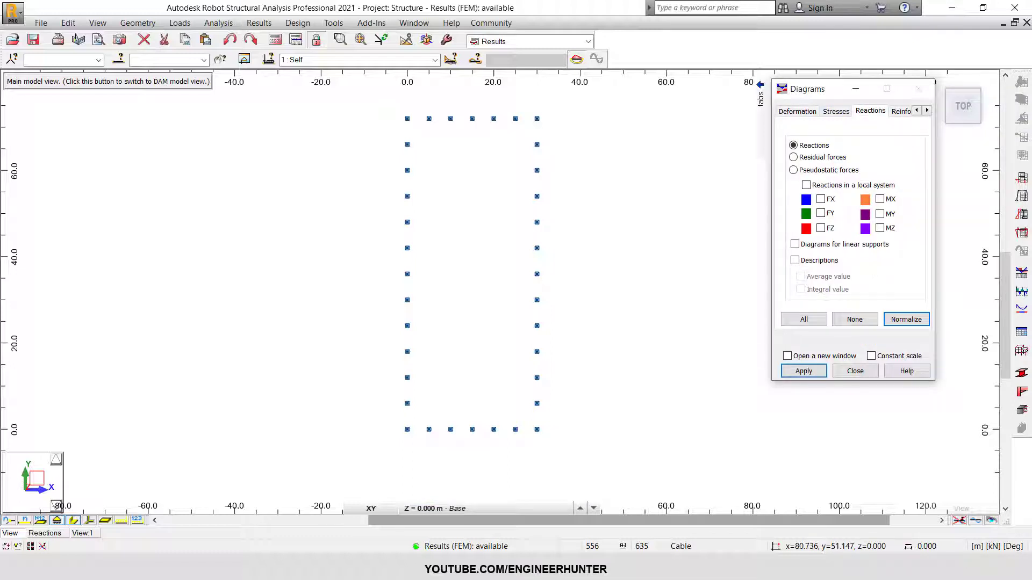
pyautogui.click(821, 228)
pyautogui.click(820, 213)
pyautogui.click(821, 199)
pyautogui.click(907, 319)
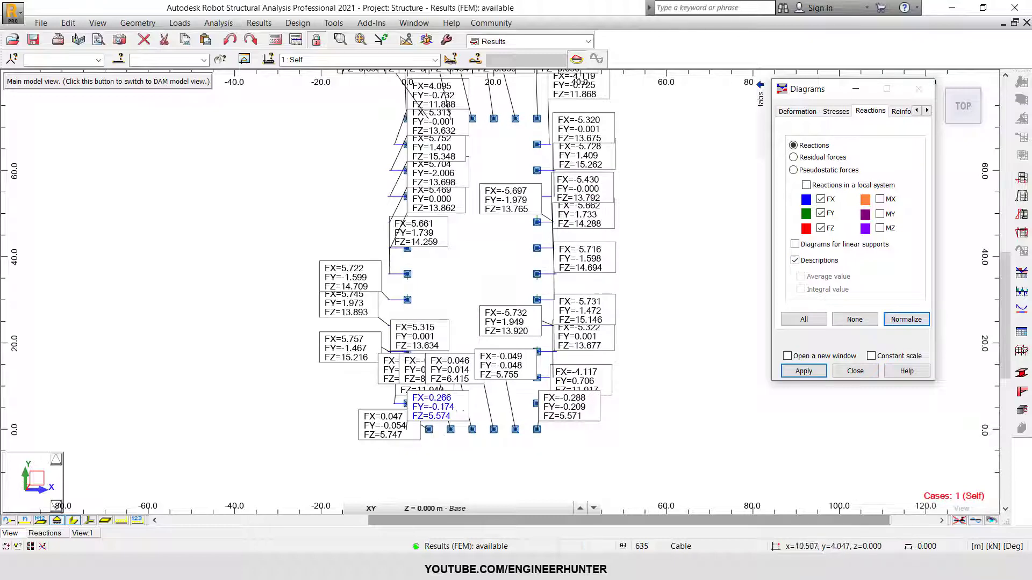
pyautogui.scroll(-2, 527, 303)
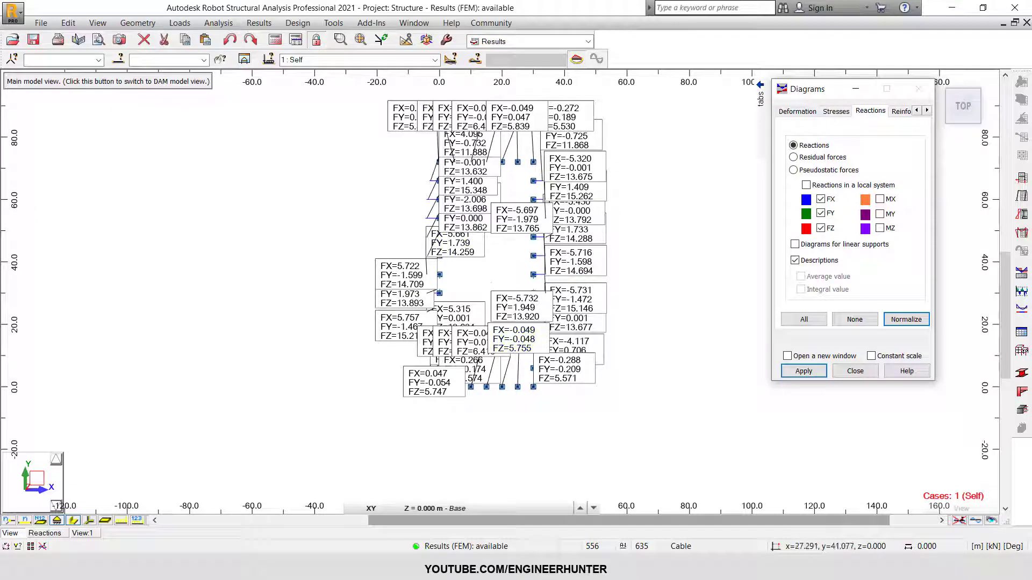
# - Switch the displayed reactions to combination 24: SLS/4=1*1.00 + 2*1.00 + 3*1.00 and normalize the diagrams again
pyautogui.click(434, 59)
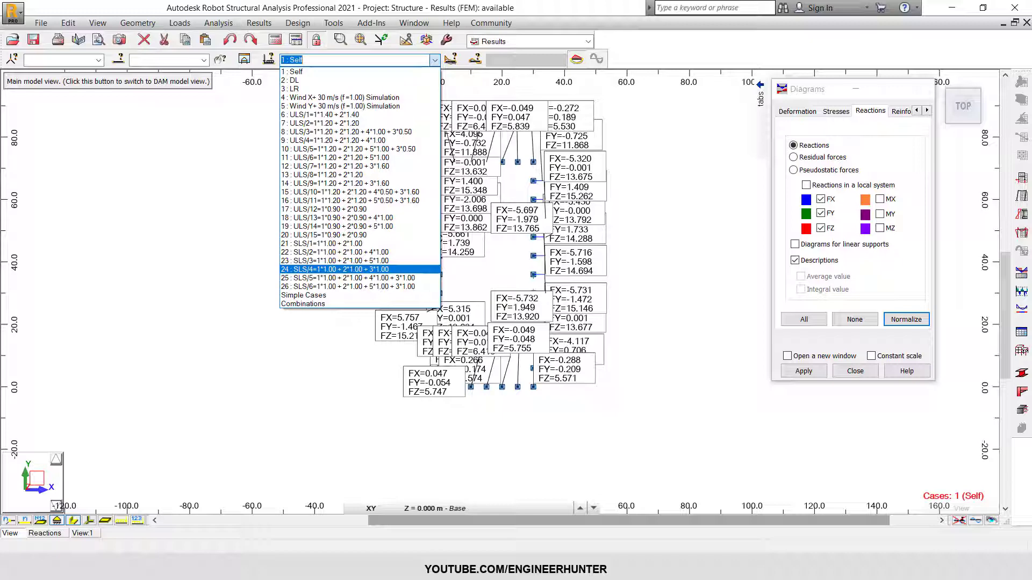
pyautogui.click(333, 270)
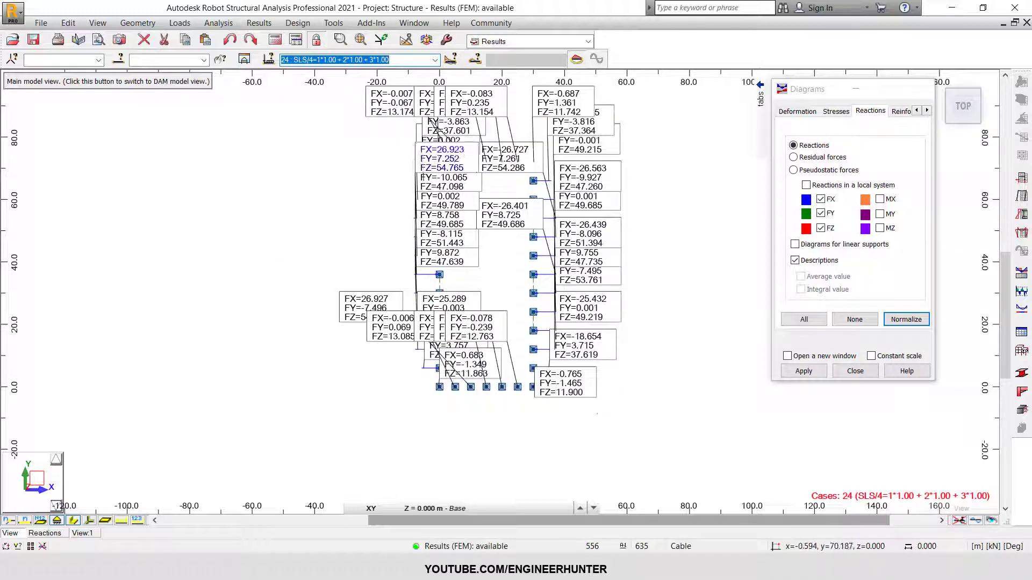
pyautogui.scroll(5, 498, 382)
pyautogui.scroll(1, 499, 383)
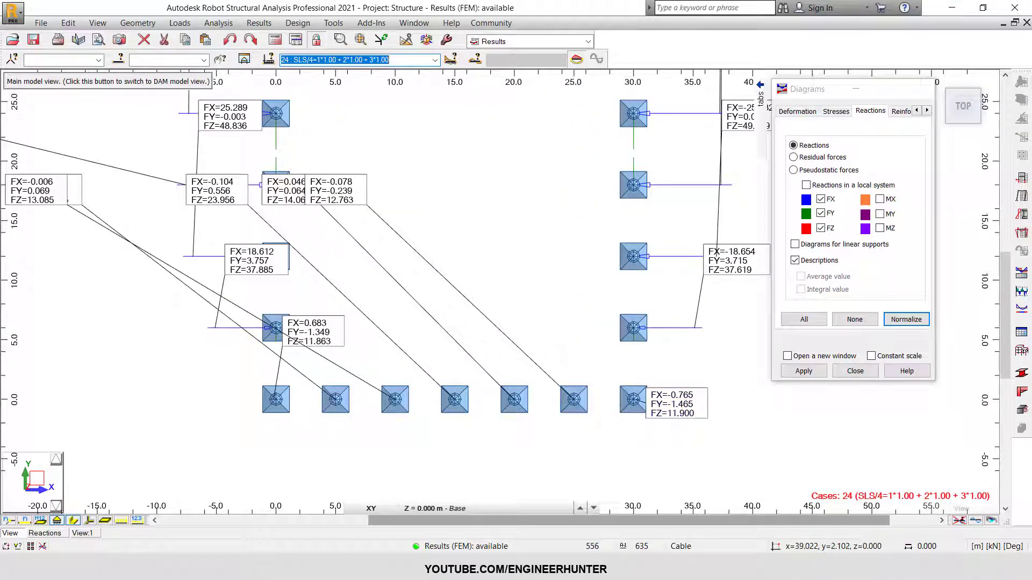
pyautogui.click(906, 320)
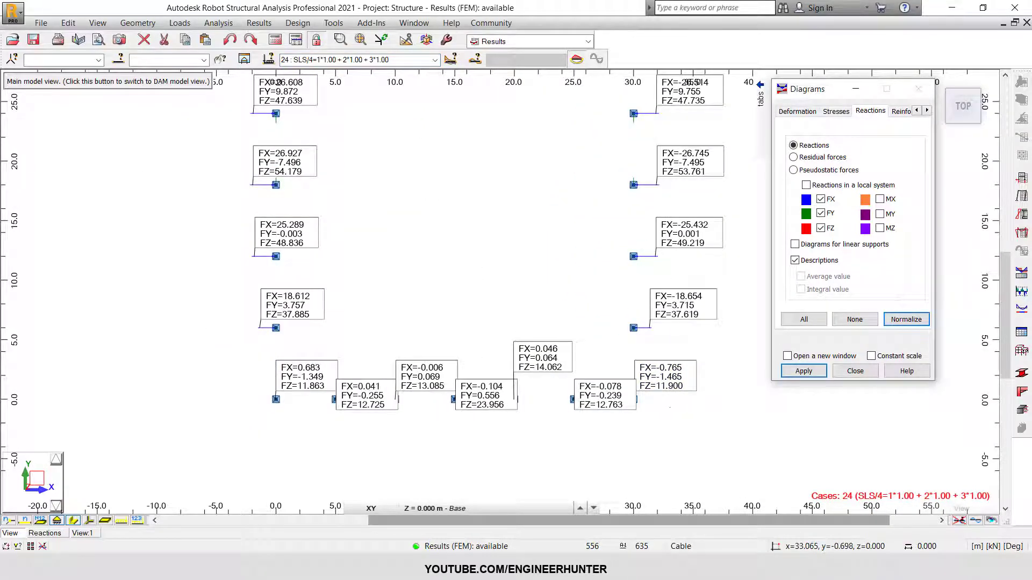
# - Examine the FX, FY and FZ reaction labels of the supports along all sides of the plan
pyautogui.scroll(5, 669, 408)
pyautogui.scroll(-7, 573, 325)
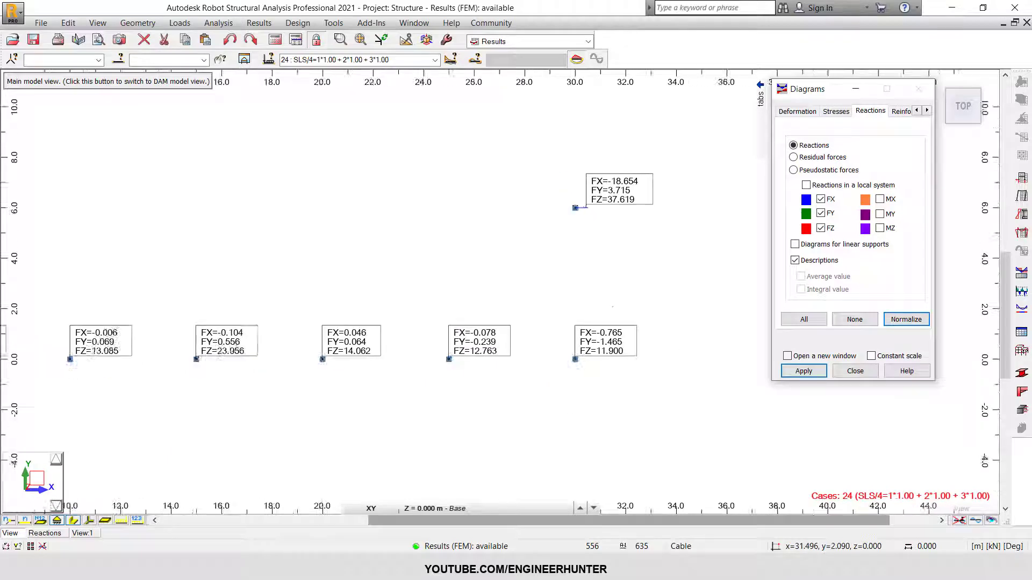
pyautogui.scroll(-4, 457, 395)
pyautogui.moveTo(430, 164); pyautogui.dragTo(431, 297, button='middle')
pyautogui.scroll(5, 424, 215)
pyautogui.scroll(-1, 466, 174)
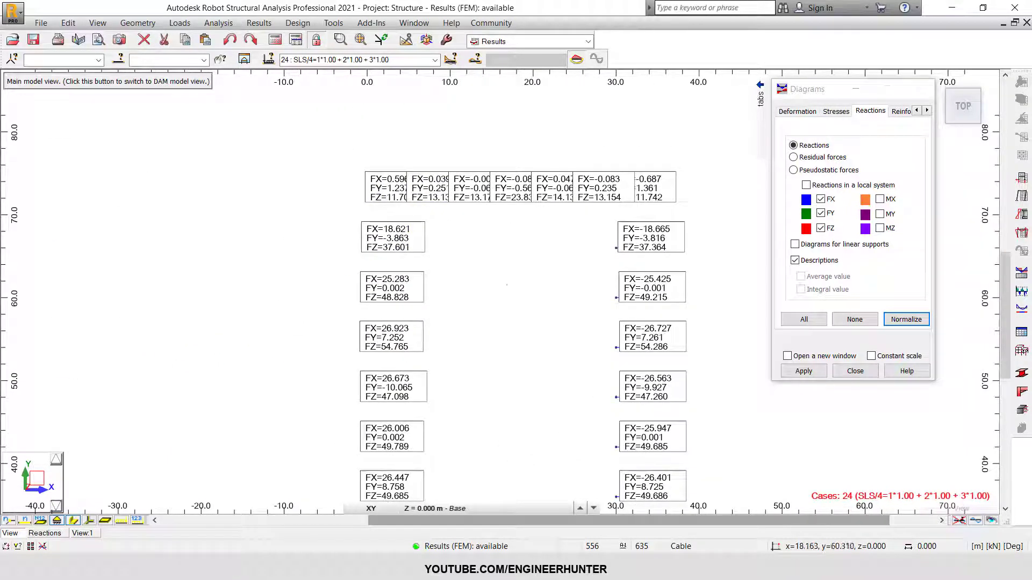
pyautogui.moveTo(498, 443); pyautogui.dragTo(511, 74, button='middle')
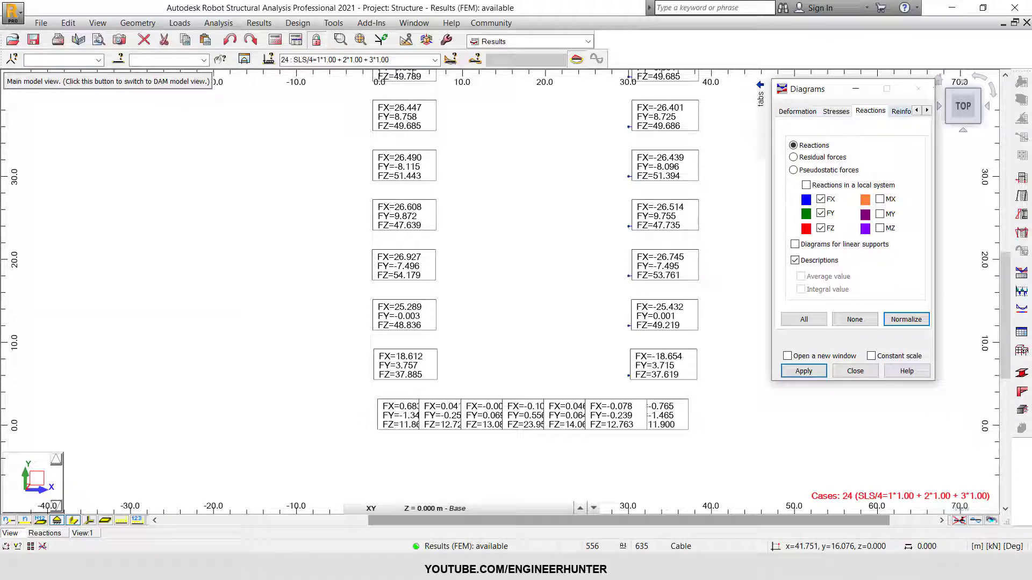
# - Move the Diagrams dialog aside and return to the 3D home view, focusing on the hall's front corner supports
pyautogui.moveTo(854, 89); pyautogui.dragTo(826, 95)
pyautogui.click(938, 81)
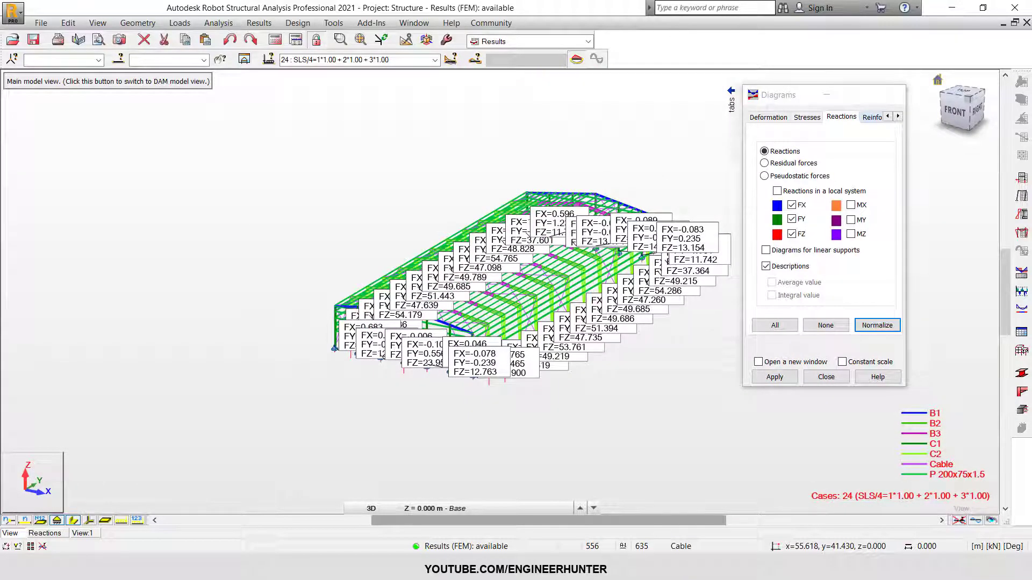
pyautogui.scroll(10, 493, 377)
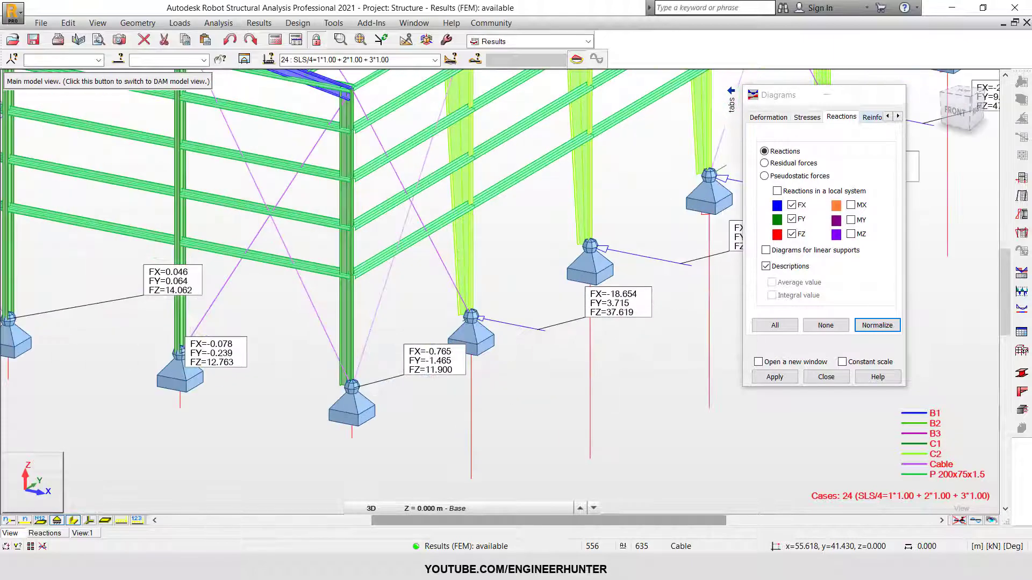
pyautogui.scroll(-1, 532, 258)
pyautogui.scroll(-1, 531, 288)
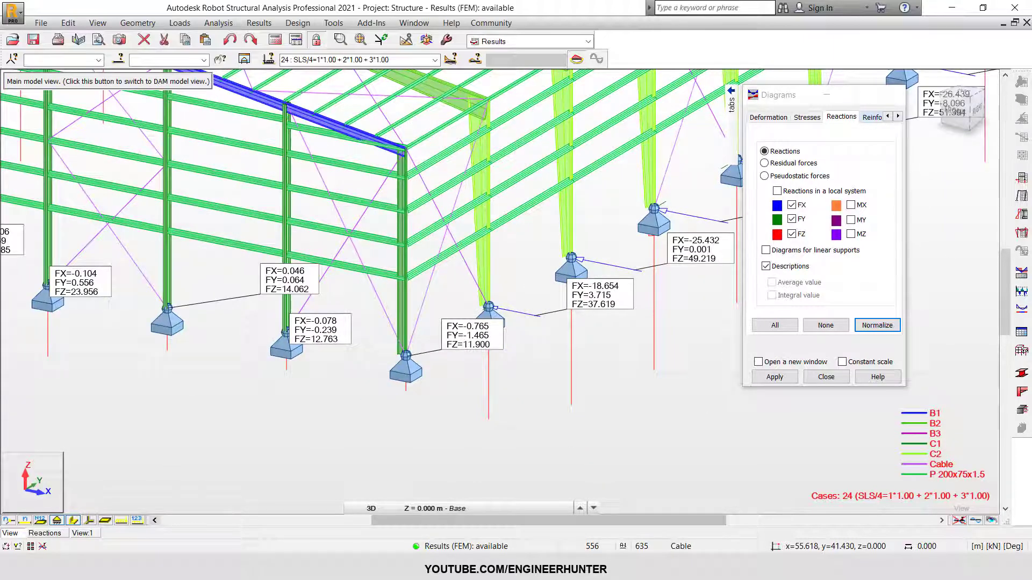
# - Turn off the display of section shapes and offsets so the members appear as plain axis lines
pyautogui.click(73, 521)
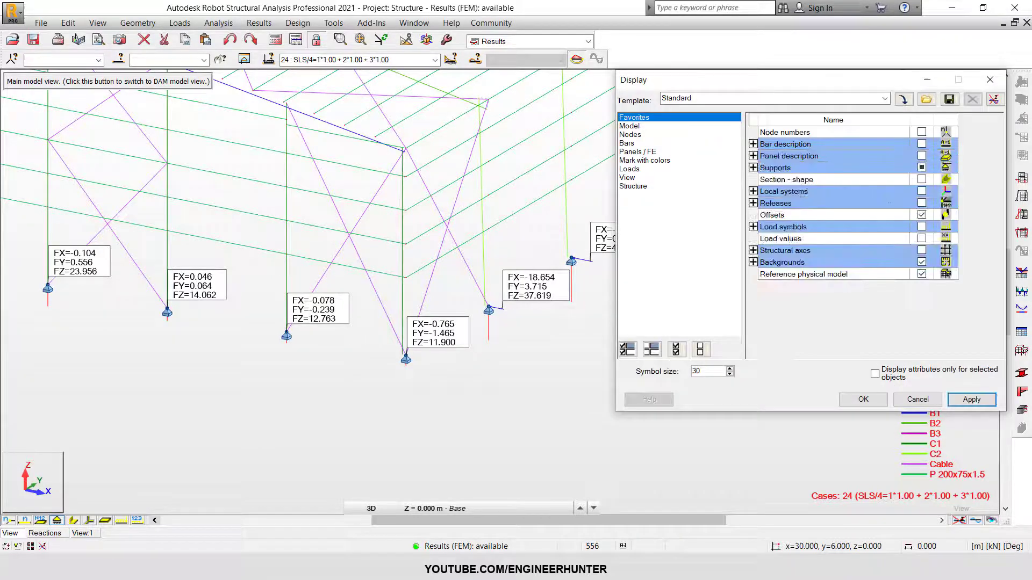
pyautogui.click(922, 215)
pyautogui.click(972, 400)
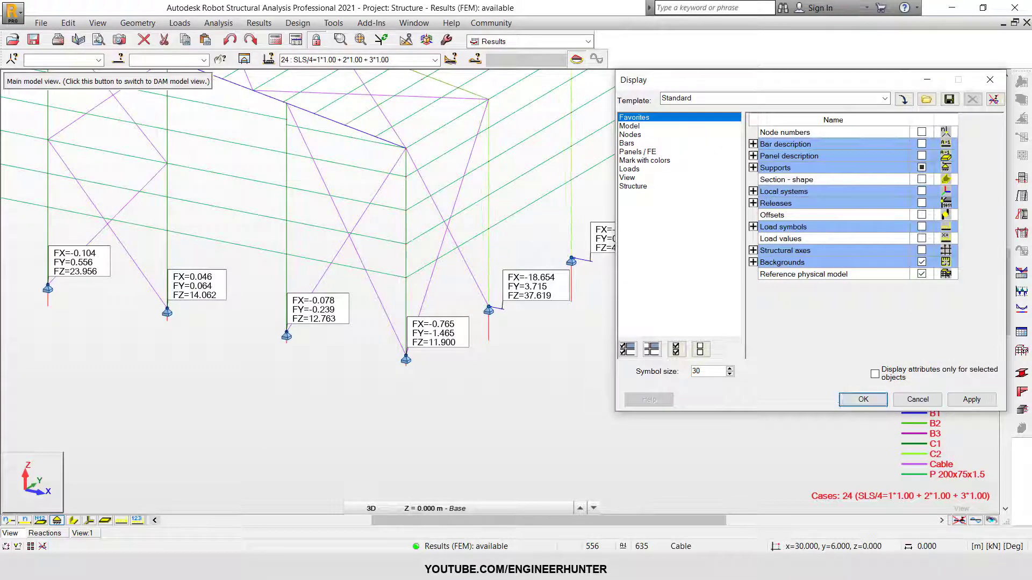
pyautogui.click(863, 399)
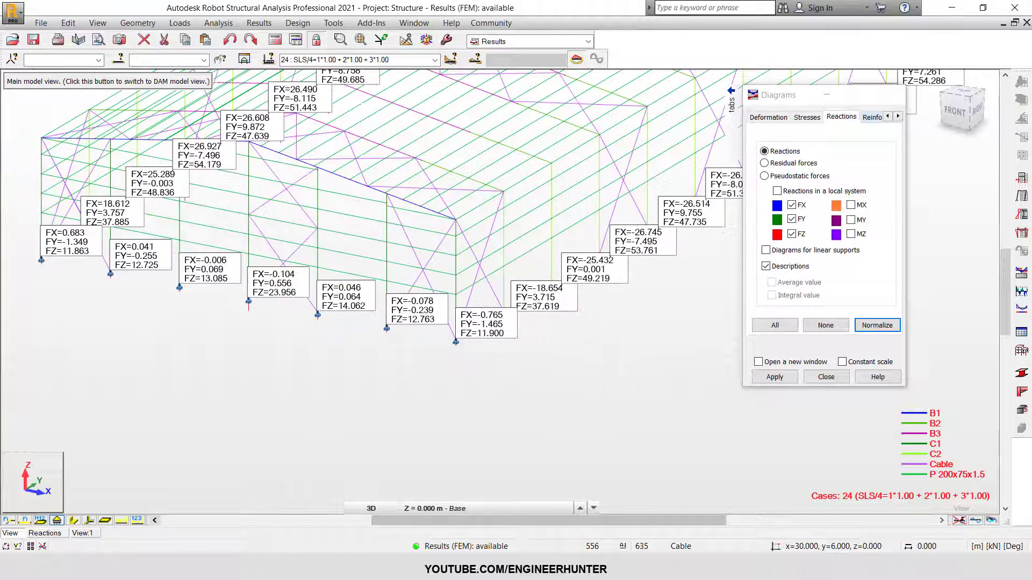
# - Examine the reaction labels and force directions at the column supports along the hall's long side near the front corner
pyautogui.scroll(3, 470, 321)
pyautogui.scroll(-3, 465, 299)
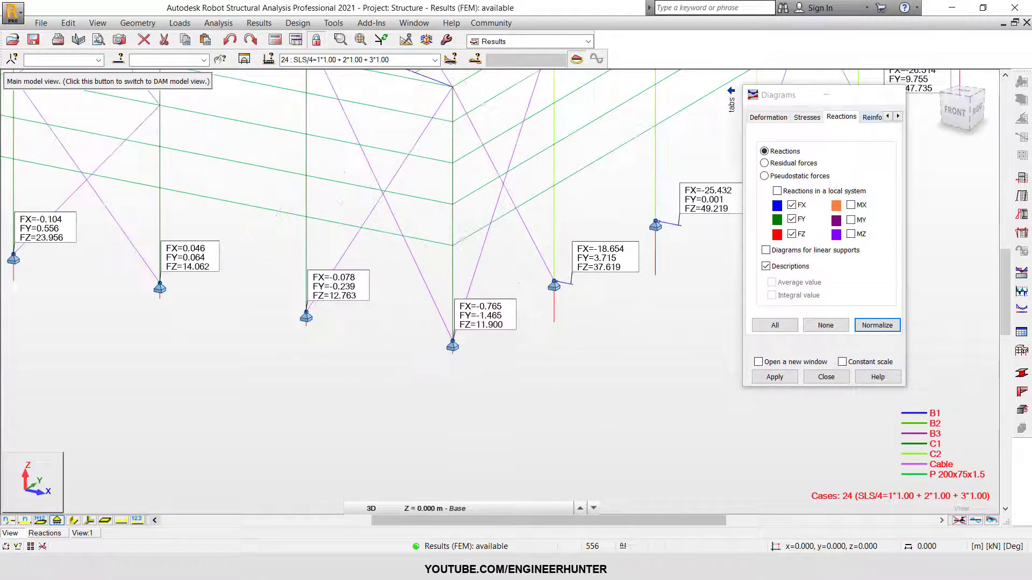
pyautogui.moveTo(607, 303); pyautogui.dragTo(509, 352, button='middle')
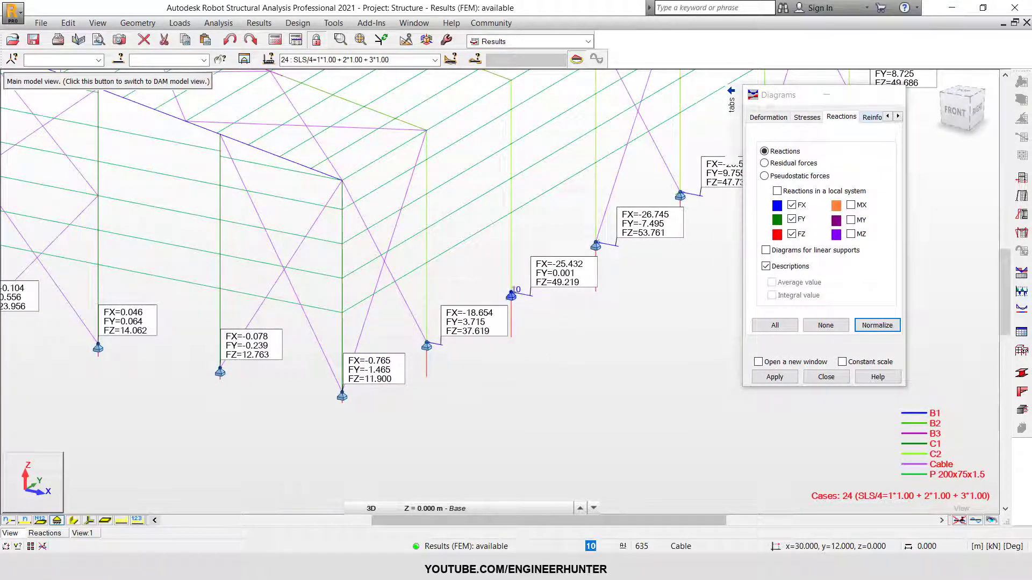
pyautogui.scroll(4, 510, 286)
pyautogui.scroll(2, 557, 294)
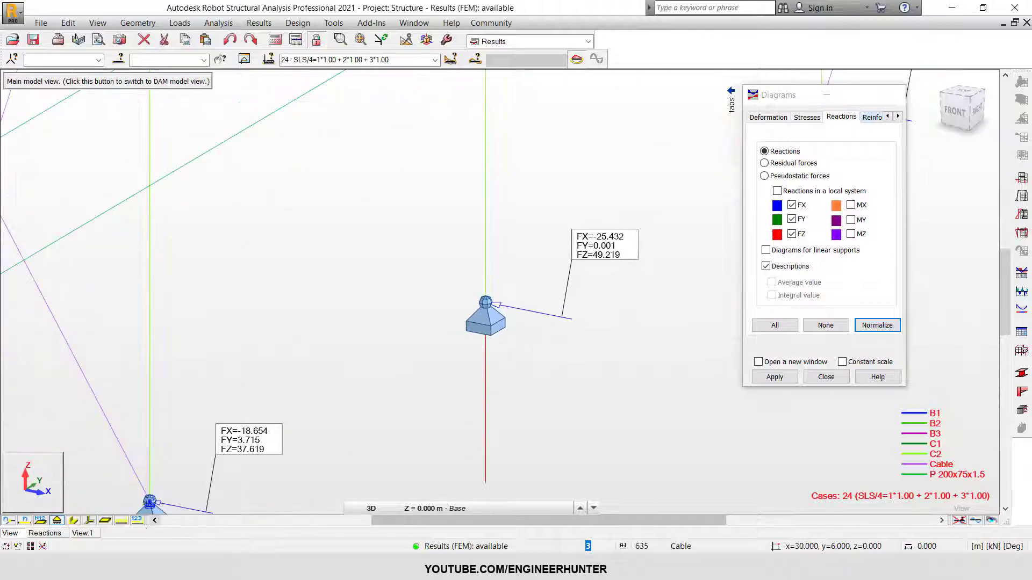
# - Hide the support symbols and examine the FX and FZ reaction arrows at the column supports near the front corner
pyautogui.click(57, 520)
pyautogui.scroll(3, 486, 304)
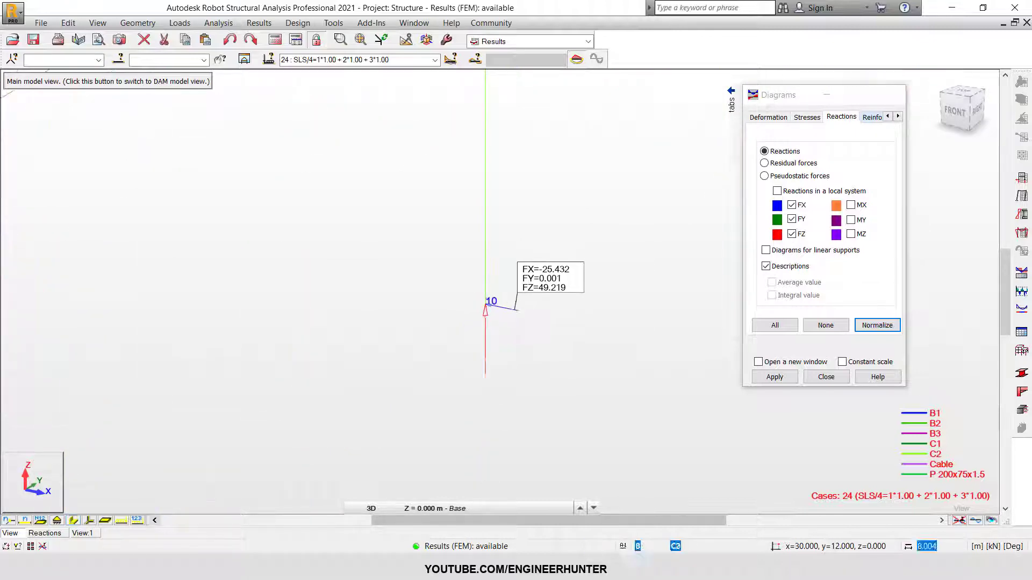
pyautogui.scroll(3, 485, 303)
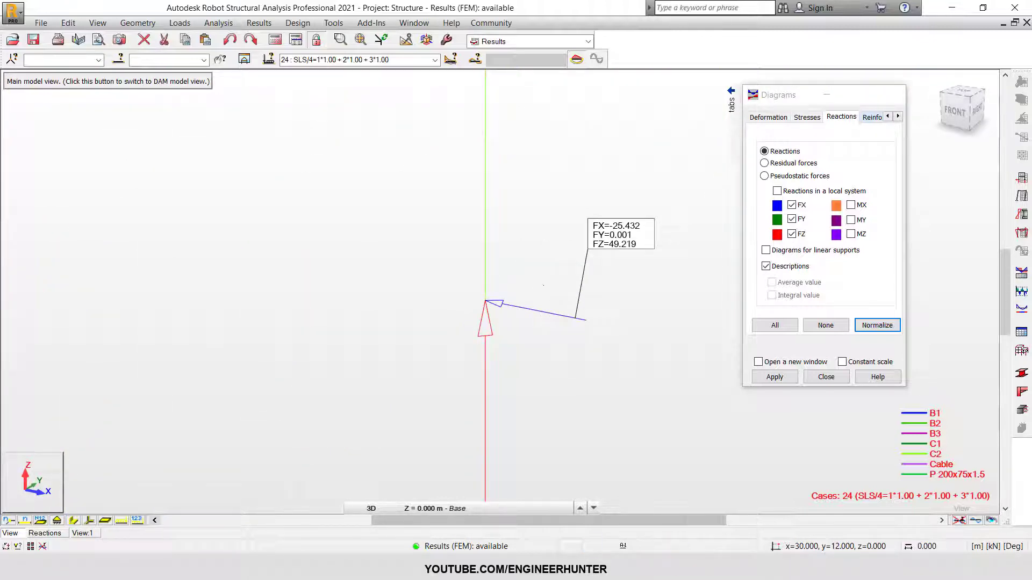
pyautogui.scroll(-1, 517, 305)
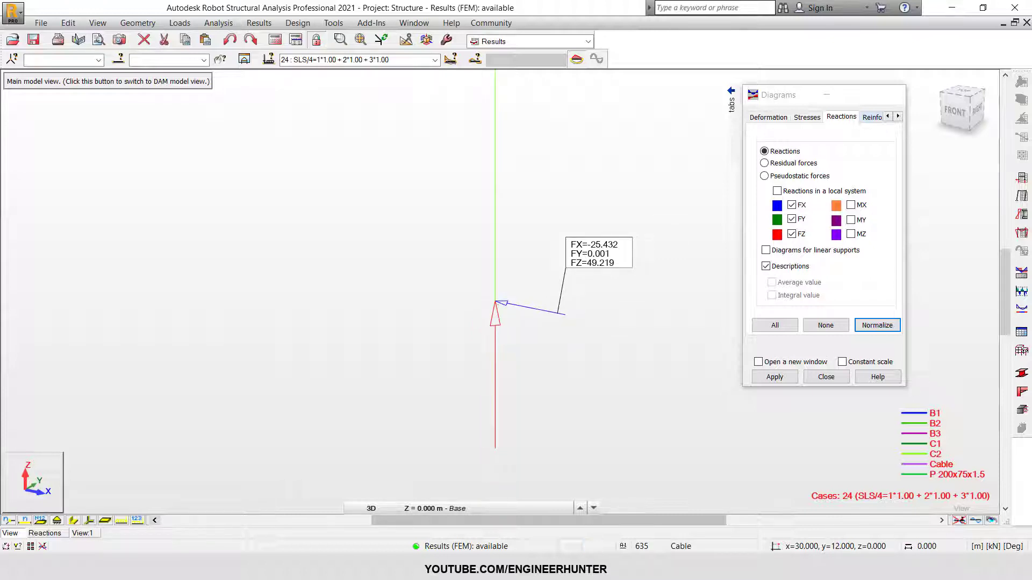
pyautogui.scroll(-2, 521, 302)
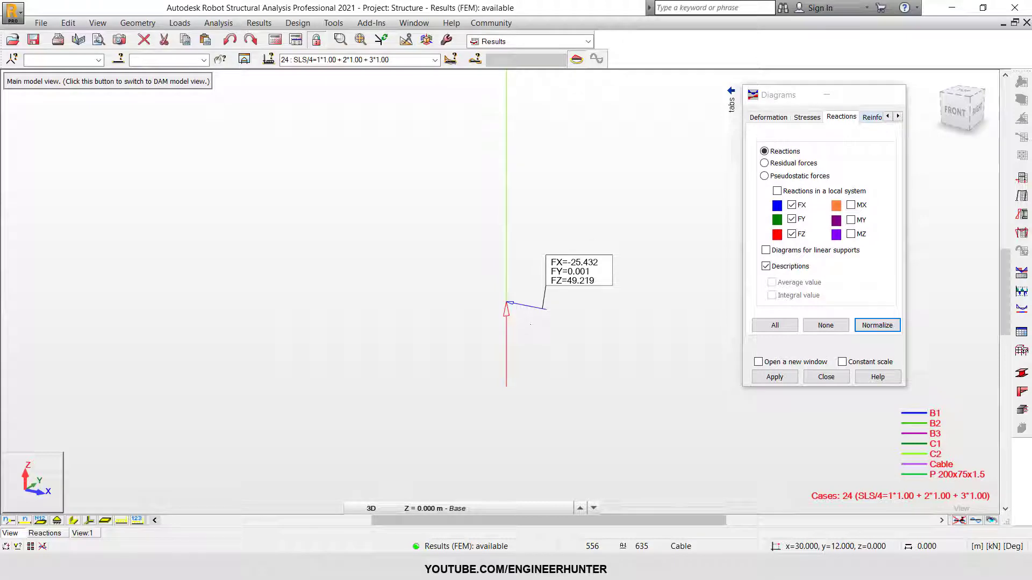
pyautogui.scroll(-3, 525, 328)
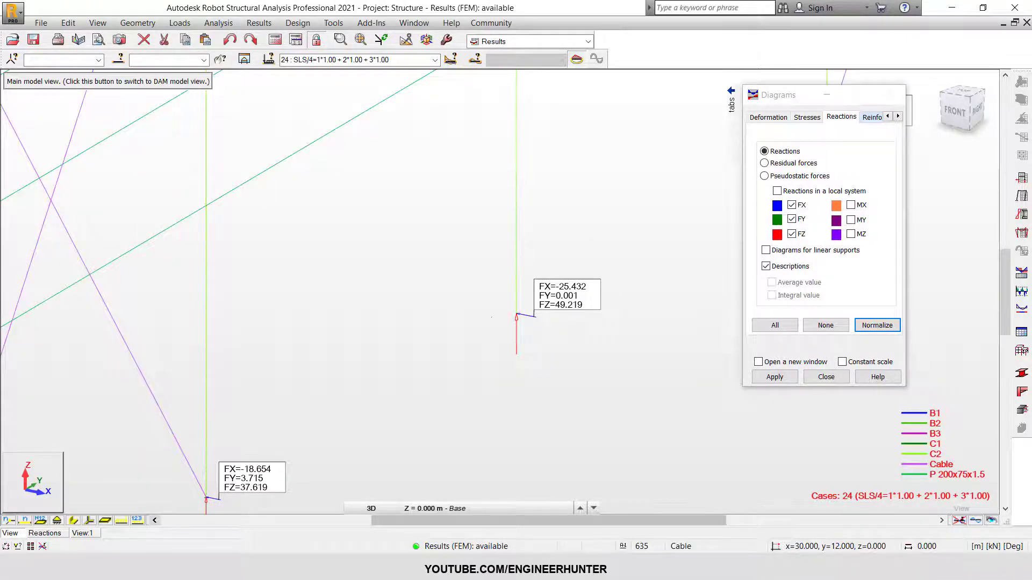
pyautogui.scroll(-3, 491, 318)
pyautogui.scroll(-4, 492, 317)
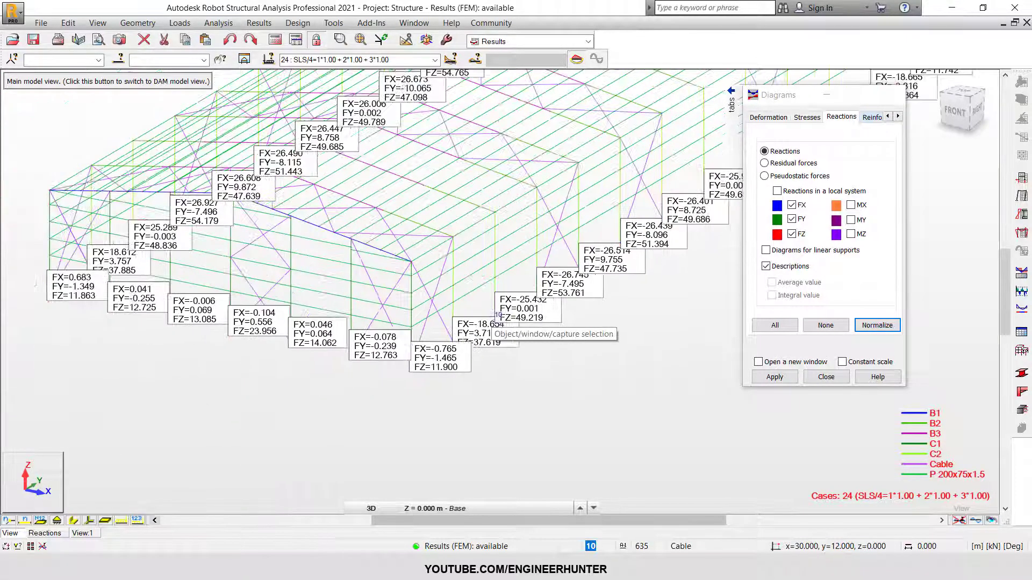
# - View the support reactions for combination 22 SLS/2 and for 23 SLS/3 from the hall's opposite long side
pyautogui.keyDown('shift'); pyautogui.moveTo(491, 317); pyautogui.dragTo(667, 323, button='middle'); pyautogui.keyUp('shift')
pyautogui.click(354, 60)
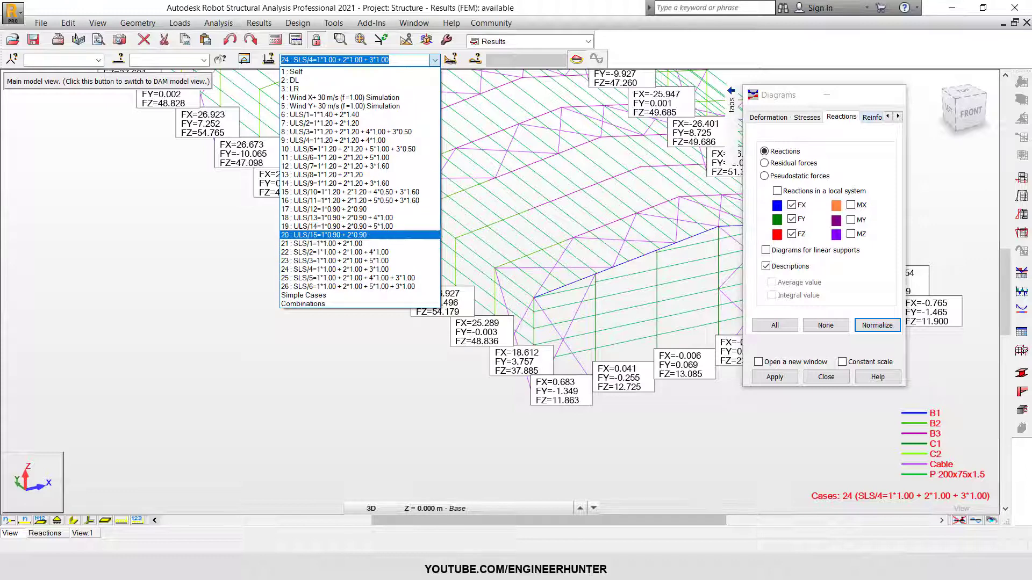
pyautogui.click(355, 252)
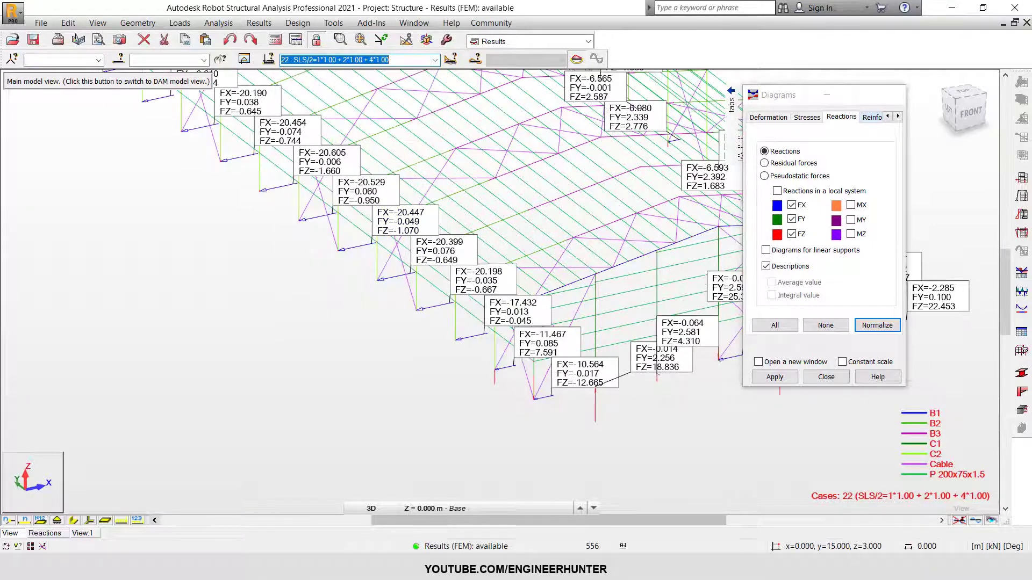
pyautogui.scroll(3, 496, 380)
pyautogui.click(435, 60)
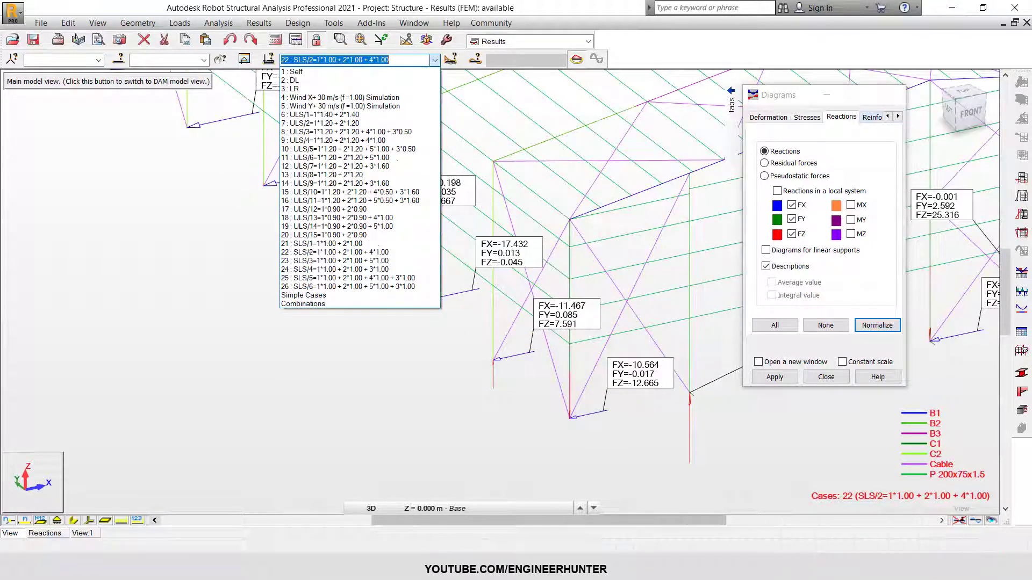
pyautogui.click(350, 260)
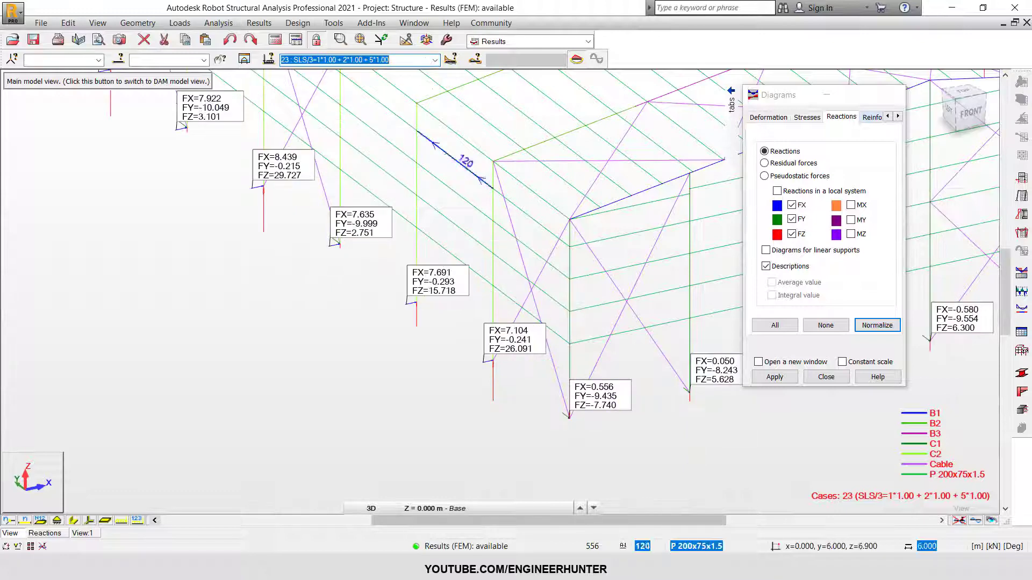
# - View the support reactions for combination 25 SLS/5 and for 26 SLS/6 around the hall
pyautogui.click(434, 60)
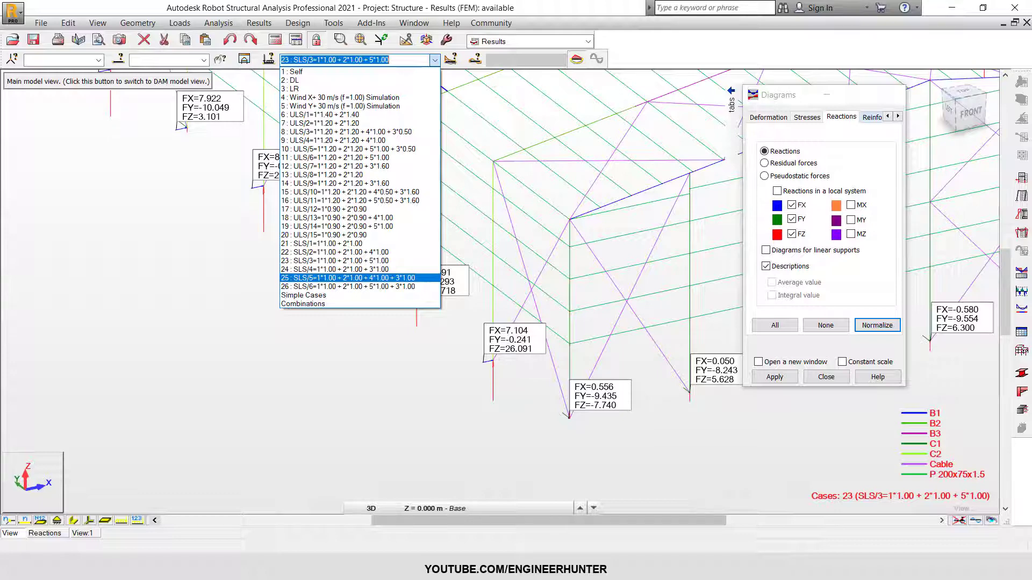
pyautogui.press('Return')
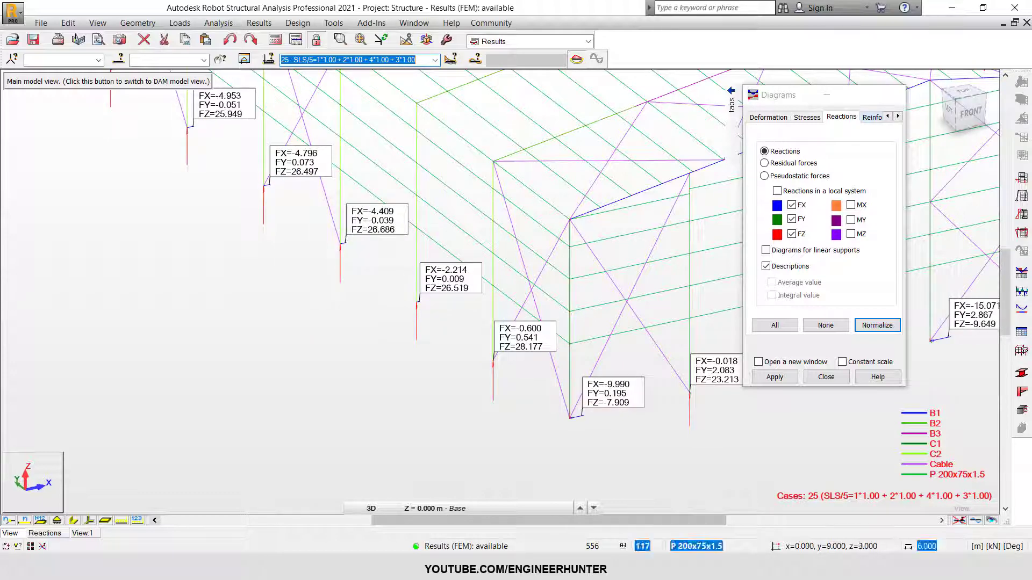
pyautogui.hotkey('alt', 'Down')
pyautogui.press('Down')
pyautogui.press('Return')
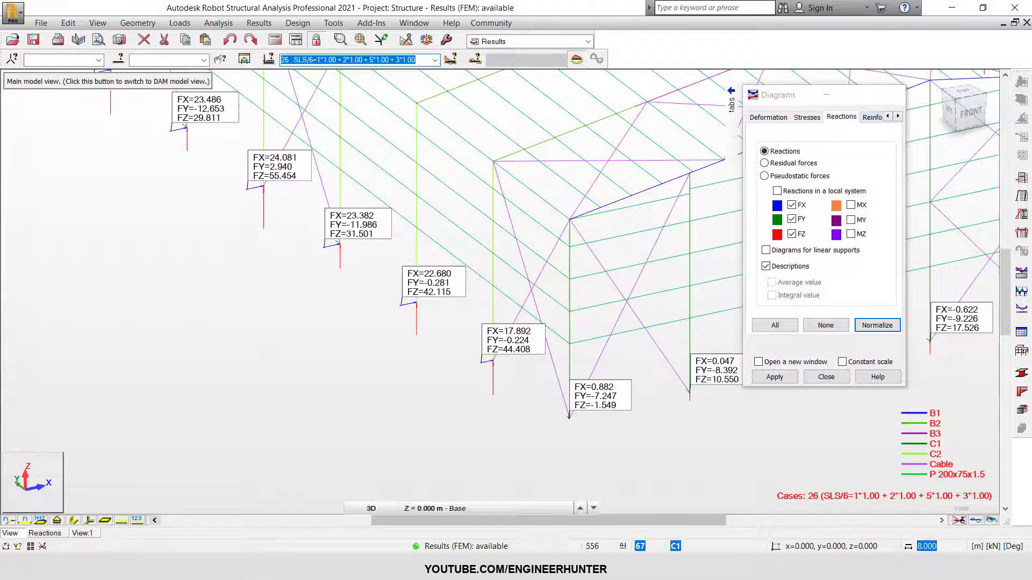
pyautogui.scroll(-6, 402, 392)
pyautogui.scroll(-1, 399, 392)
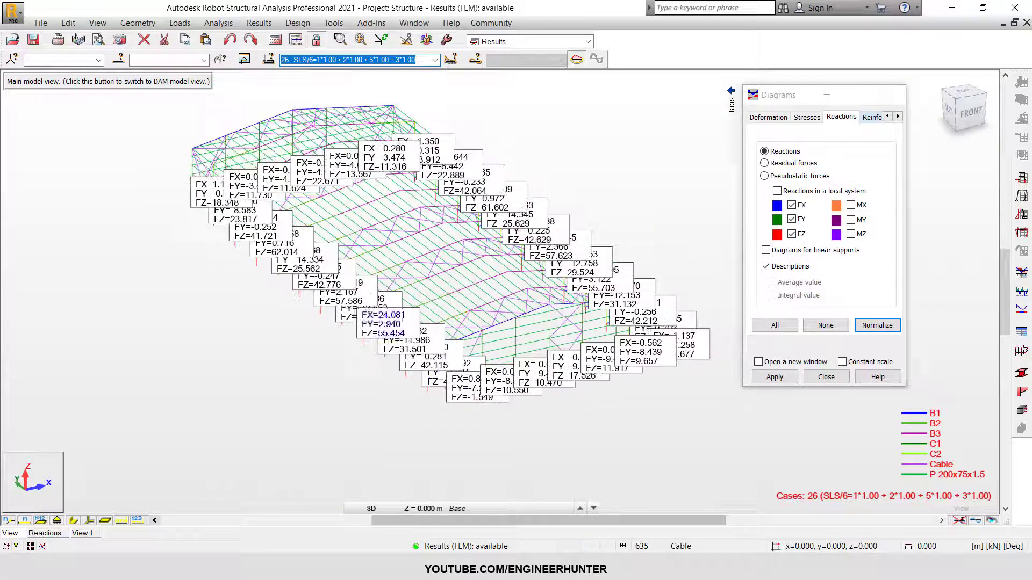
pyautogui.scroll(1, 210, 167)
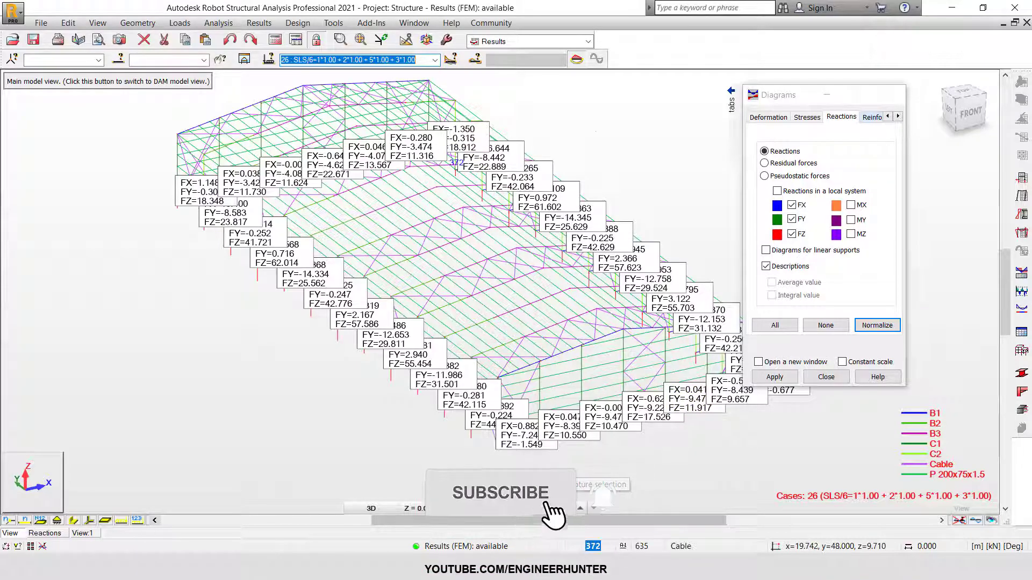
# - Remove the FX, FY and FZ reactions and their descriptions from the model display
pyautogui.click(435, 60)
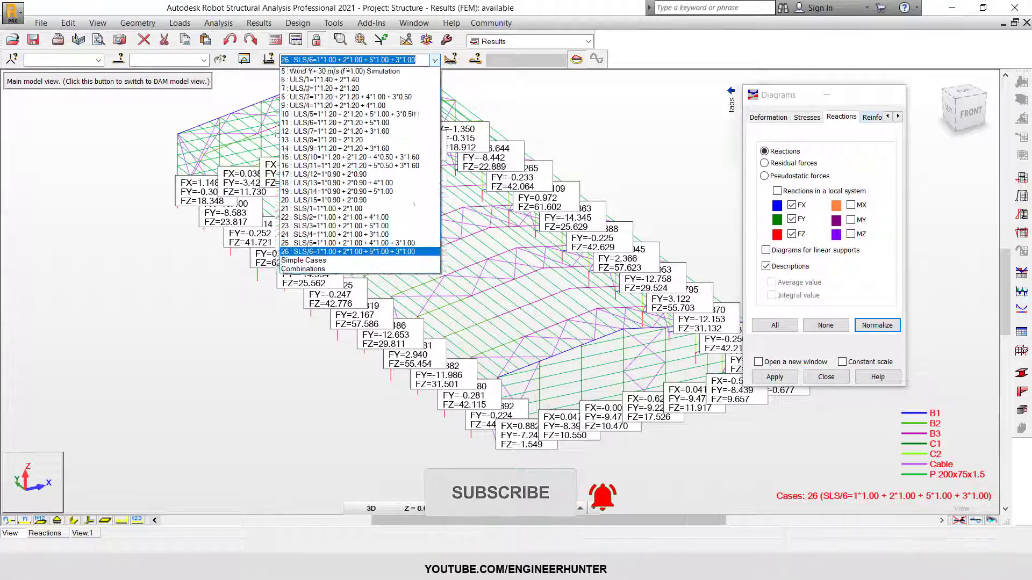
pyautogui.click(377, 287)
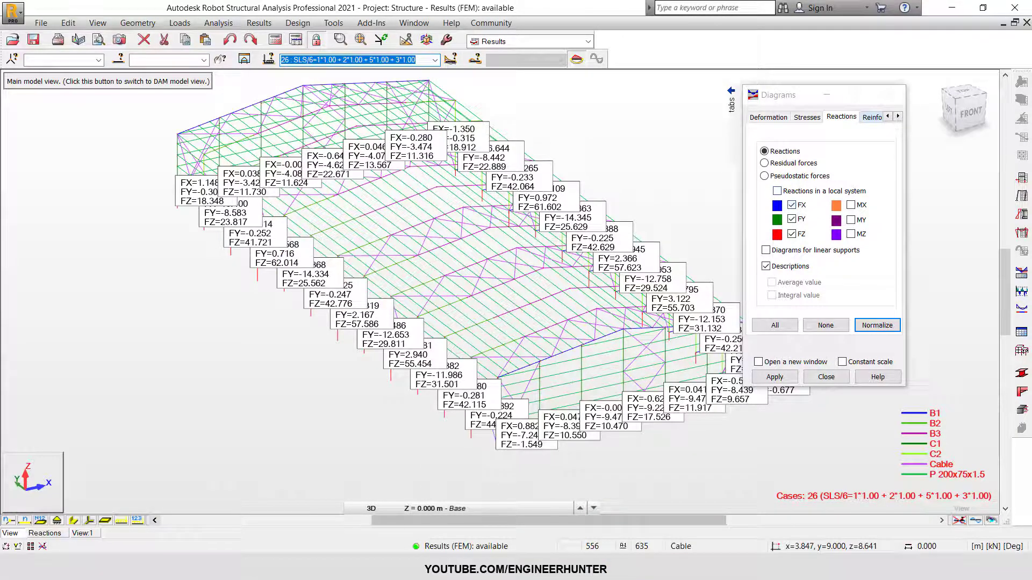
pyautogui.click(792, 205)
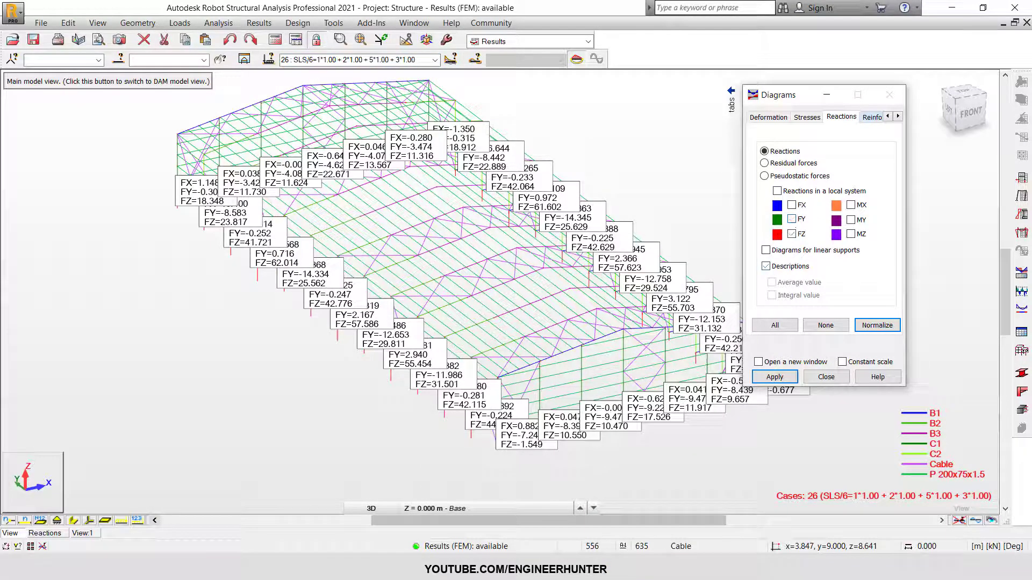
pyautogui.click(792, 234)
pyautogui.click(878, 325)
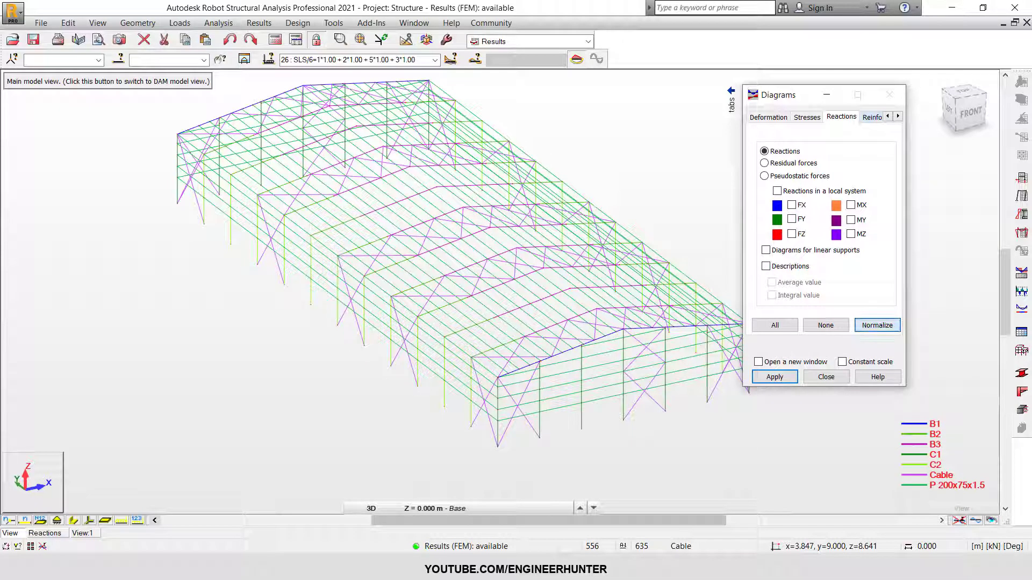
# - Turn the support symbols and section shapes back on and return to the 3D home view
pyautogui.click(57, 521)
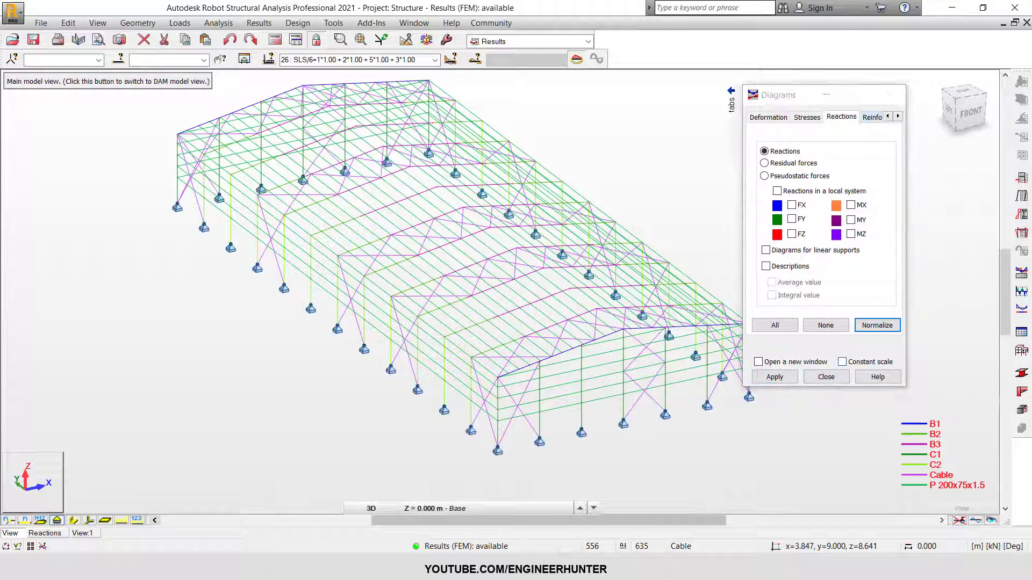
pyautogui.click(938, 80)
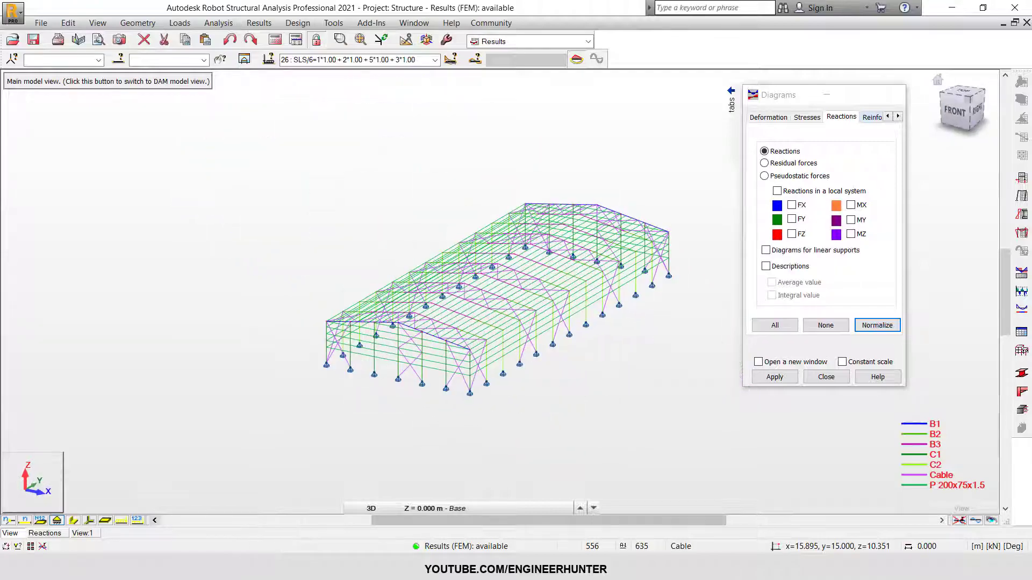
pyautogui.click(73, 521)
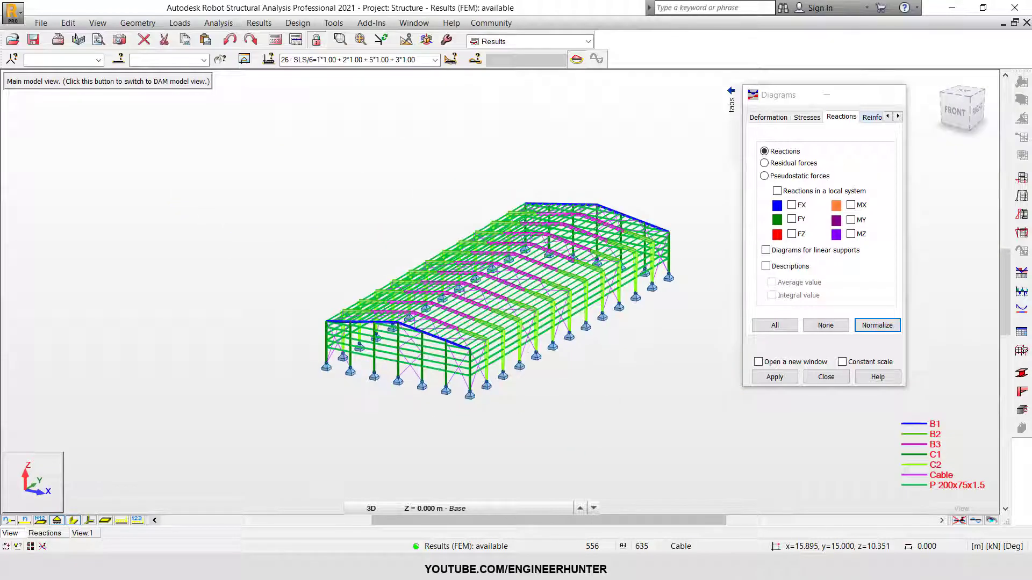
pyautogui.scroll(2, 547, 329)
pyautogui.keyDown('shift'); pyautogui.moveTo(520, 304); pyautogui.dragTo(509, 328, button='middle'); pyautogui.keyUp('shift')
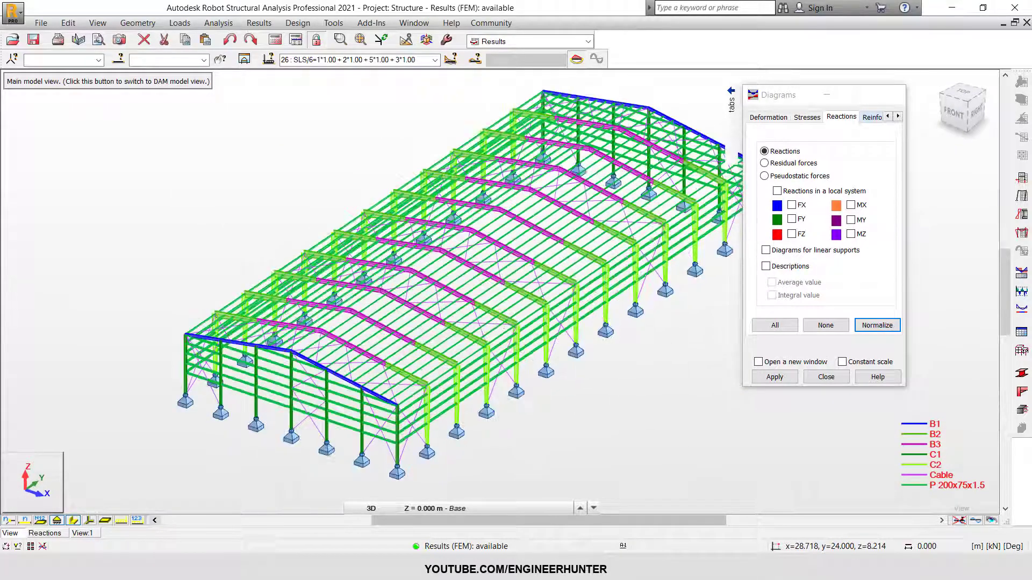
# - Select a cable brace beside the front corner column and extend the selection to all bars with the same cross-section
pyautogui.scroll(-1, 509, 327)
pyautogui.scroll(5, 424, 432)
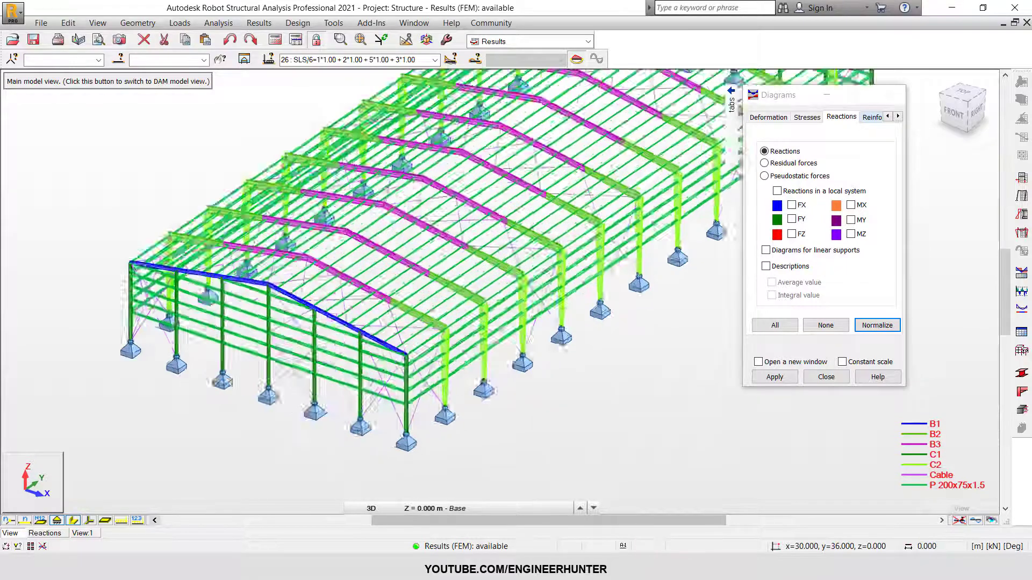
pyautogui.scroll(-2, 424, 344)
pyautogui.scroll(-4, 473, 351)
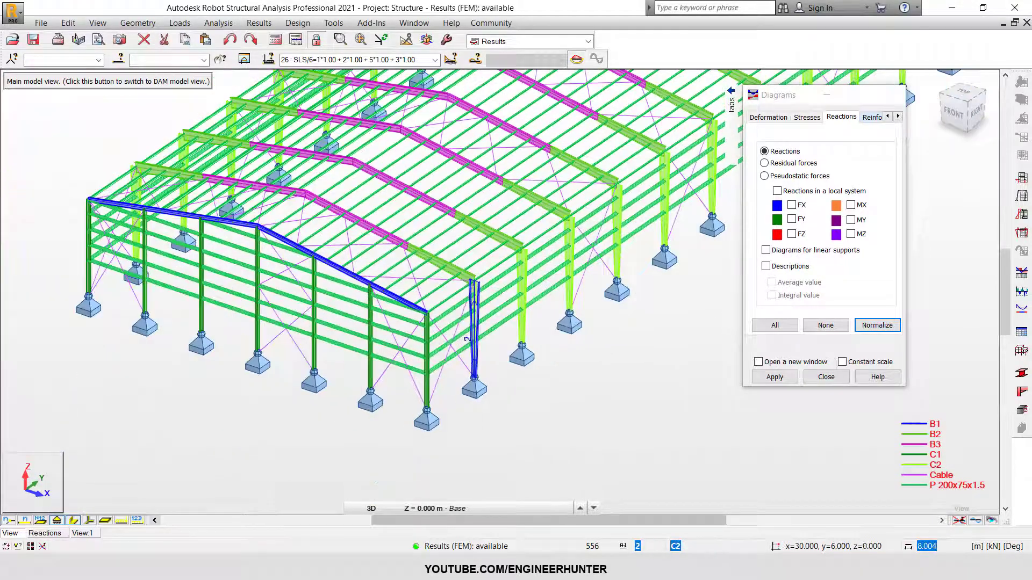
pyautogui.scroll(2, 423, 331)
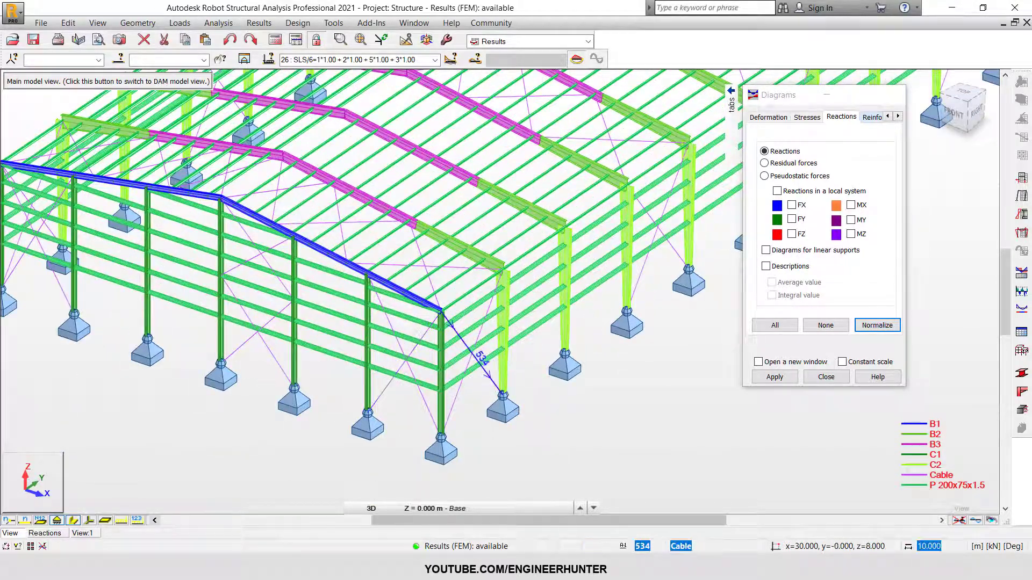
pyautogui.rightClick(379, 332)
pyautogui.moveTo(484, 286)
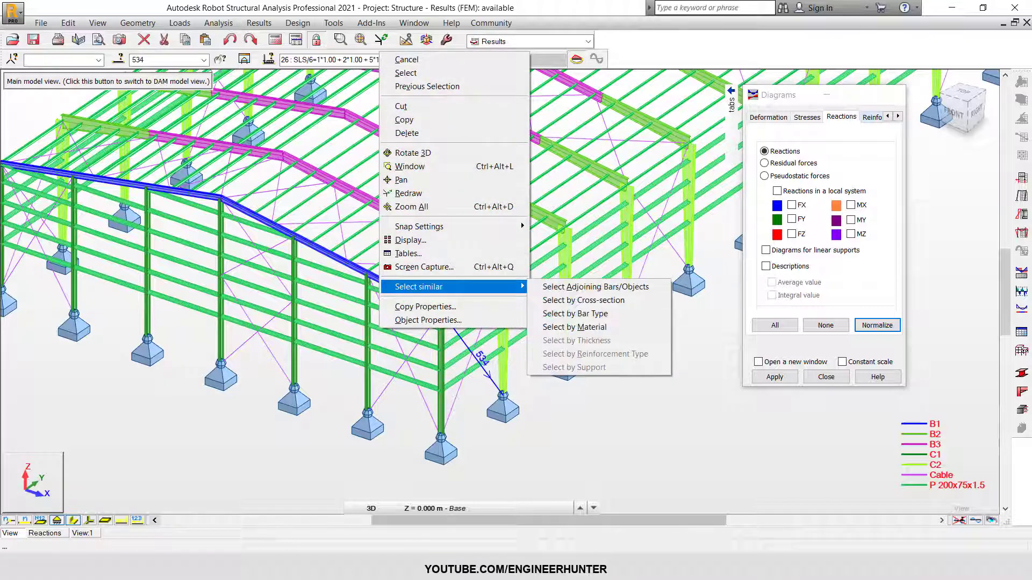
pyautogui.click(583, 300)
pyautogui.scroll(-2, 492, 383)
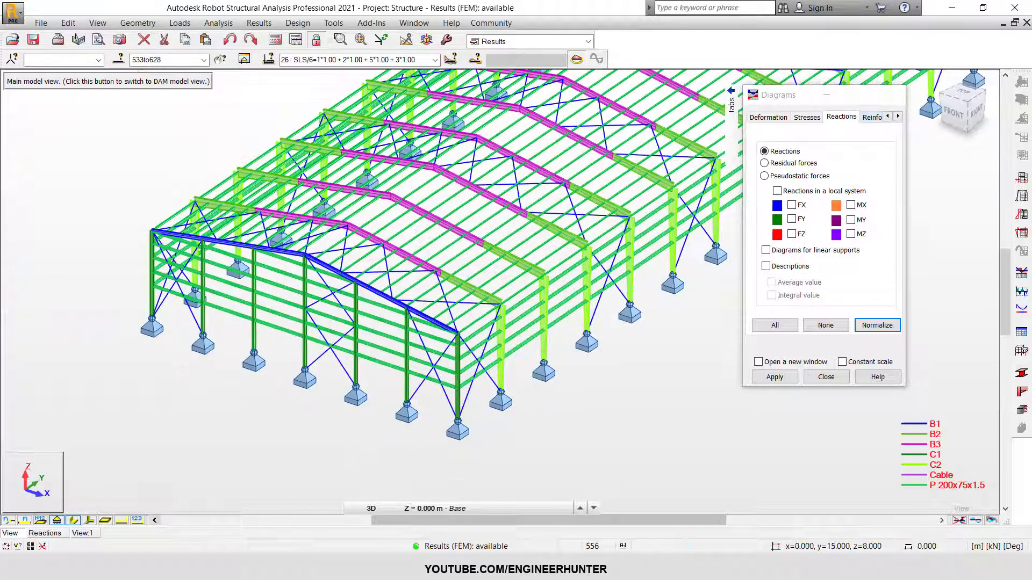
# - Isolate the selected cable braces so only they are displayed, and clear the selection
pyautogui.click(244, 59)
pyautogui.click(509, 290)
pyautogui.scroll(-2, 509, 290)
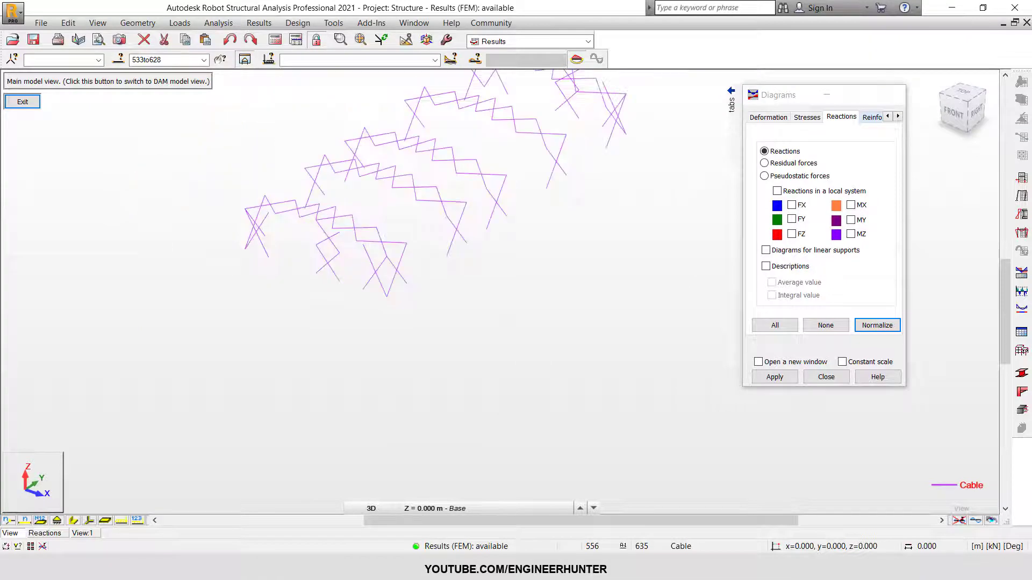
pyautogui.moveTo(508, 291); pyautogui.dragTo(510, 366, button='middle')
pyautogui.keyDown('shift'); pyautogui.moveTo(400, 336); pyautogui.dragTo(401, 378, button='middle'); pyautogui.keyUp('shift')
pyautogui.scroll(3, 368, 406)
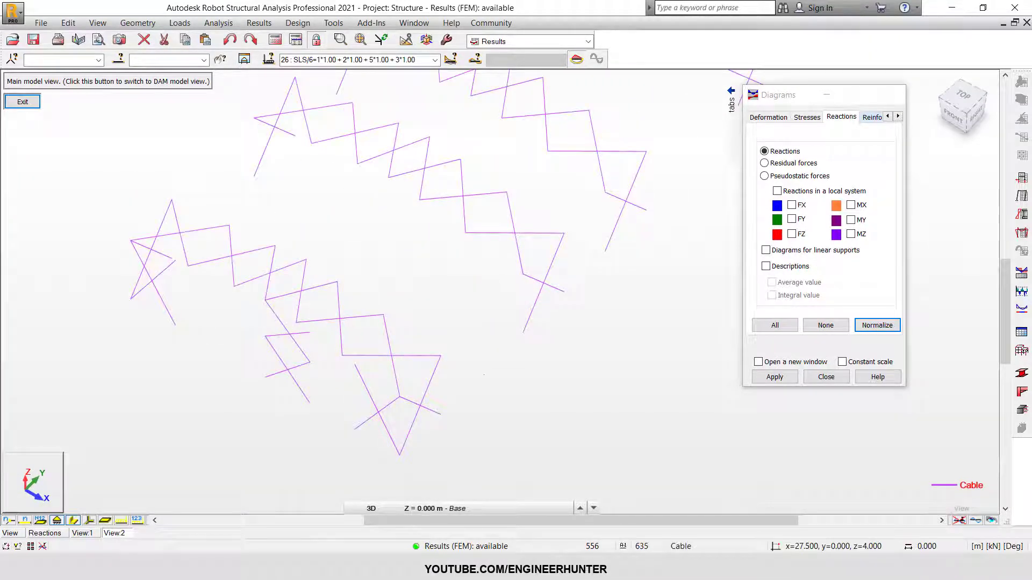
pyautogui.scroll(-3, 484, 375)
# - Display the normalized Mx, My and Mz moment diagrams on the isolated cables for combination 26 SLS/6
pyautogui.click(769, 117)
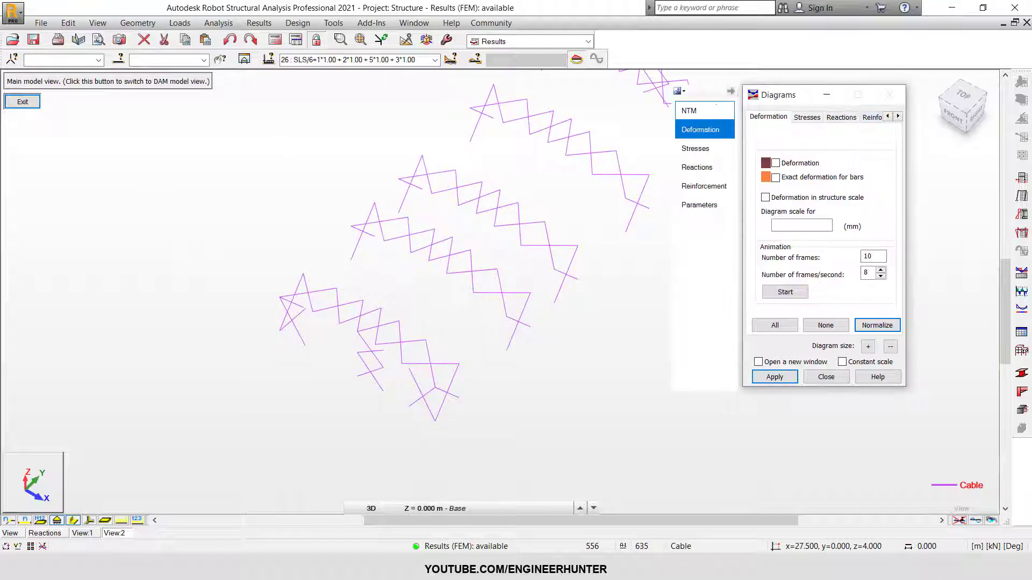
pyautogui.click(705, 111)
pyautogui.keyDown('shift'); pyautogui.moveTo(627, 332); pyautogui.dragTo(572, 329, button='middle'); pyautogui.keyUp('shift')
pyautogui.click(778, 238)
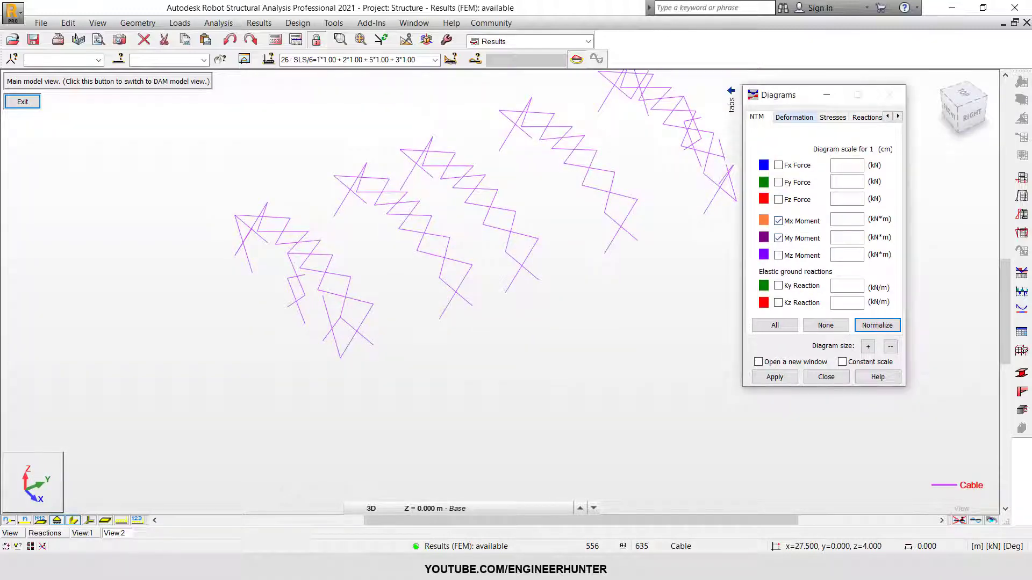
pyautogui.click(877, 325)
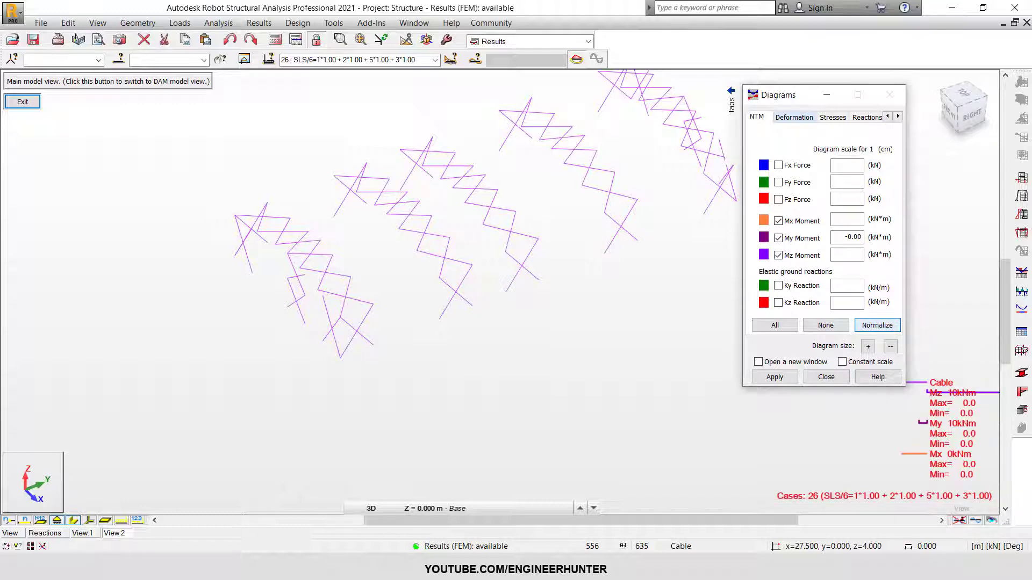
# - Replace the moment diagrams on the cables with the normalized Fx axial force diagram
pyautogui.scroll(3, 440, 252)
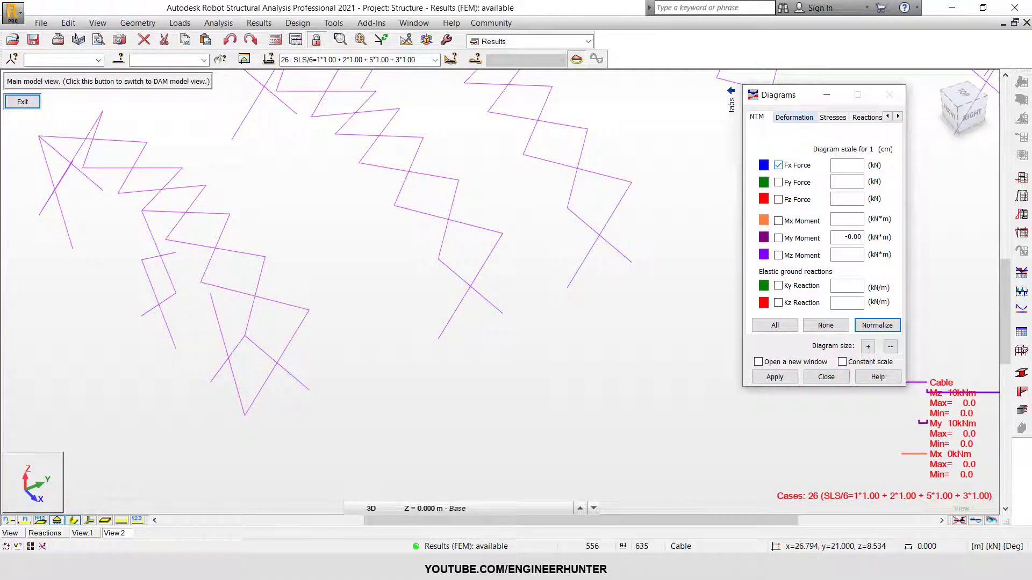
pyautogui.click(877, 326)
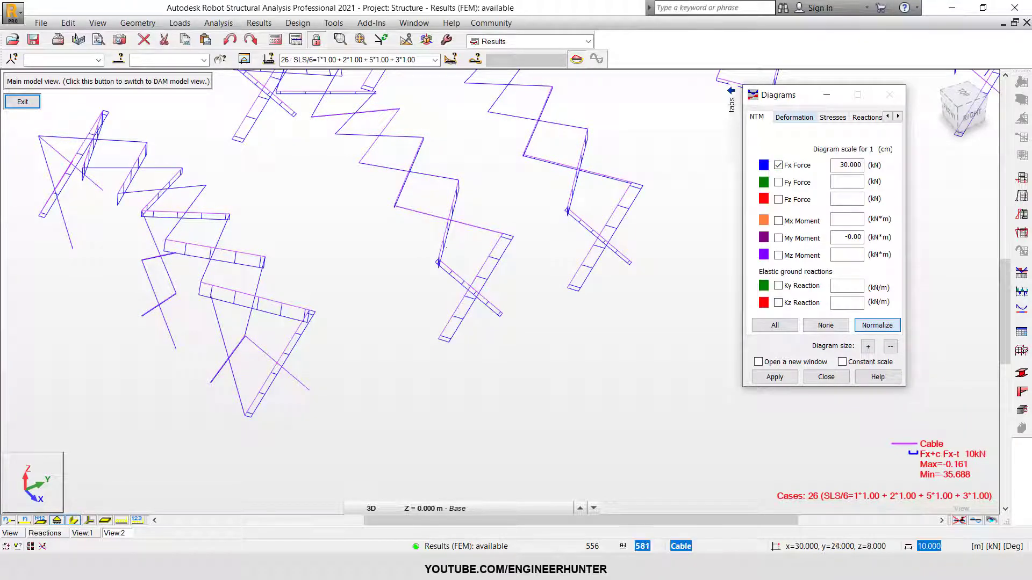
# - Replace the Fx diagram on the isolated cables with the Fy and Fz shear force diagrams
pyautogui.scroll(-3, 515, 359)
pyautogui.keyDown('shift'); pyautogui.moveTo(513, 359); pyautogui.dragTo(469, 339, button='middle'); pyautogui.keyUp('shift')
pyautogui.scroll(5, 468, 252)
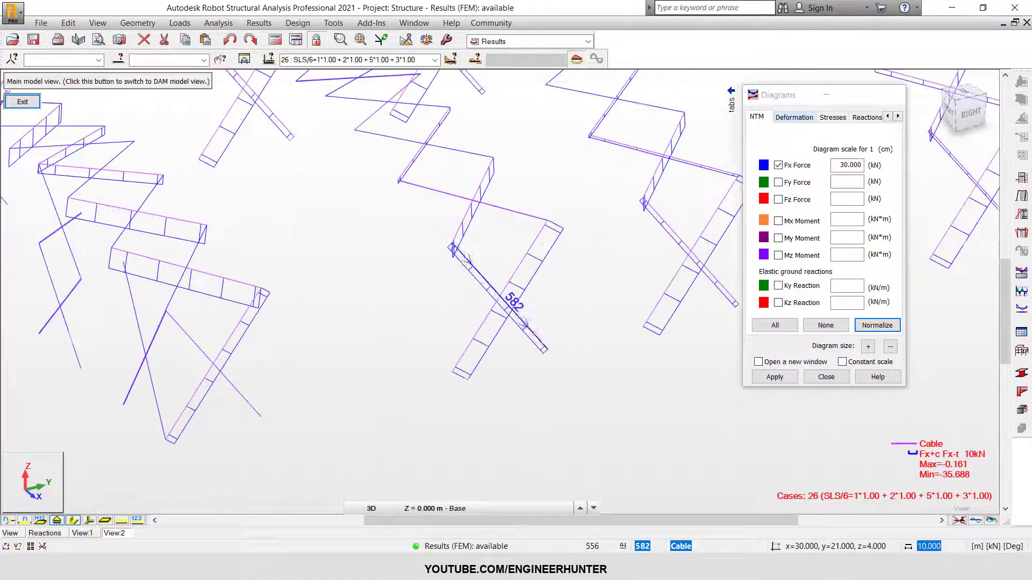
pyautogui.scroll(-1, 524, 295)
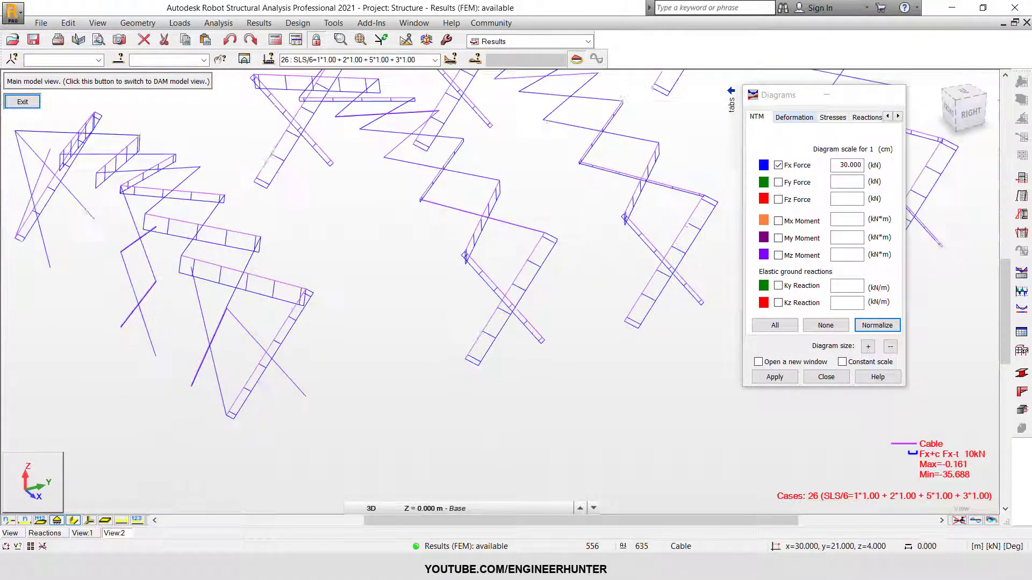
pyautogui.scroll(-1, 543, 306)
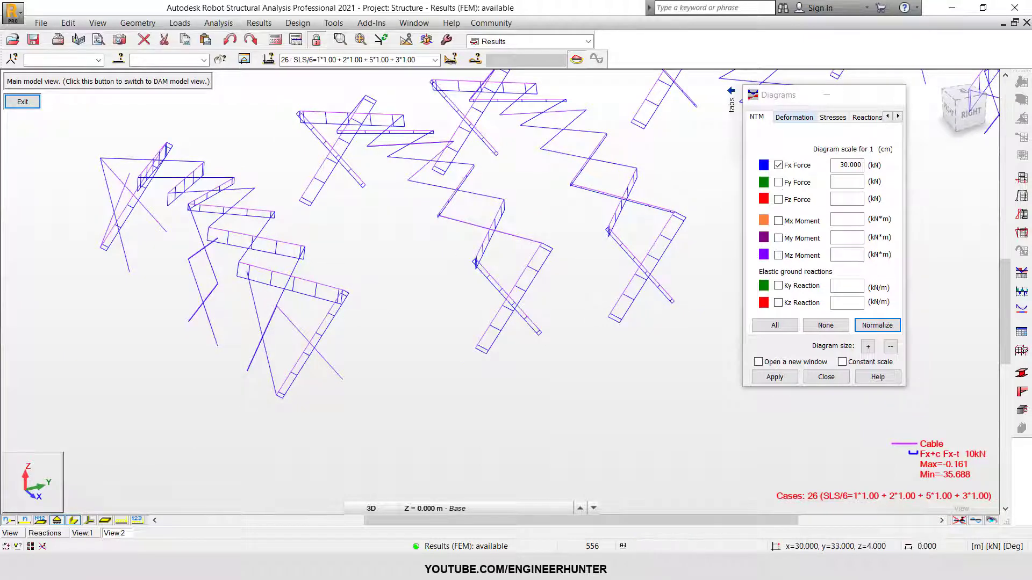
pyautogui.click(779, 165)
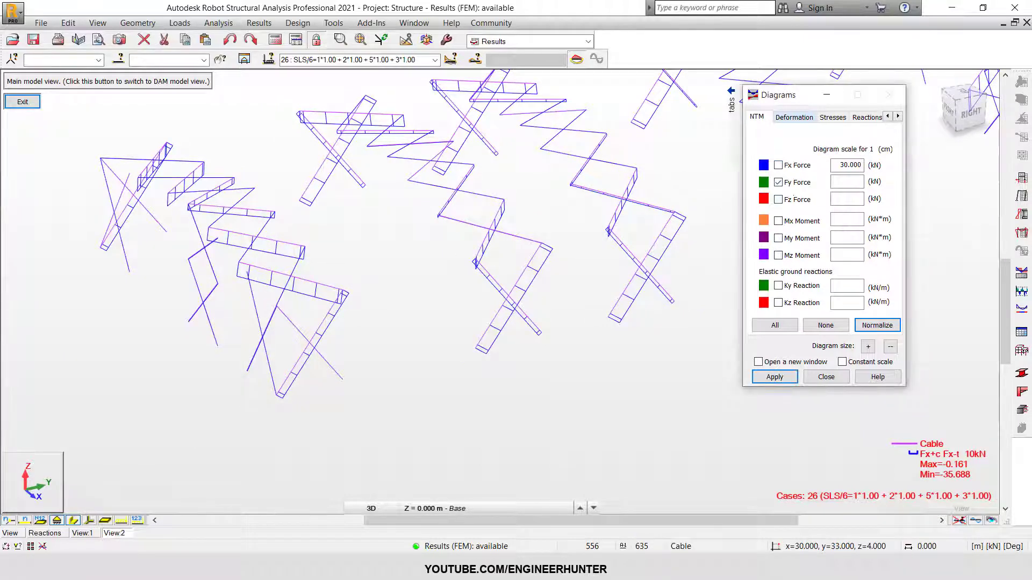
pyautogui.click(774, 376)
pyautogui.scroll(-3, 462, 334)
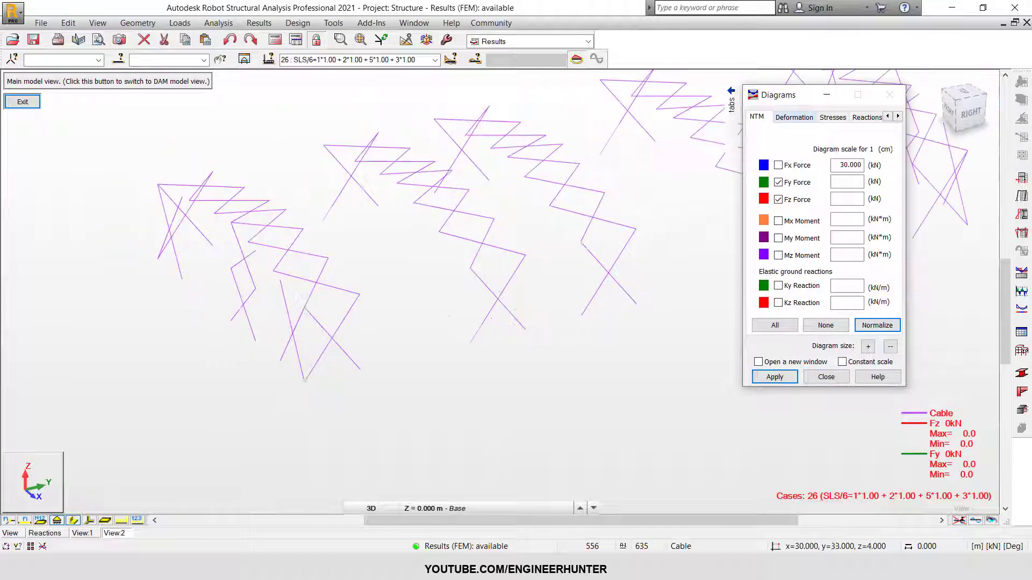
pyautogui.moveTo(681, 267); pyautogui.dragTo(555, 305, button='middle')
pyautogui.scroll(-2, 479, 331)
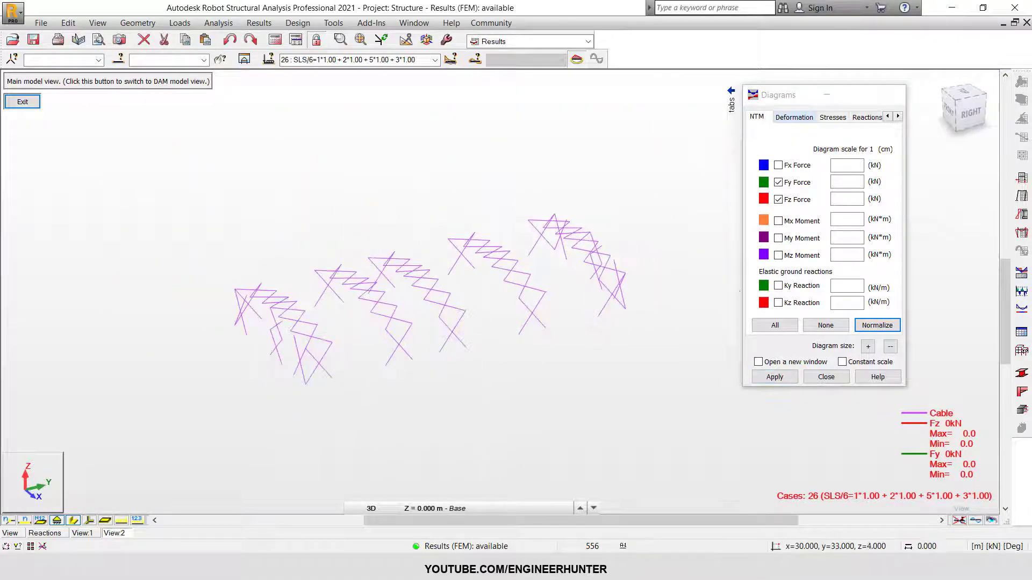
pyautogui.scroll(4, 423, 372)
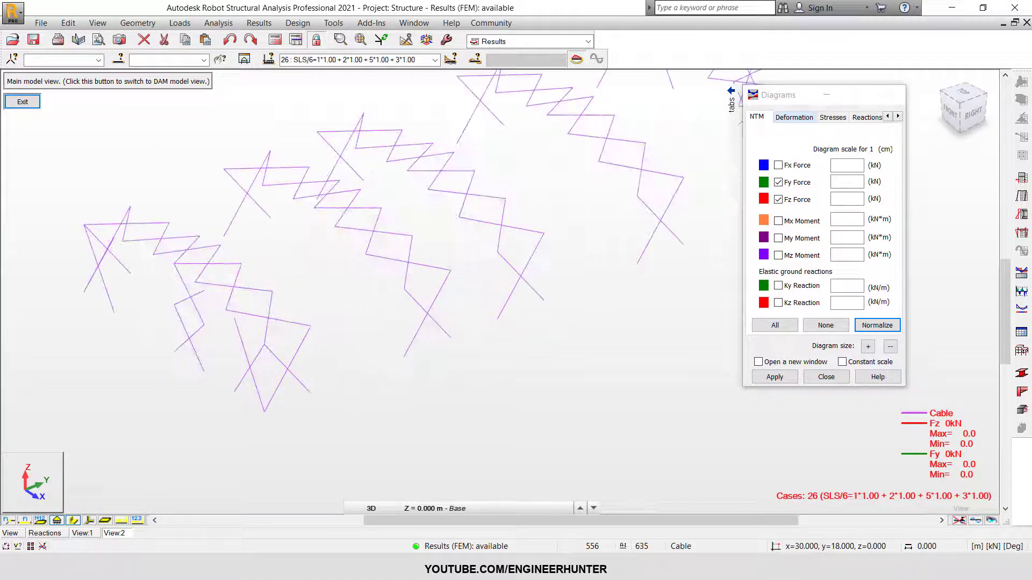
# - Switch the cable diagrams back to the normalized Fx axial force only
pyautogui.click(778, 182)
pyautogui.click(778, 165)
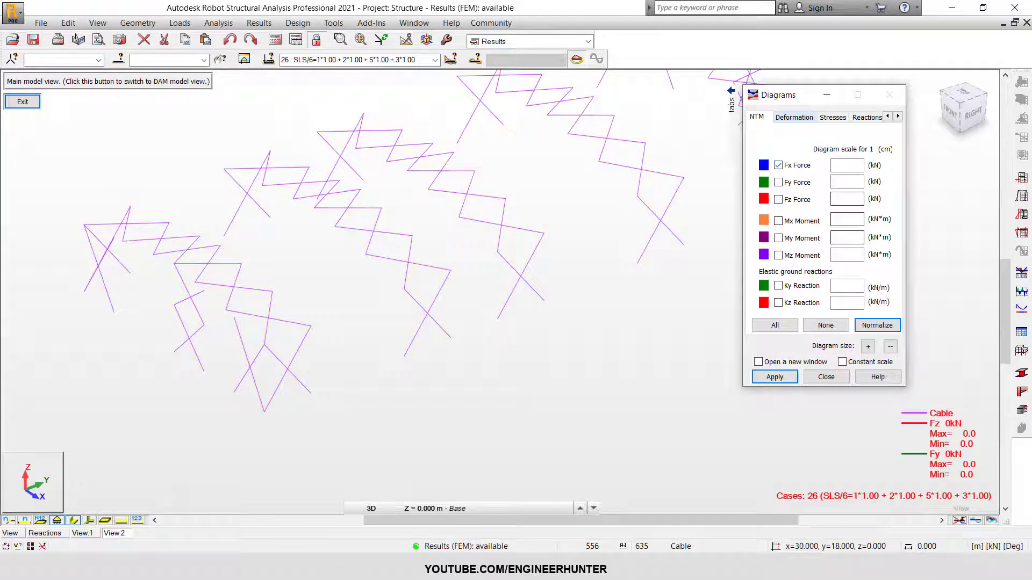
pyautogui.click(878, 325)
pyautogui.scroll(-3, 494, 226)
pyautogui.keyDown('shift'); pyautogui.moveTo(495, 226); pyautogui.dragTo(519, 241, button='middle'); pyautogui.keyUp('shift')
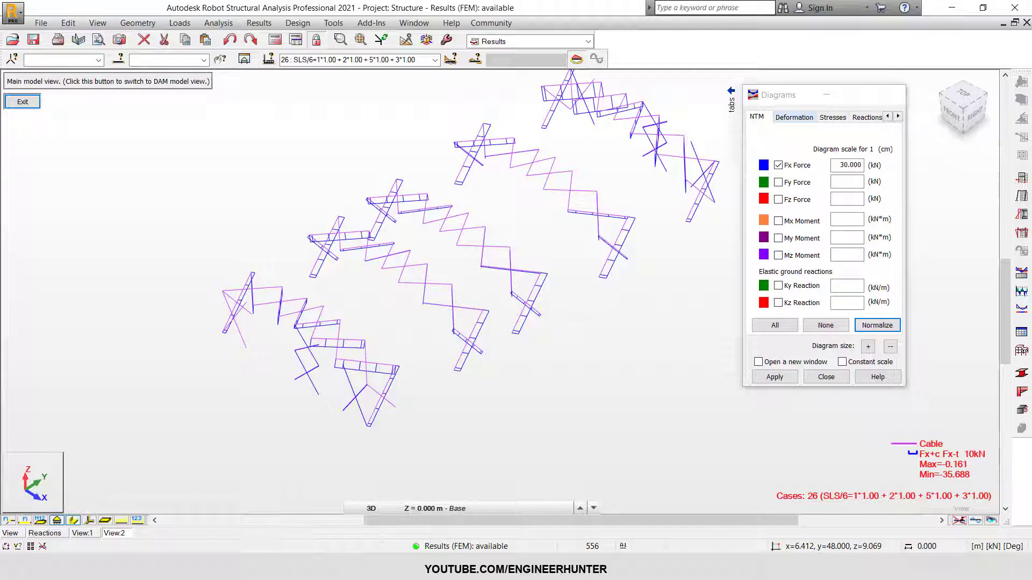
# - Clear the Fx diagram and leave the isolated cable view to show the whole hall again
pyautogui.click(778, 166)
pyautogui.click(775, 377)
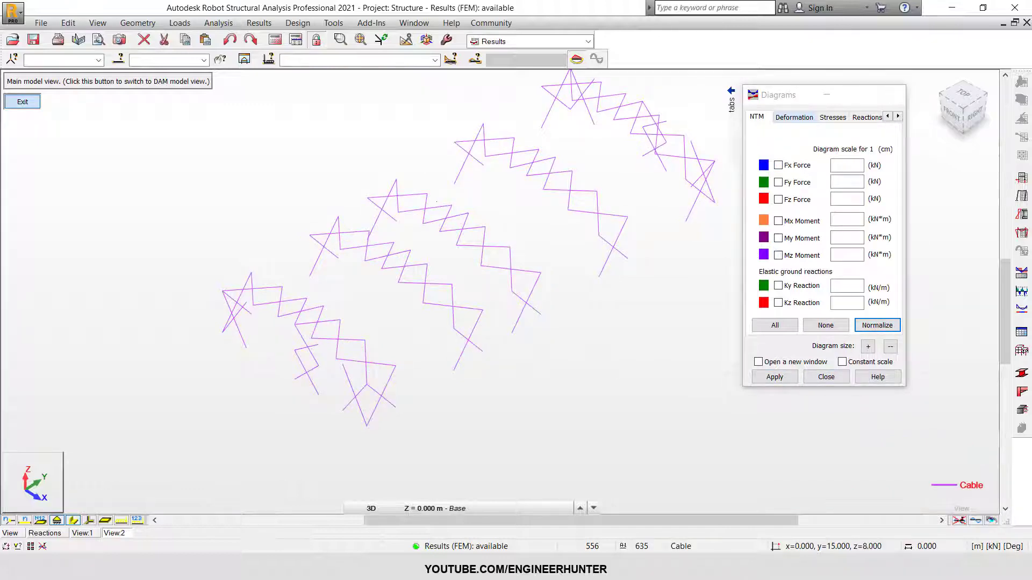
pyautogui.click(22, 102)
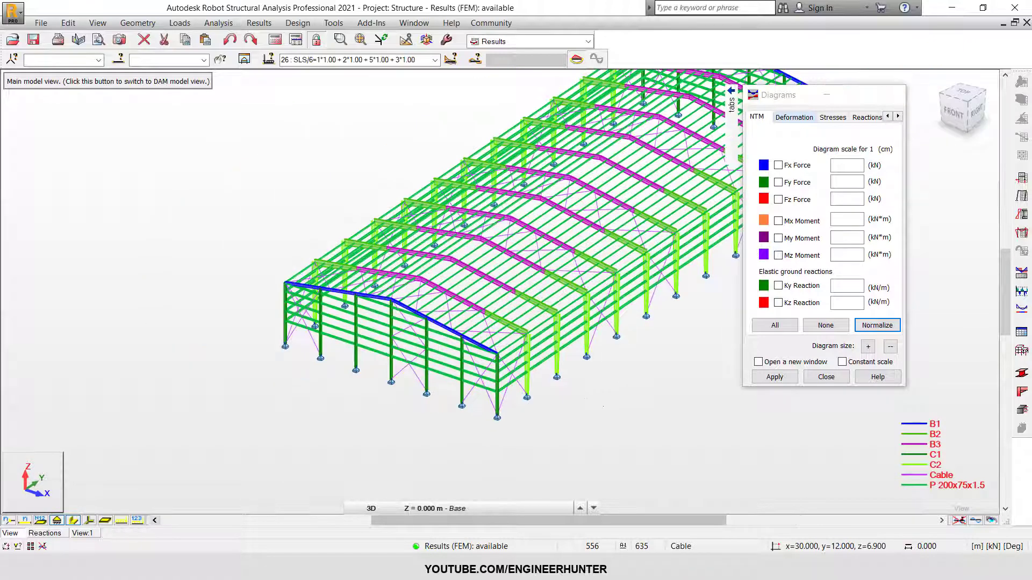
pyautogui.moveTo(619, 379); pyautogui.dragTo(508, 430, button='middle')
pyautogui.scroll(-1, 562, 110)
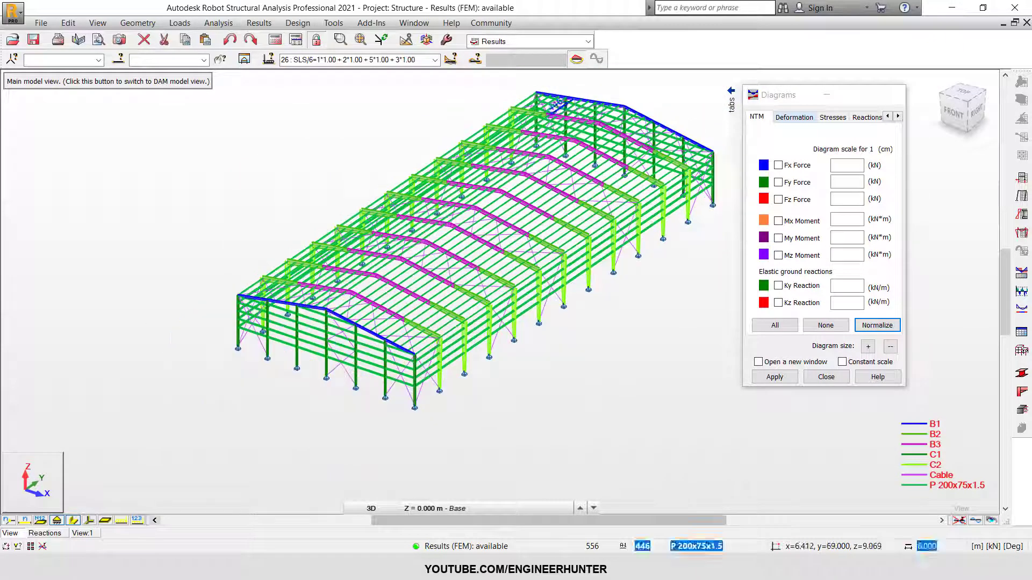
pyautogui.moveTo(551, 275); pyautogui.dragTo(530, 297, button='middle')
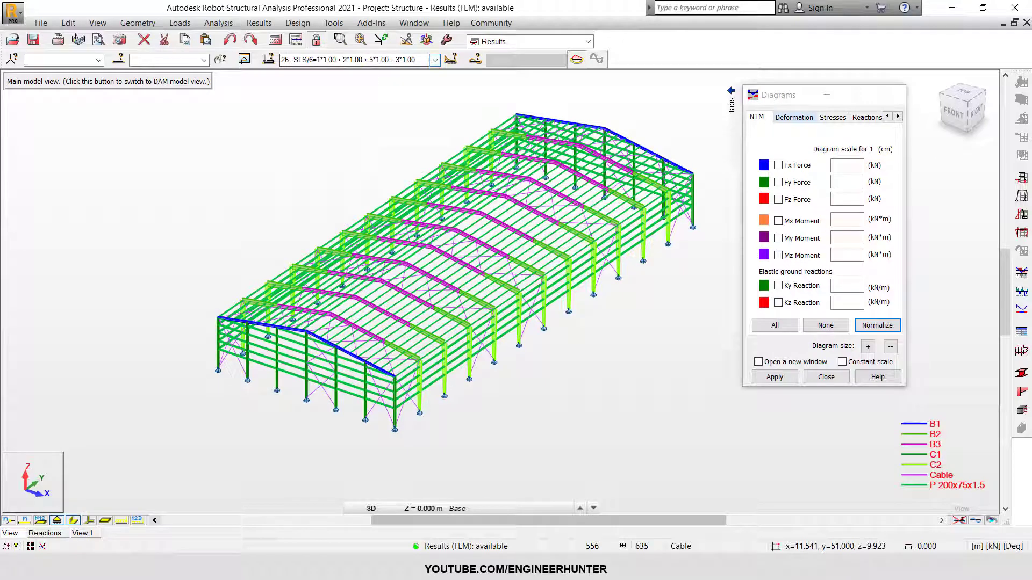
# - Switch the workspace layout to Steel/Aluminum Design with the complete hall in view
pyautogui.click(588, 42)
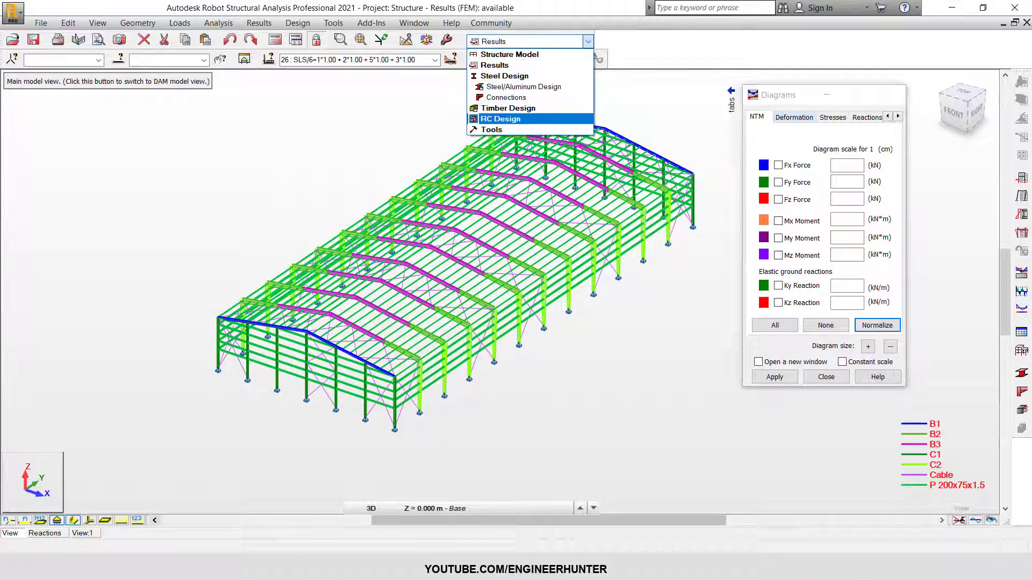
pyautogui.click(524, 86)
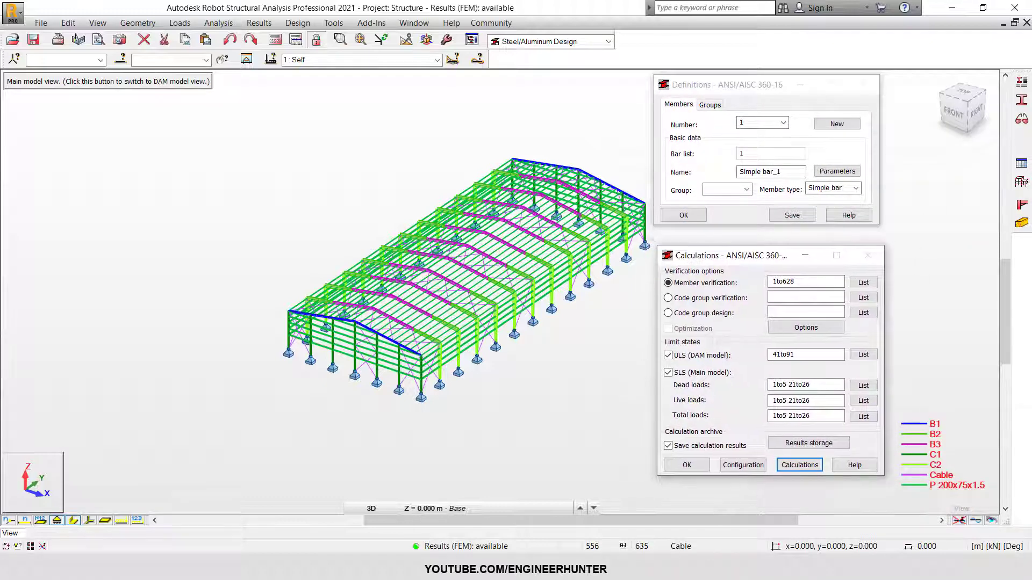
pyautogui.moveTo(583, 144); pyautogui.dragTo(516, 144, button='middle')
pyautogui.scroll(1, 369, 250)
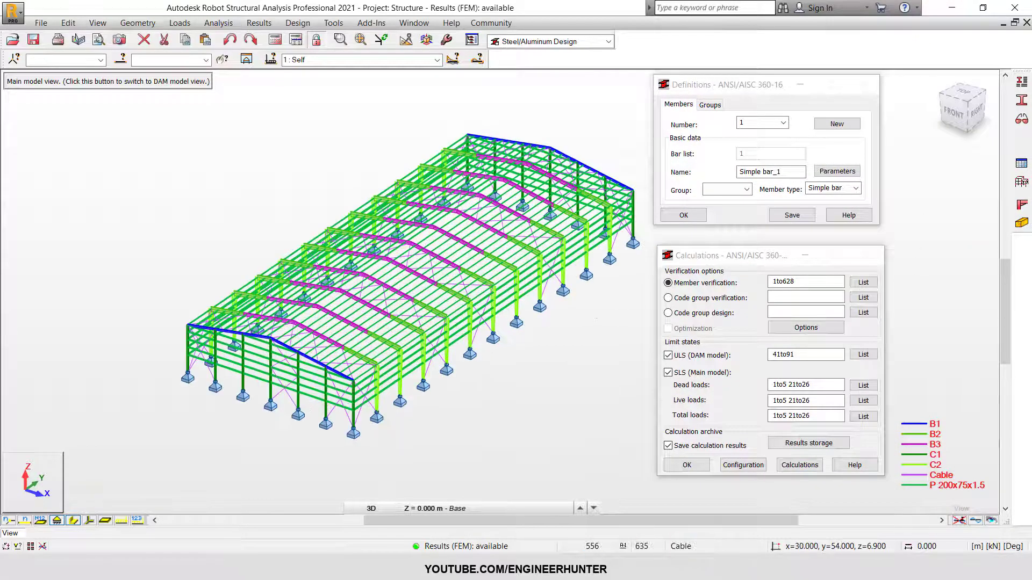
pyautogui.moveTo(594, 319); pyautogui.dragTo(577, 325, button='middle')
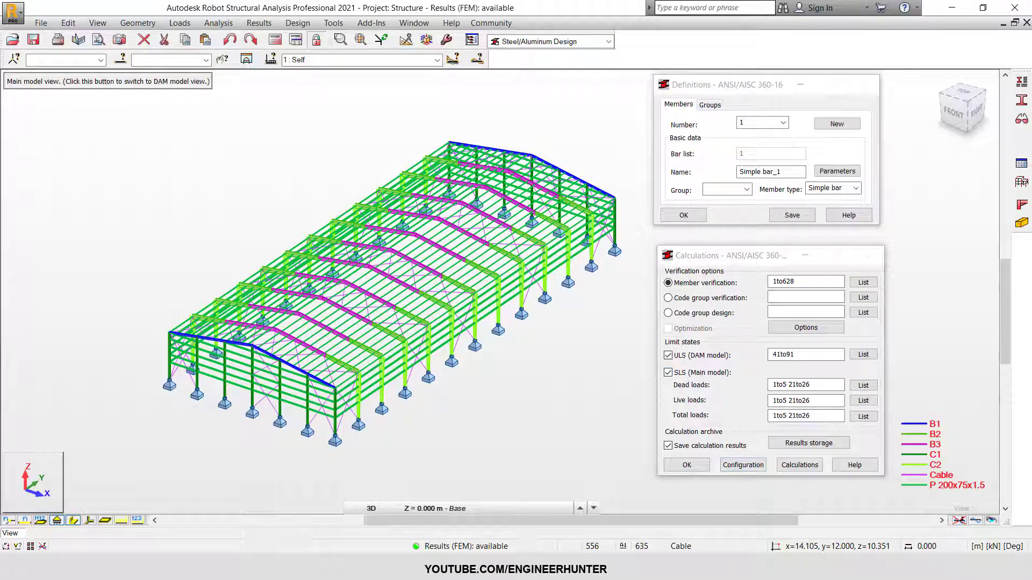
# - Review the ANSI/AISC 360-16 calculation configuration and the optimization options, leaving both without changes
pyautogui.click(744, 465)
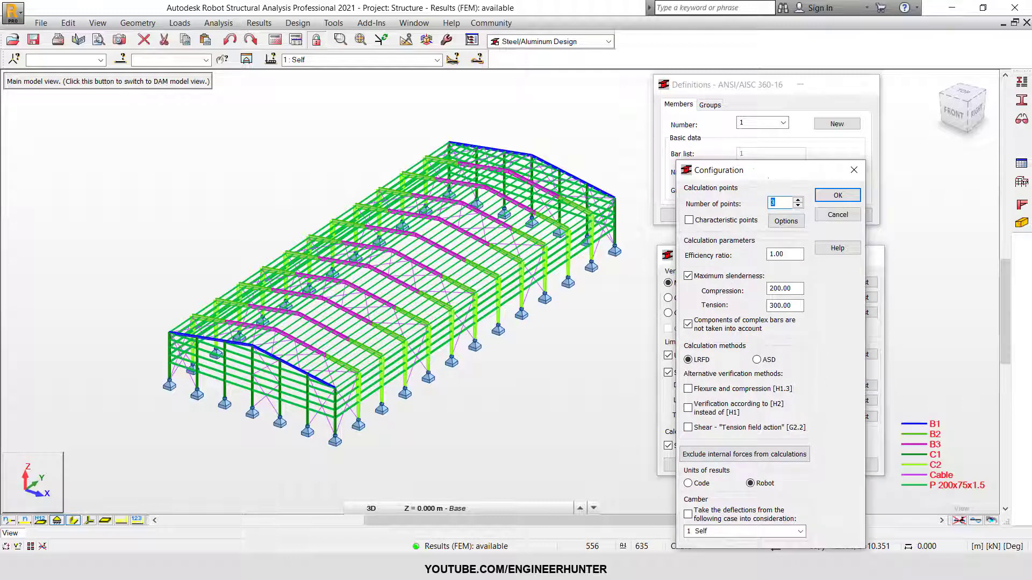
pyautogui.moveTo(768, 176); pyautogui.dragTo(724, 148)
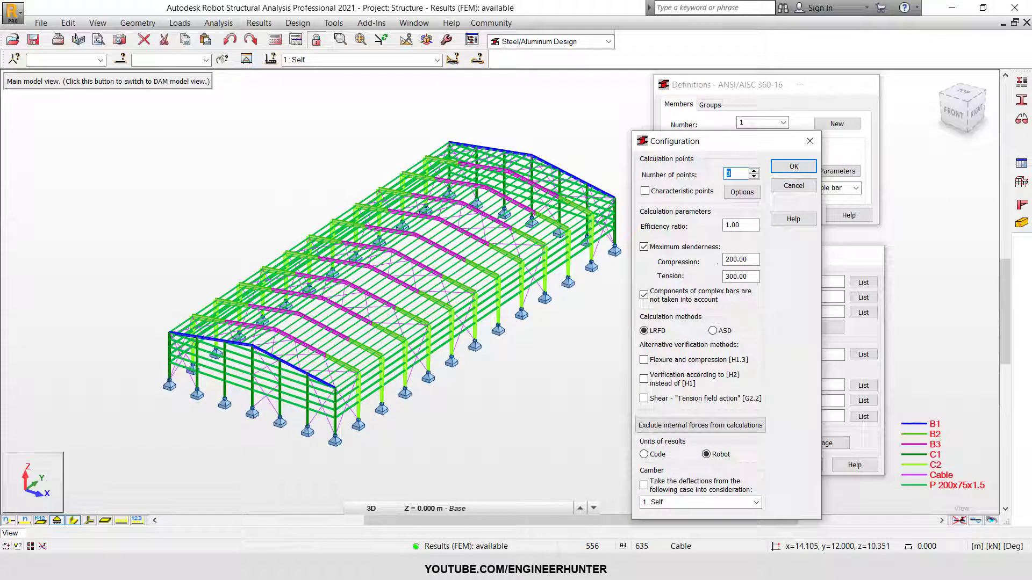
pyautogui.click(794, 185)
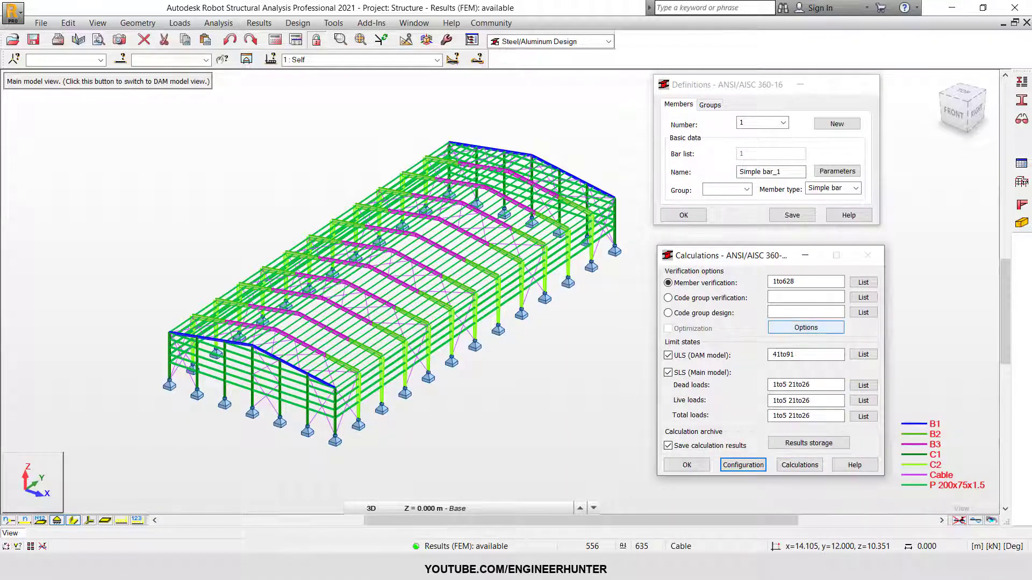
pyautogui.click(805, 327)
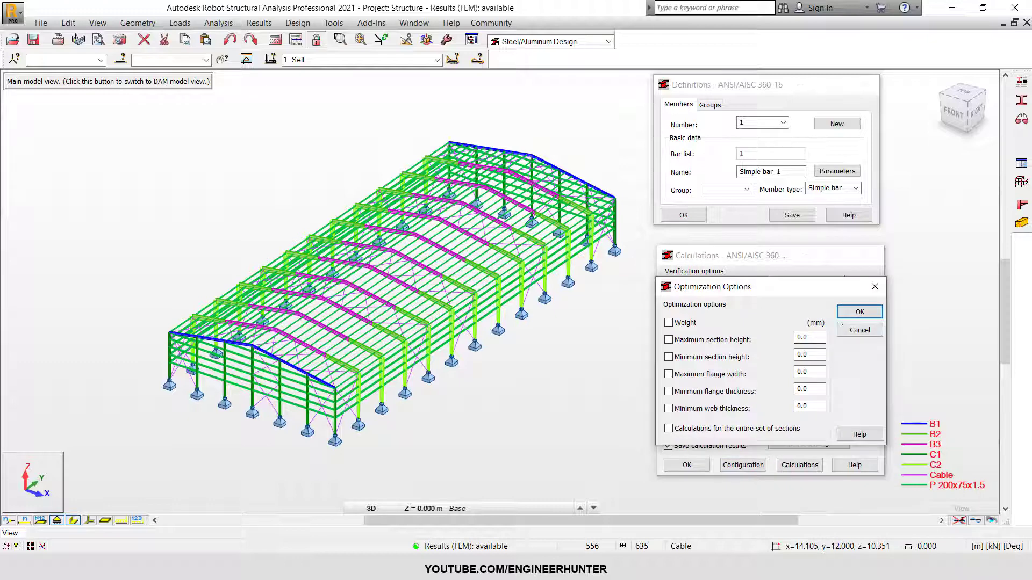
pyautogui.click(856, 329)
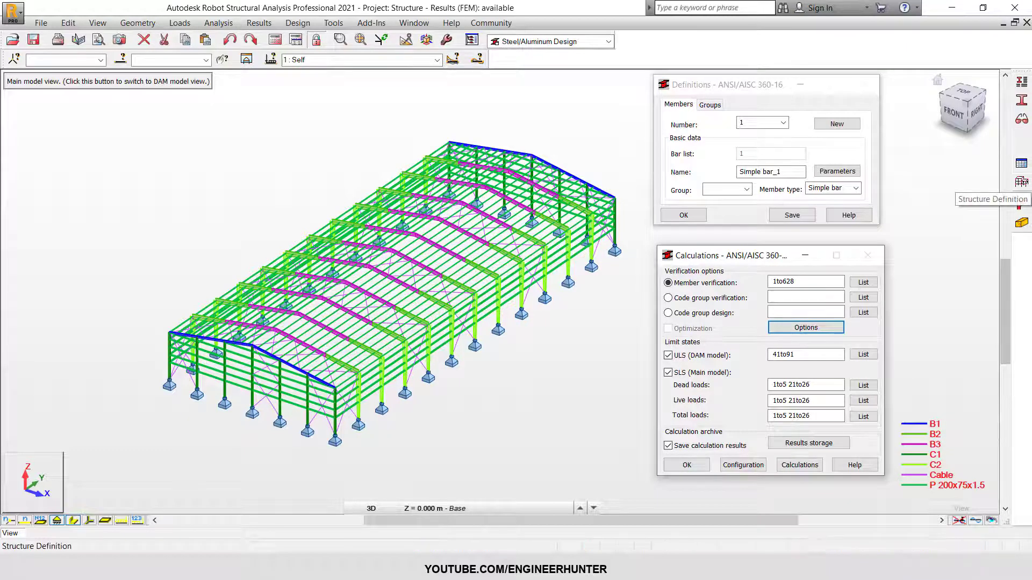
# - Examine the Column member type's buckling parameters and serviceability displacement limits, closing the dialogs without changes
pyautogui.click(1022, 183)
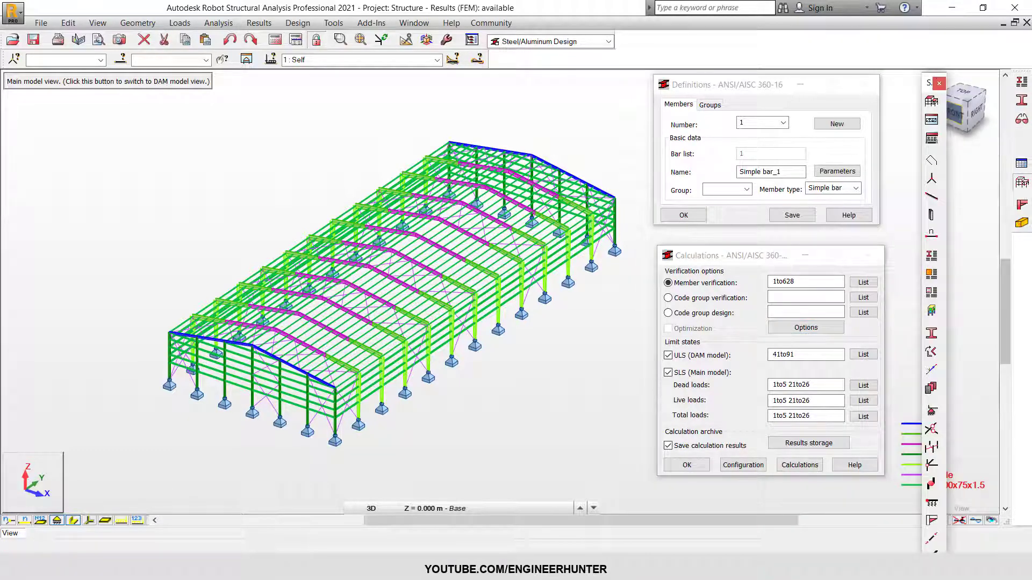
pyautogui.click(1021, 82)
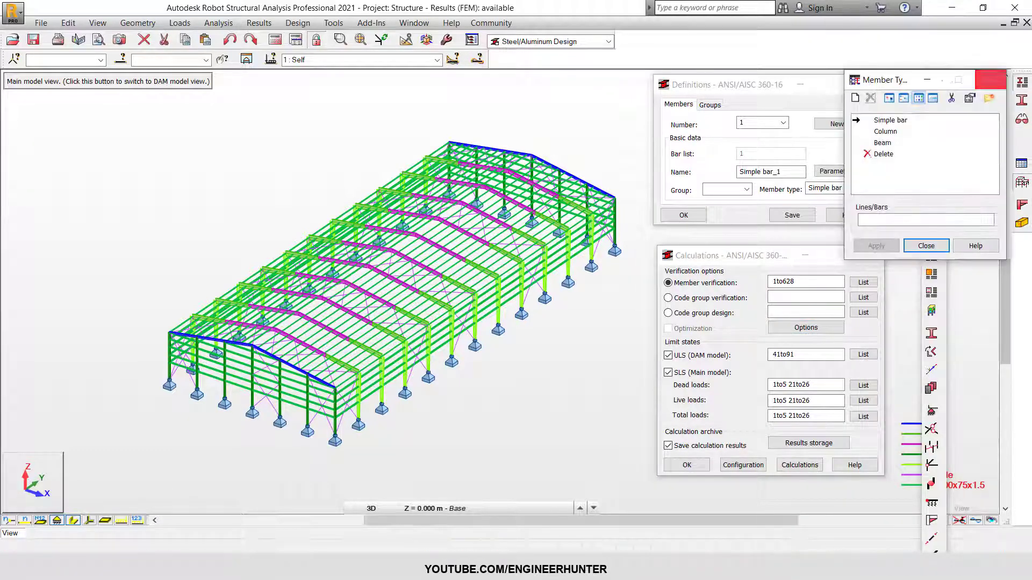
pyautogui.moveTo(903, 79); pyautogui.dragTo(768, 100)
pyautogui.doubleClick(751, 151)
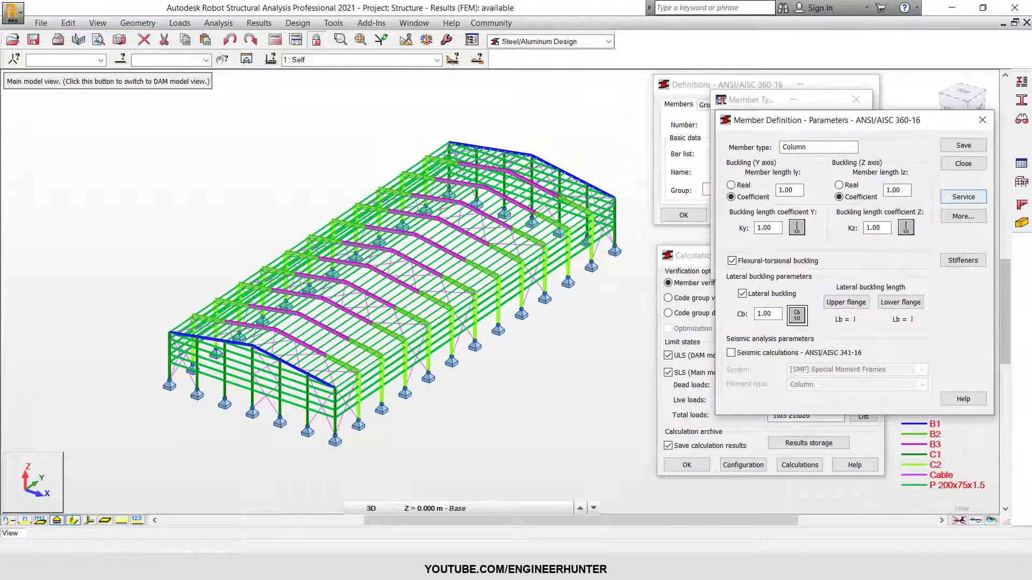
pyautogui.moveTo(808, 126); pyautogui.dragTo(522, 108)
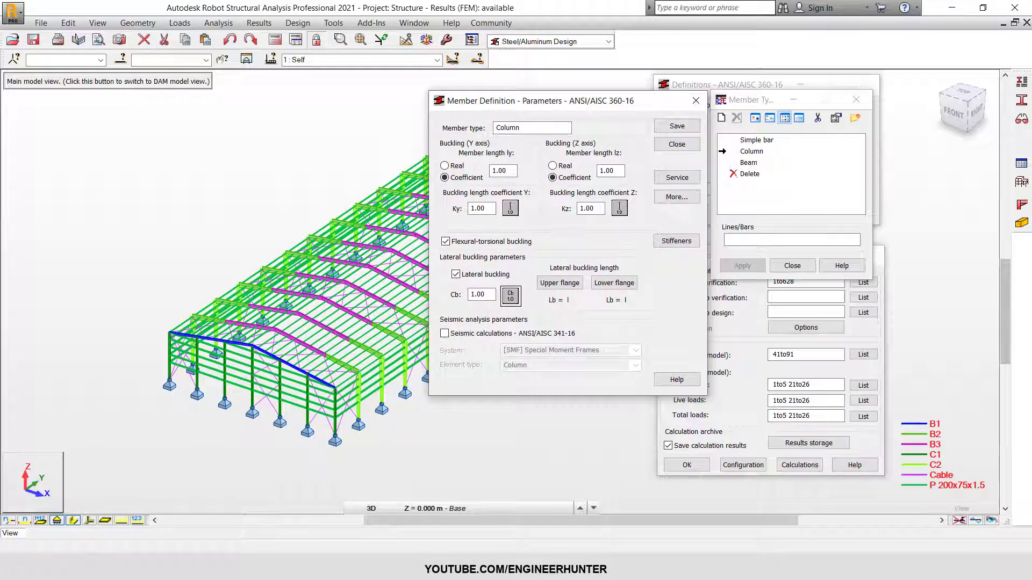
pyautogui.click(677, 177)
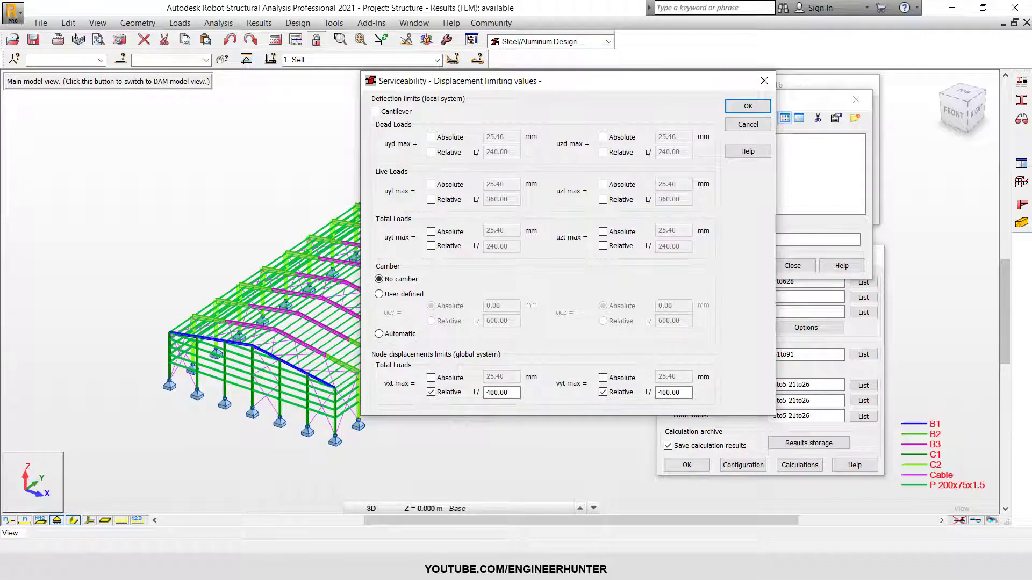
pyautogui.click(748, 125)
pyautogui.click(677, 145)
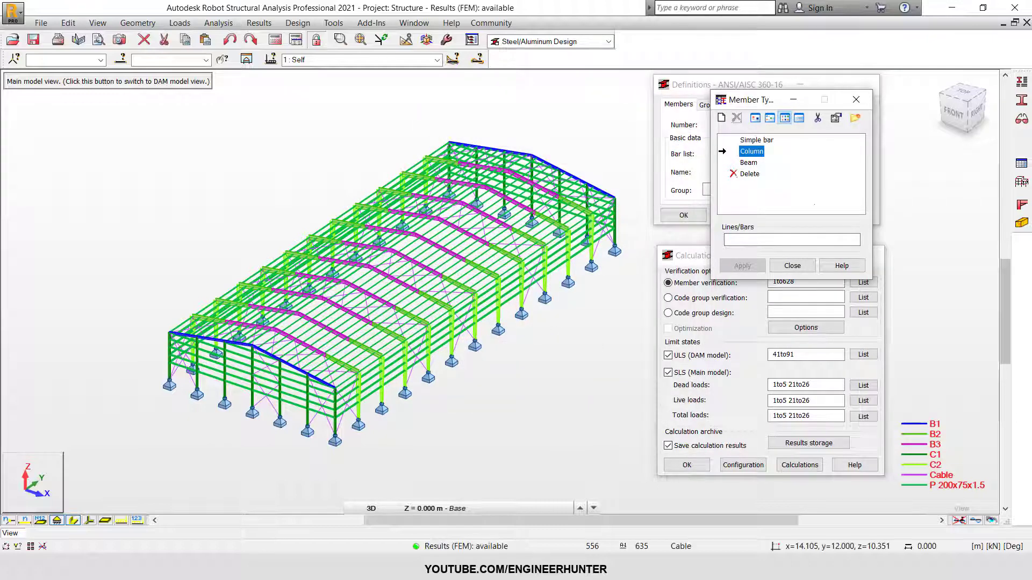
pyautogui.click(793, 265)
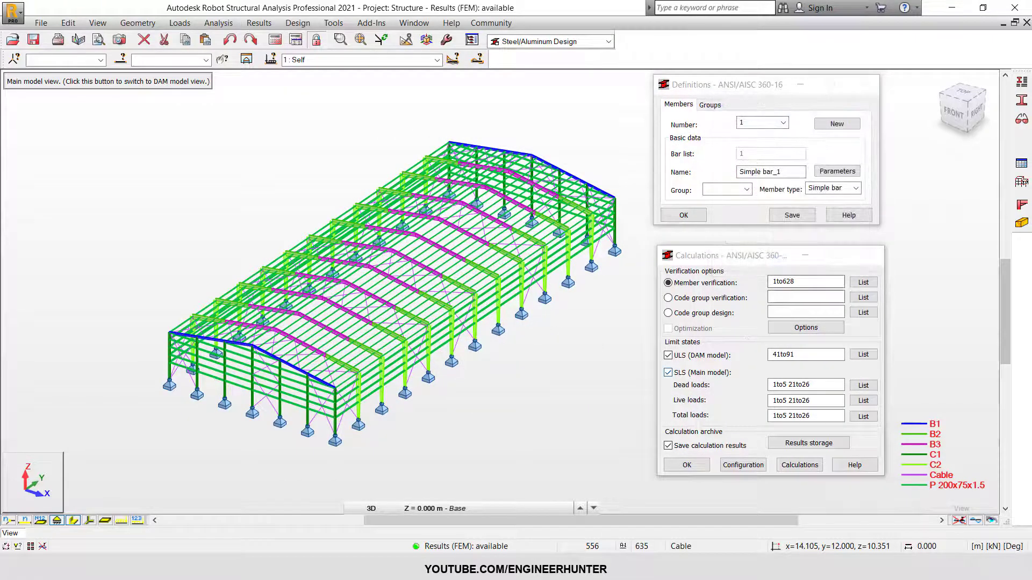
# - Exclude the SLS (Main model) limit state from the steel member verification
pyautogui.click(668, 373)
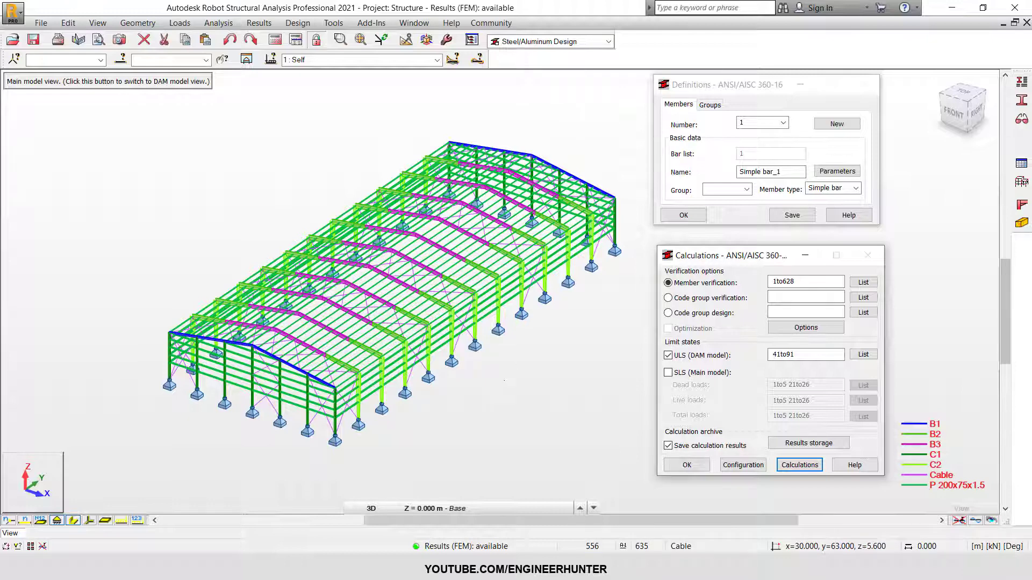
pyautogui.click(800, 465)
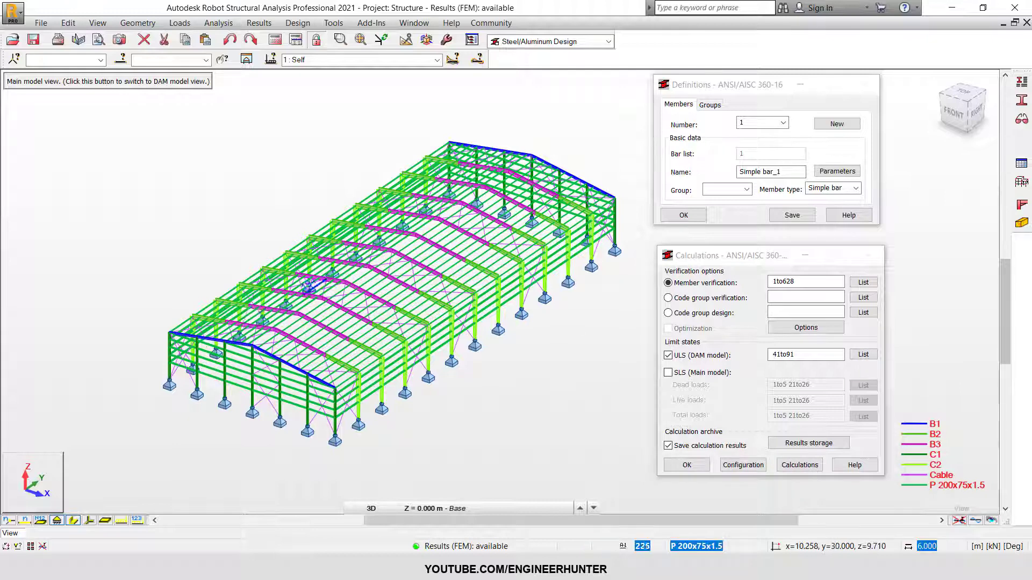
pyautogui.scroll(1, 351, 249)
pyautogui.scroll(-1, 352, 248)
pyautogui.moveTo(359, 245); pyautogui.dragTo(361, 229, button='middle')
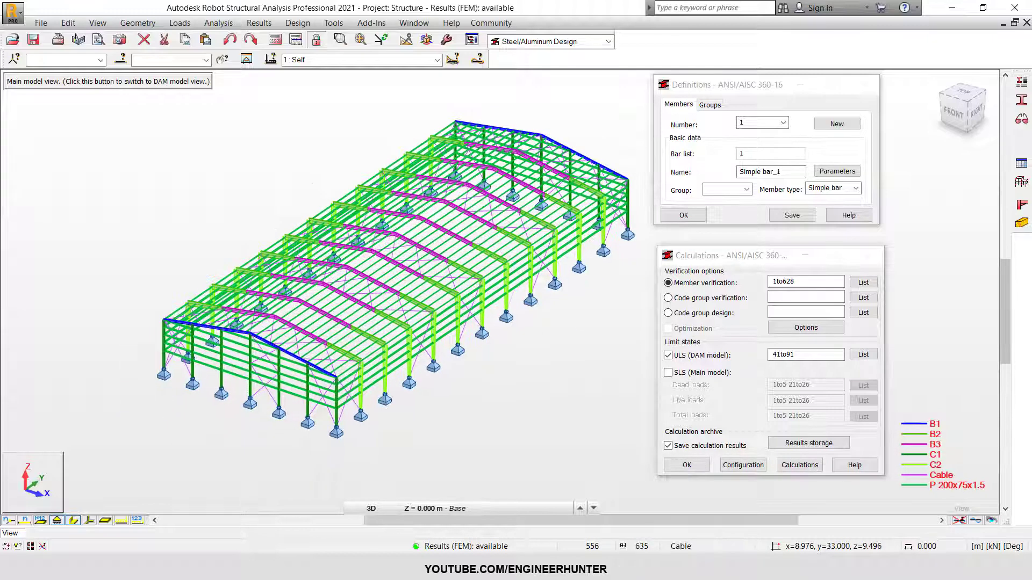